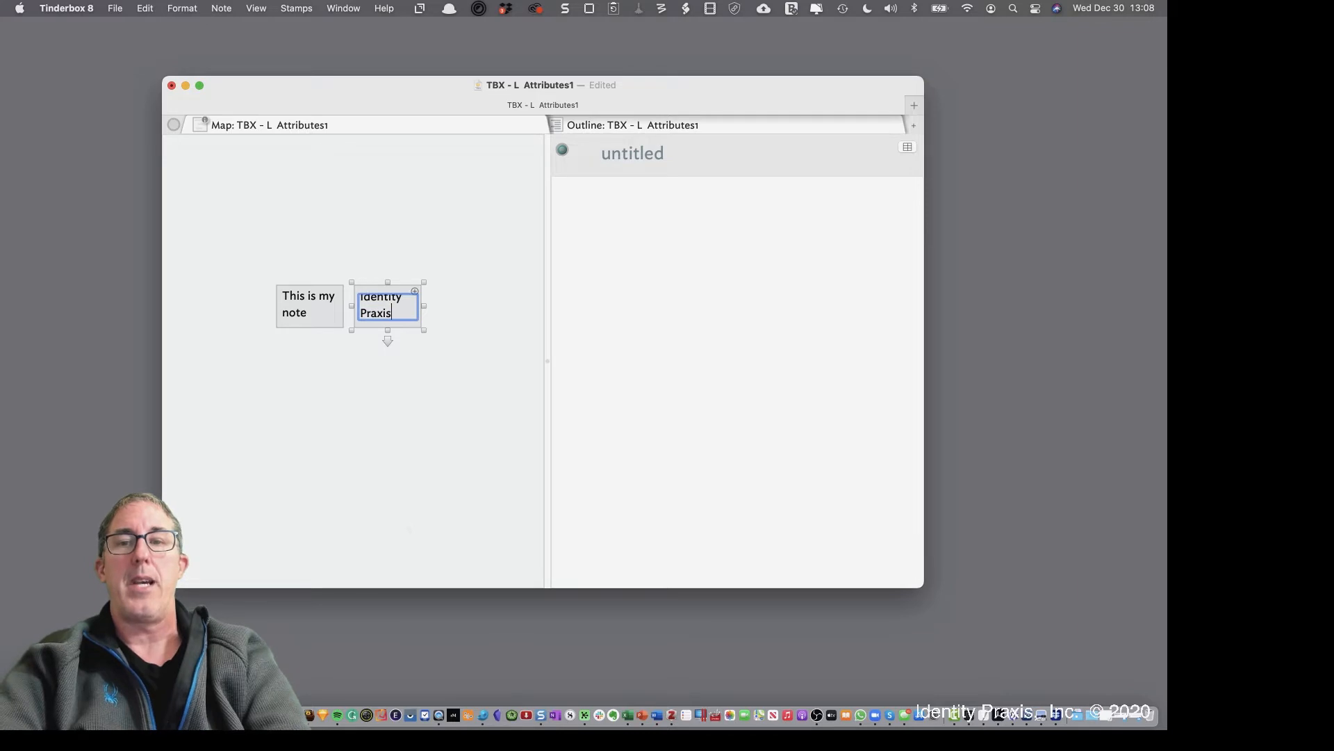
Create an 'Eastgate' note and another note titled with a person's name
key(Return)
key(Return)
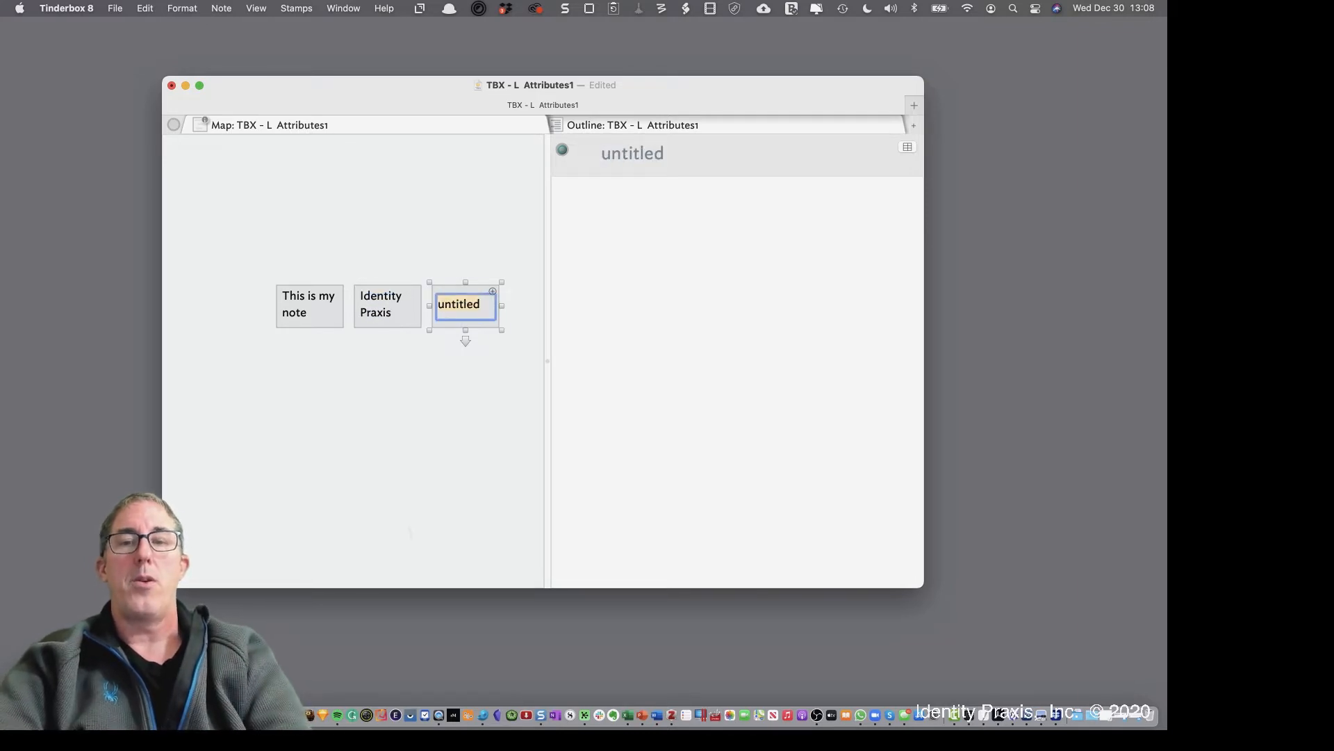
text(Eastgagte)
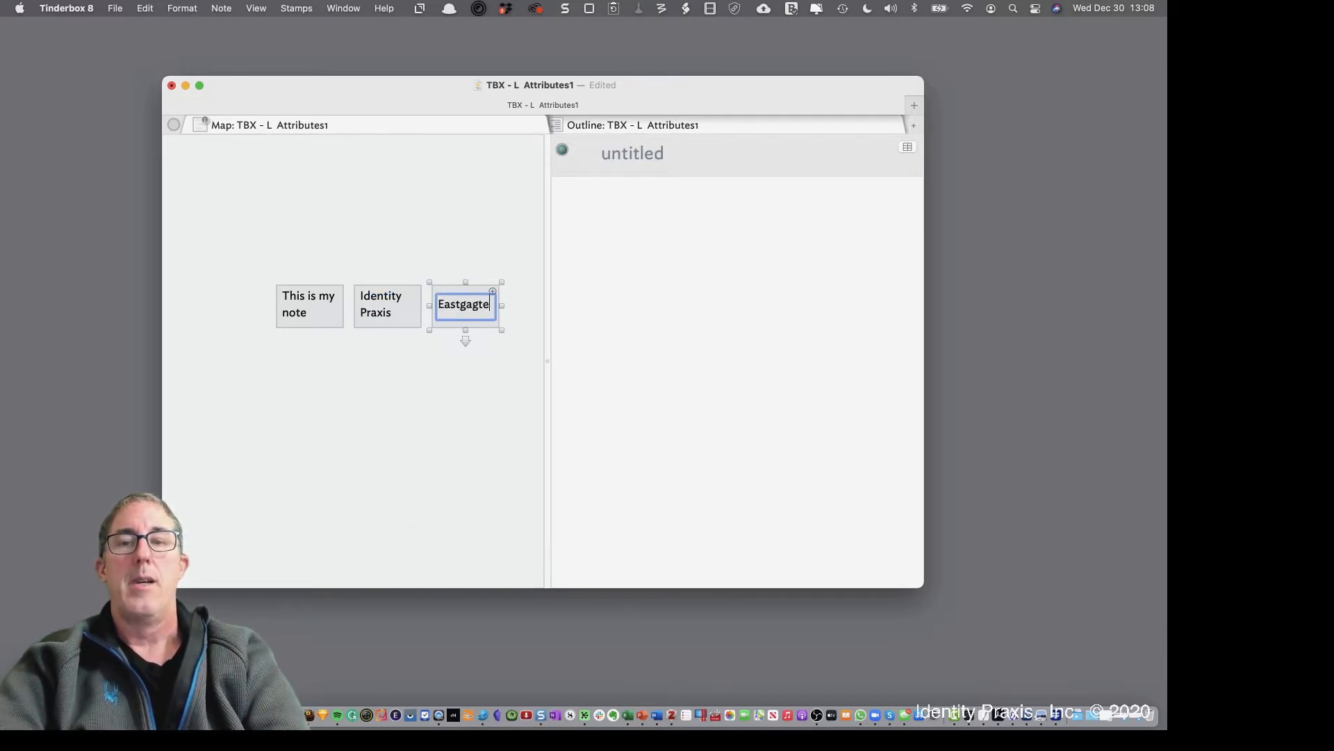
key(BackSpace)
key(BackSpace)
key(BackSpace)
text(te)
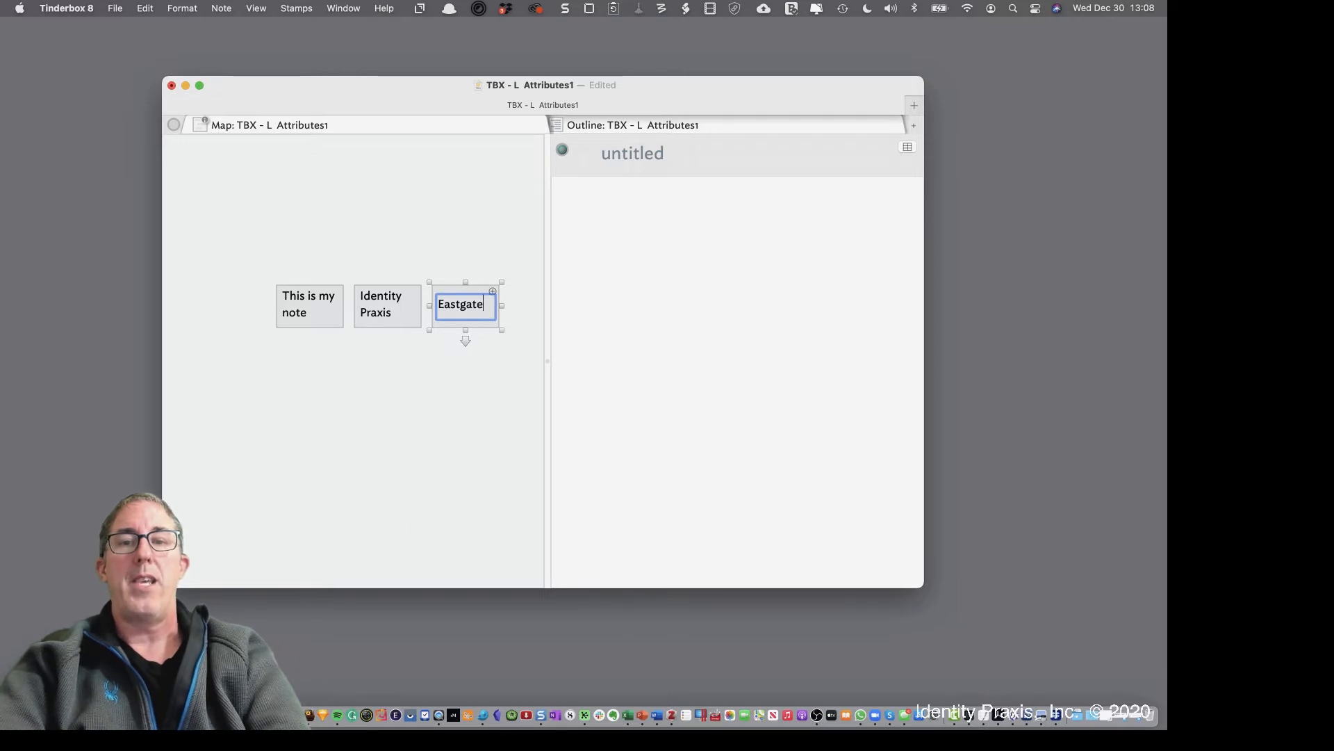
key(Return)
key(Return)
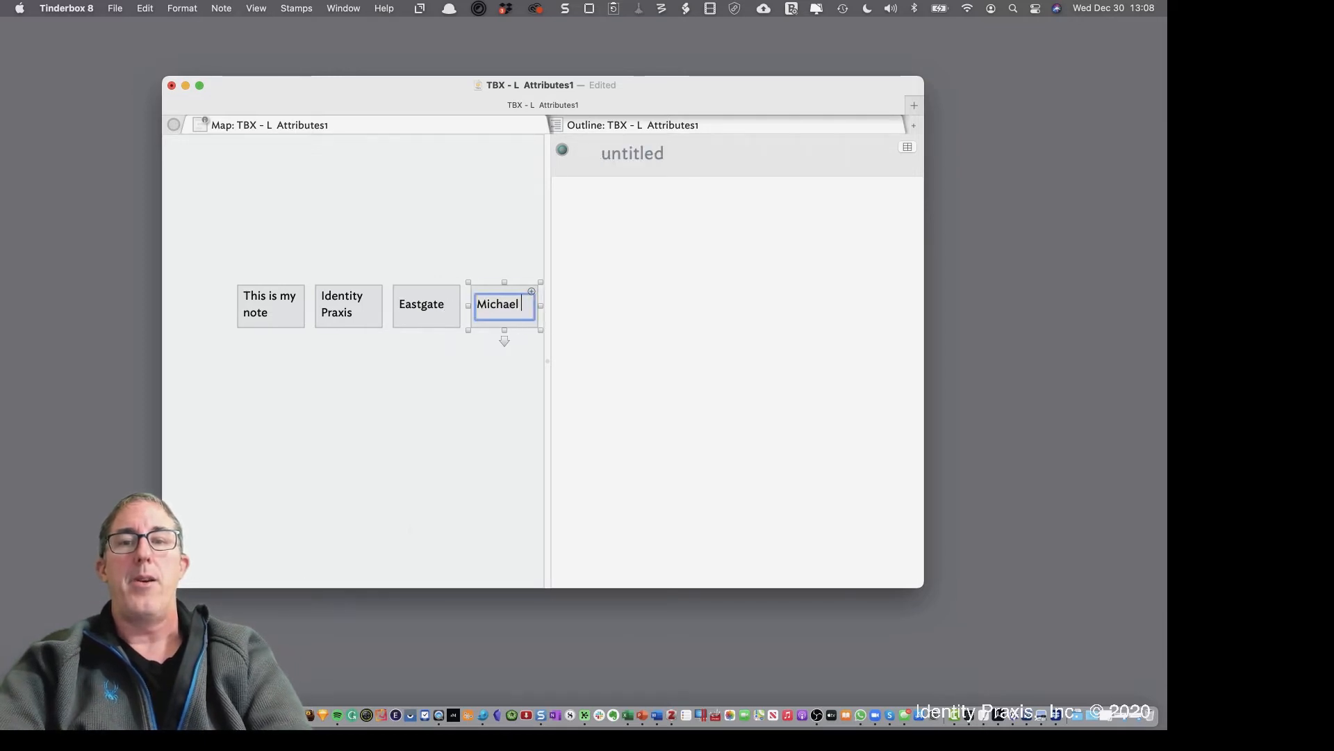
key(Return)
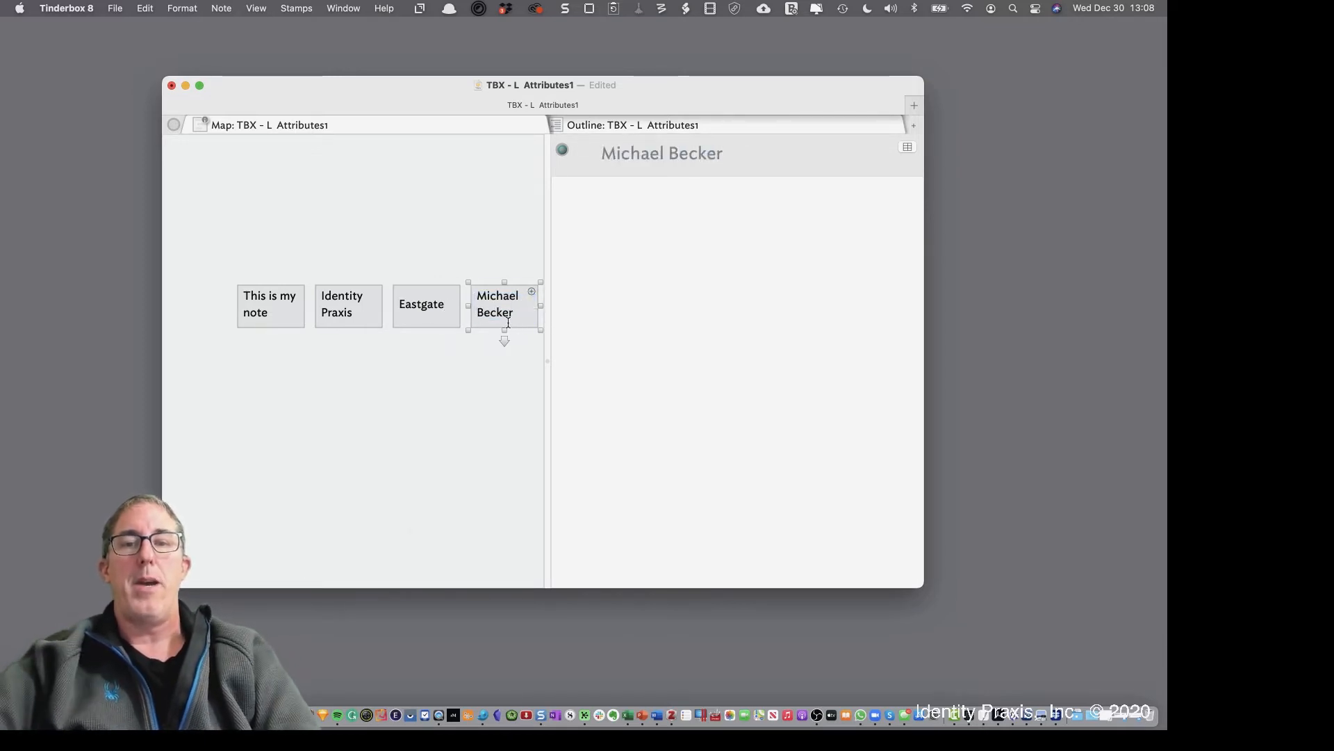
Widen the map pane and stack widened This is my note, Identity Praxis and Eastgate in a left column
drag(548, 304, 634, 307)
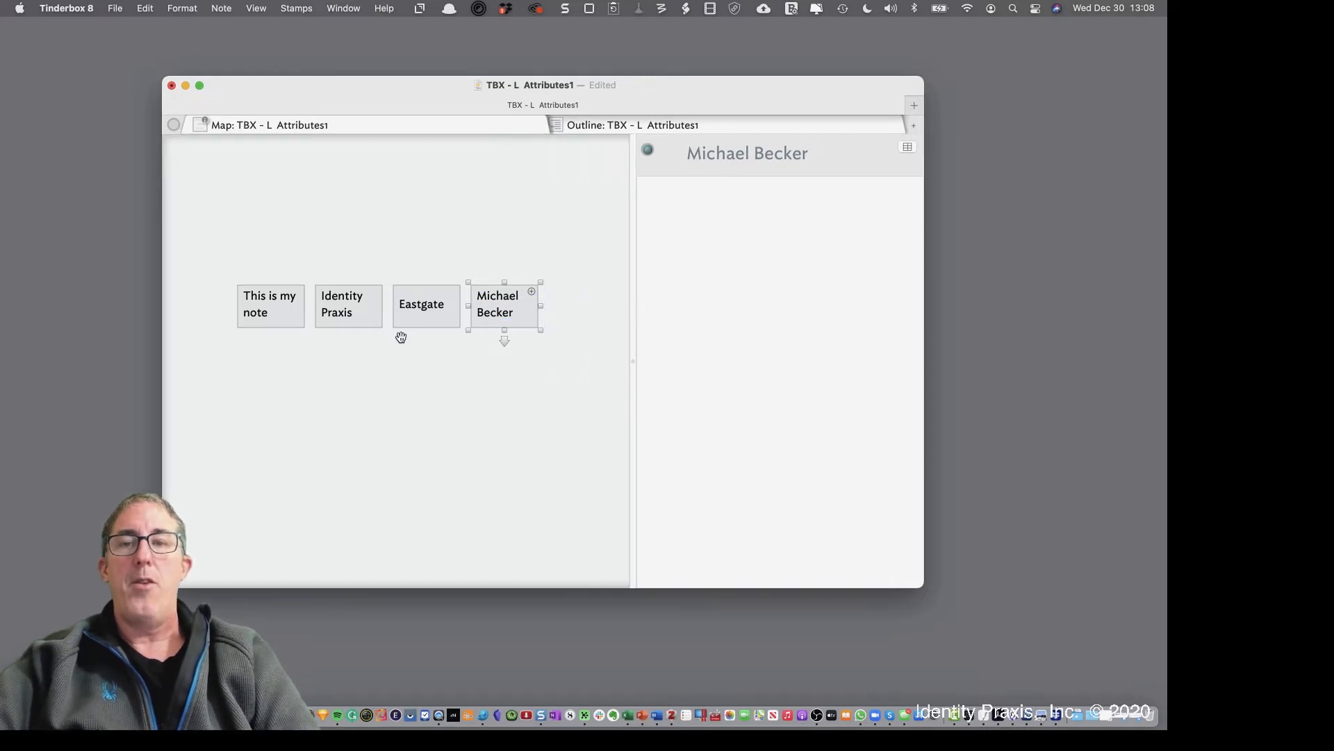
drag(297, 314, 350, 213)
drag(370, 306, 256, 274)
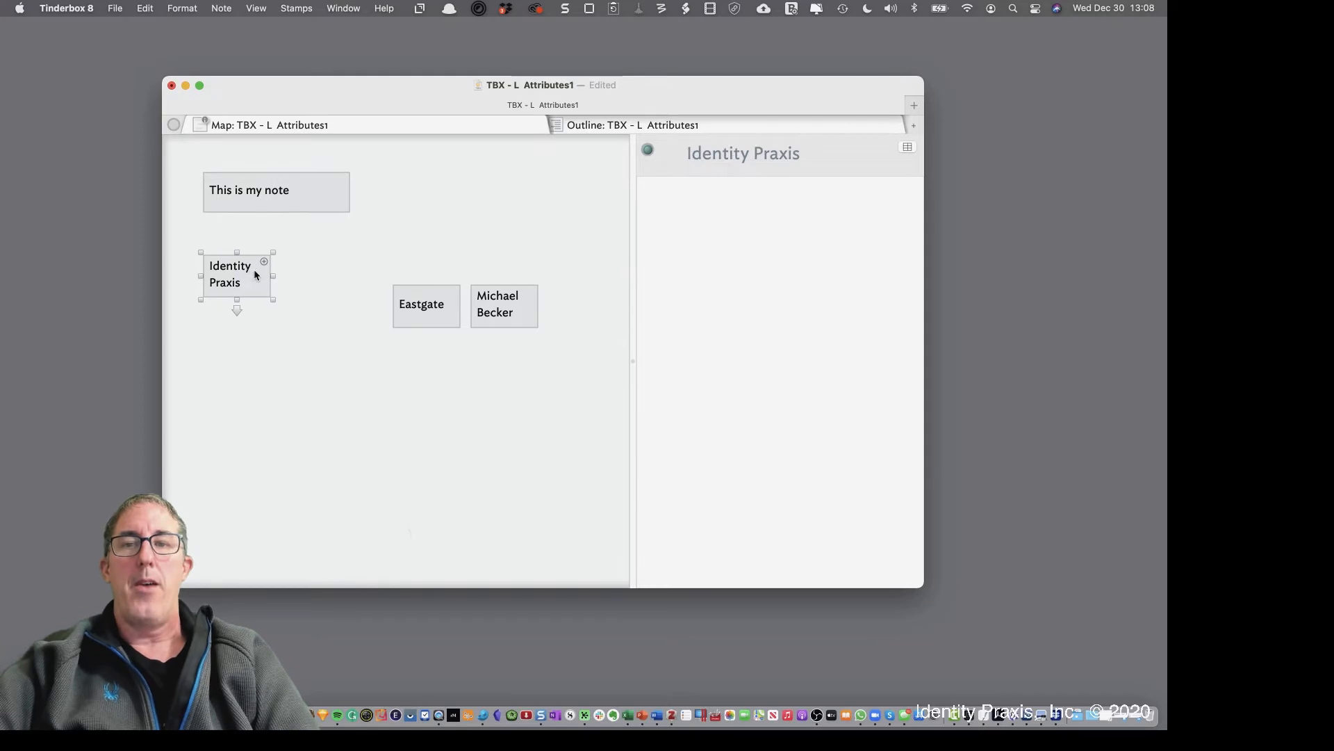
scroll(275, 294, left, 1)
click(278, 300)
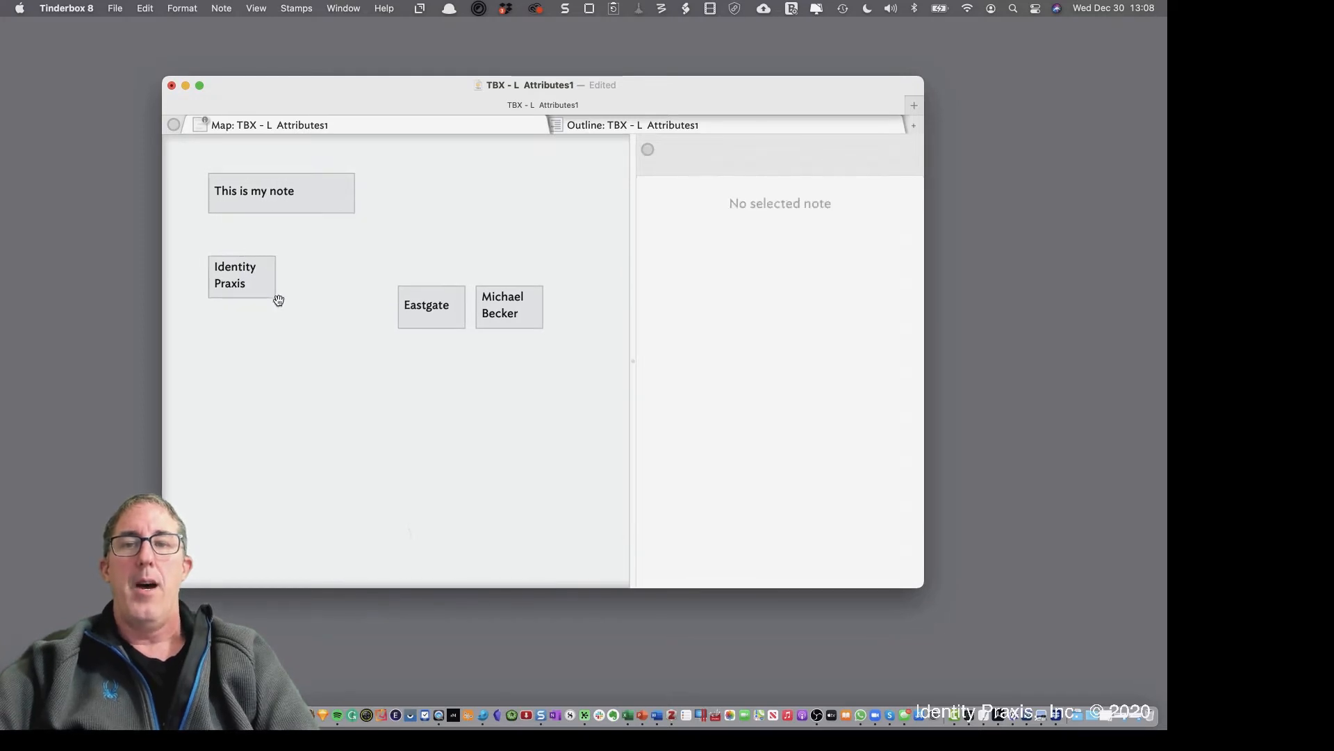
click(278, 299)
drag(276, 298, 355, 286)
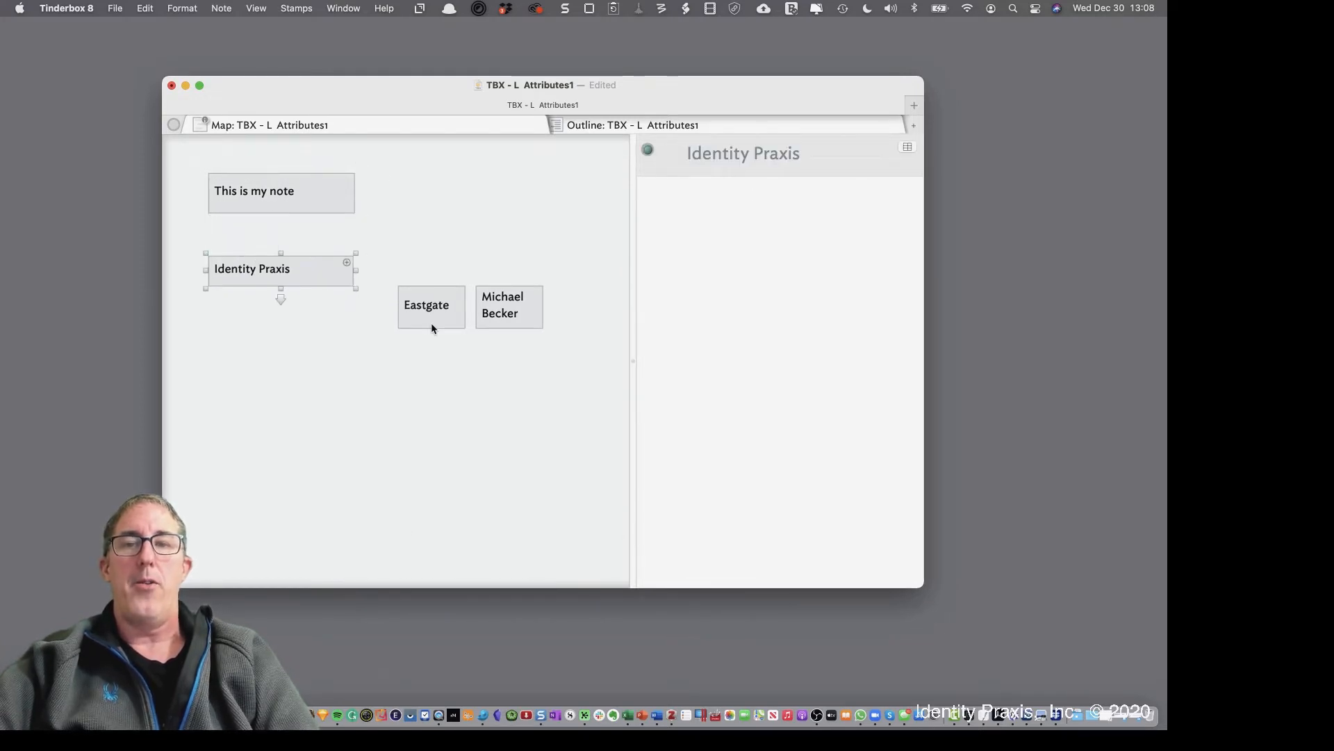
drag(431, 324, 355, 352)
click(489, 320)
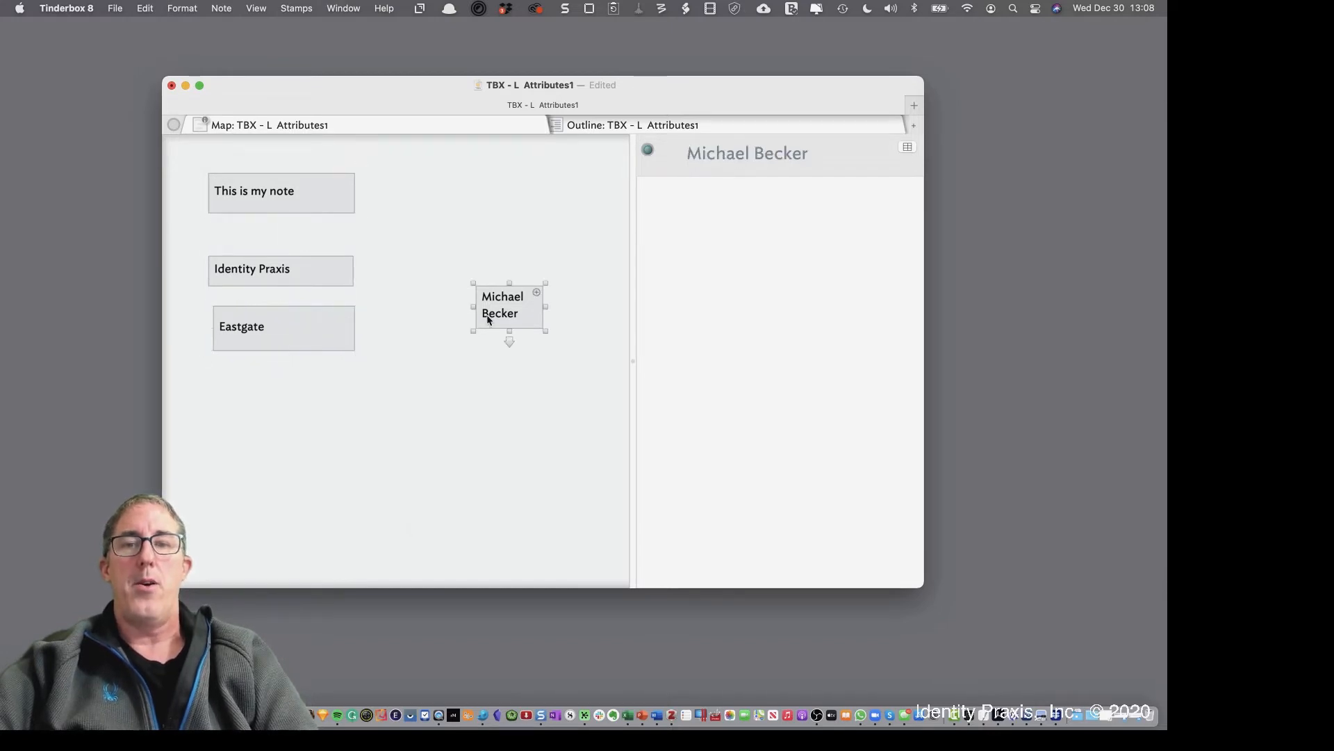
Move the person note into the column directly below Eastgate
drag(489, 319, 354, 413)
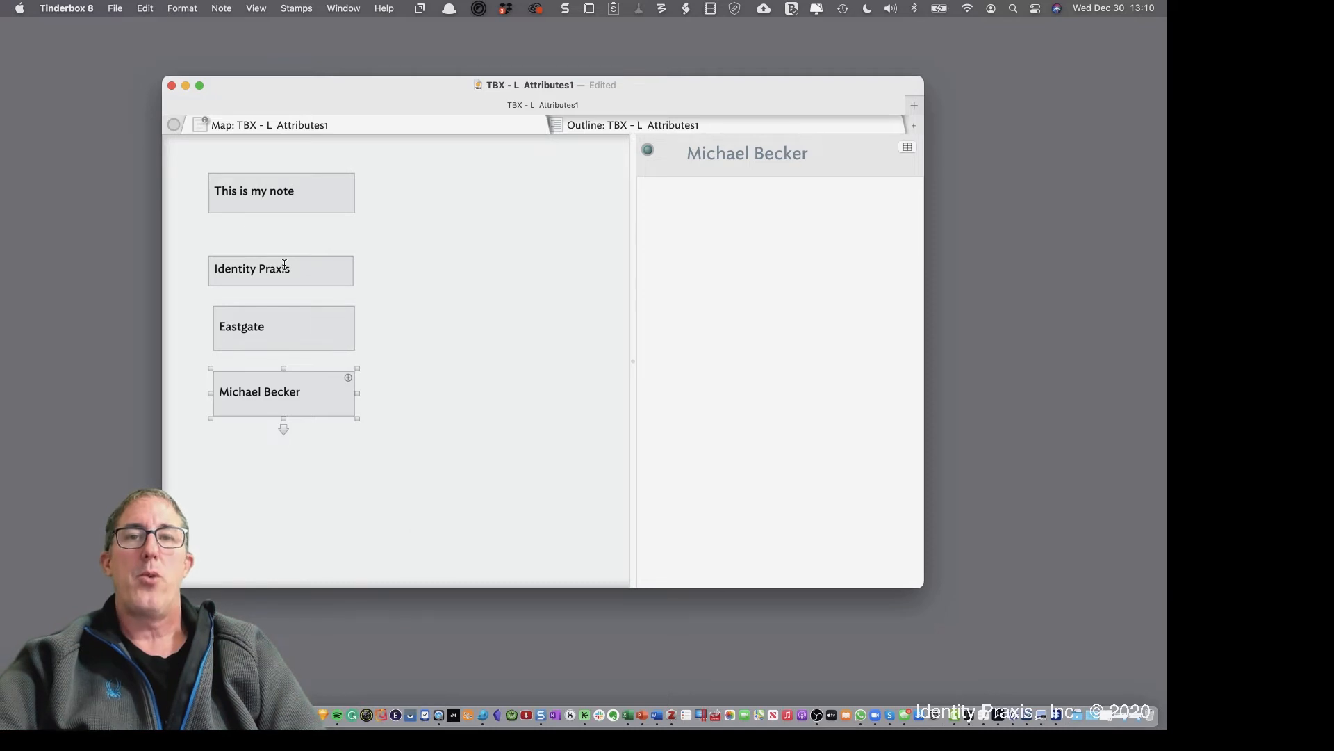
Open Get Info for 'This is my note' from its context menu
click(378, 273)
click(314, 209)
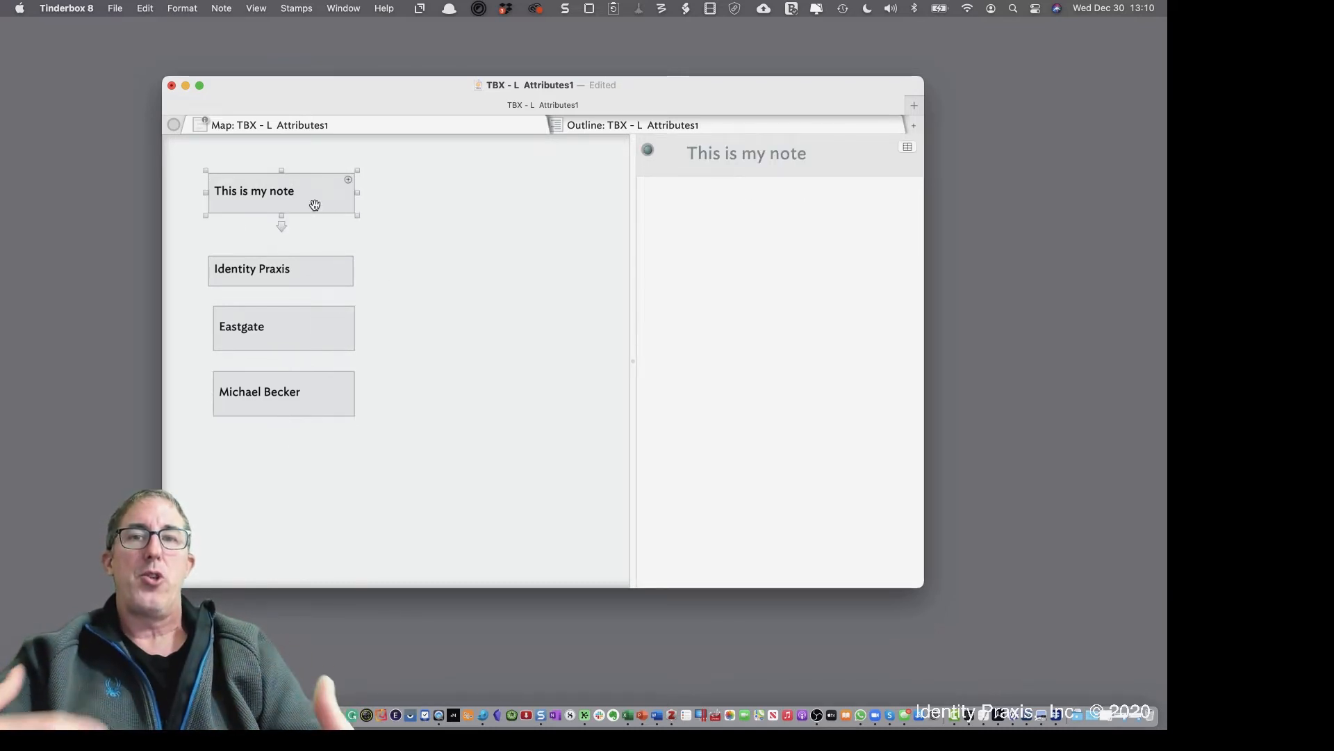
right_click(314, 205)
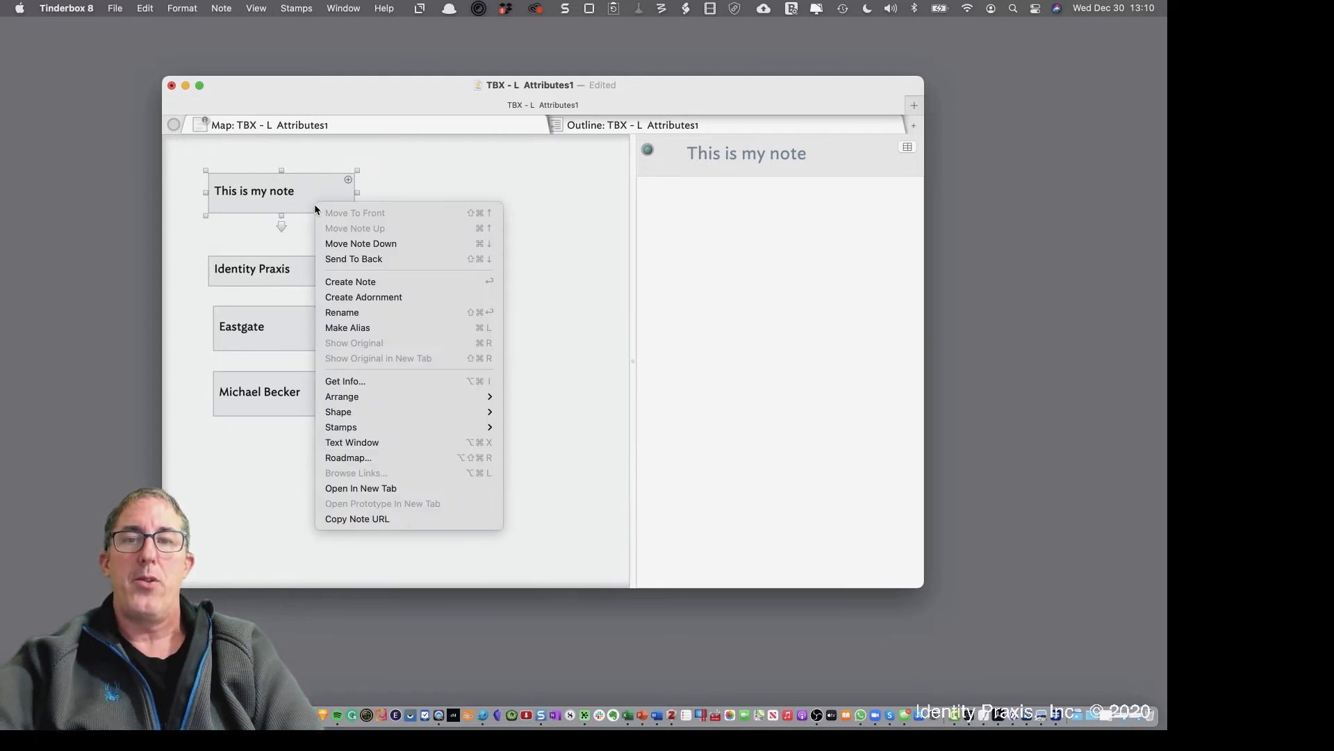
click(357, 382)
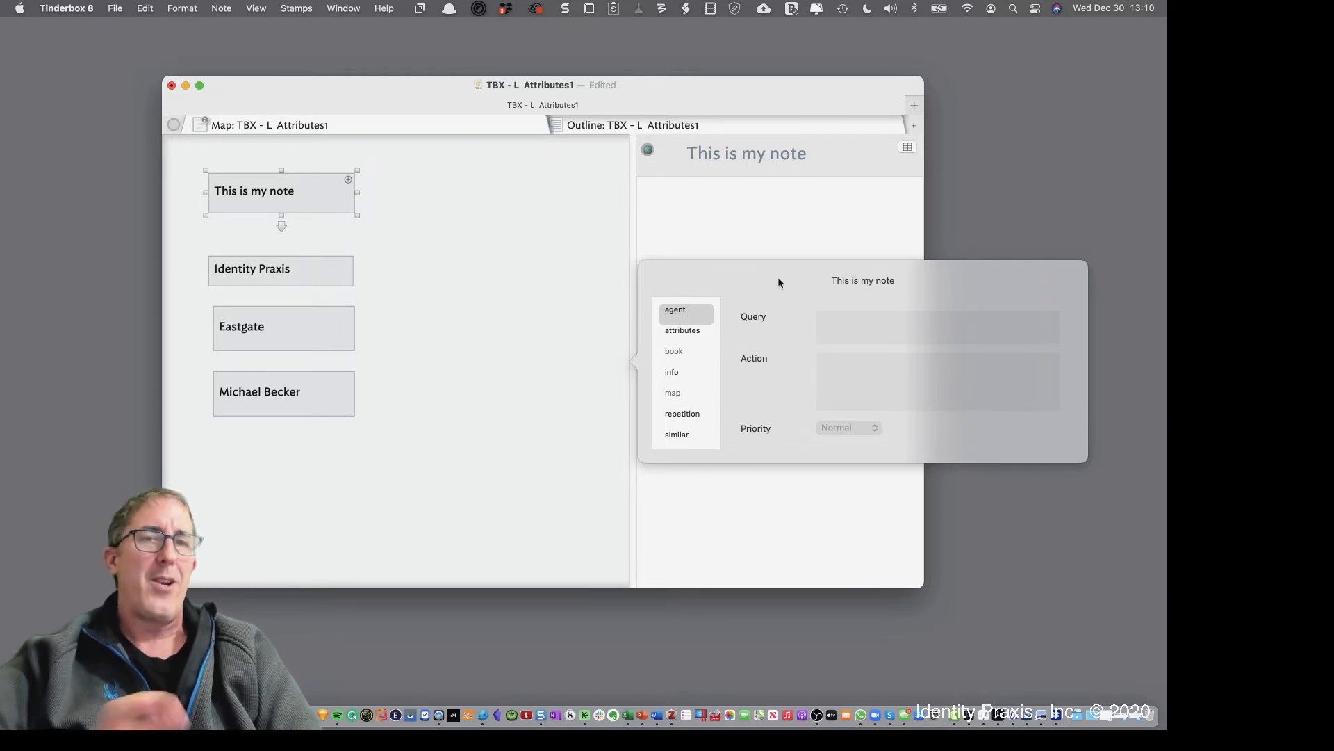
Detach the info popover into a floating window, move it up-left and enlarge it
drag(777, 276, 506, 356)
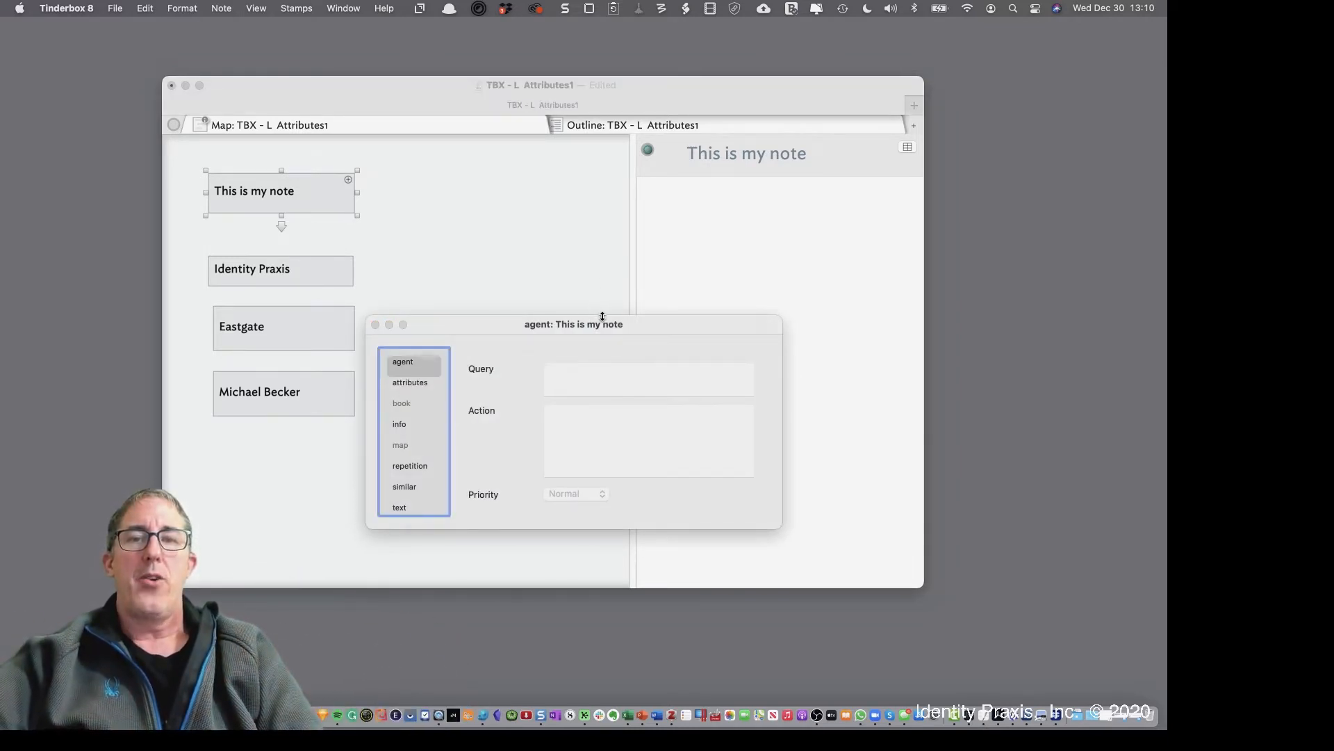
drag(605, 326, 556, 220)
drag(731, 419, 909, 584)
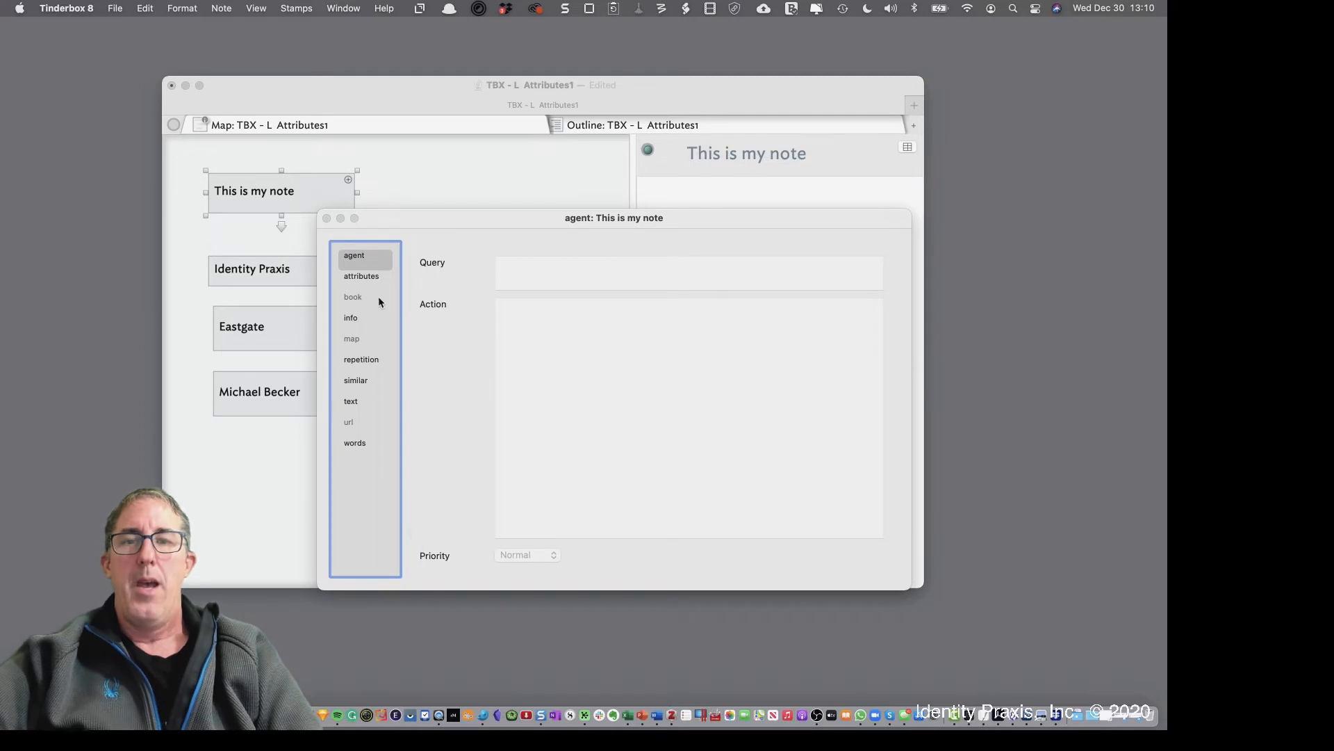
click(370, 281)
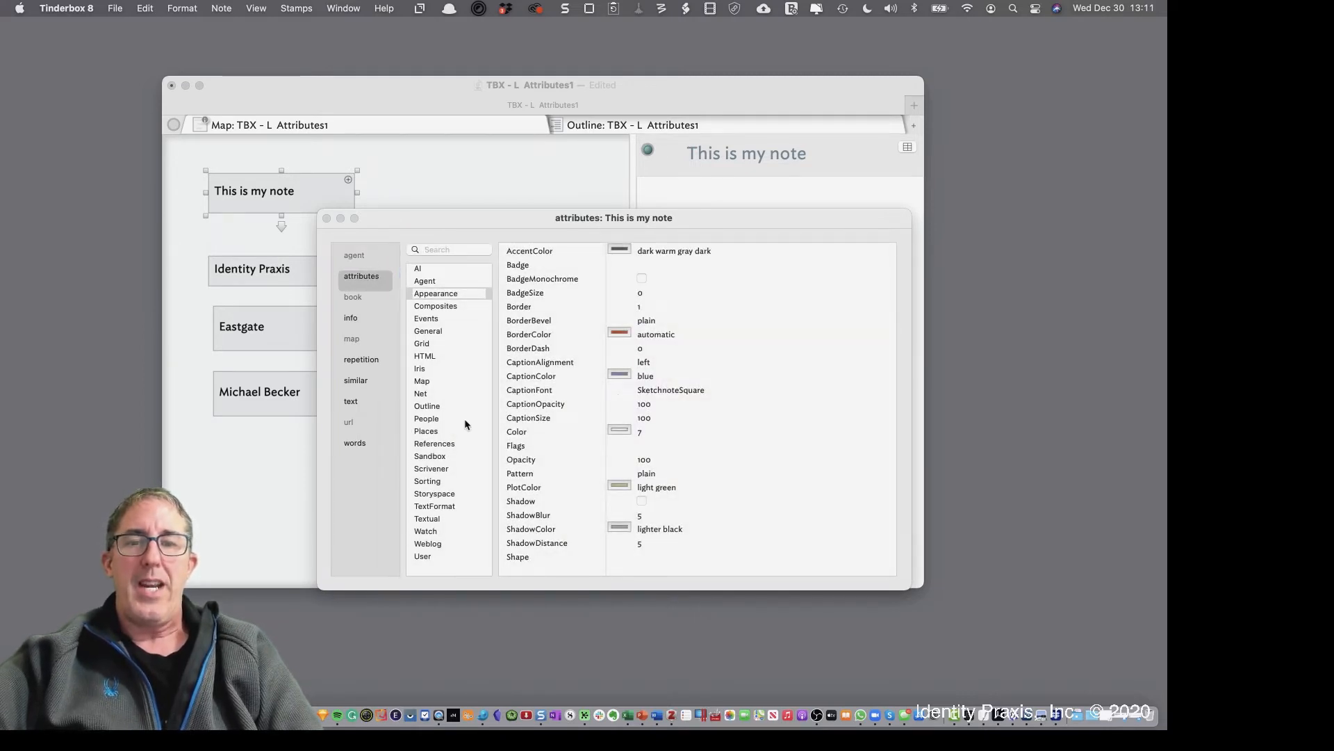
Browse the User, AI, Events and Grid attribute groups of 'This is my note'
click(433, 552)
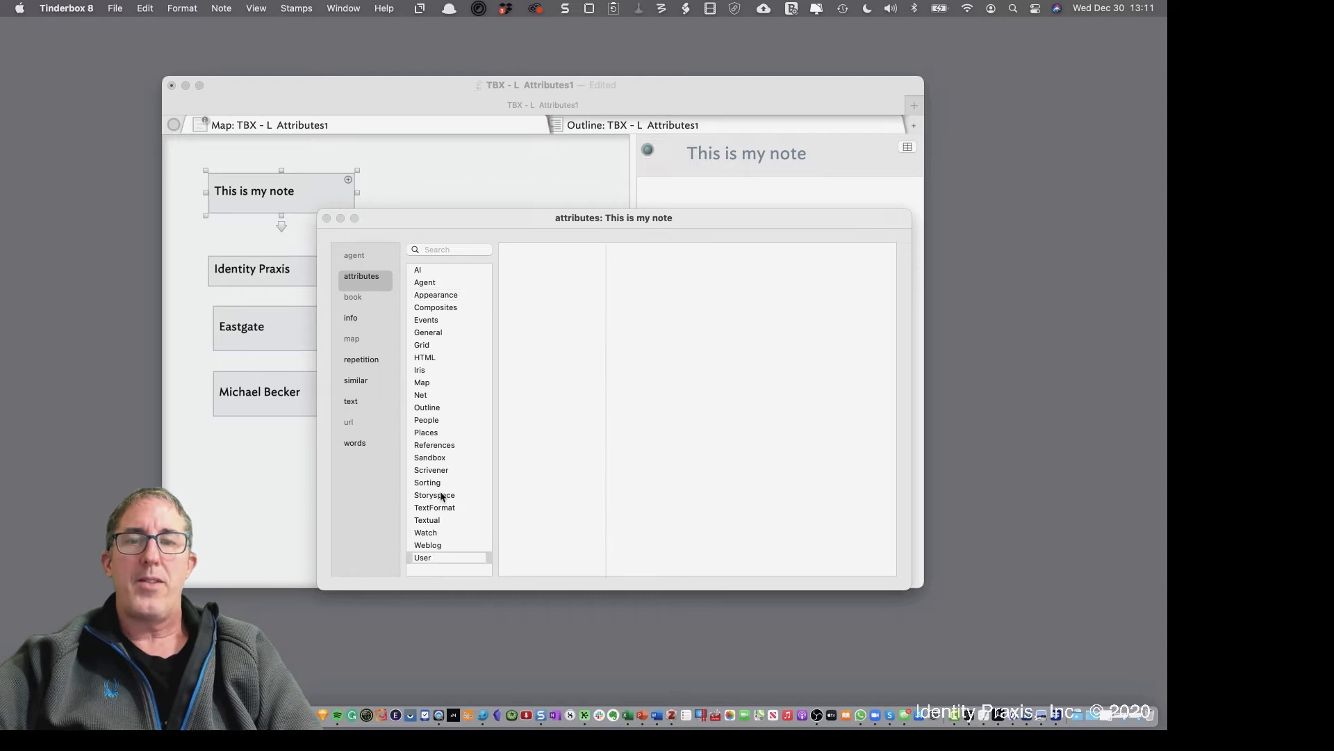
click(431, 270)
key(Down)
key(Down)
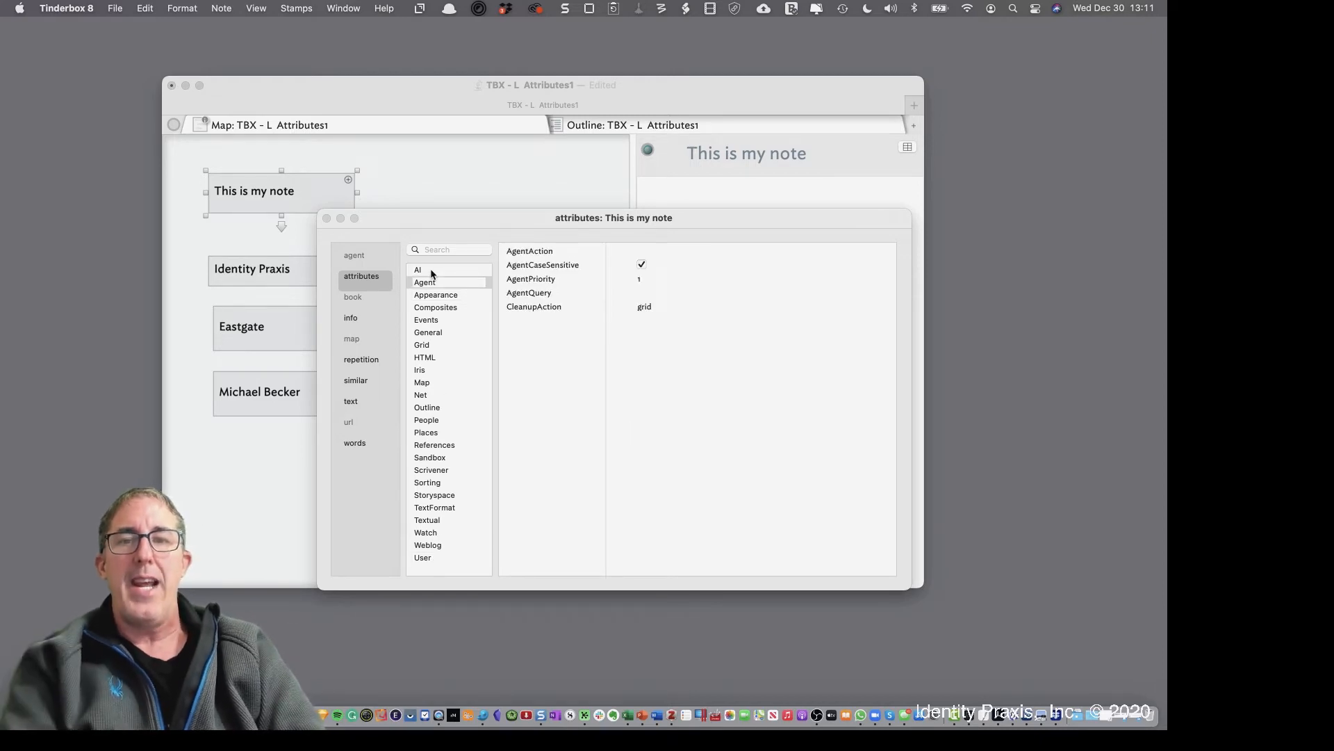
key(Down)
key(Down)
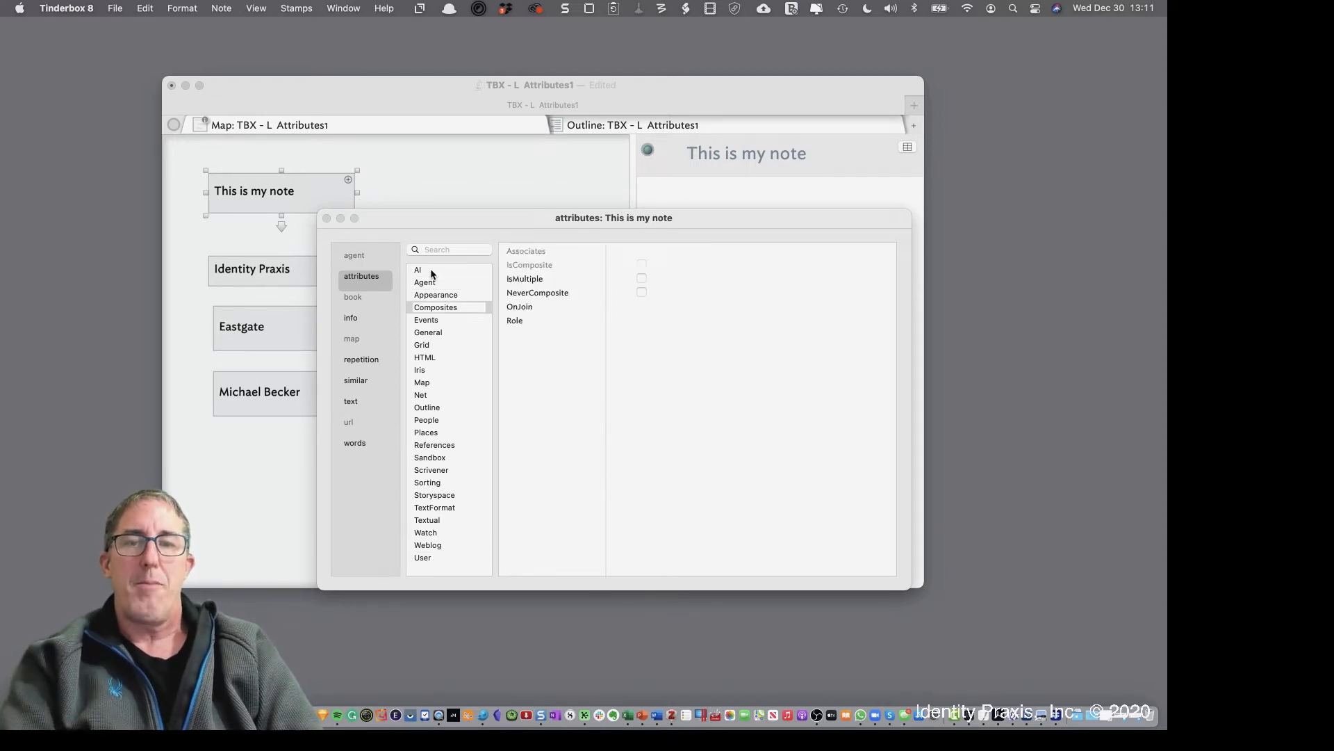
key(Down)
key(Down)
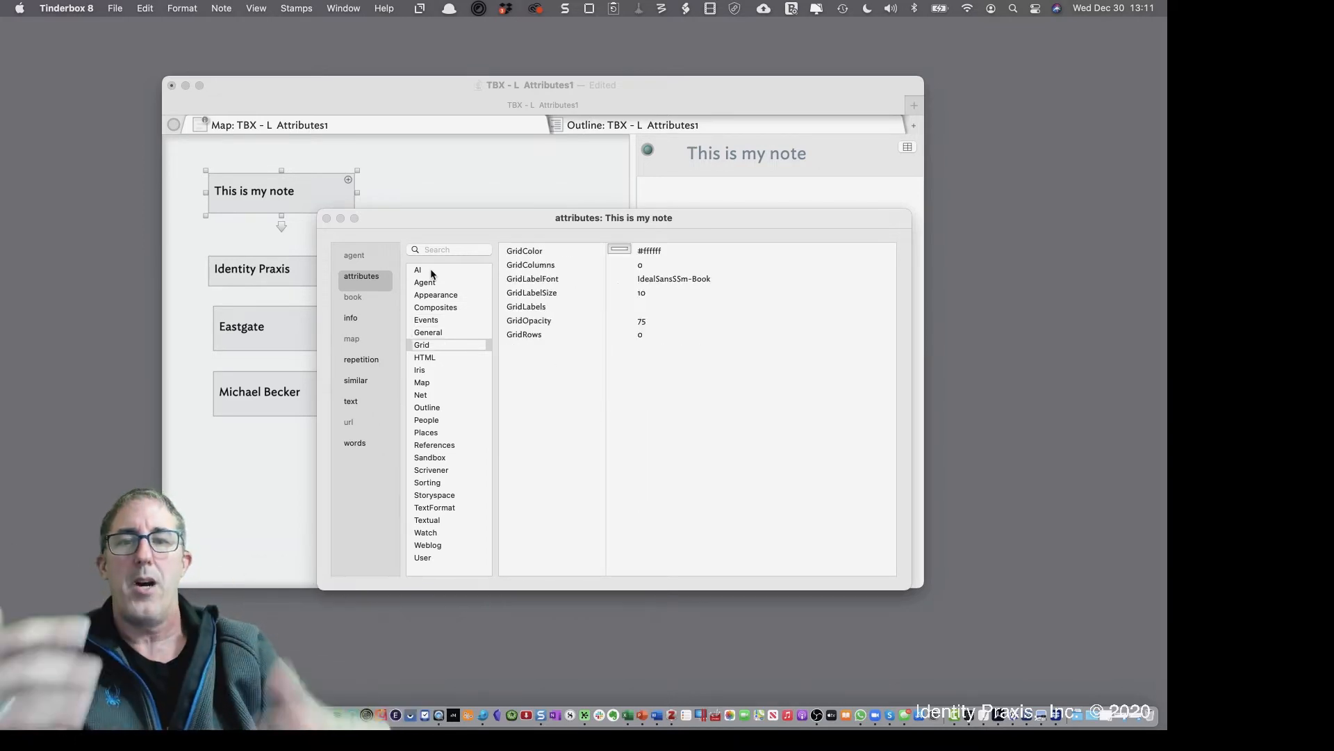
Move the attributes window to the upper right and show the Appearance group
drag(489, 213, 654, 91)
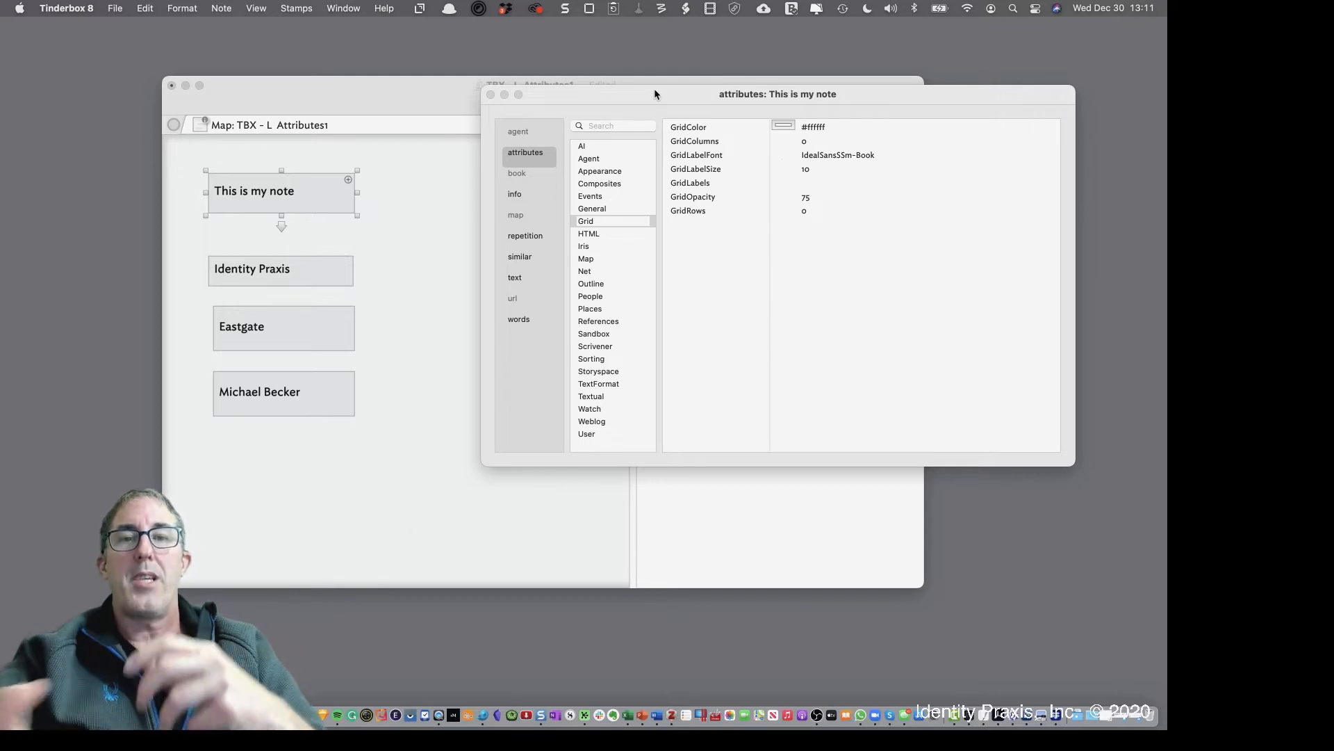
drag(654, 102, 647, 80)
click(603, 149)
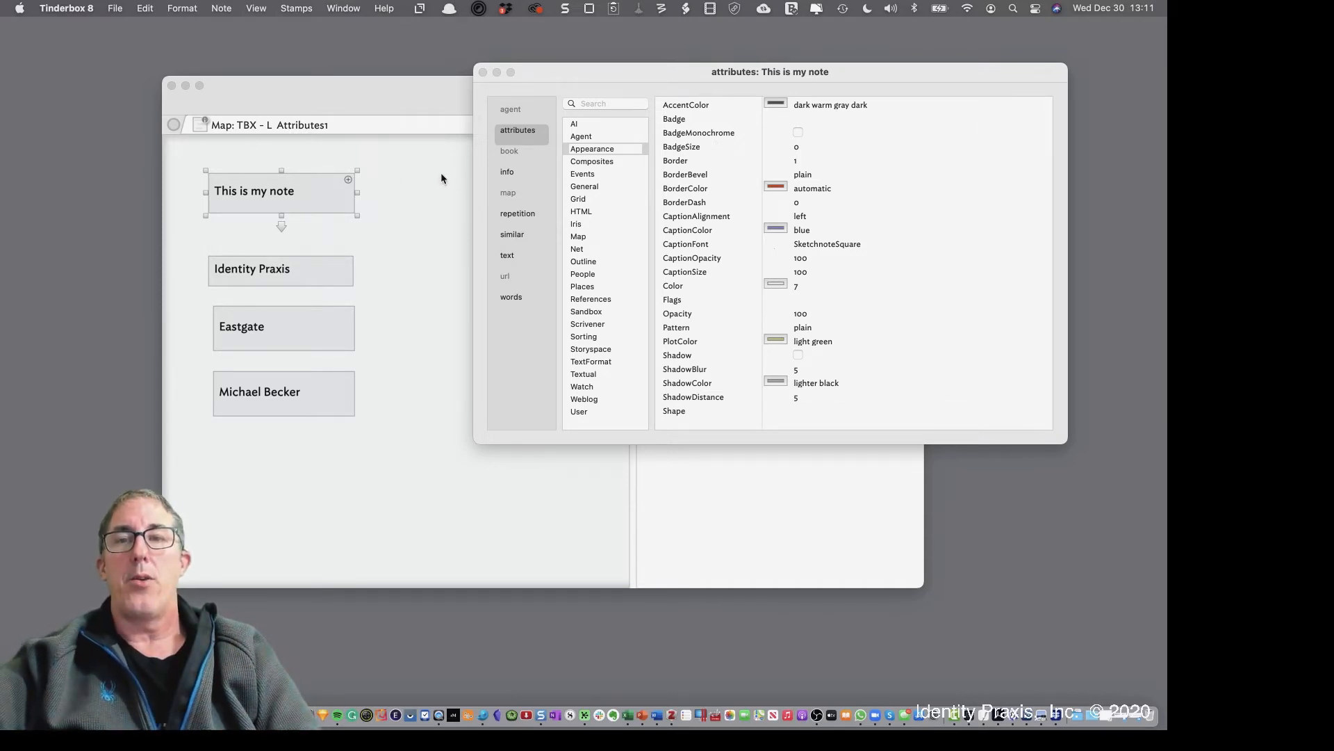
Move the map window down-left and open the badge picker for 'This is my note'
click(321, 190)
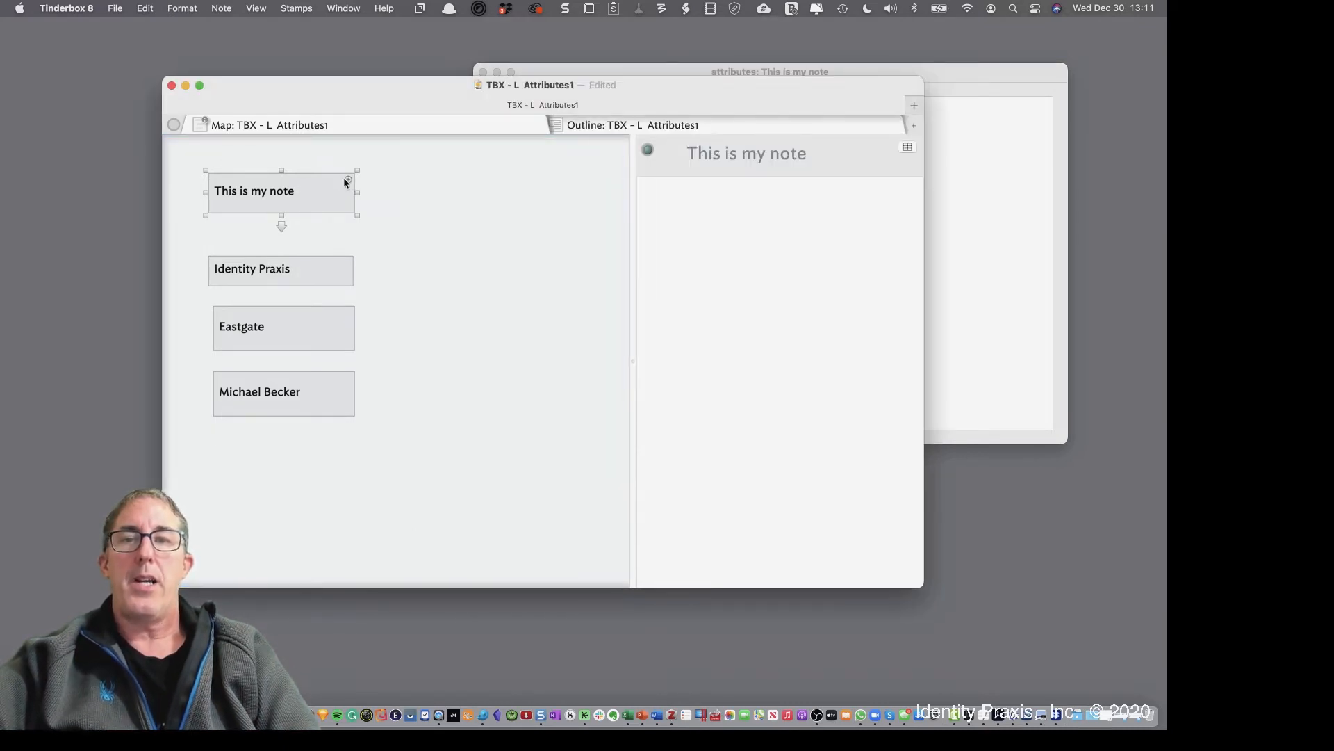
drag(380, 106, 426, 153)
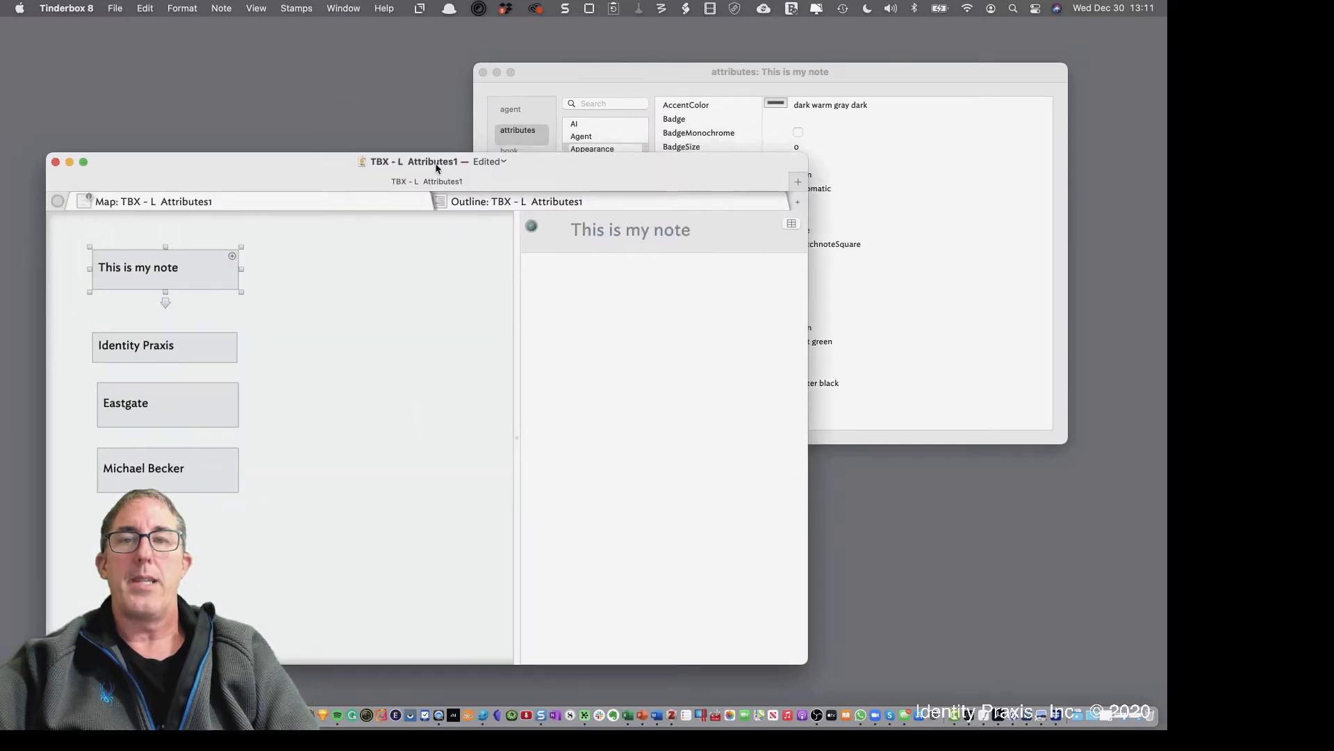
click(232, 257)
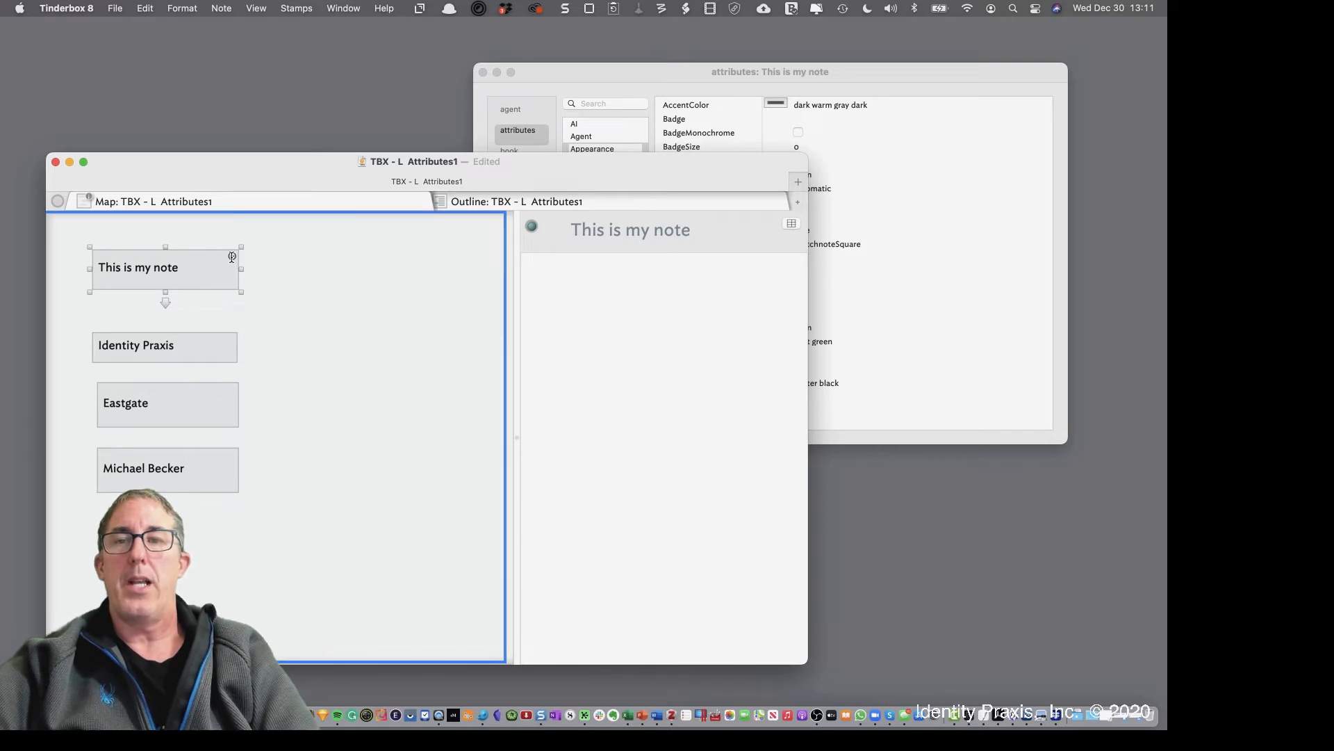
click(232, 257)
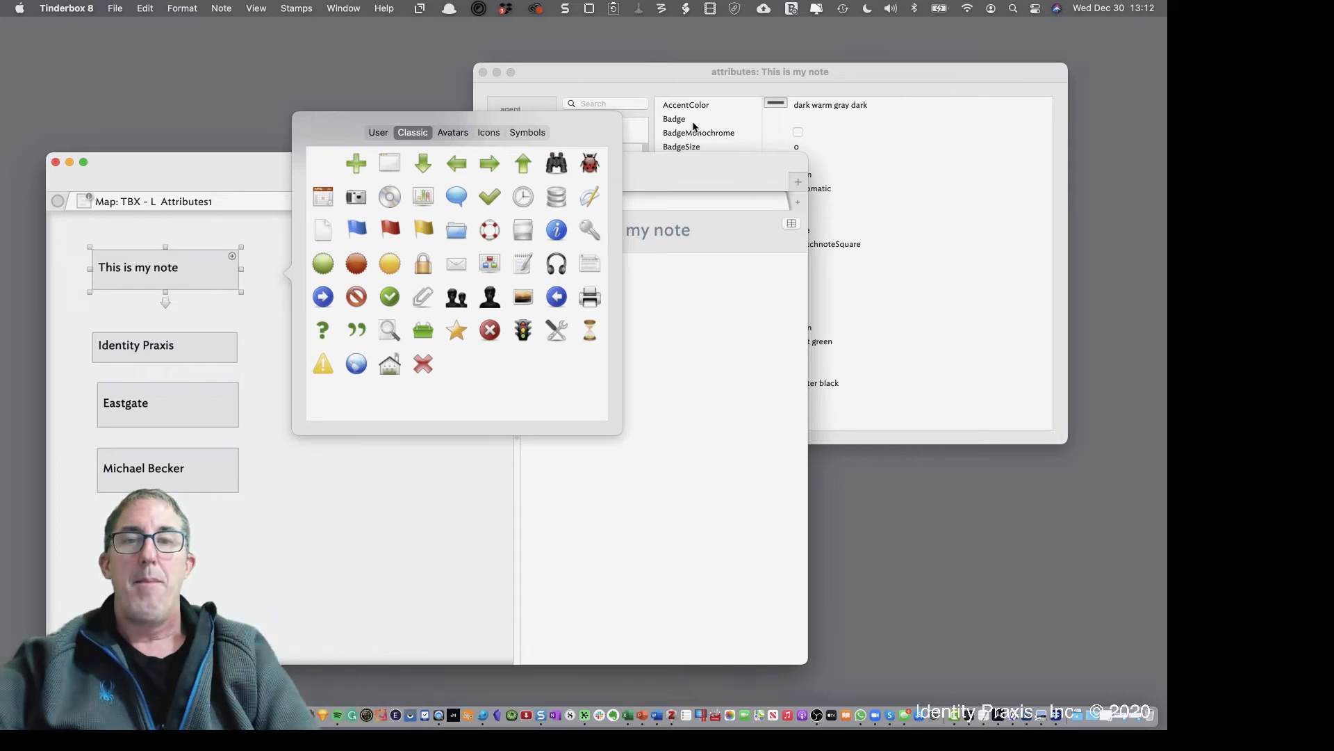
Give 'This is my note' the folder badge instead of the lifebuoy, and close the picker
click(488, 230)
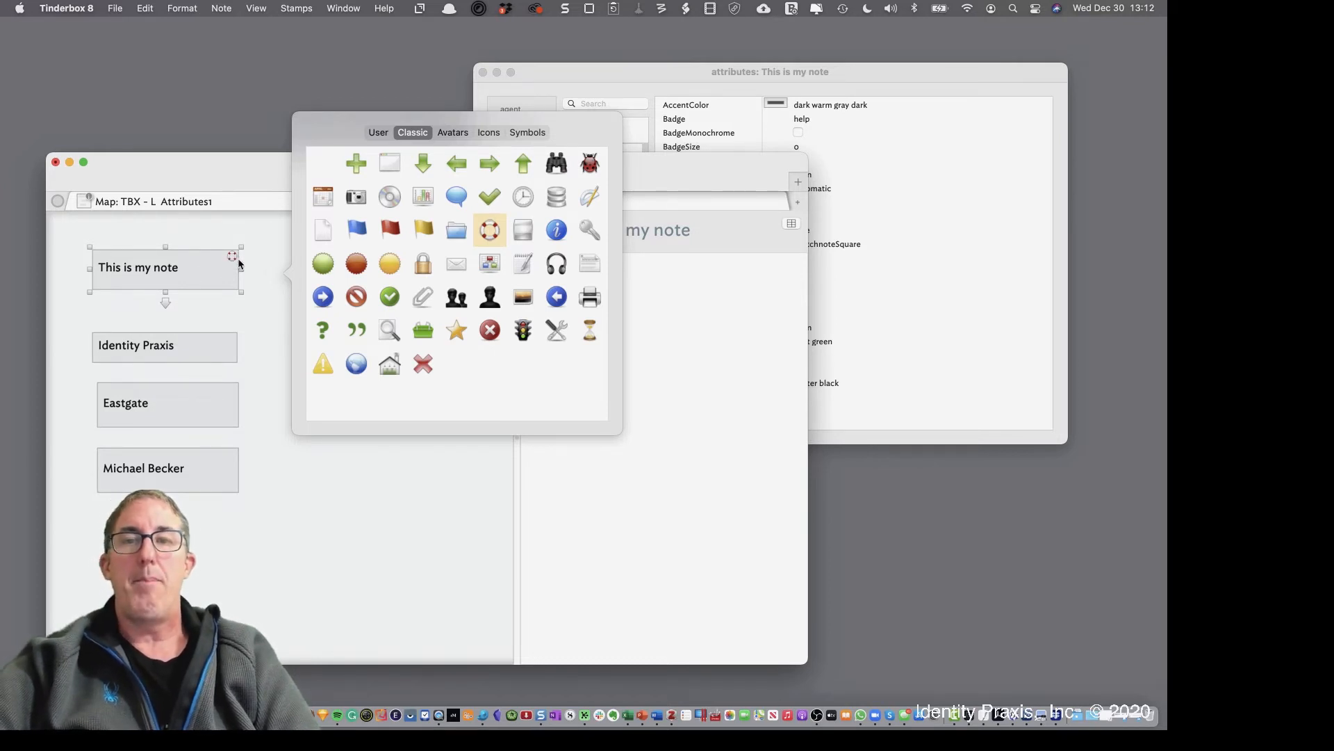
click(455, 232)
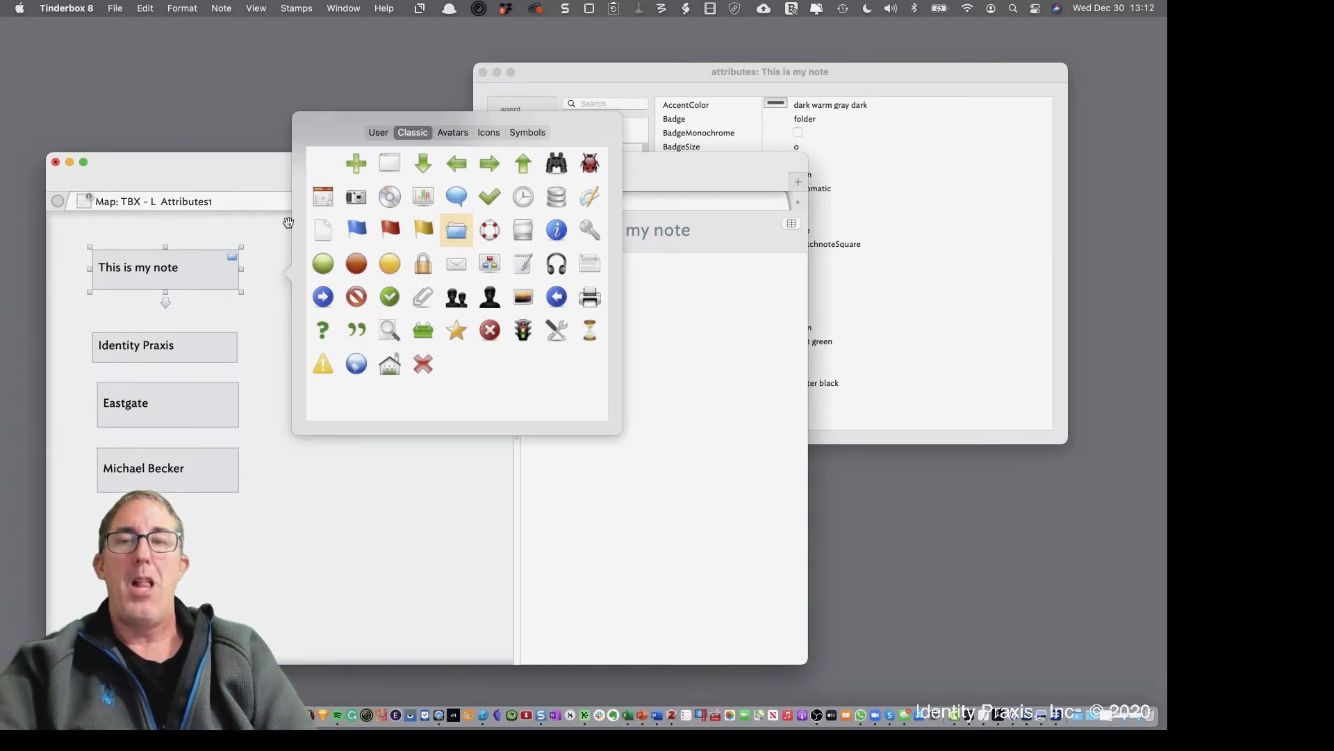
click(340, 513)
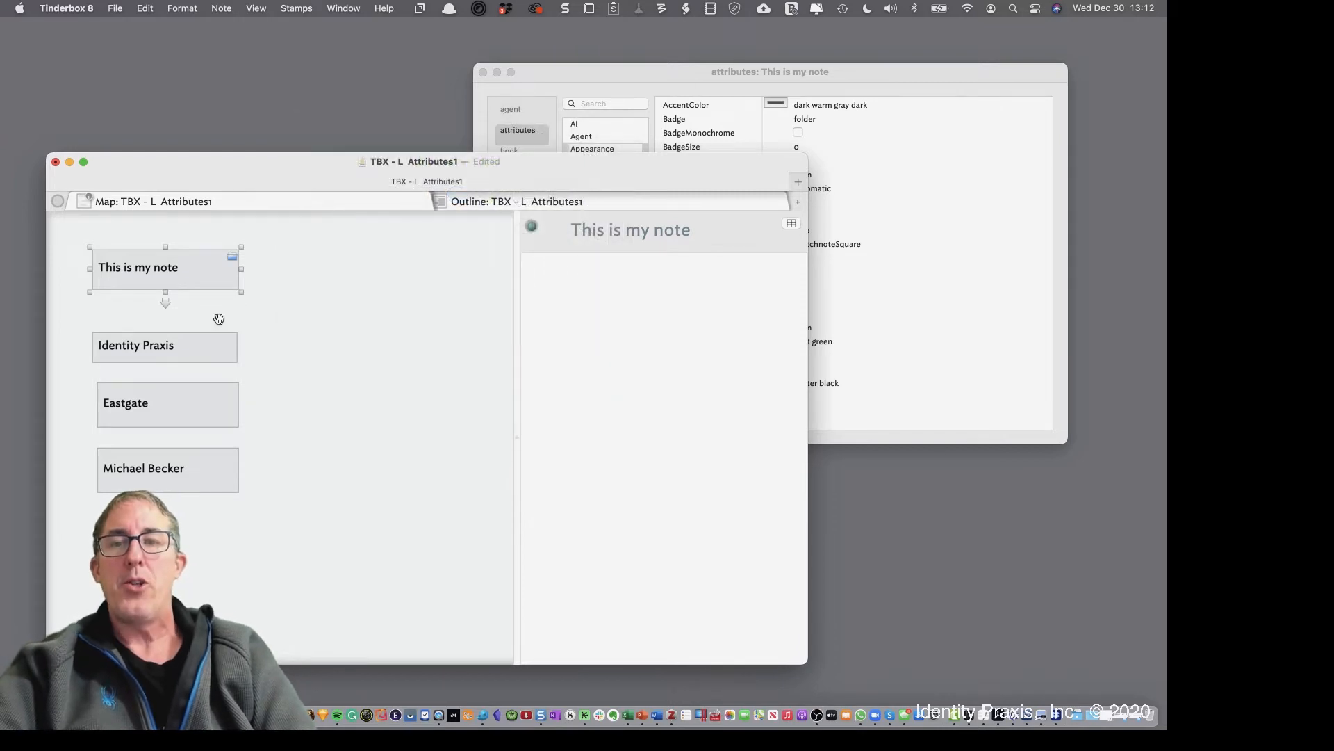
click(189, 346)
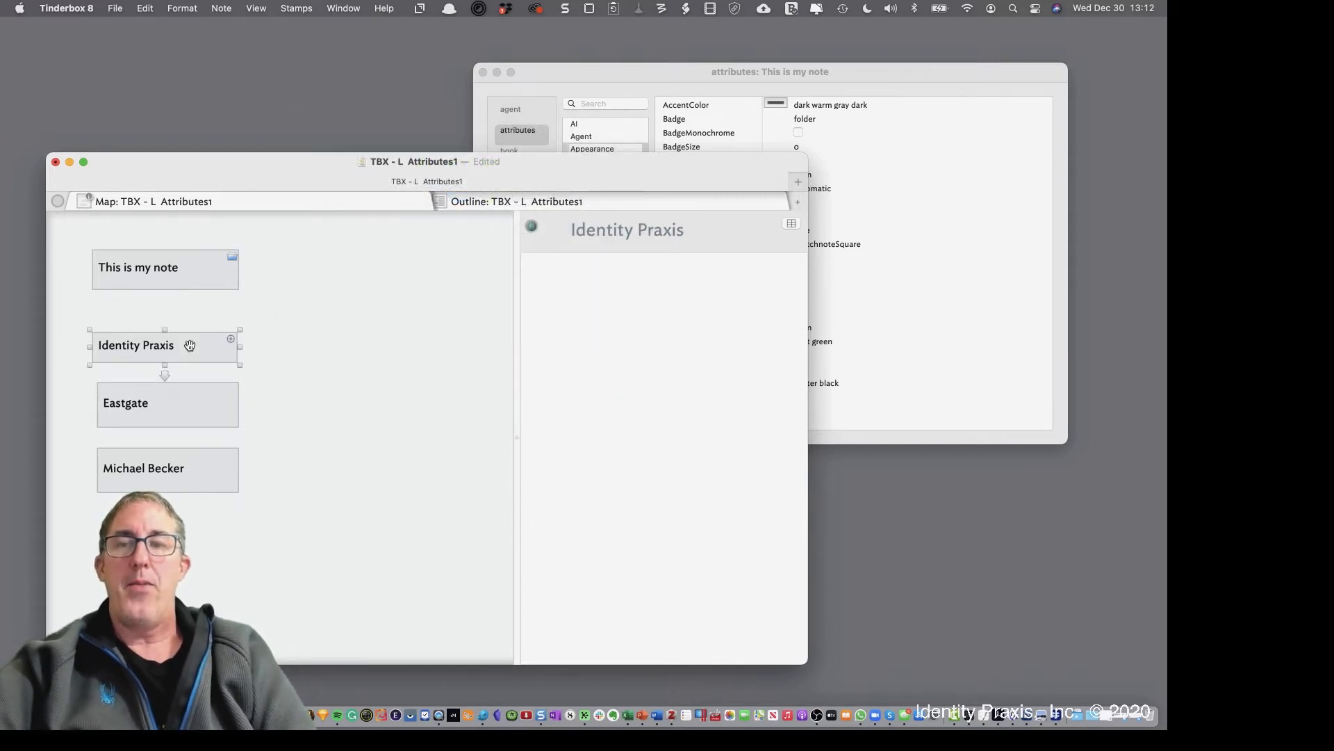
Change the Identity Praxis note's shape to lozenge
right_click(211, 352)
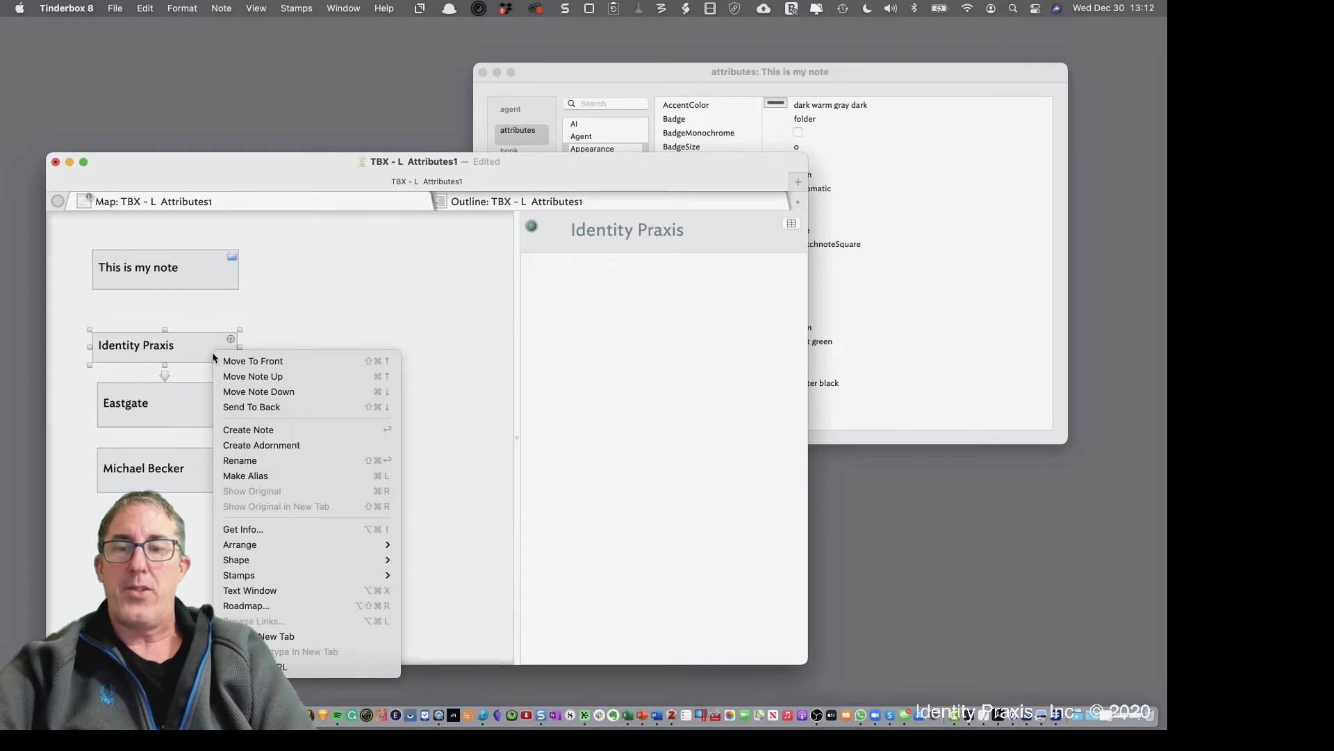
mouse_move(326, 560)
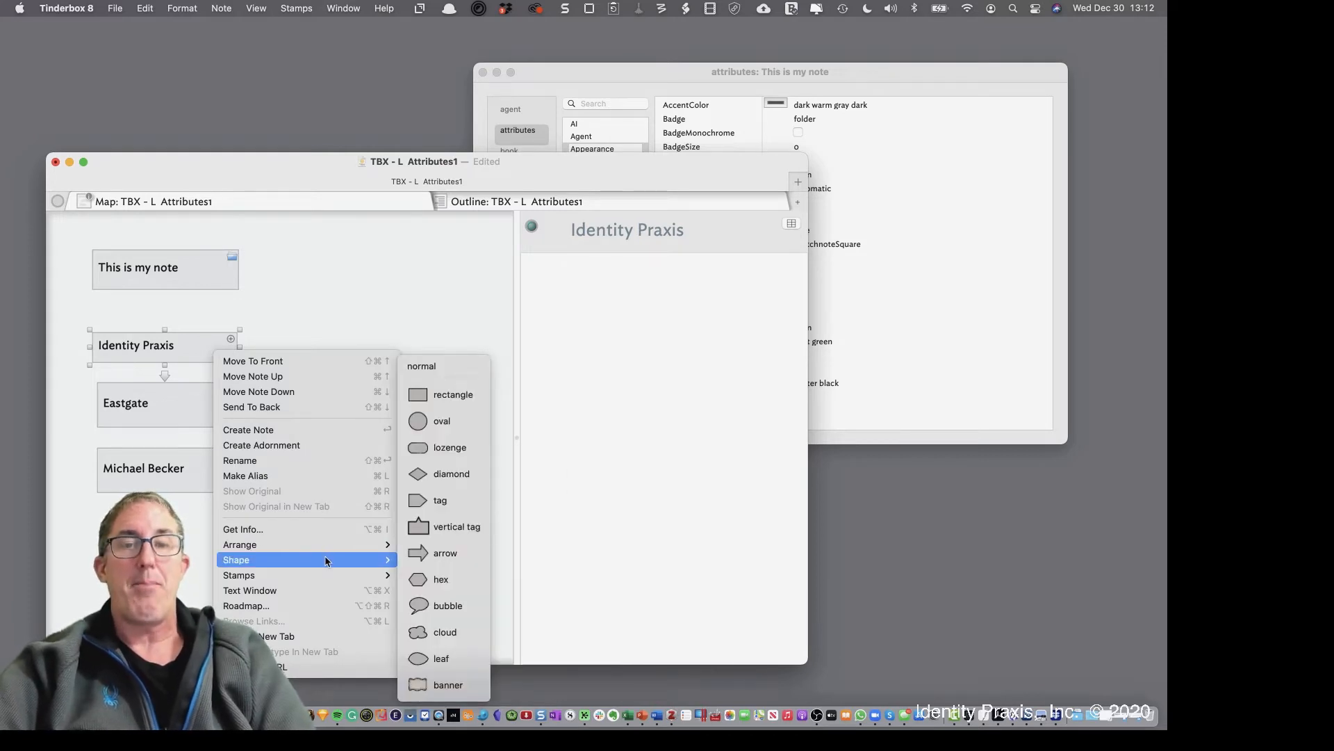
click(453, 448)
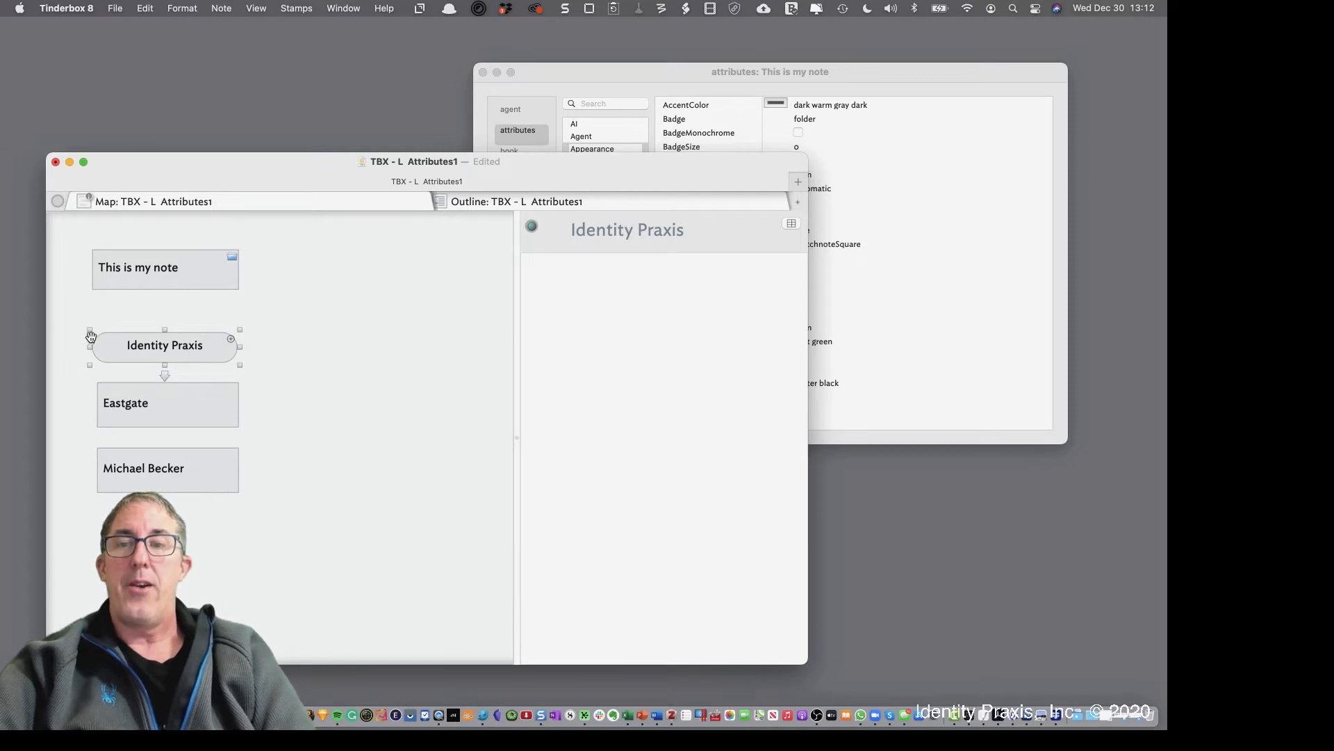
Search the attributes window for 'shape', check the Appearance values, then close the window
click(686, 70)
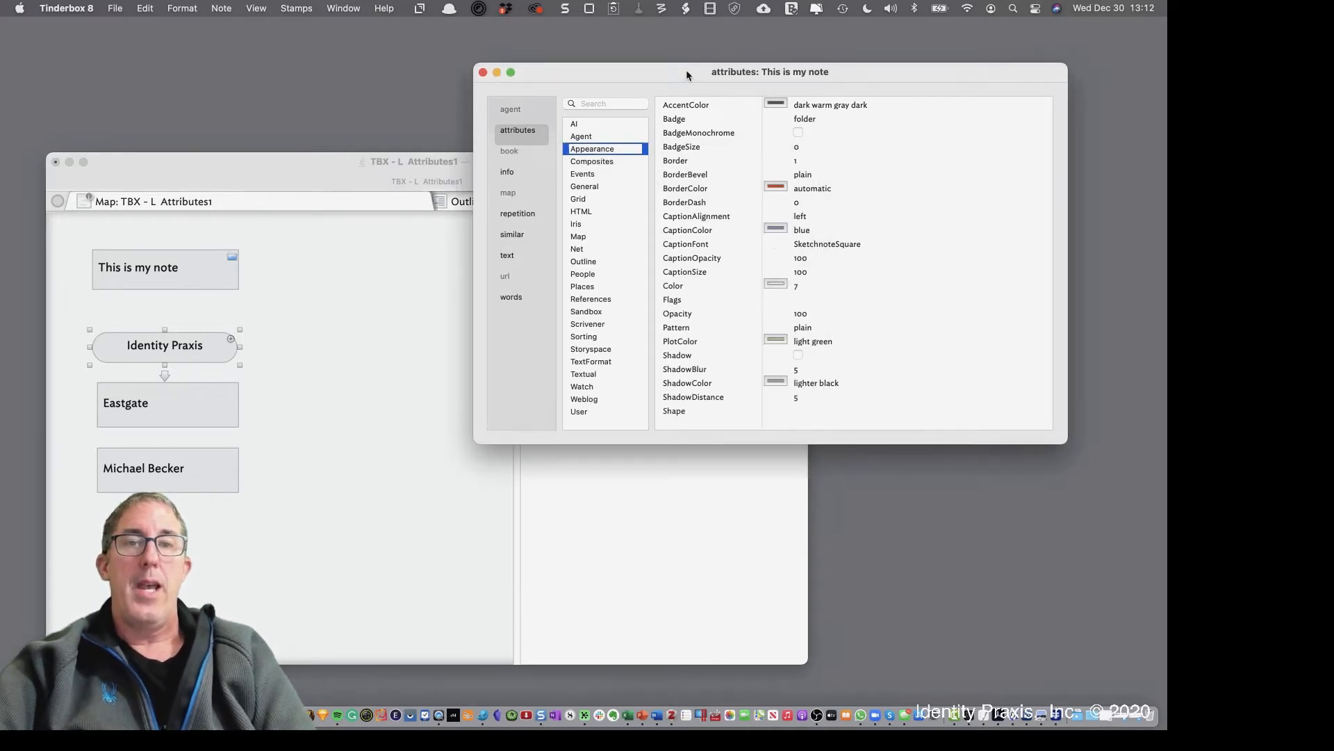
click(716, 411)
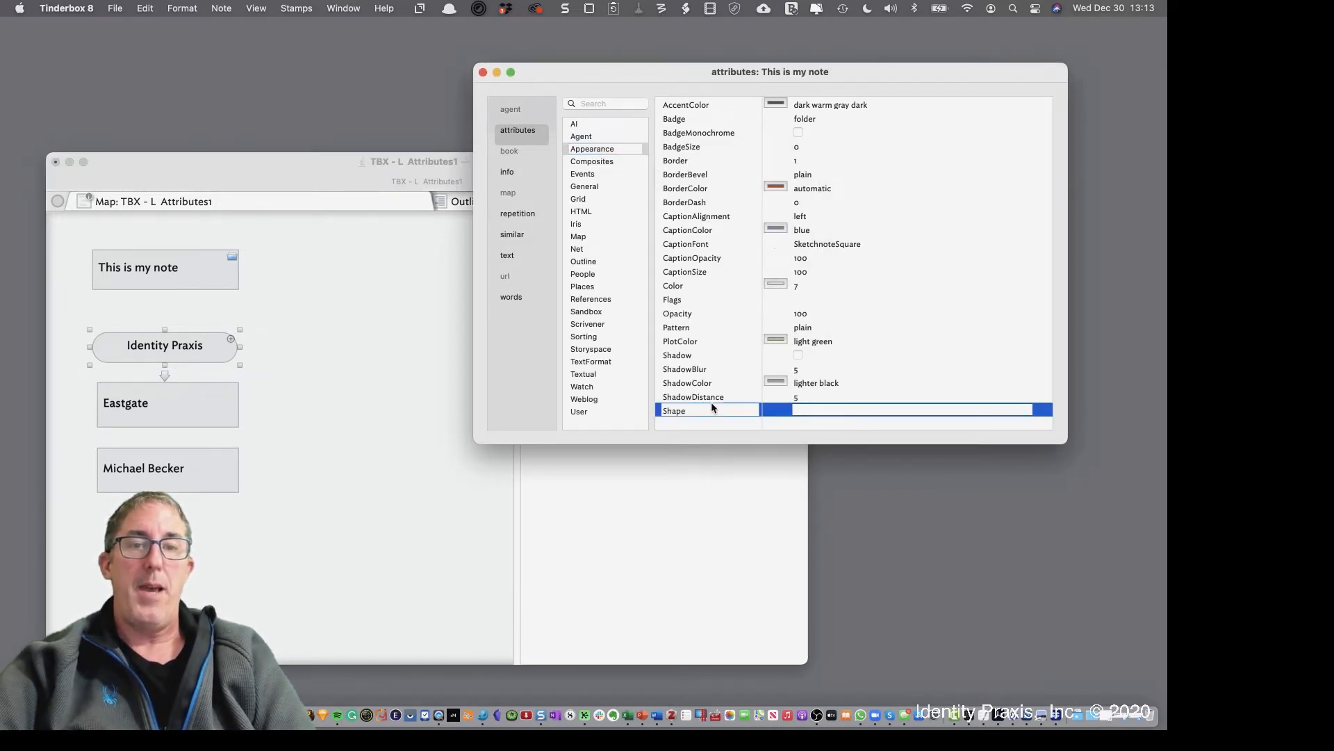
click(616, 104)
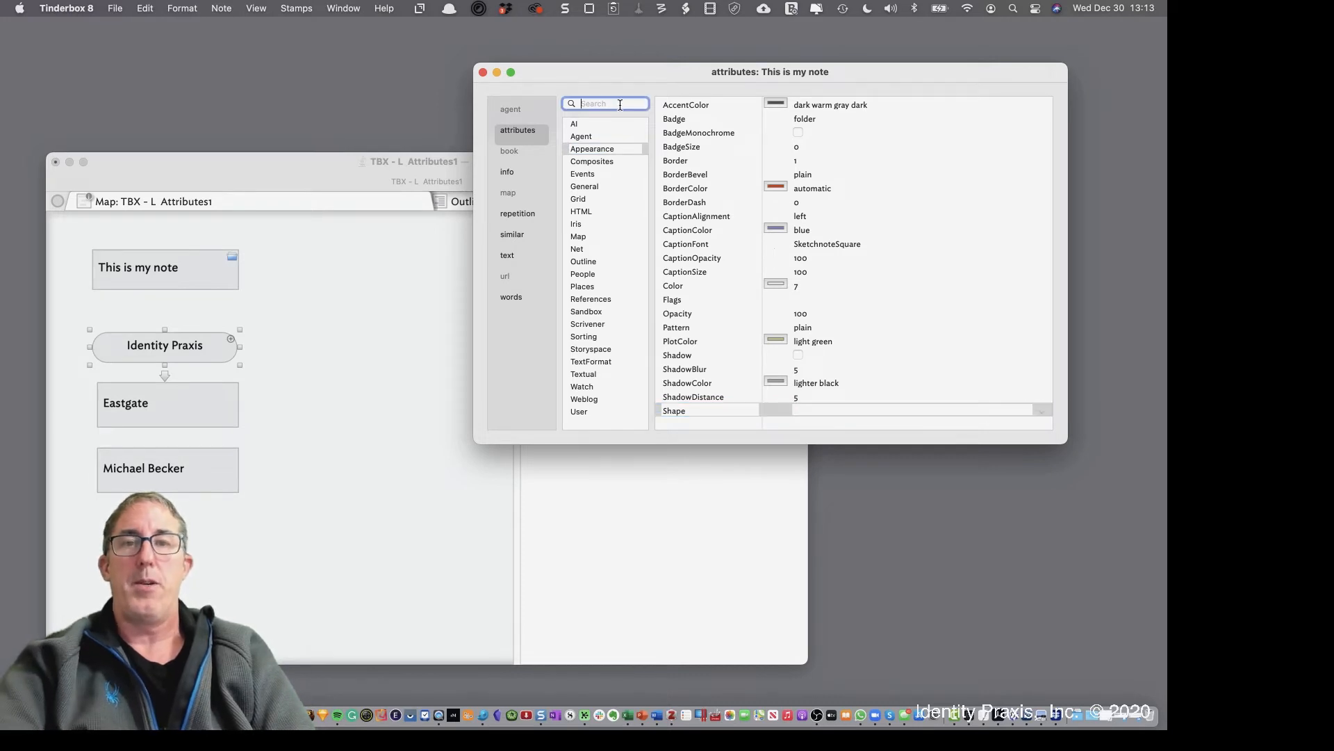
text(shape)
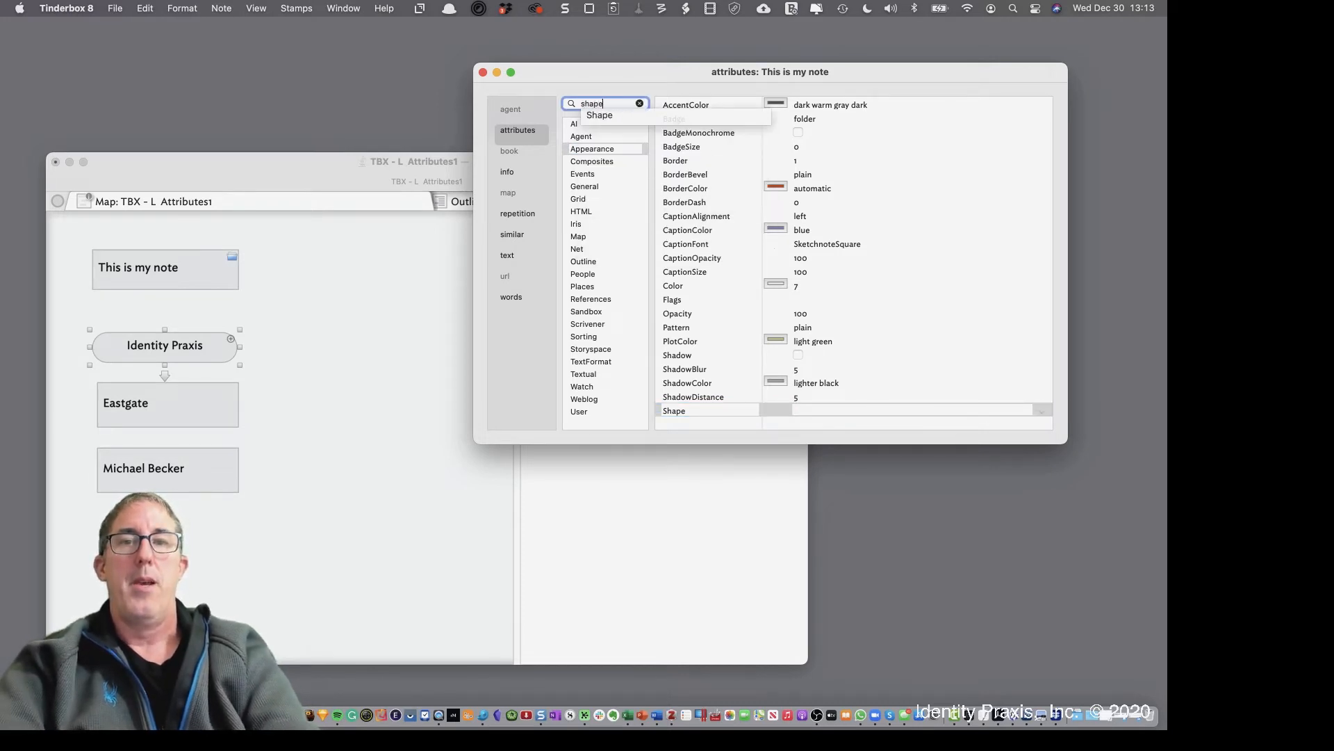
click(599, 148)
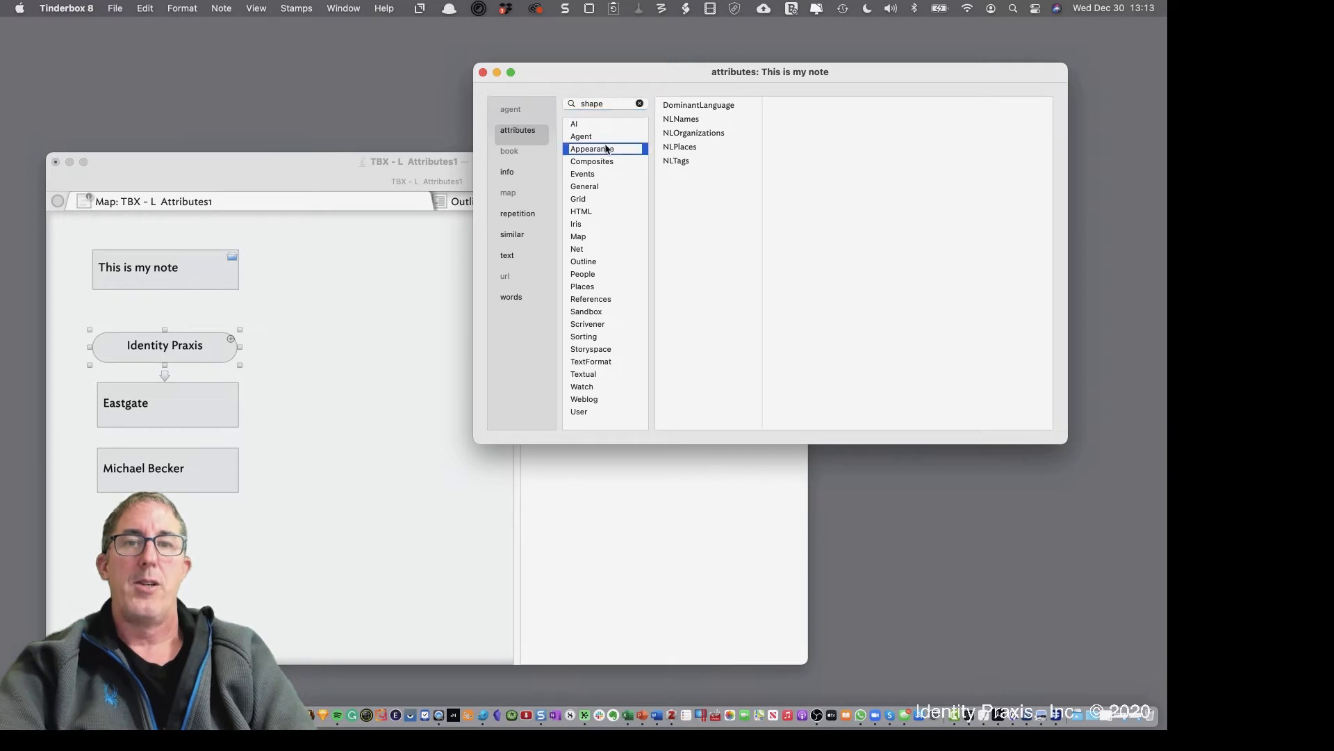
click(483, 73)
Open Identity Praxis's attribute info, search 'shape', and show Appearance with Shape set to lozenge
right_click(166, 348)
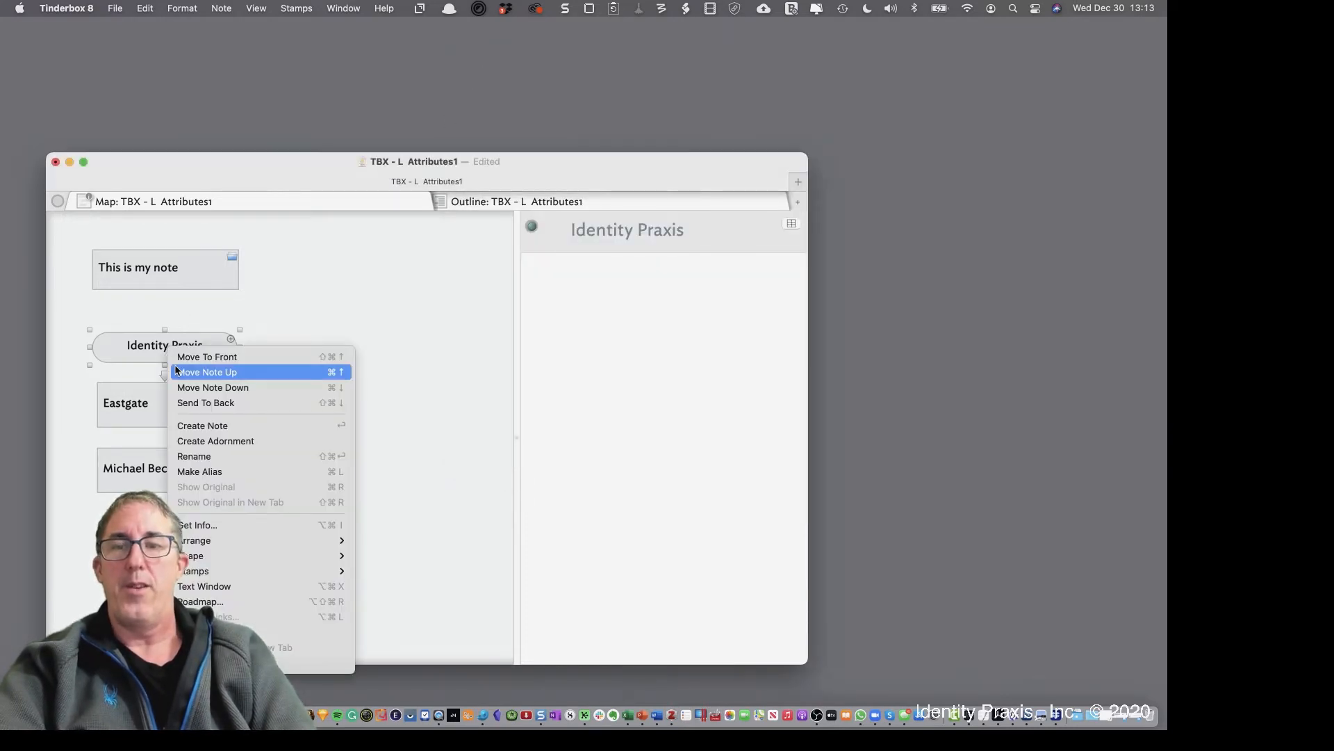
click(253, 524)
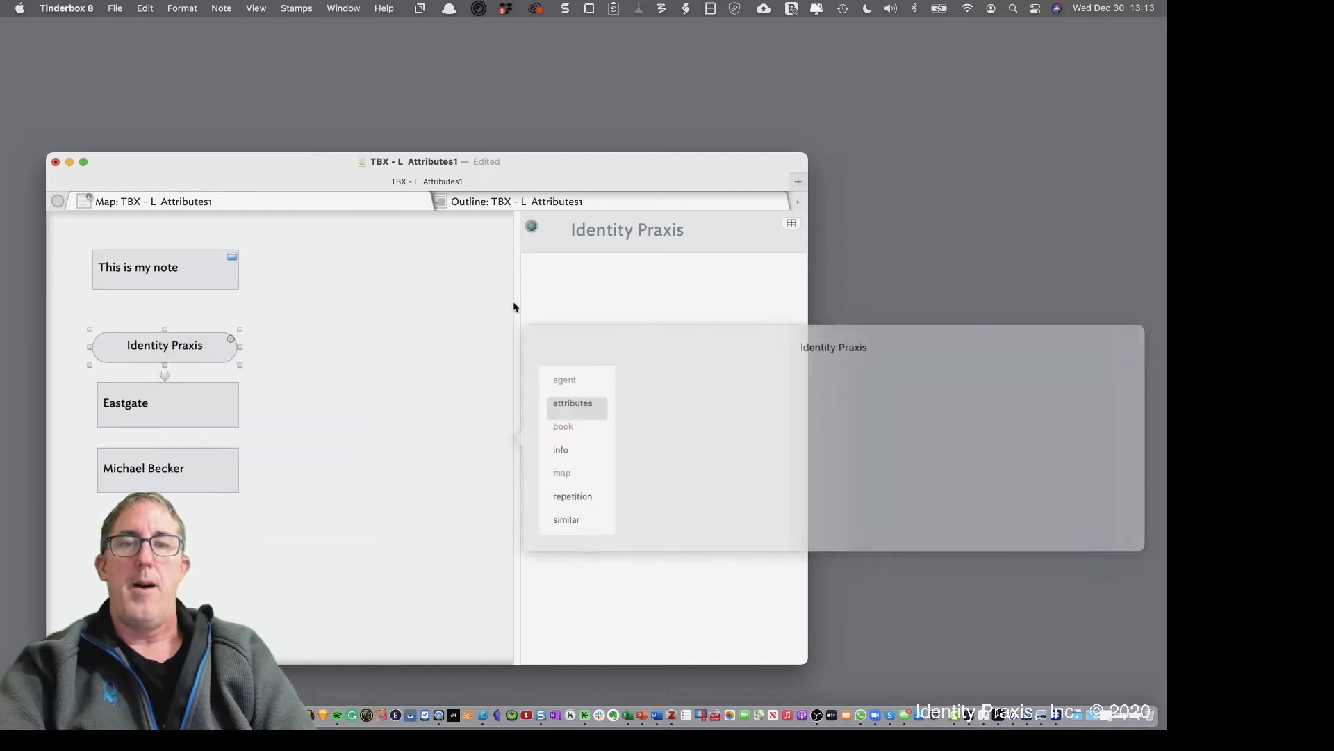
text(shape)
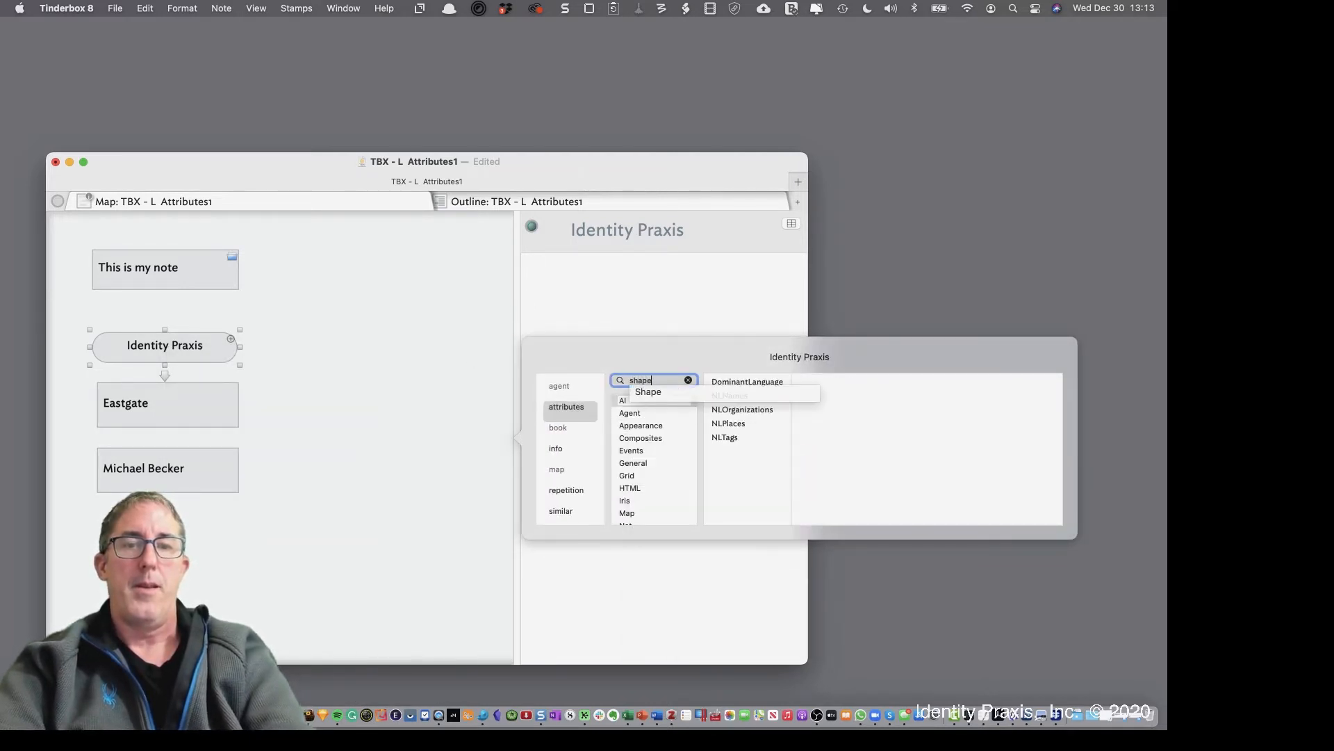
key(Return)
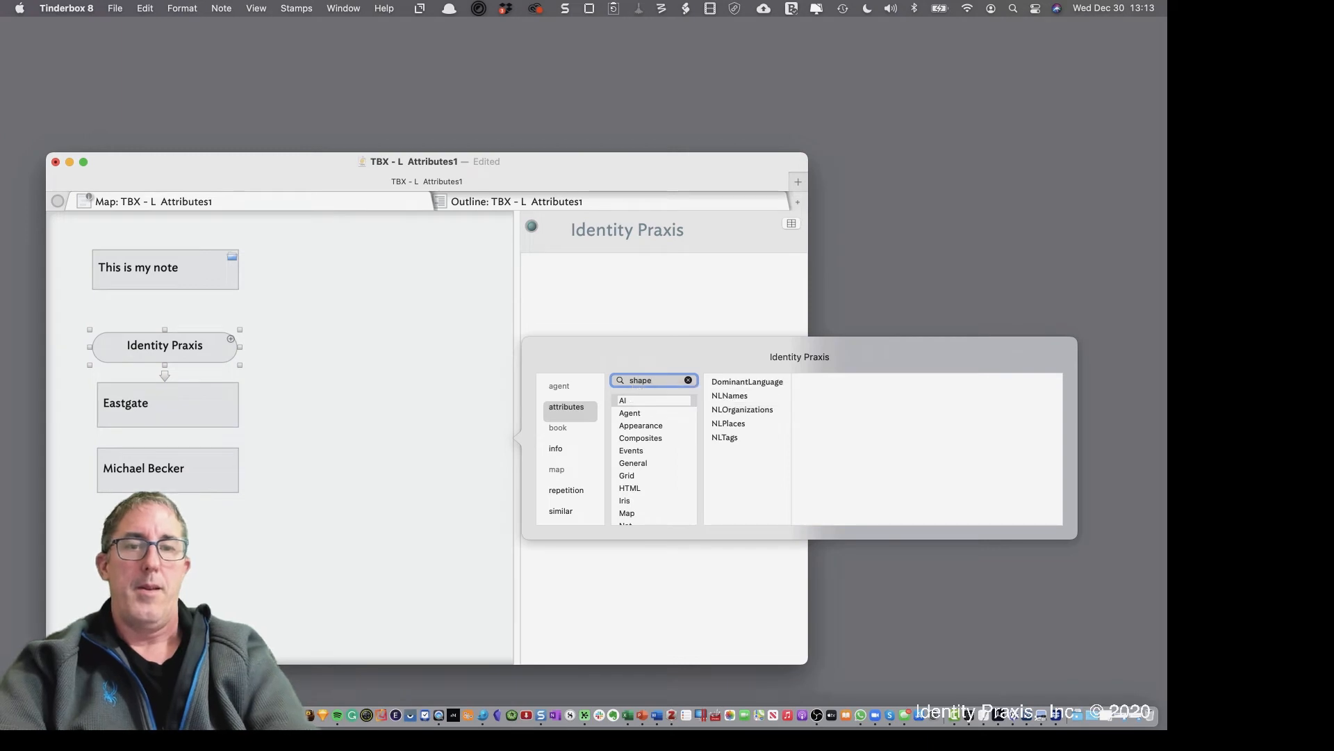
click(641, 425)
scroll(767, 448, down, 5)
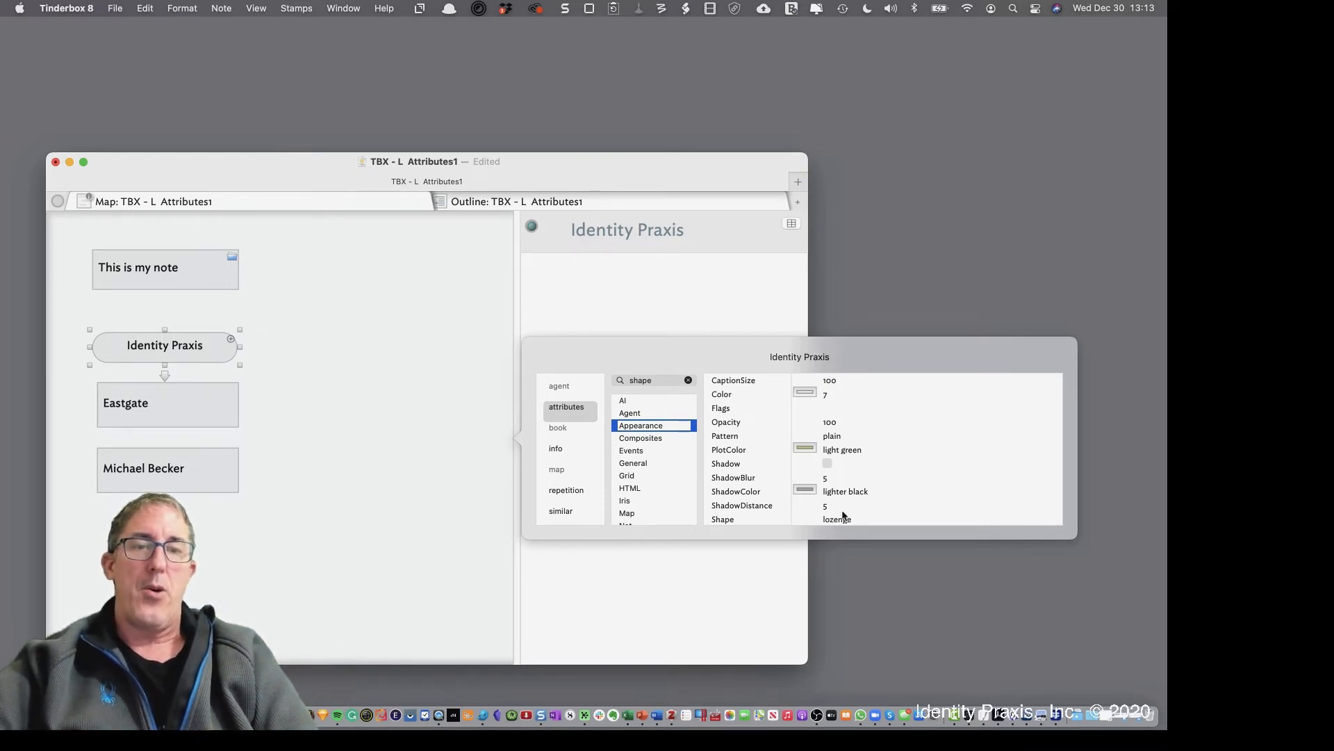
Set Identity Praxis's Color to maroon (#941651), then close the colour picker and info
scroll(843, 447, up, 1)
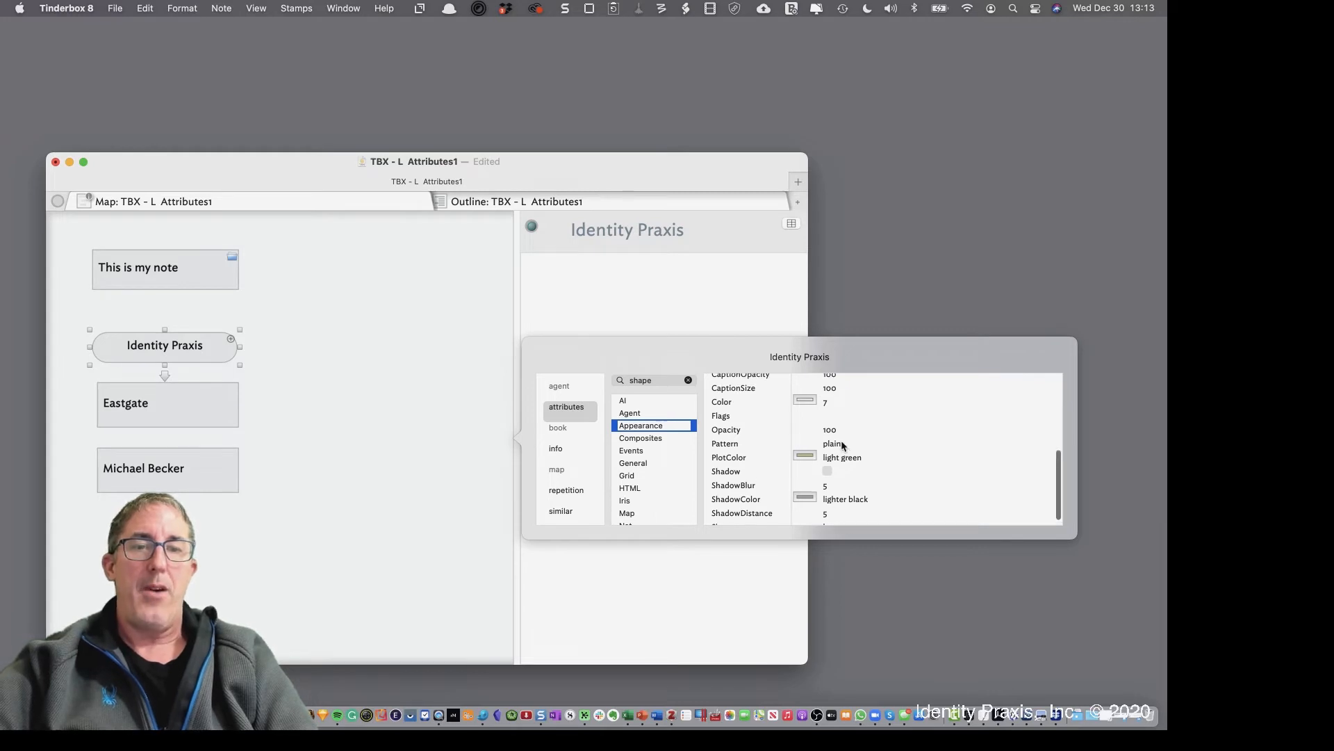
click(806, 409)
click(584, 136)
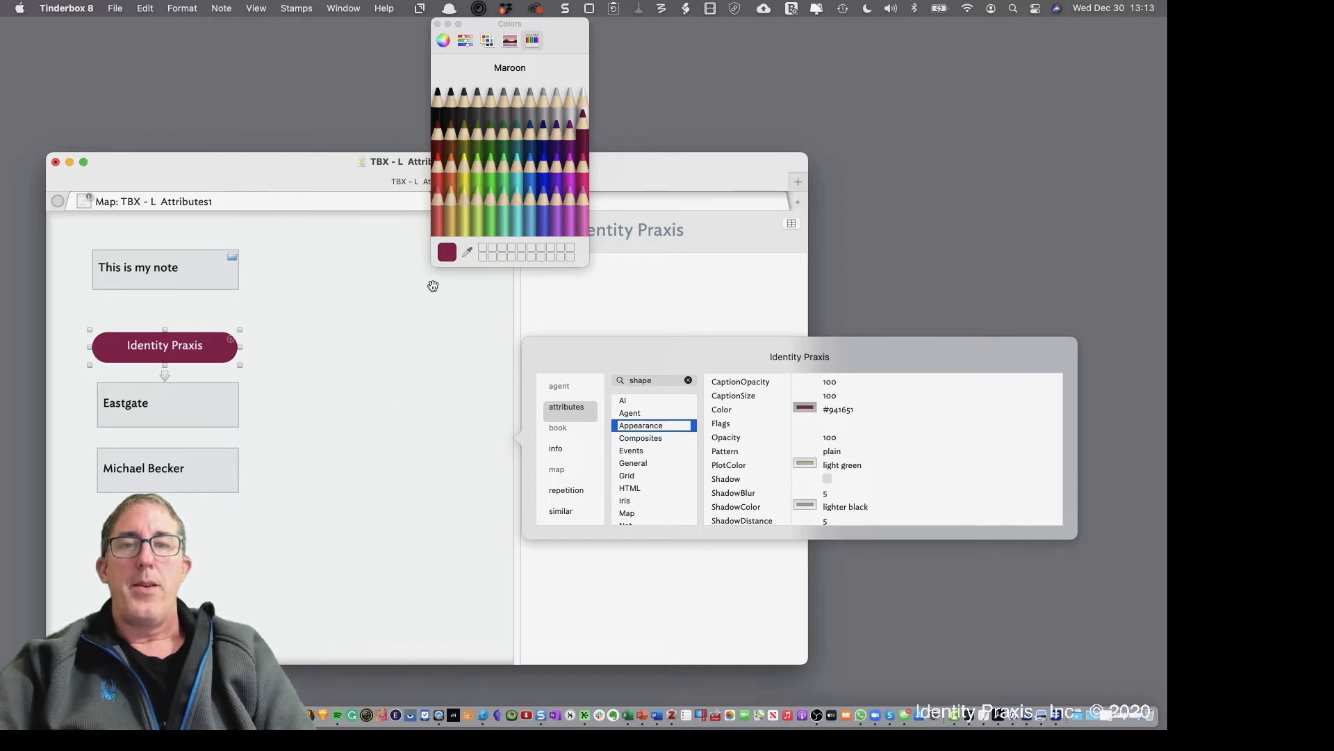
click(438, 24)
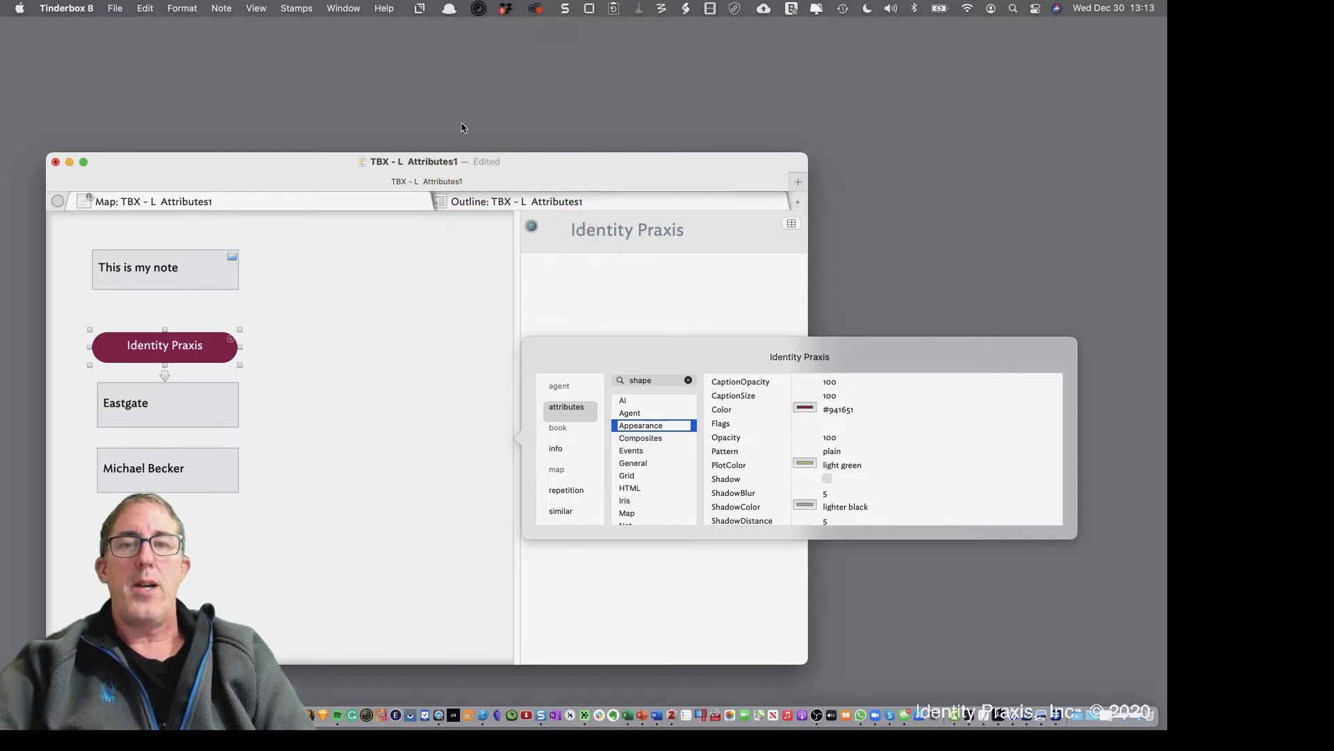
click(557, 333)
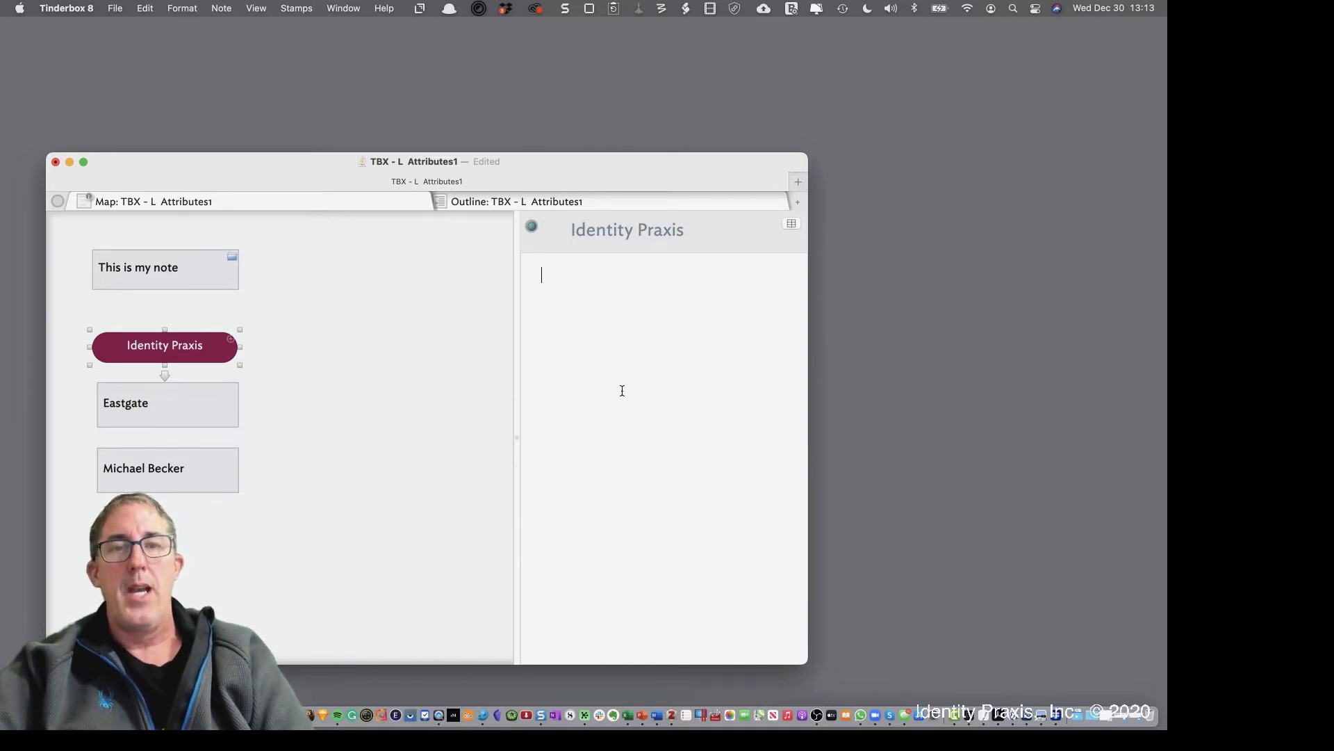
Make Name, Badge and Color the key attributes of Identity Praxis
click(795, 225)
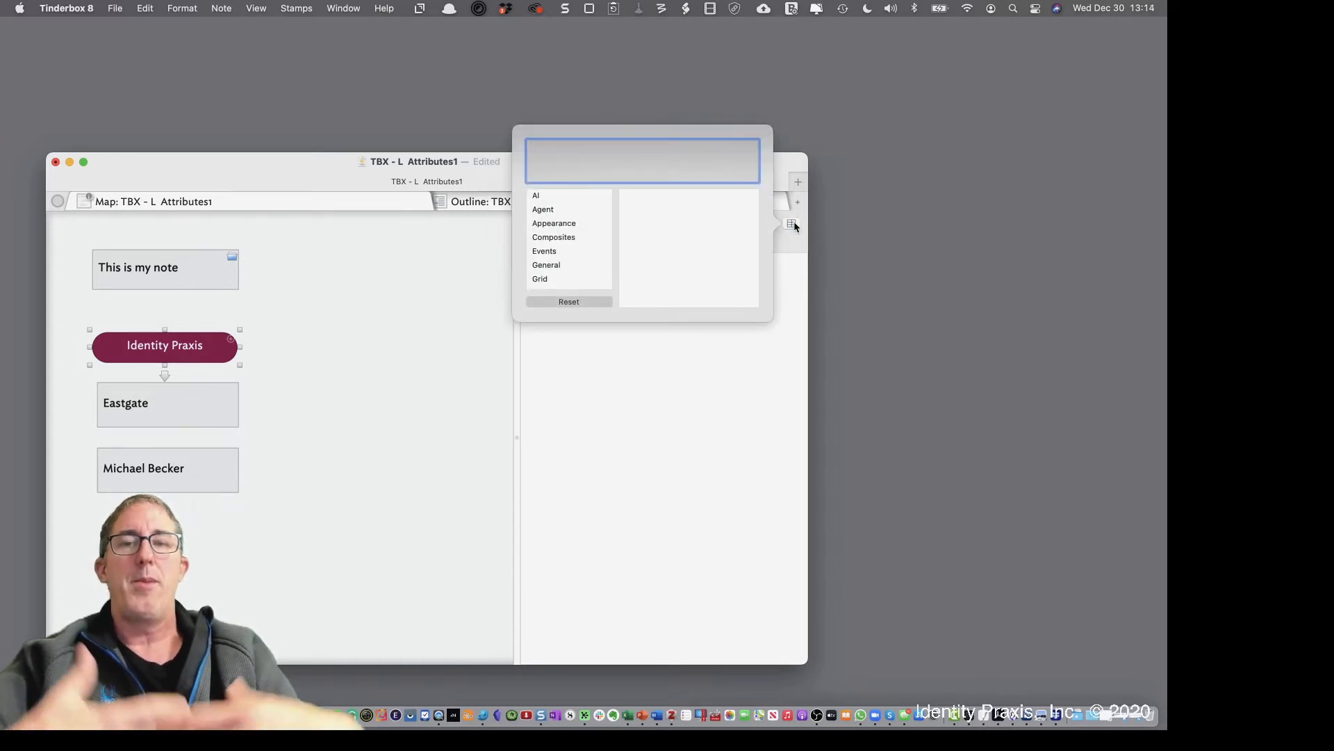
text(Name)
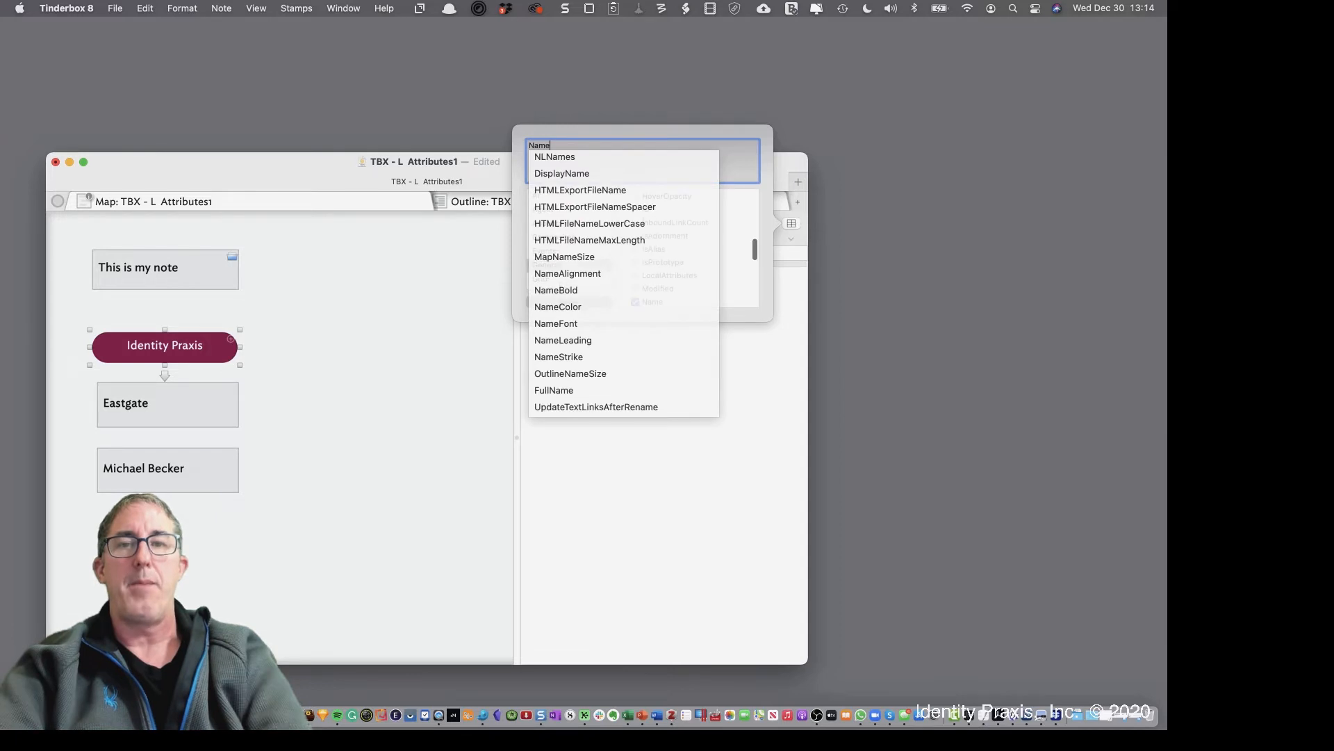
key(Return)
text(B)
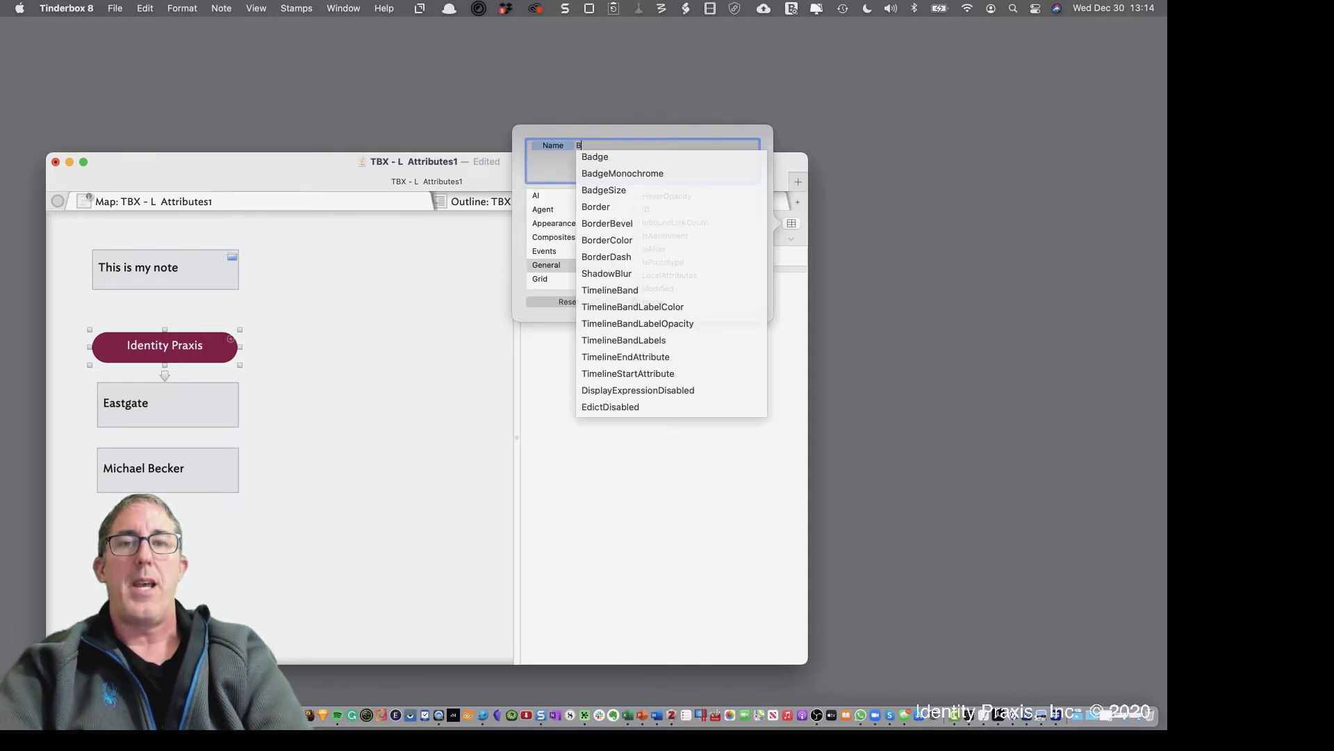
text(adge)
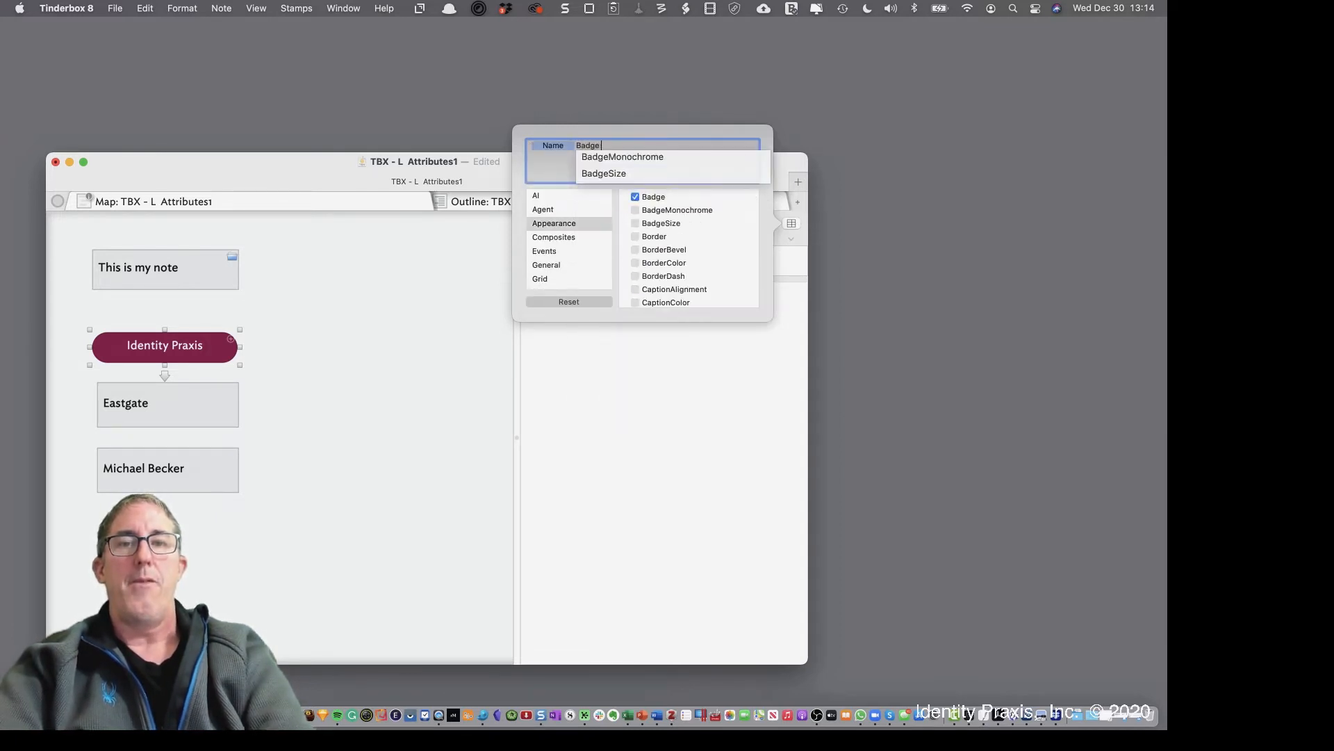
key(Return)
text(C)
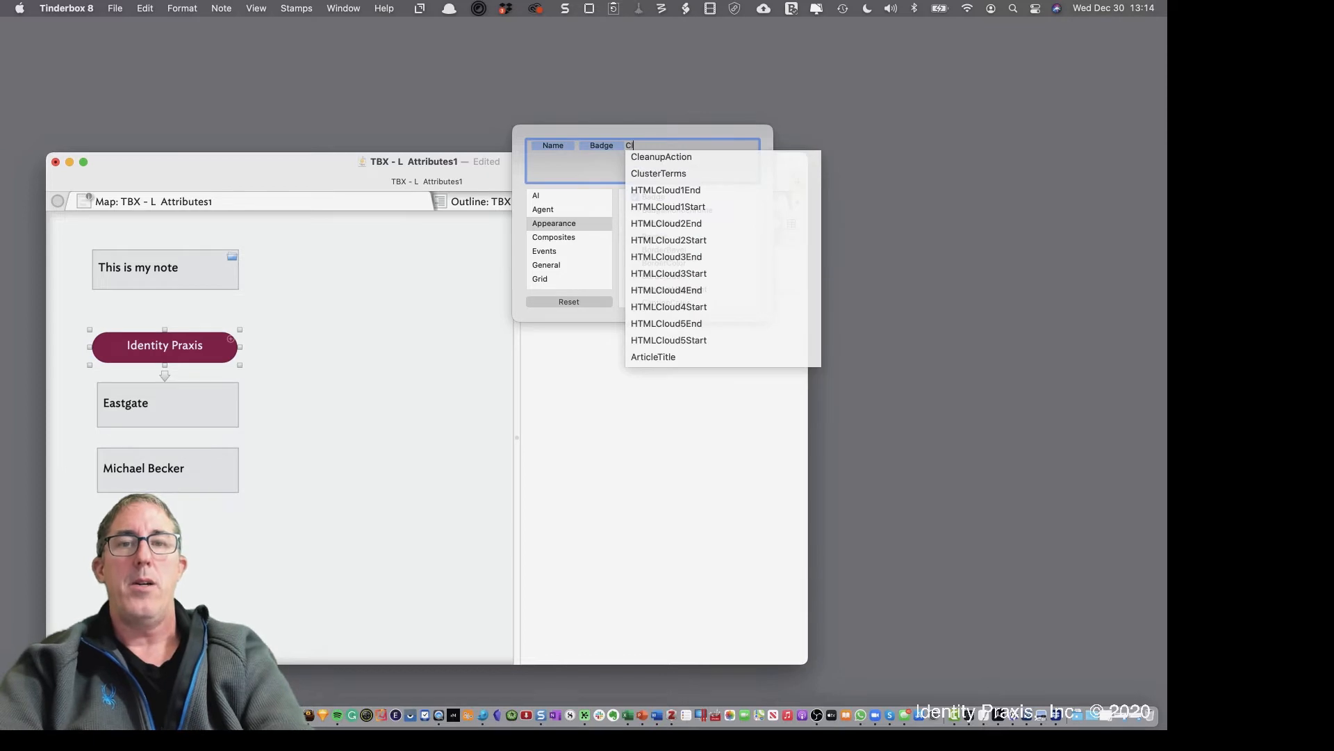
text(olor)
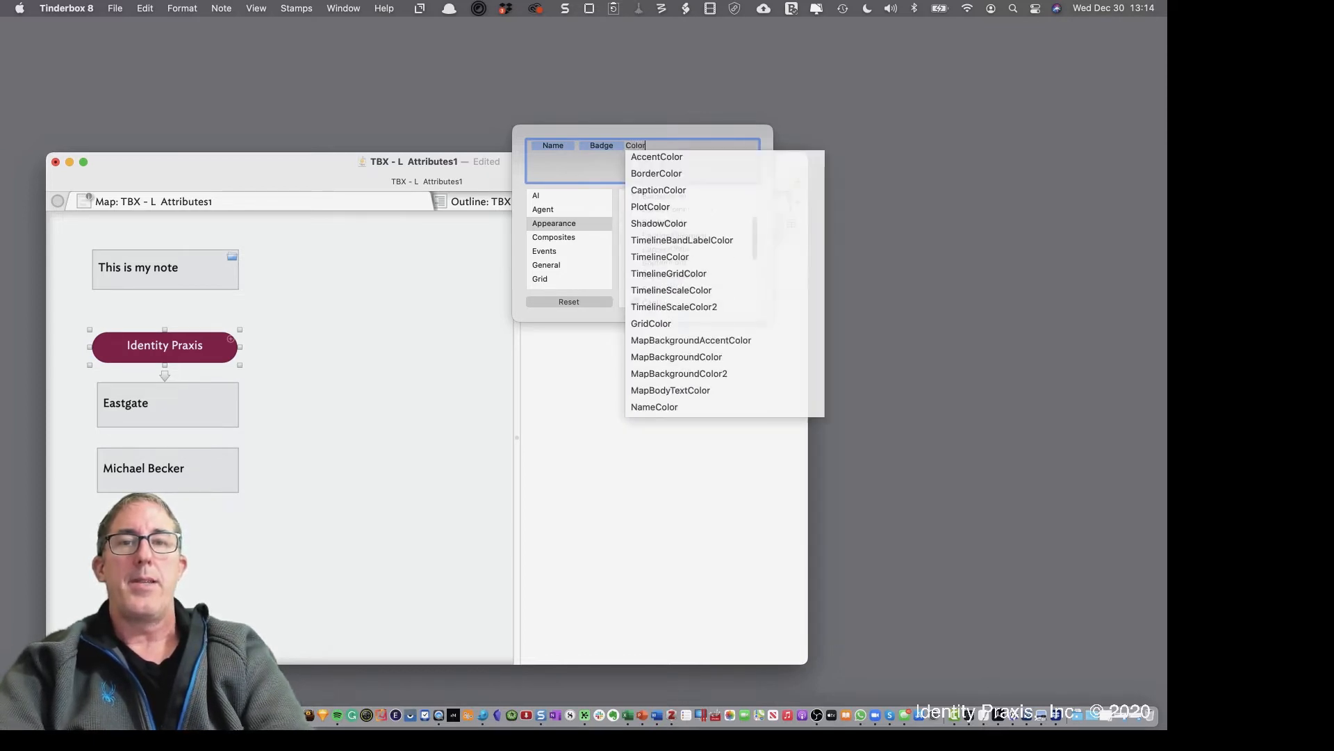
key(Return)
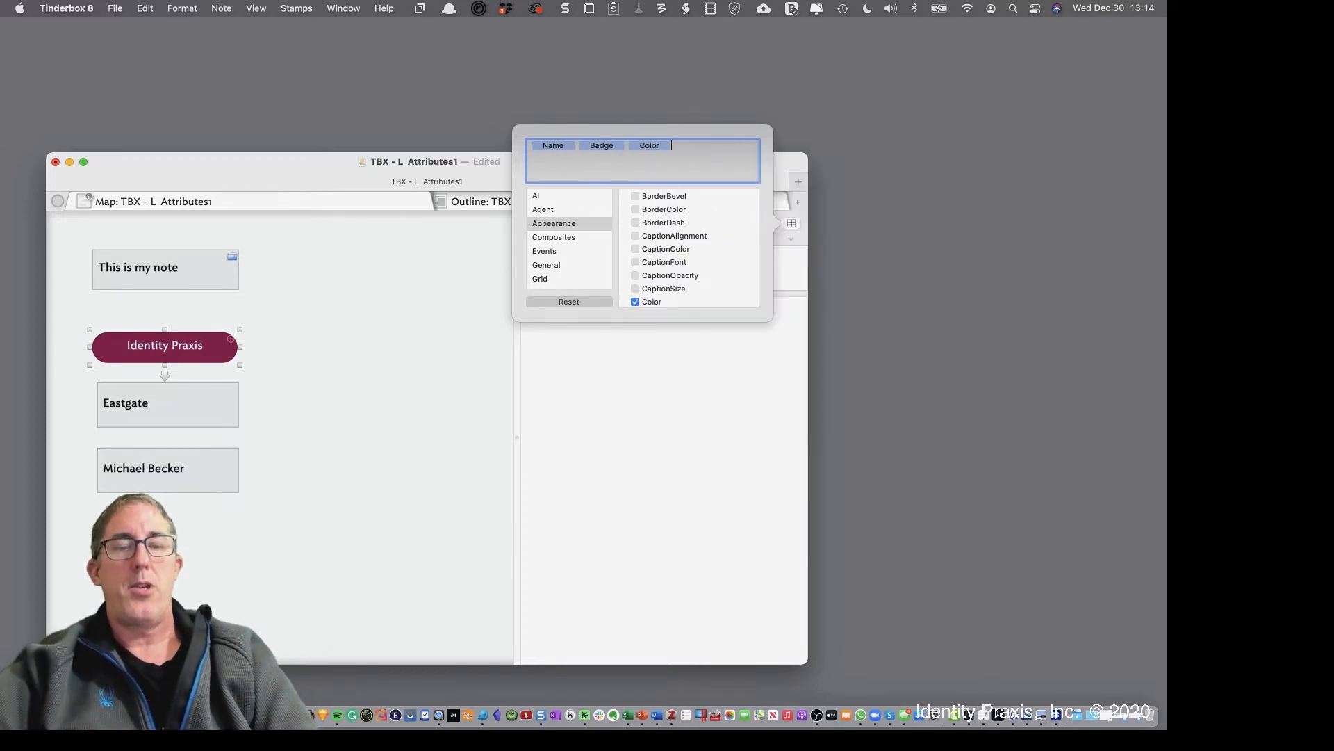
key(super+a)
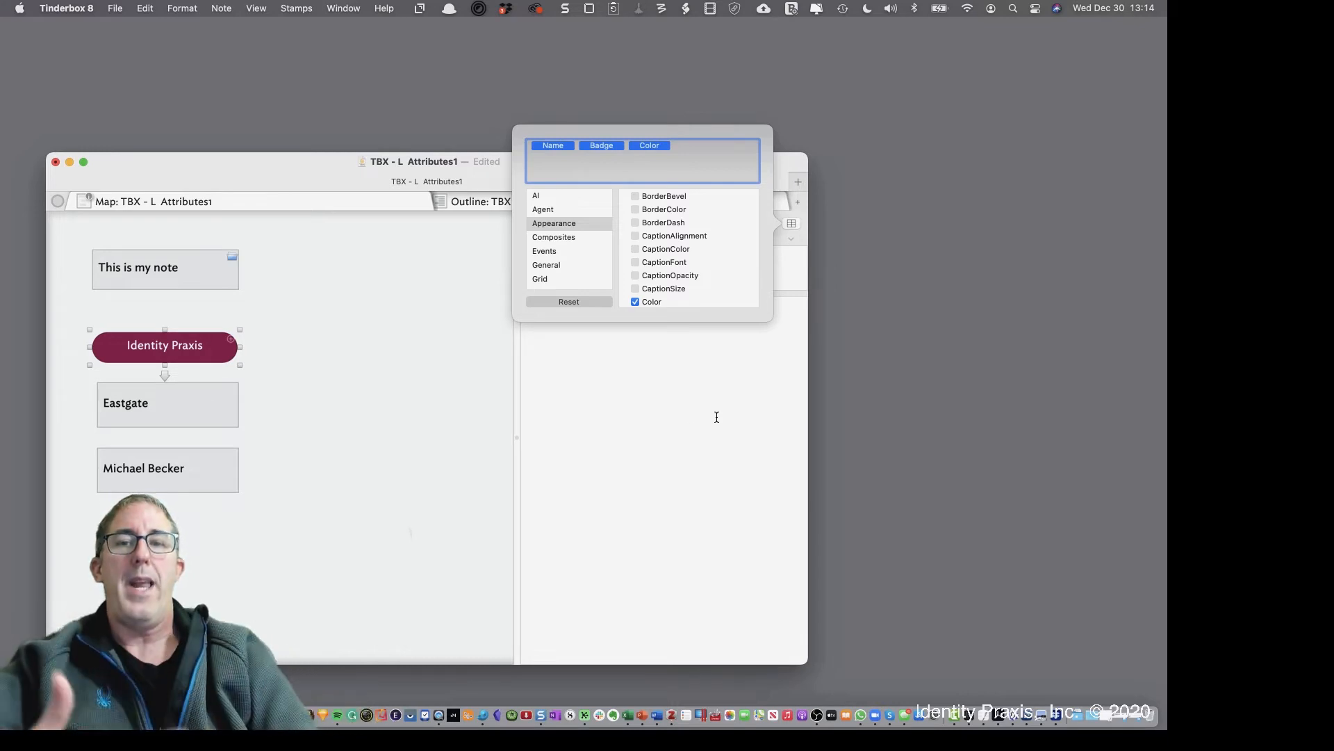
click(656, 445)
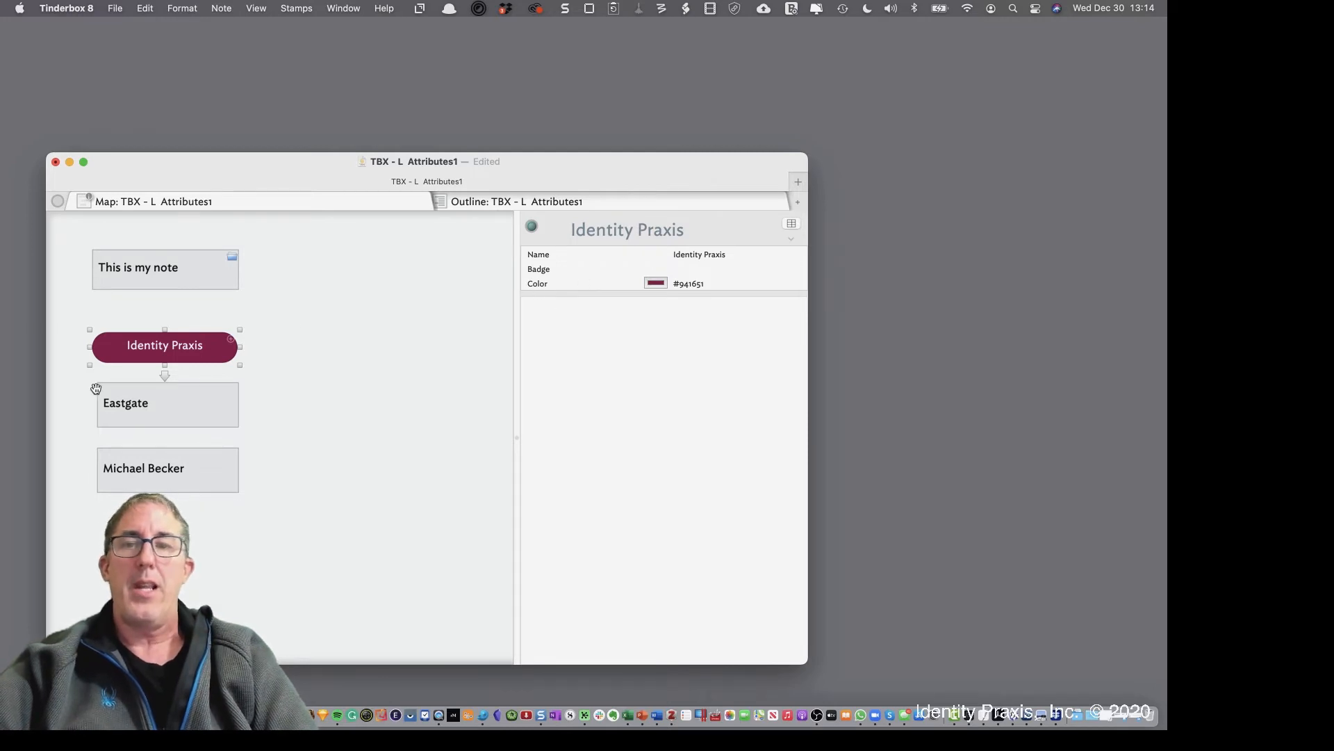
Open the Color picker for Identity Praxis and switch it to the Pencils set
click(656, 283)
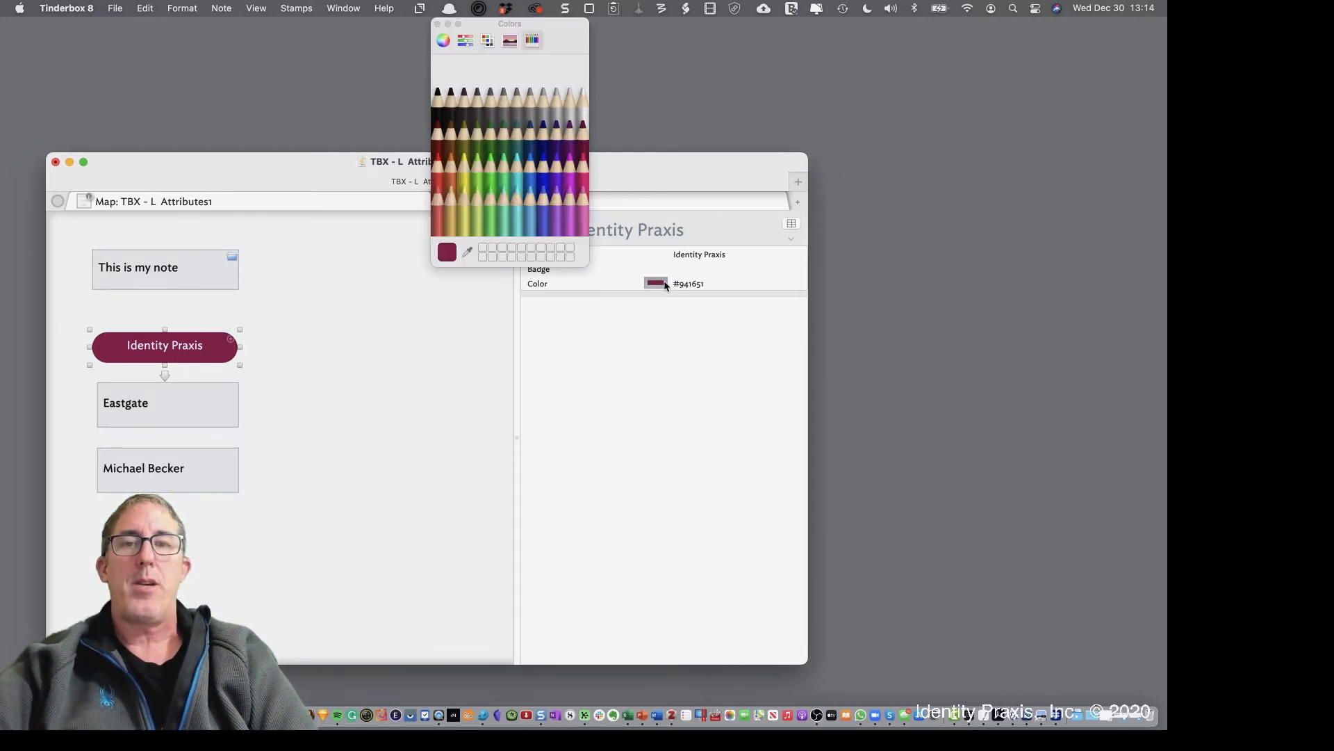
click(487, 42)
click(465, 42)
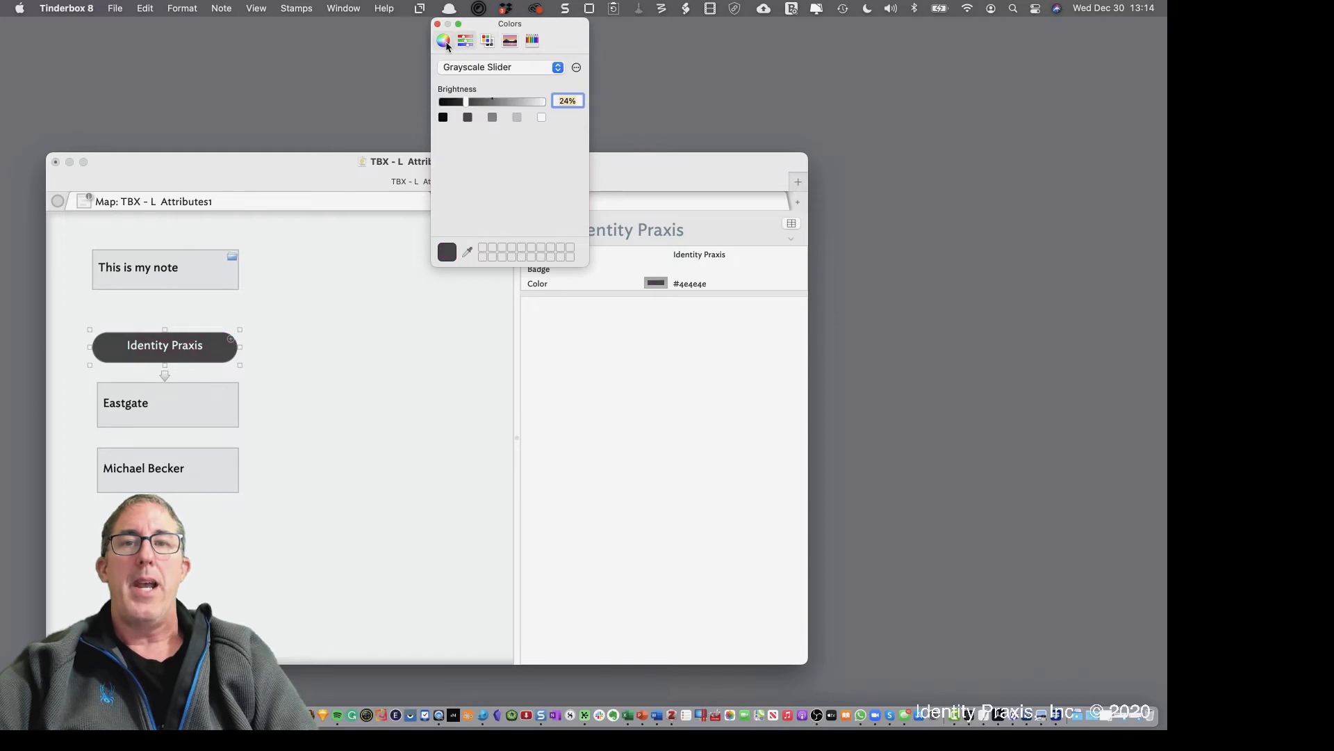
click(444, 41)
click(466, 41)
click(488, 40)
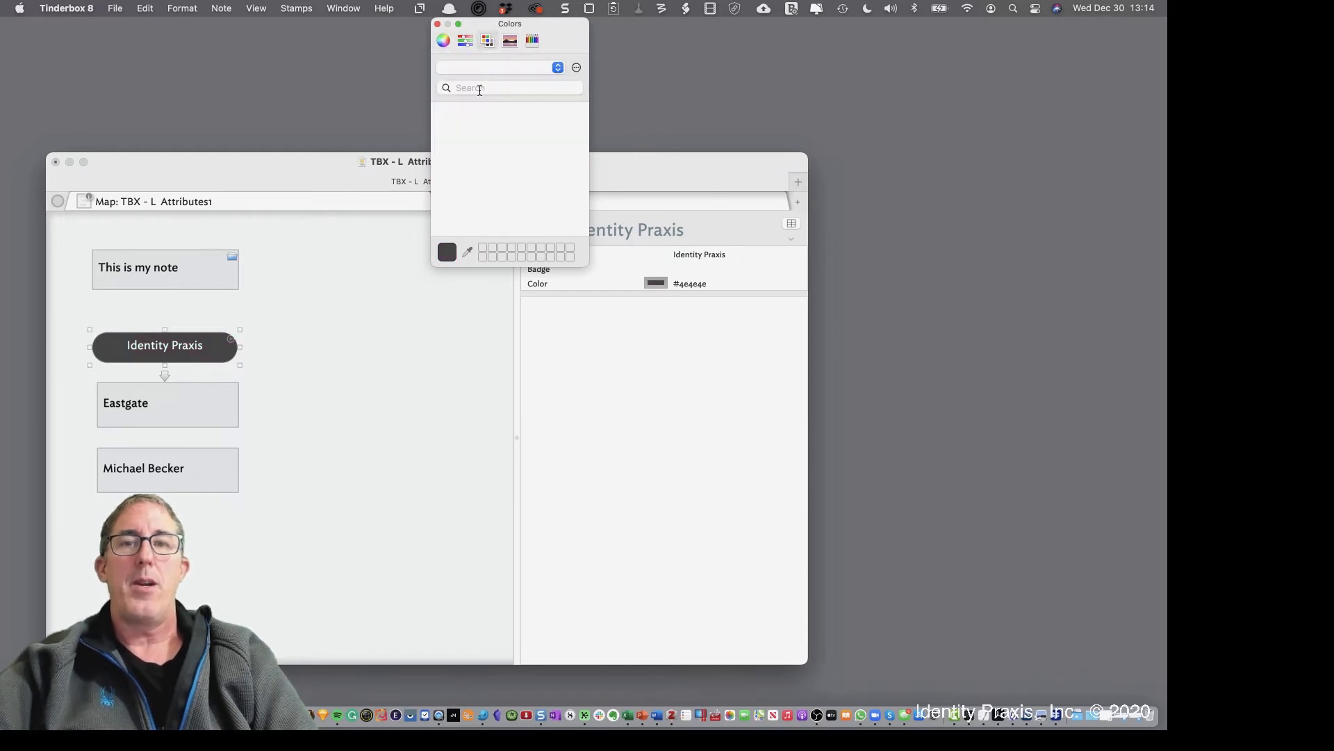
click(510, 41)
click(533, 41)
Try several pencil colours, settle on Magenta (#ff40ff), and close the picker
click(515, 105)
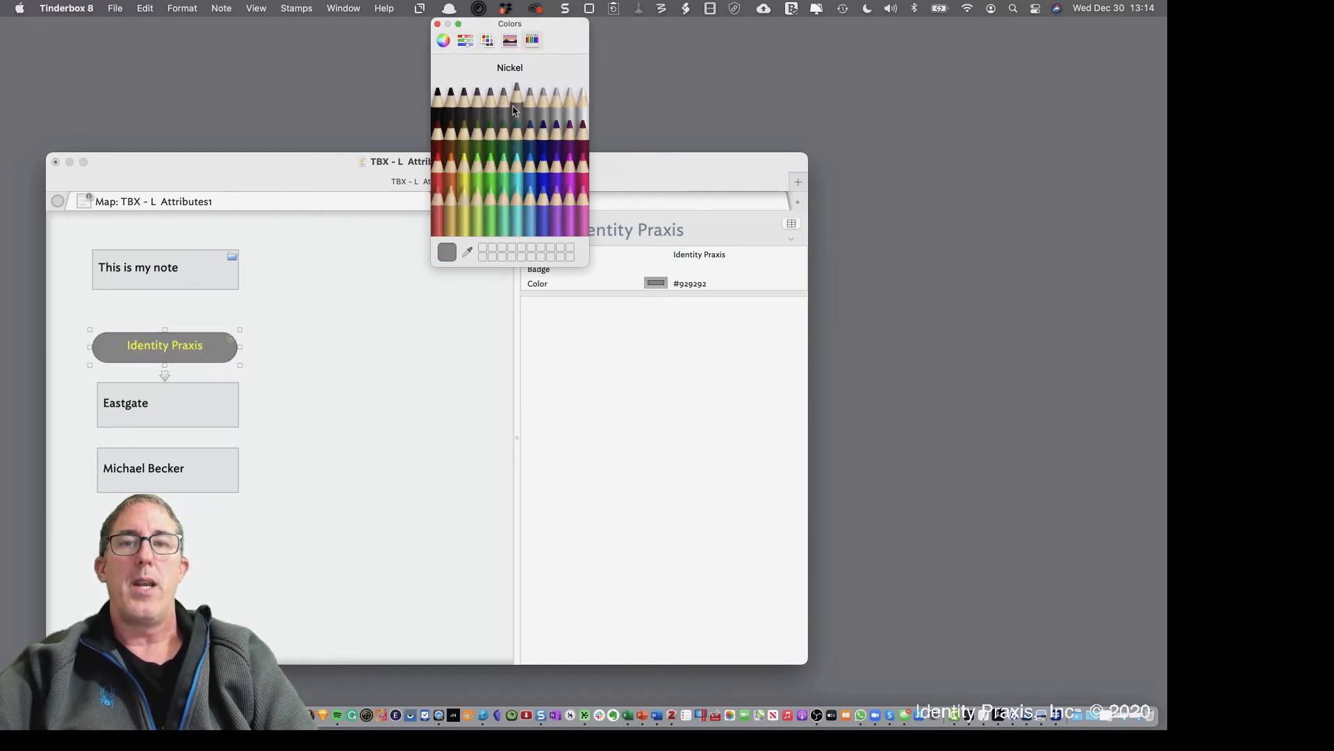
click(500, 129)
click(467, 132)
click(481, 203)
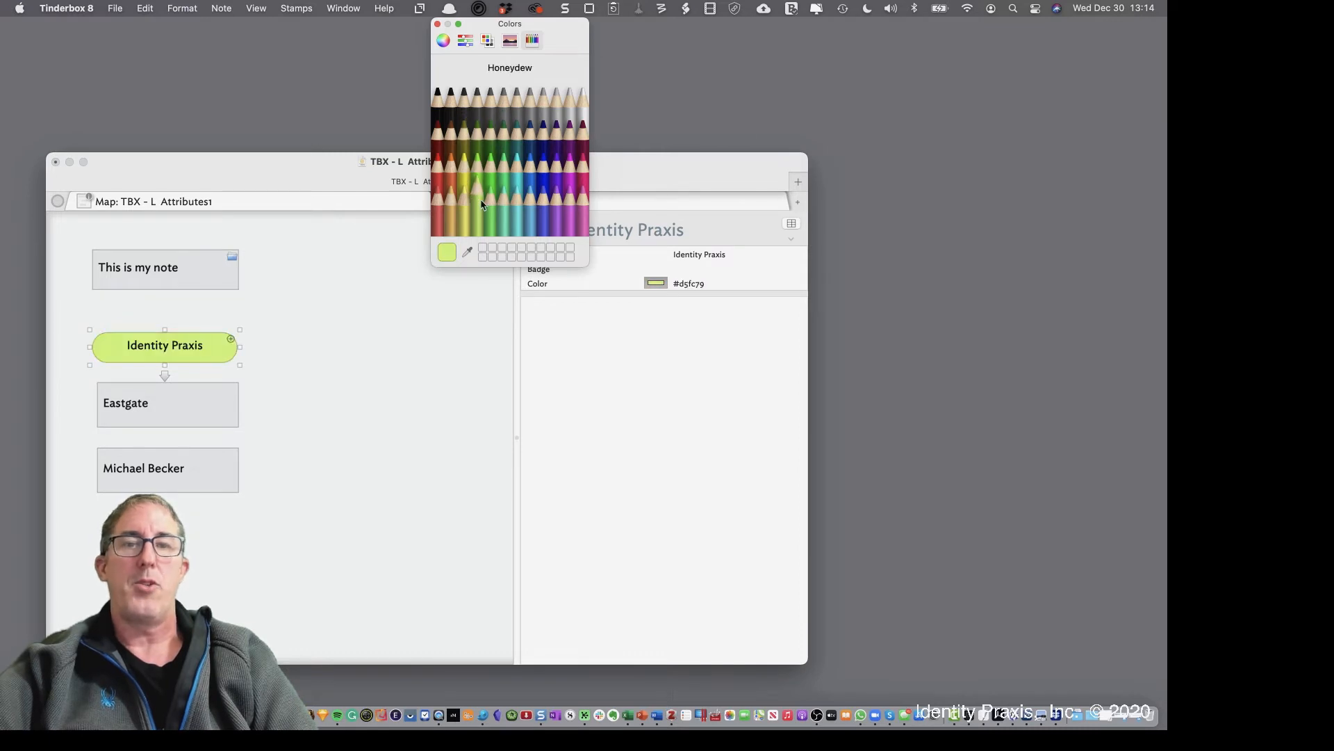
click(545, 189)
click(570, 158)
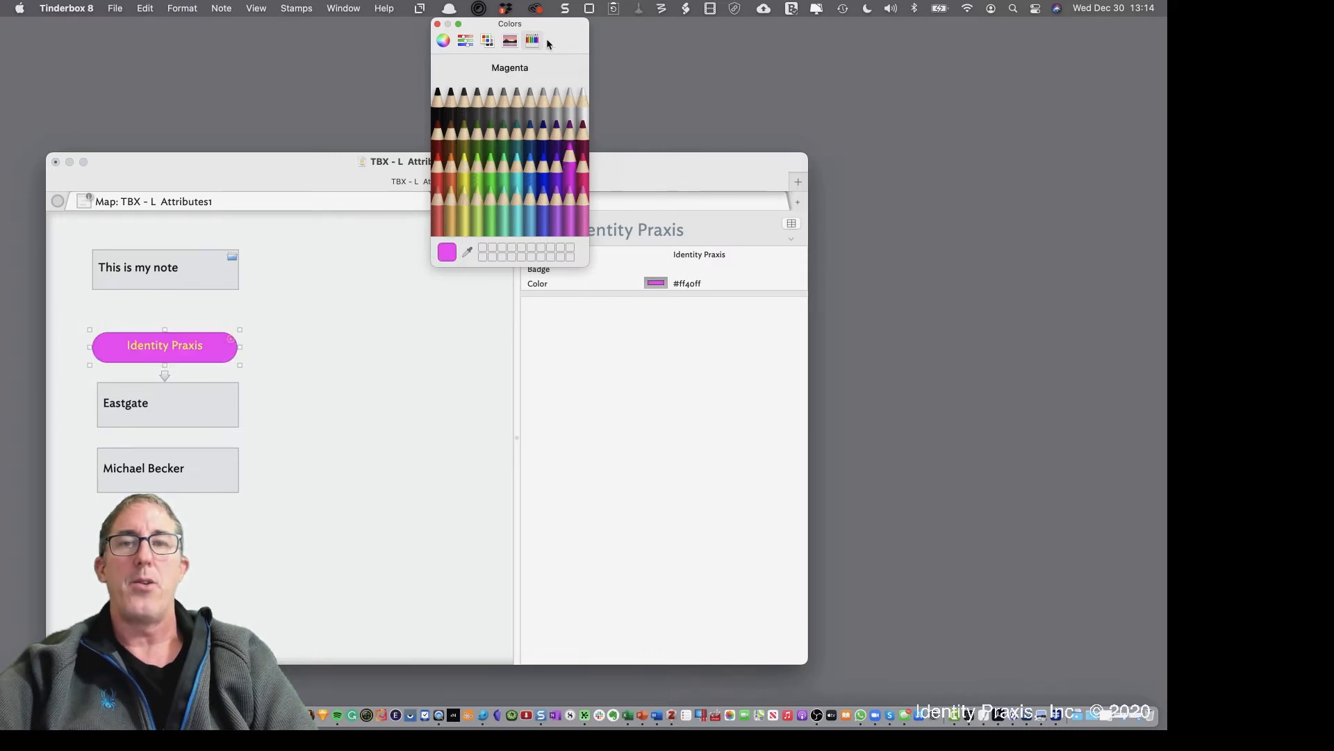
click(437, 24)
click(680, 271)
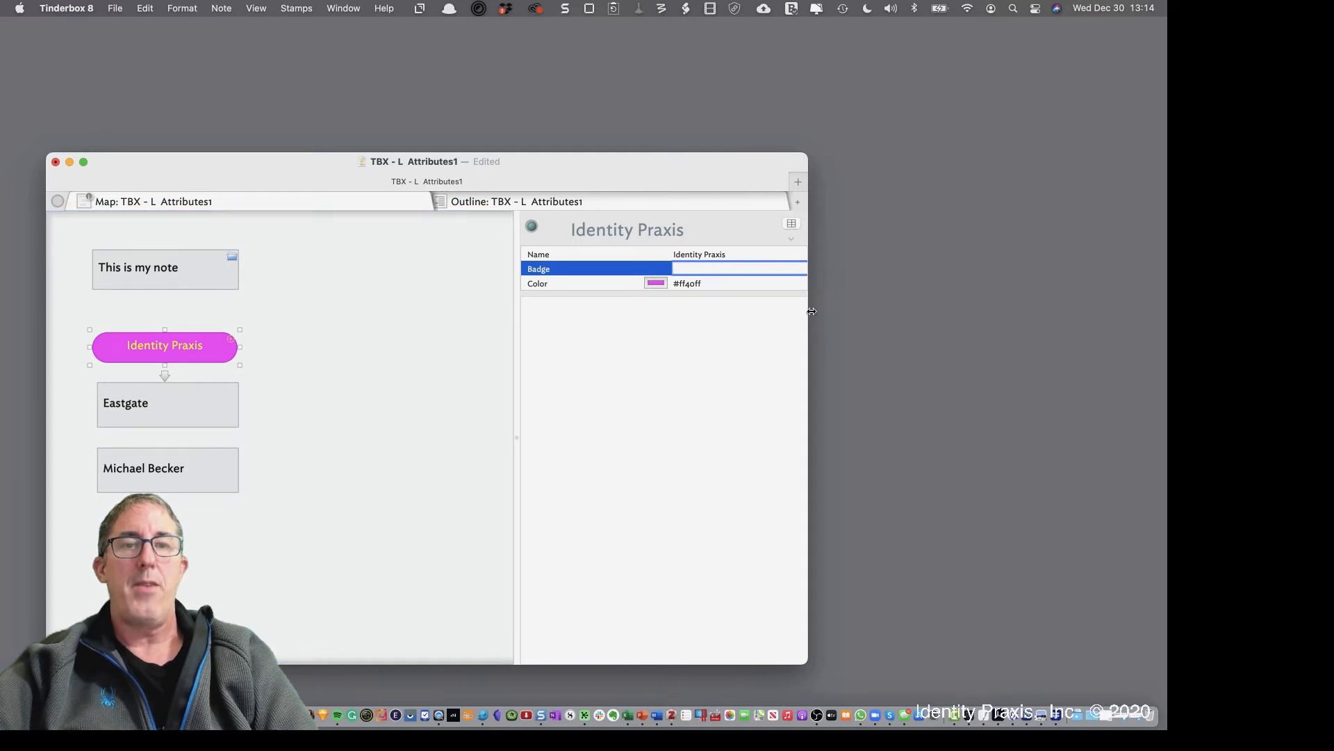
Widen the window and attribute pane, set Badge to folder, then type the badge value help
drag(811, 312, 940, 311)
drag(601, 328, 510, 327)
click(917, 269)
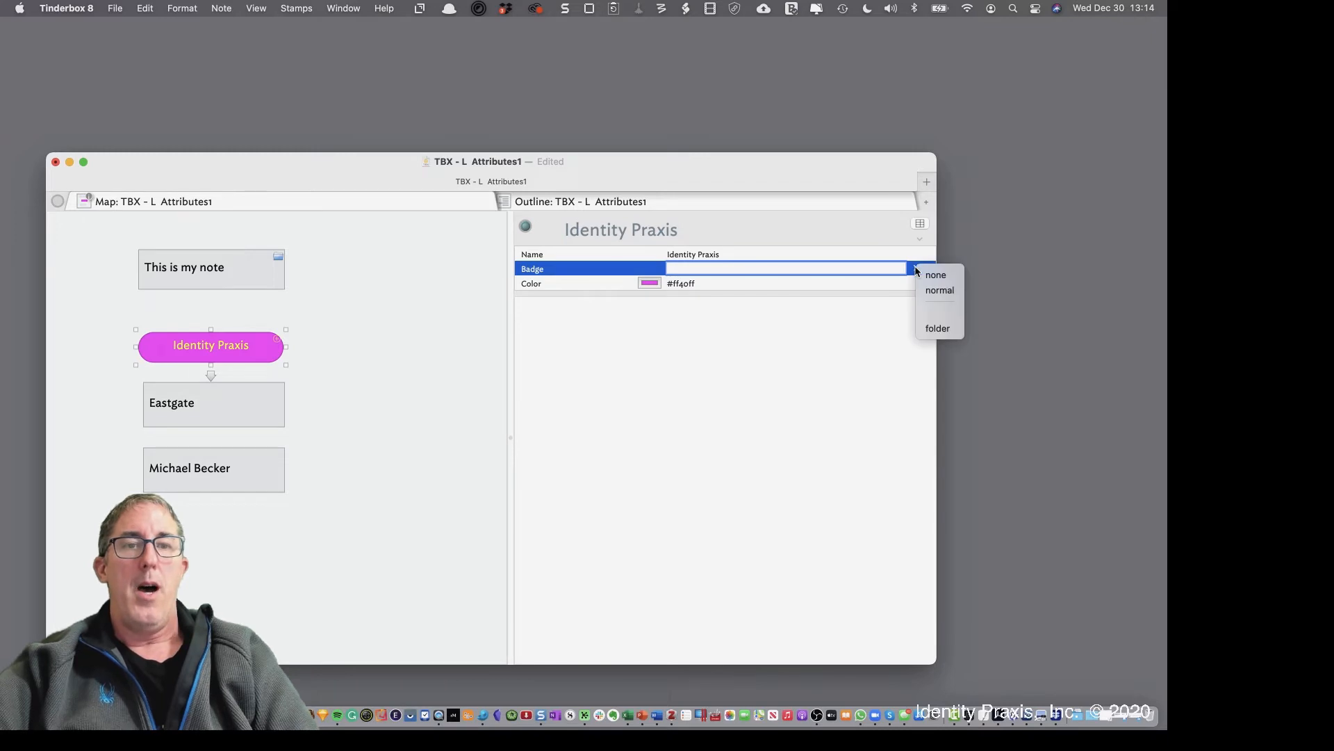
click(938, 328)
click(729, 276)
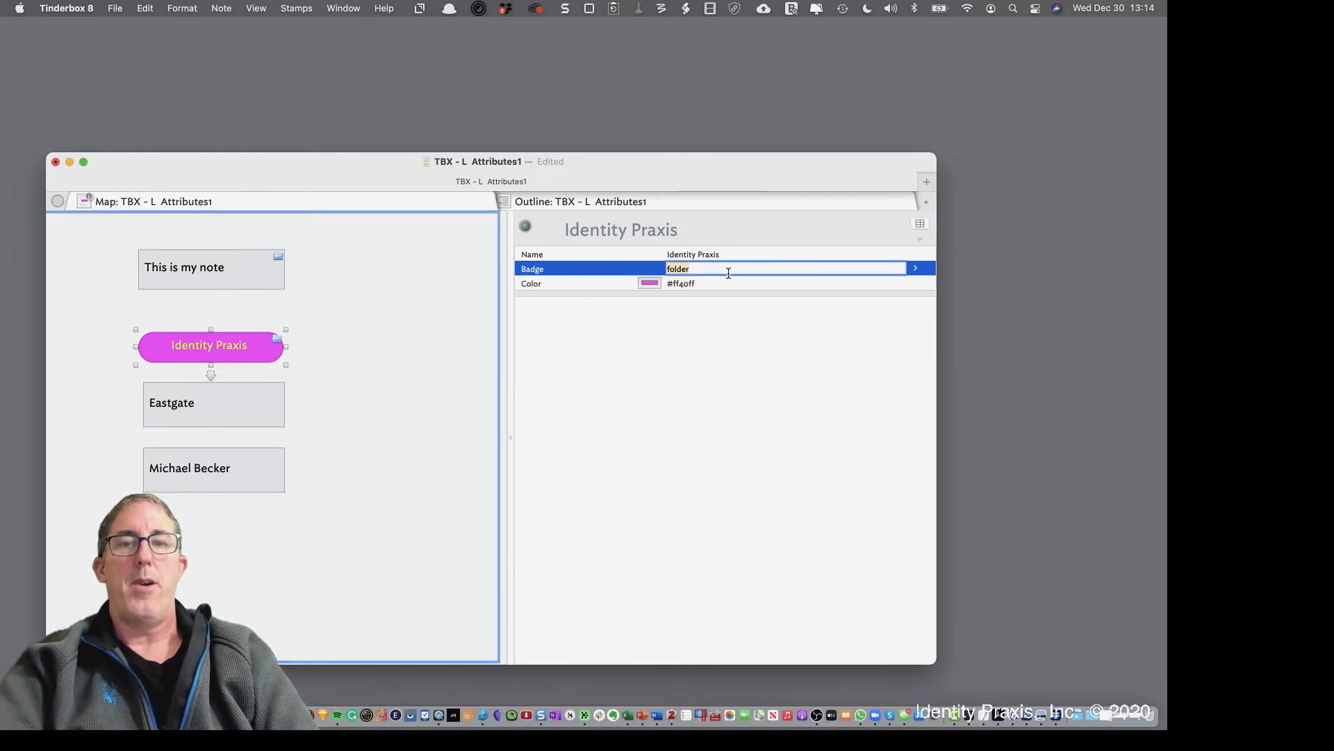
text(help)
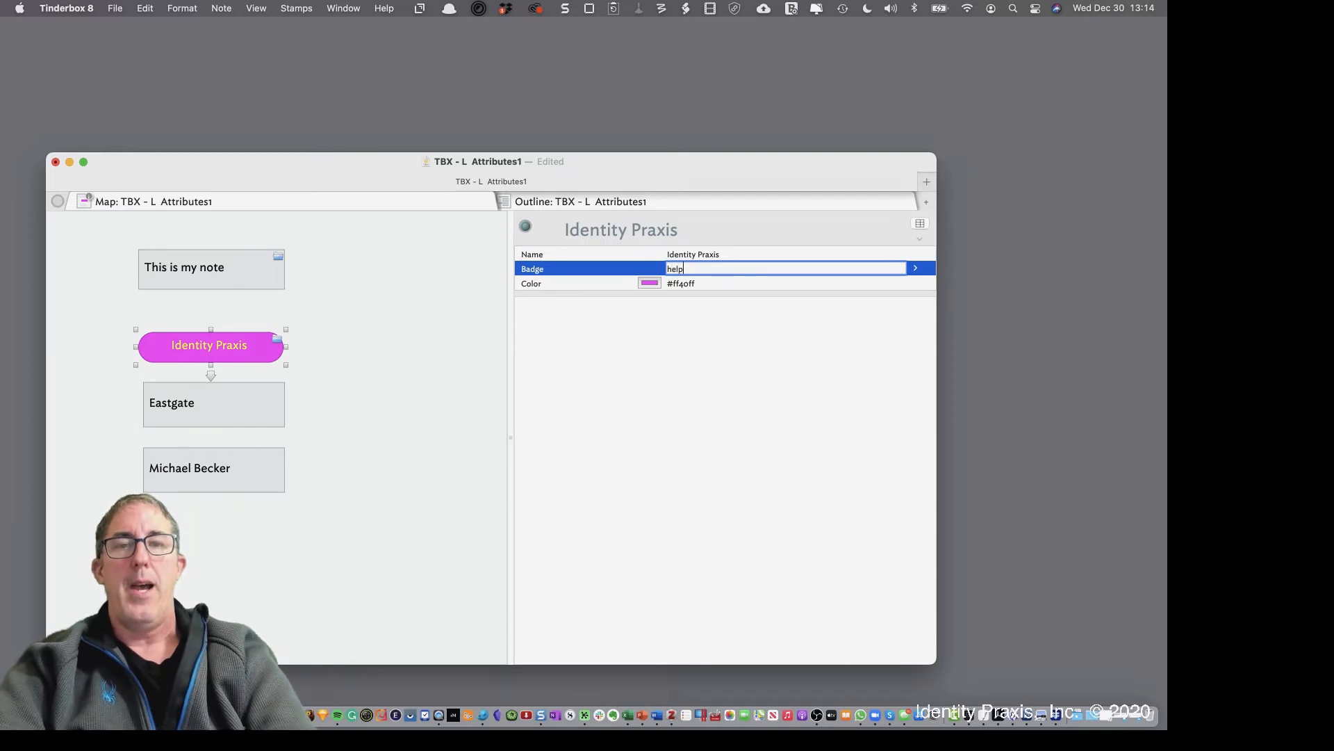
key(Return)
click(649, 380)
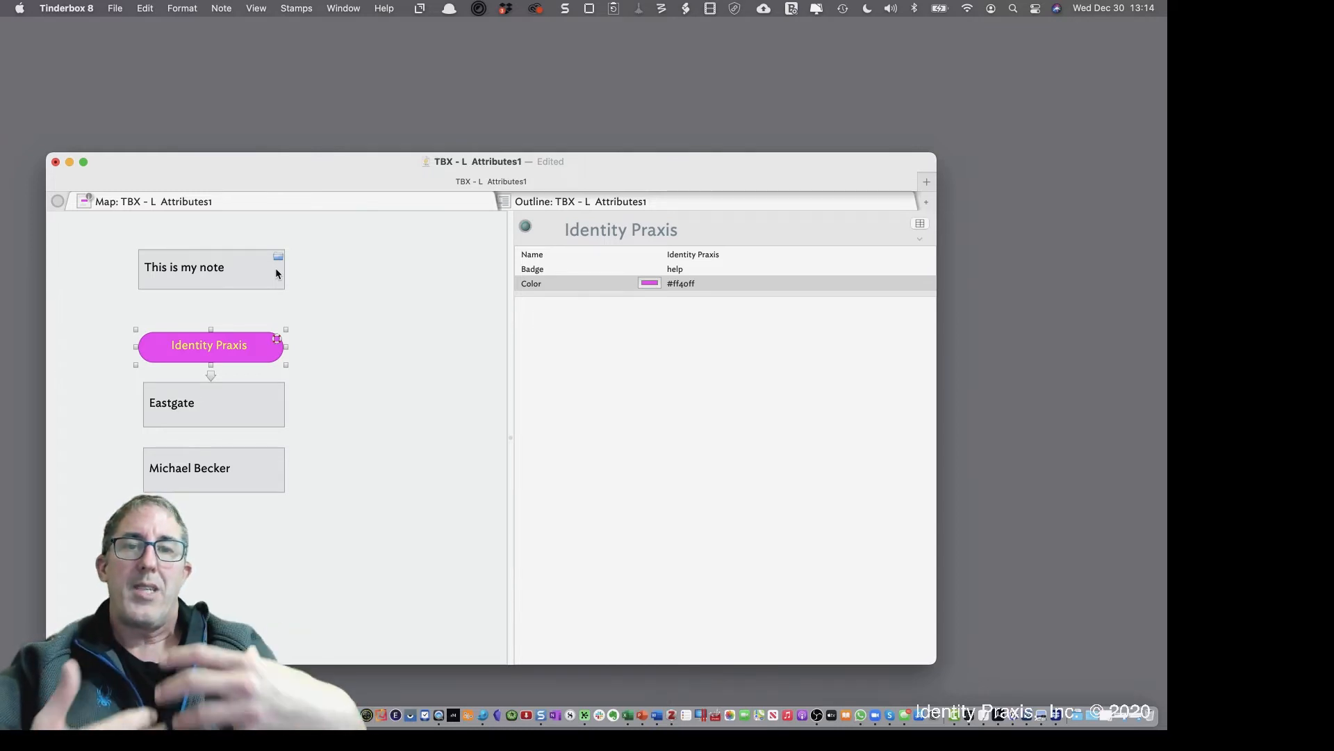
Pick the red flag badge for the Identity Praxis note on the map
click(277, 343)
click(278, 343)
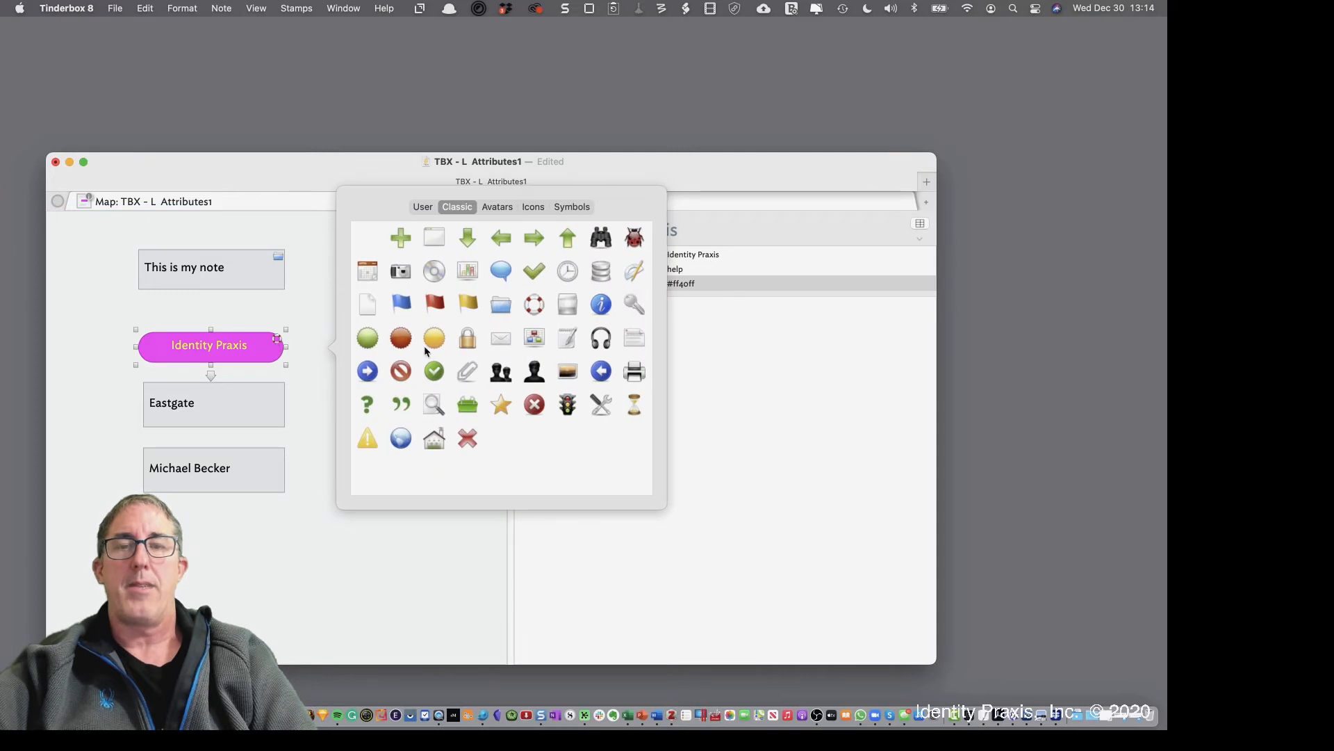
click(435, 304)
click(412, 518)
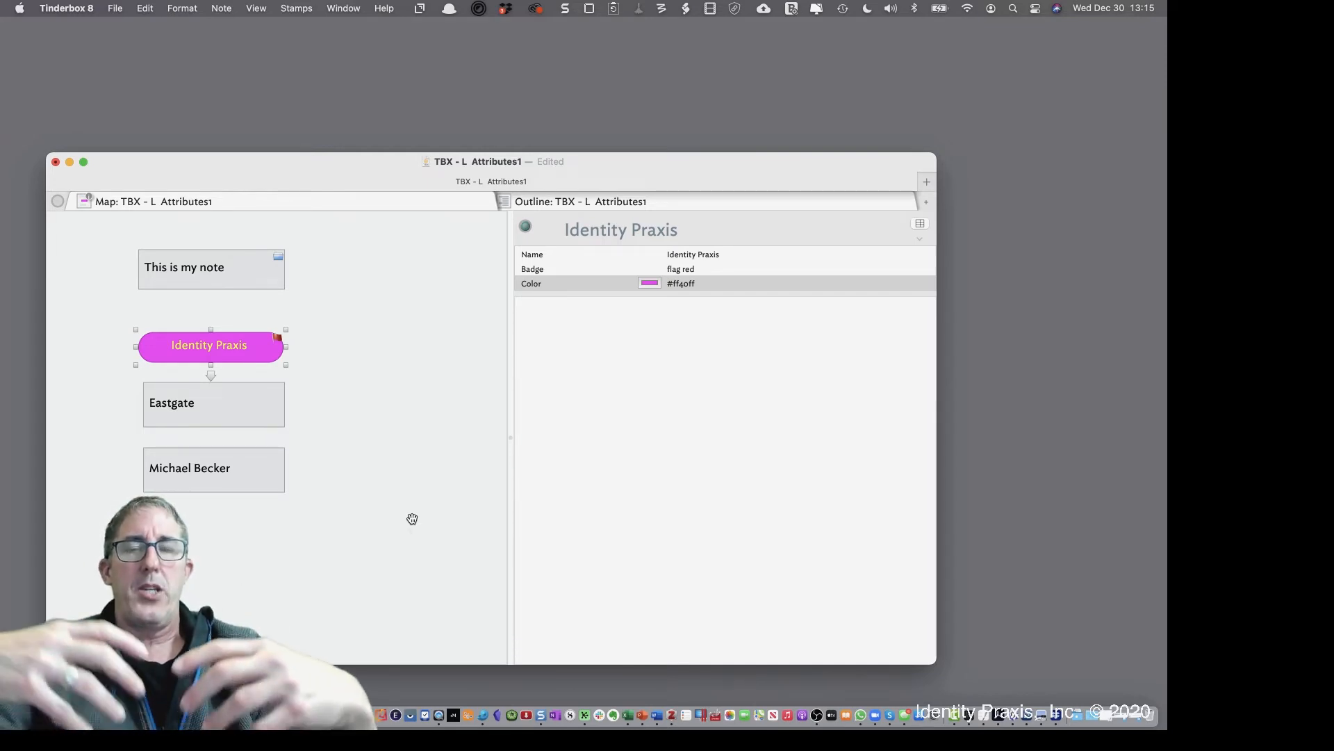
Add the built-in Place, Event and Person prototypes, then move the Prototypes container down and open its map
click(115, 8)
mouse_move(152, 280)
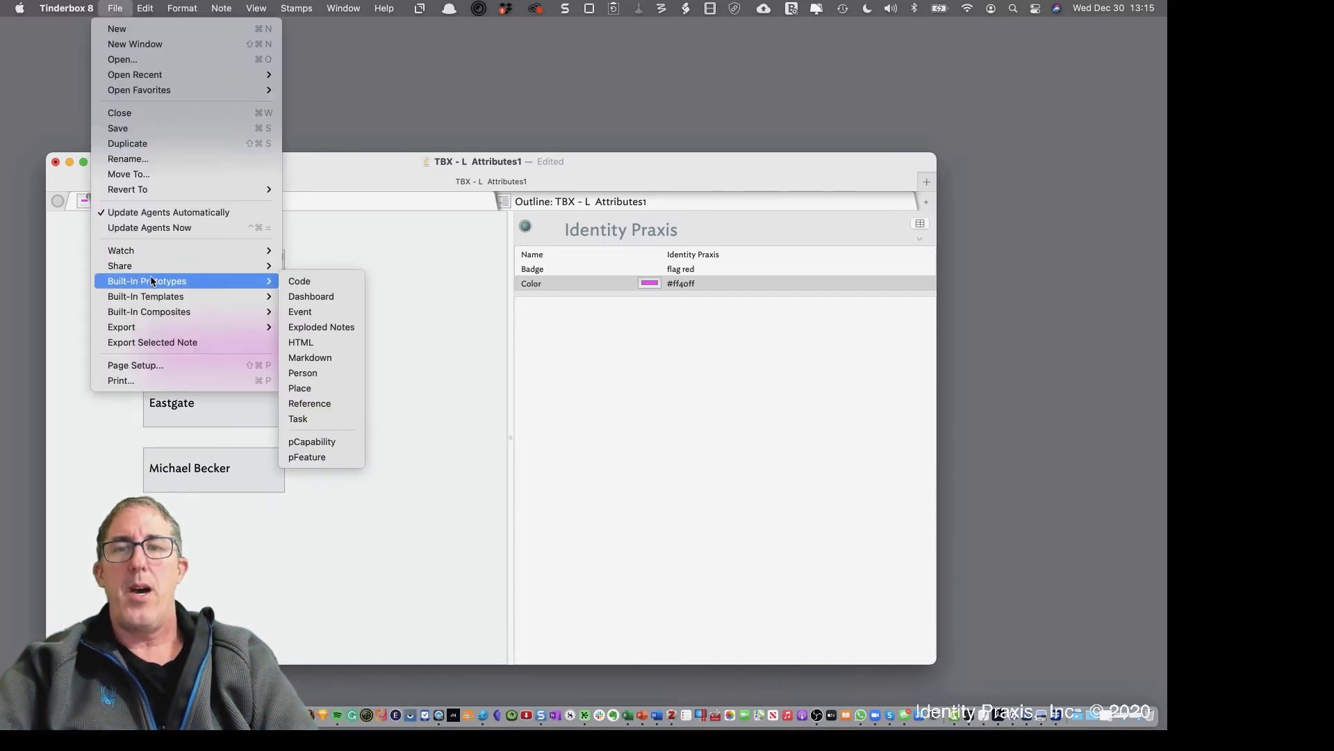
click(322, 388)
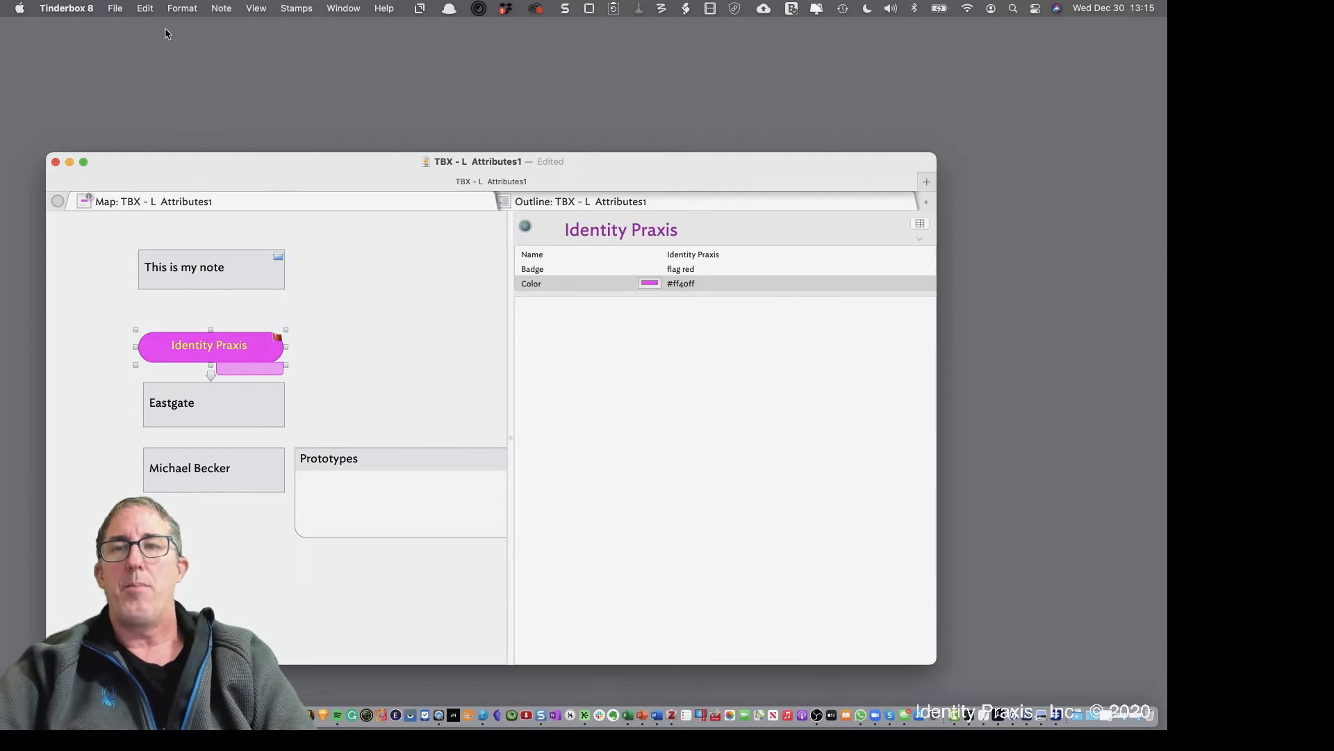
click(117, 7)
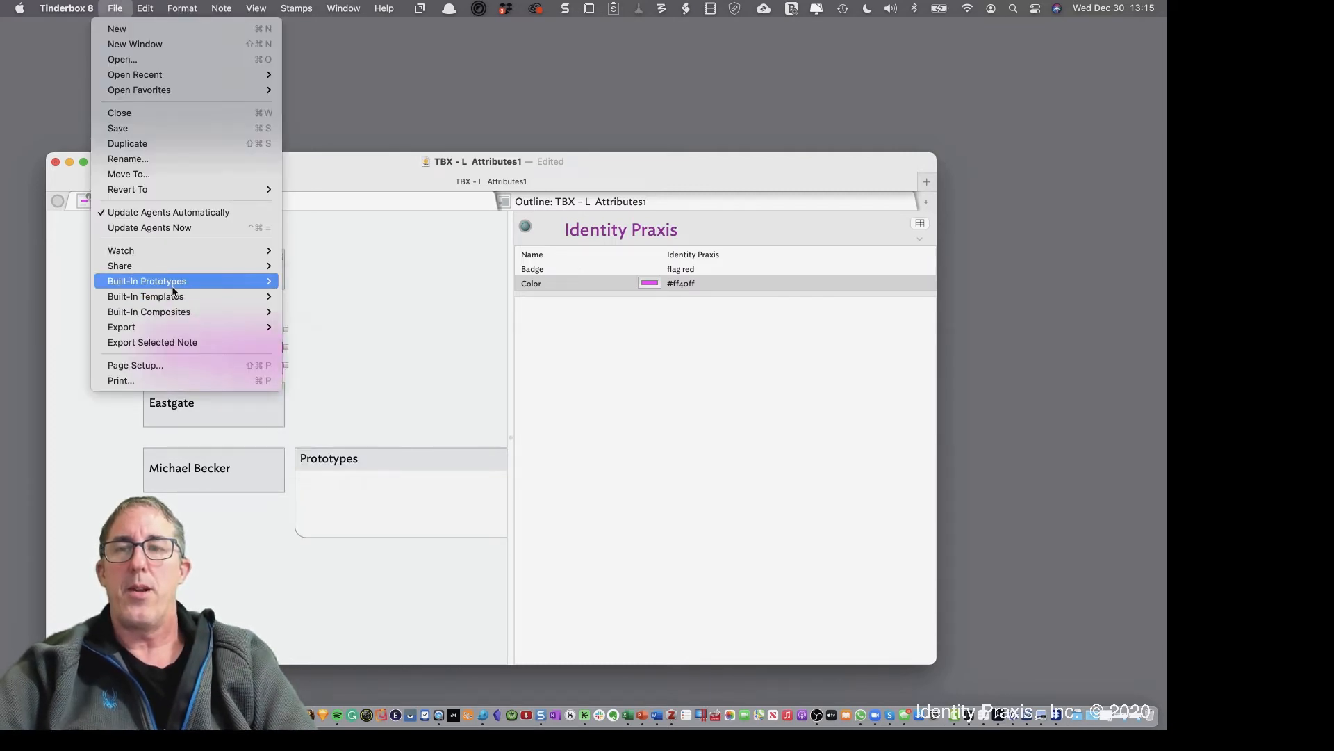
mouse_move(183, 281)
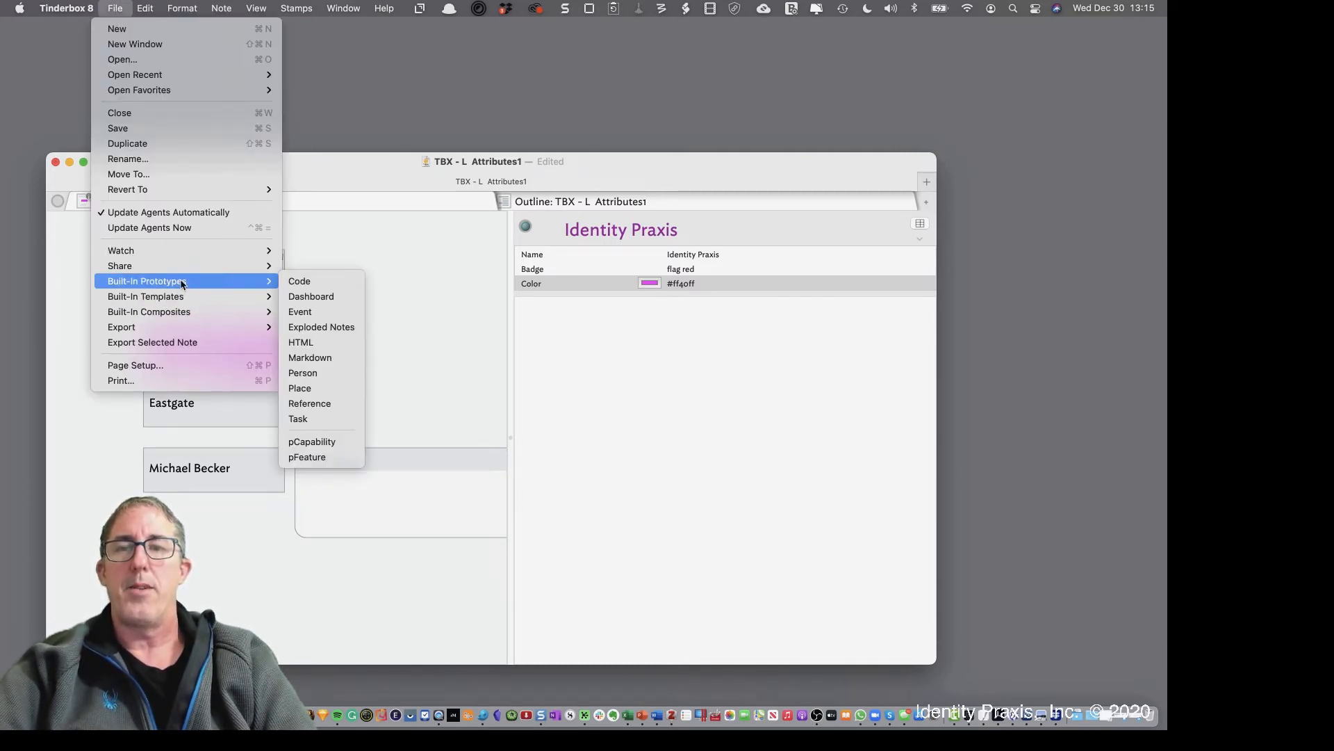
click(283, 311)
click(115, 7)
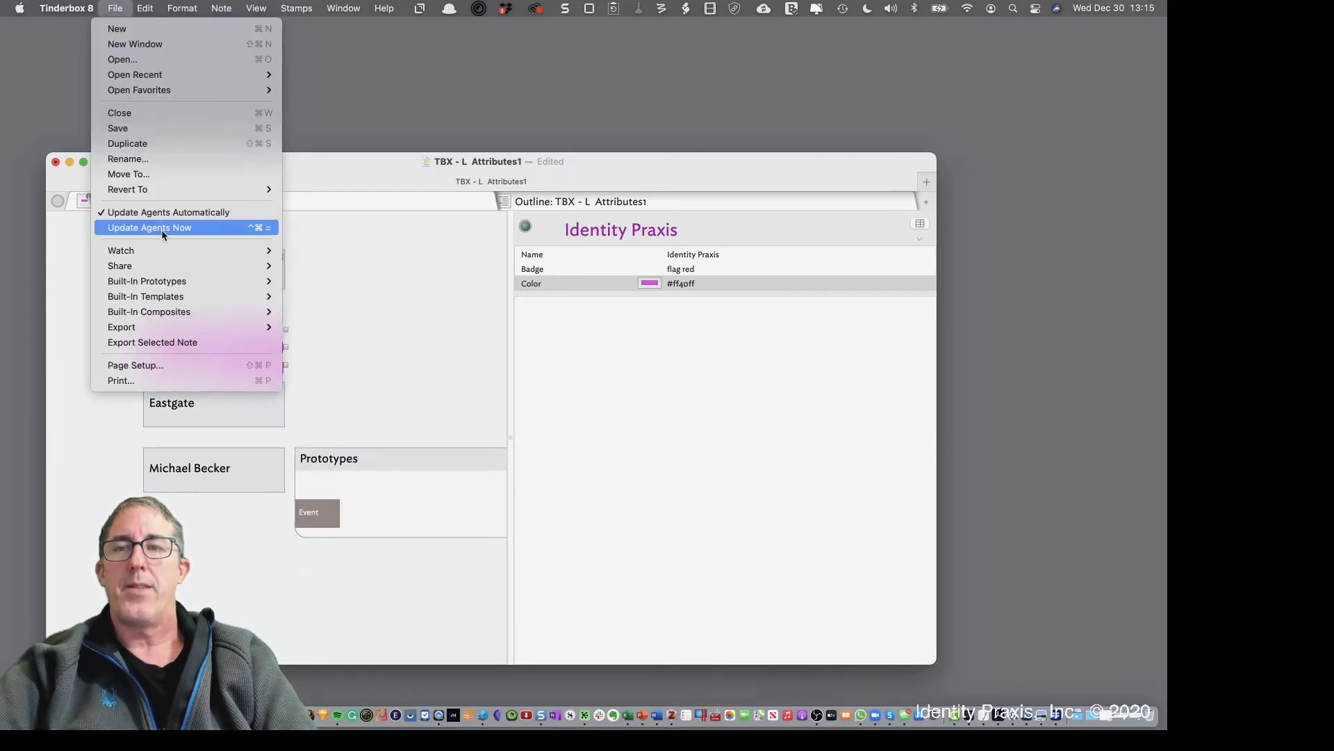
mouse_move(175, 280)
click(319, 369)
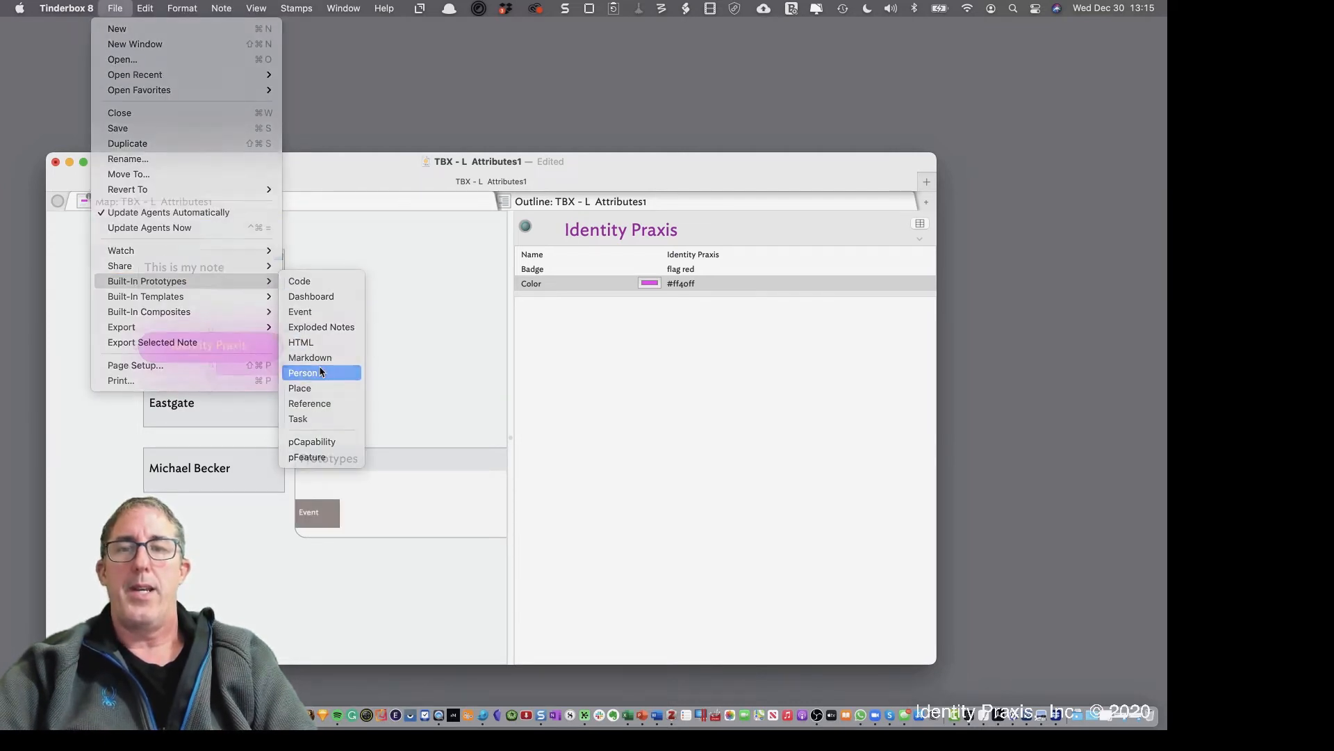
drag(420, 458, 328, 515)
double_click(332, 561)
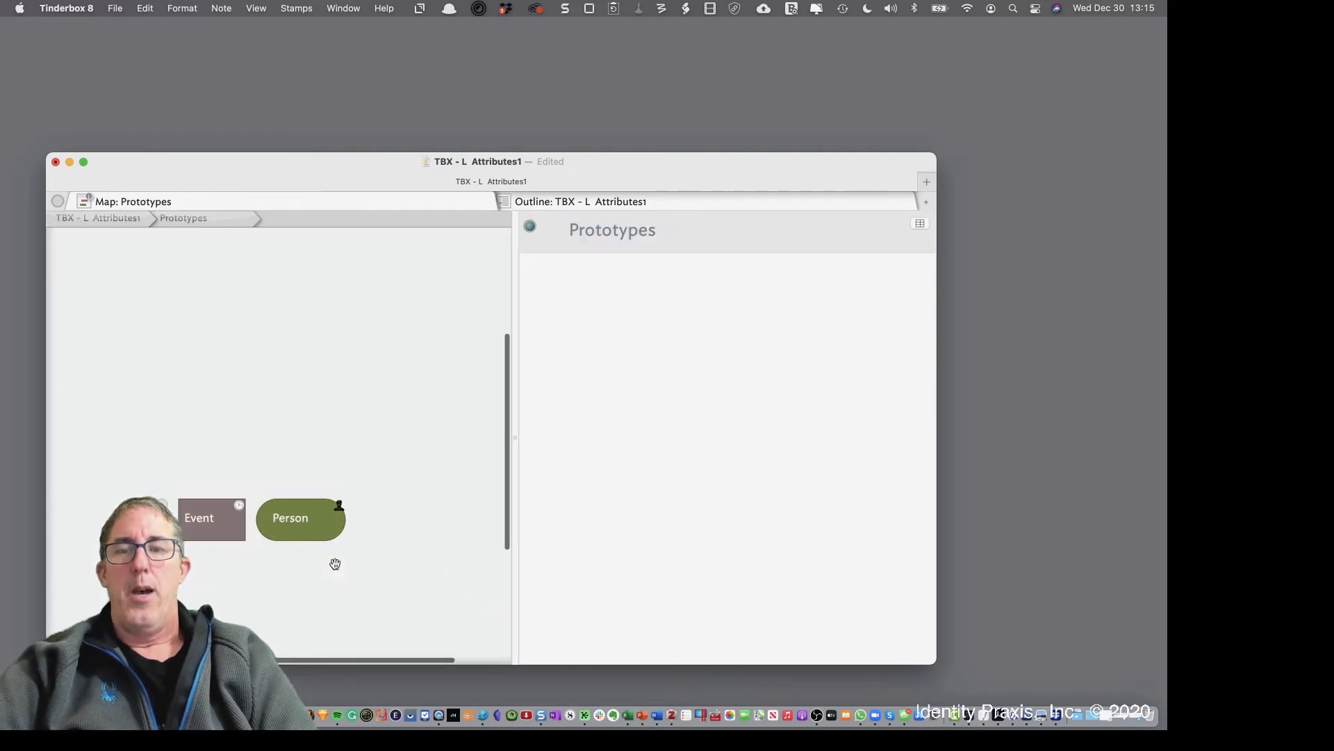
Inspect the Event and Person prototypes' key attributes, including FullName, then go back to the root map
scroll(335, 564, down, 3)
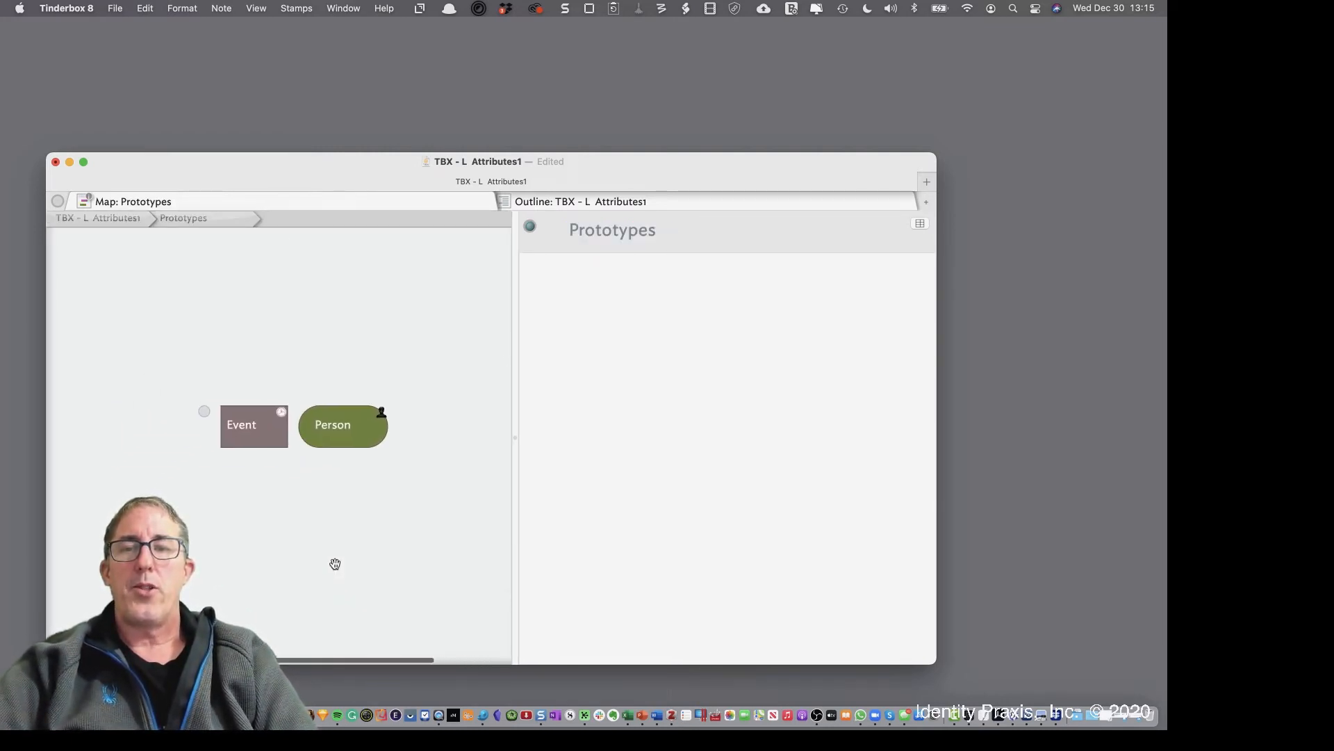
click(235, 431)
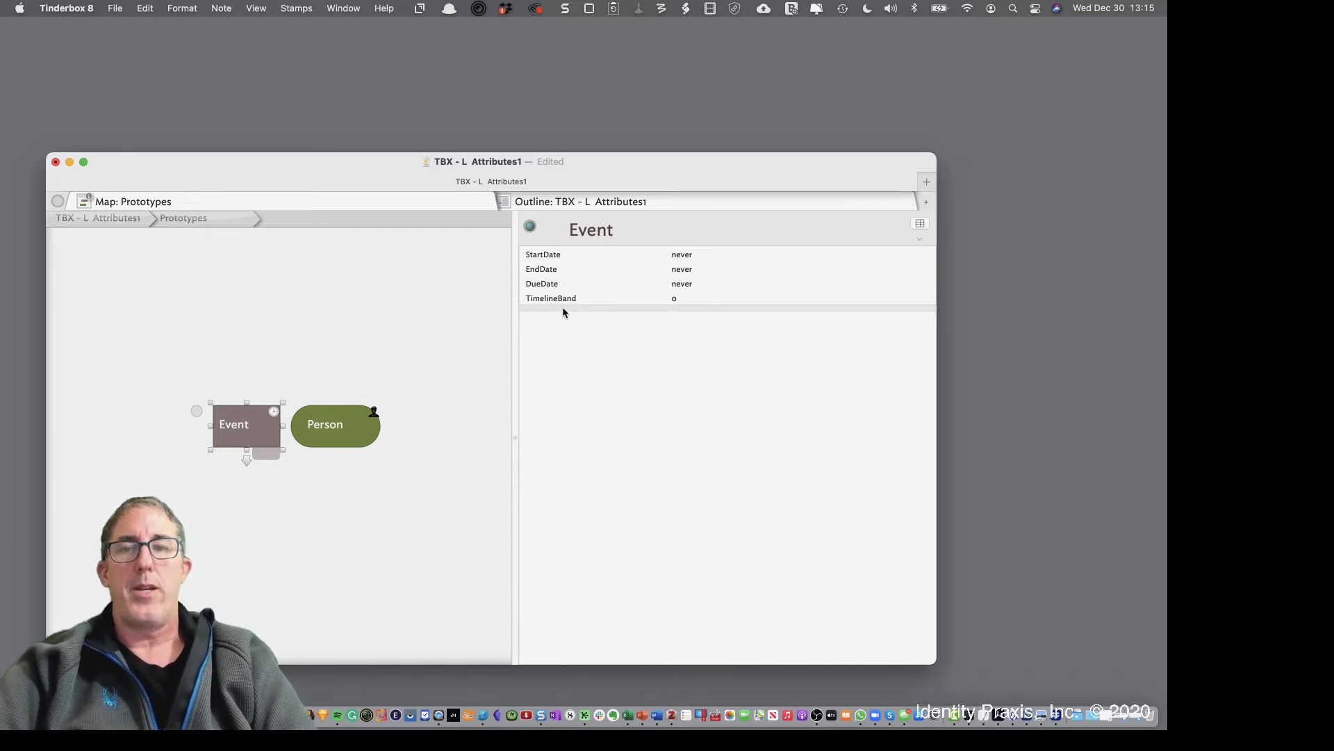
click(289, 474)
click(259, 425)
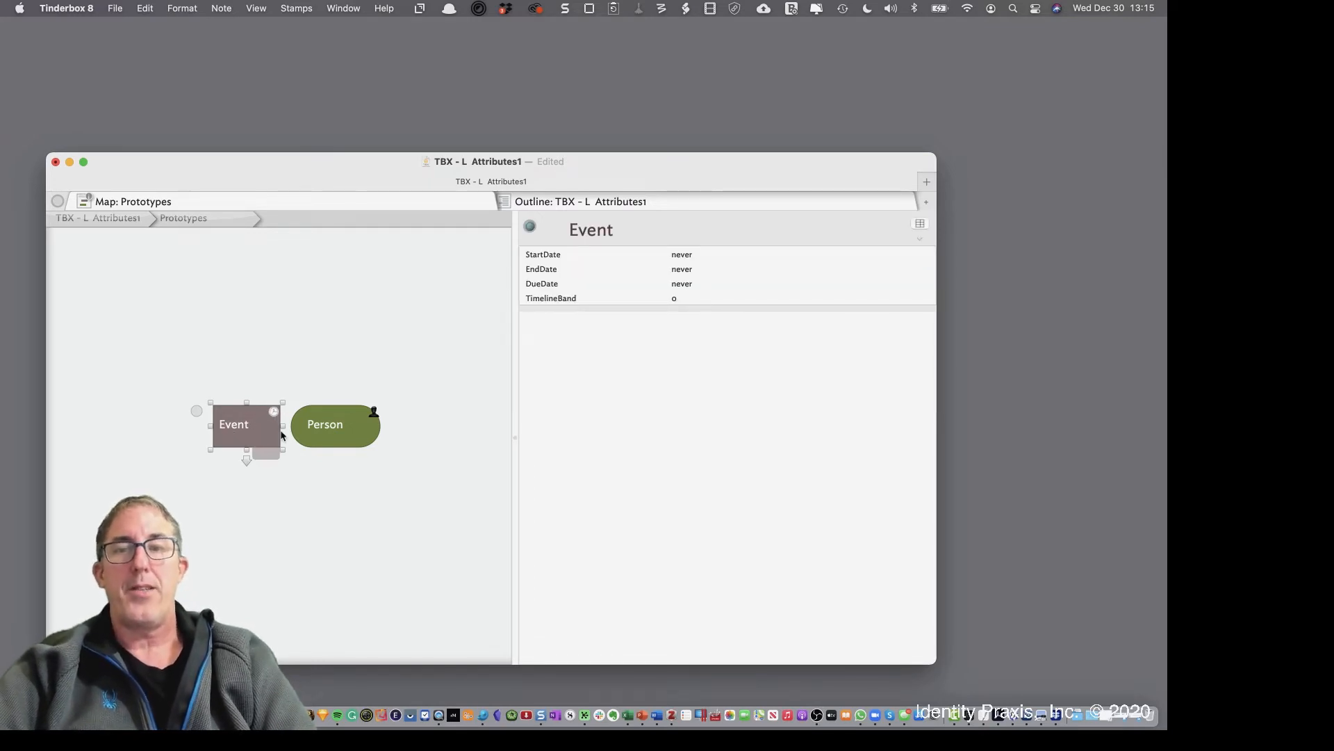
click(335, 438)
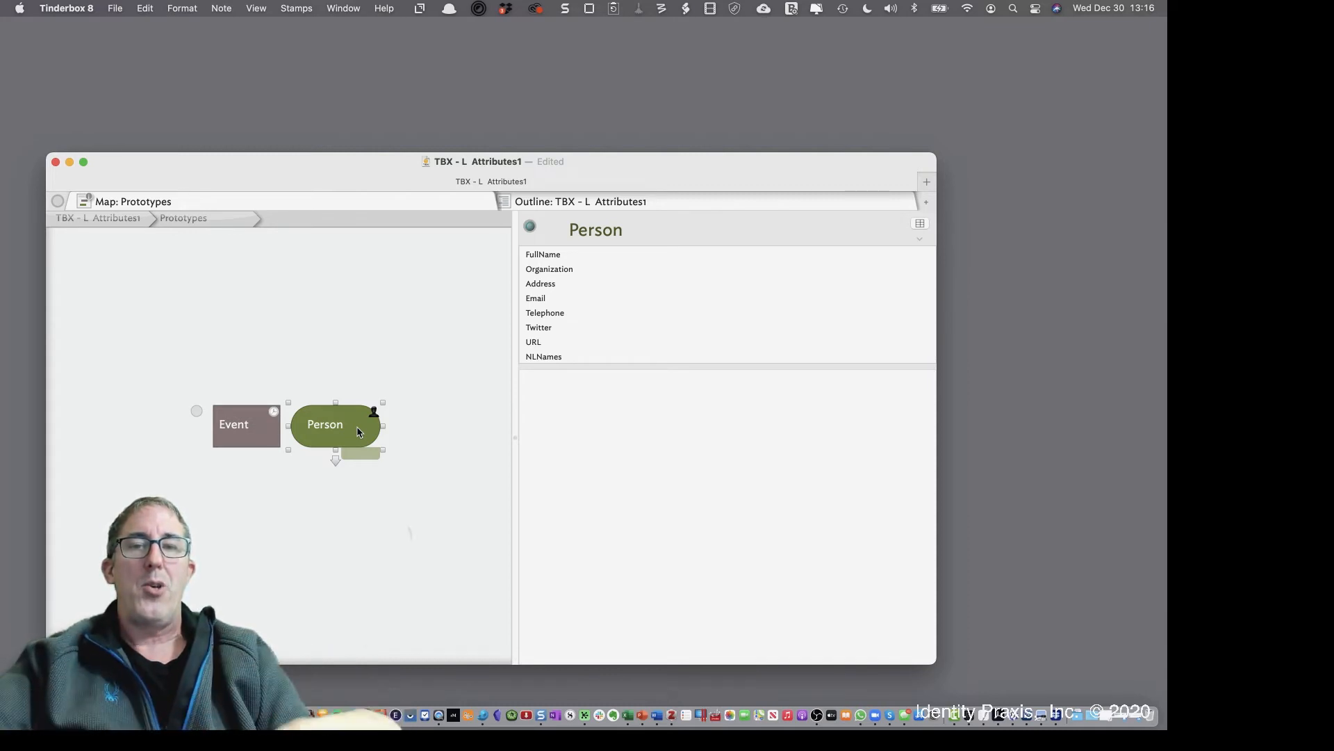
click(563, 257)
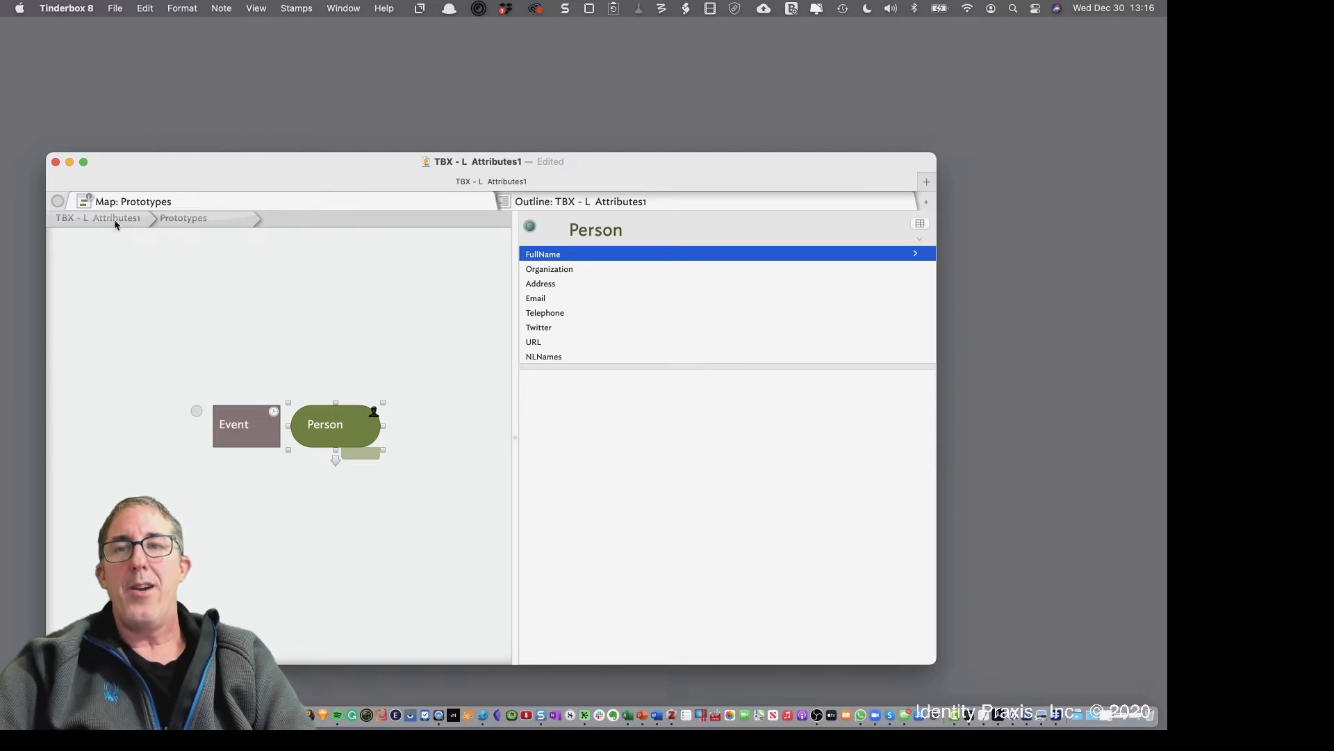
click(114, 218)
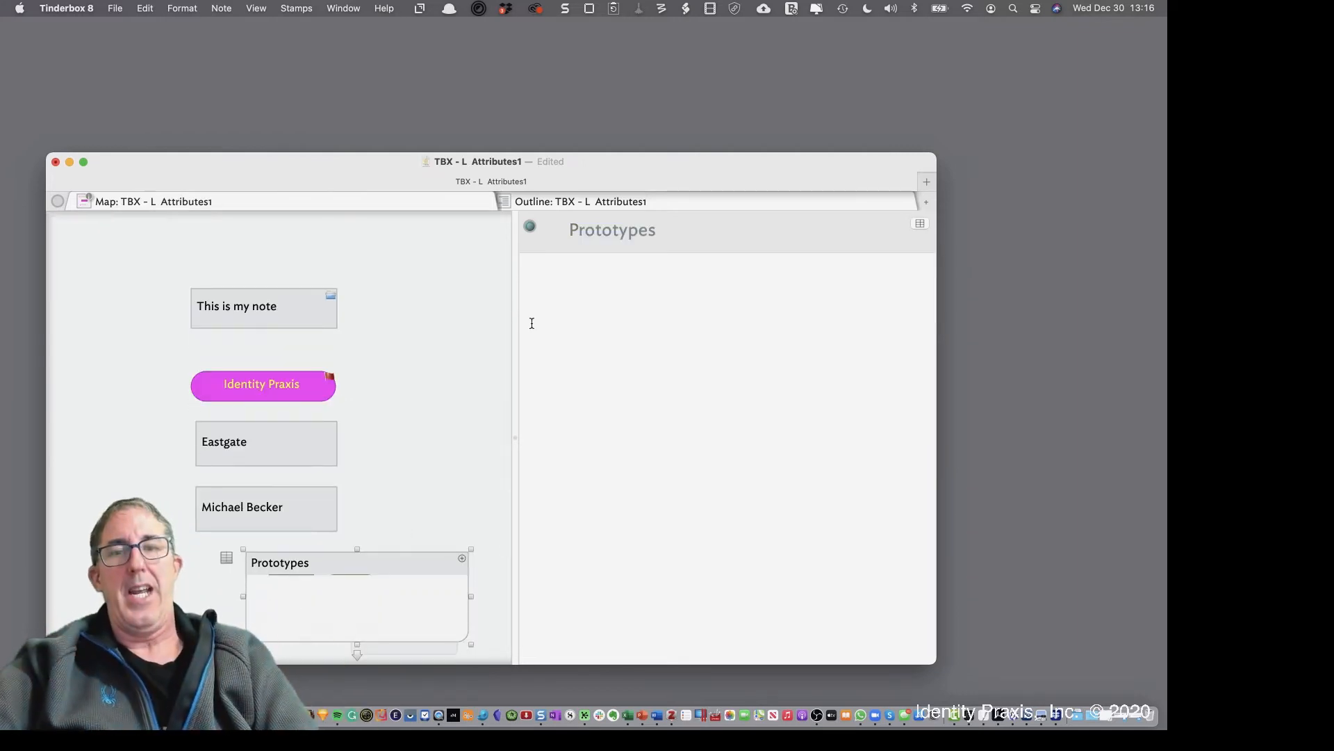
Enlarge the window and map pane, move the person's note beside 'This is my note', and apply the Person prototype
drag(514, 322, 609, 331)
drag(665, 165, 675, 99)
drag(940, 600, 1095, 703)
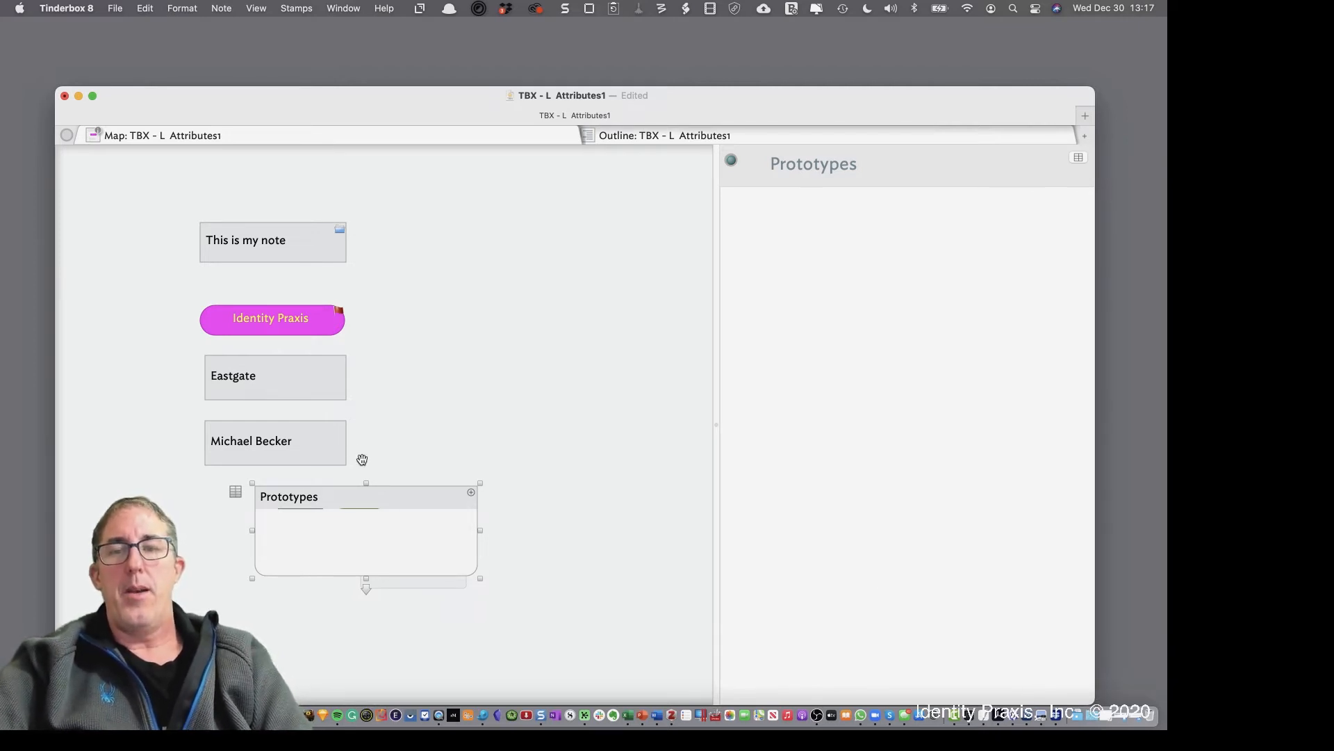
drag(327, 441, 497, 267)
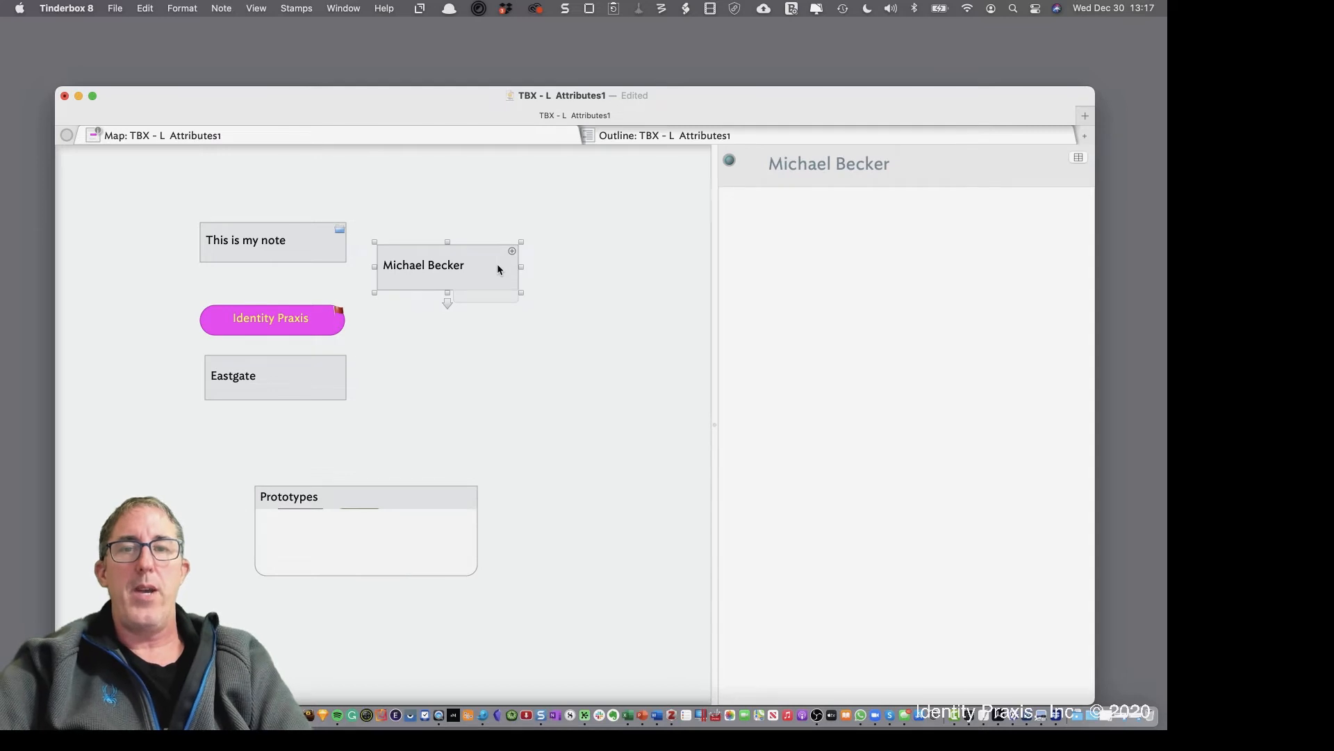
click(494, 297)
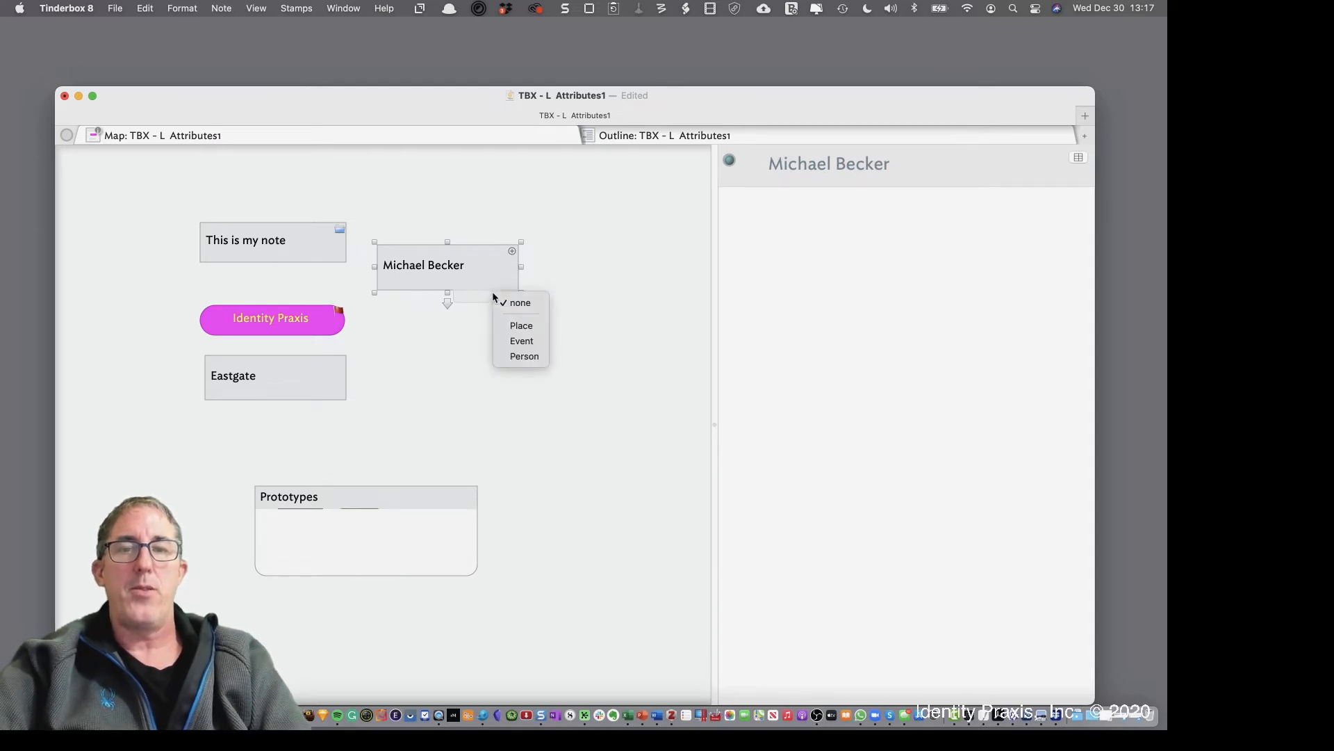
click(514, 356)
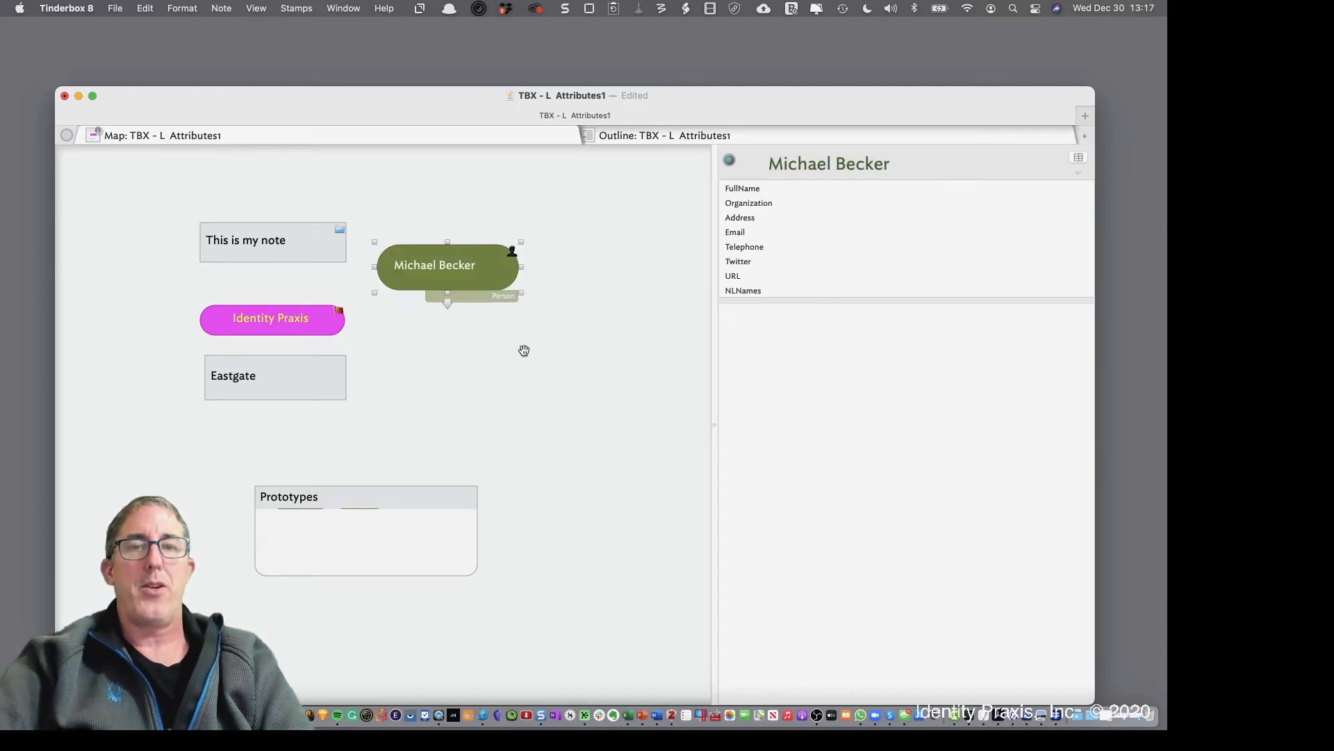
Enter the contact's full name as FullName and set Organization to 'Identity Praxis, Inc.'
click(898, 186)
text(Mi)
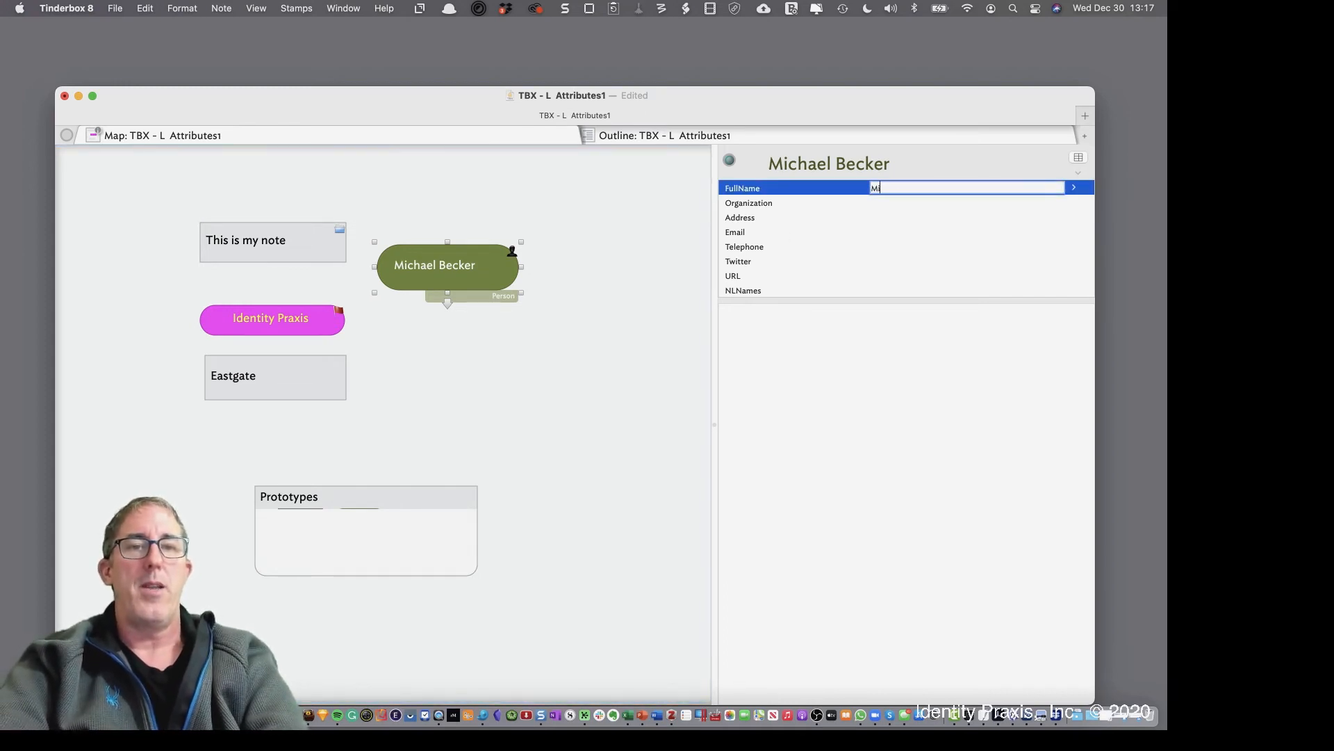
key(BackSpace)
key(BackSpace)
text(michael)
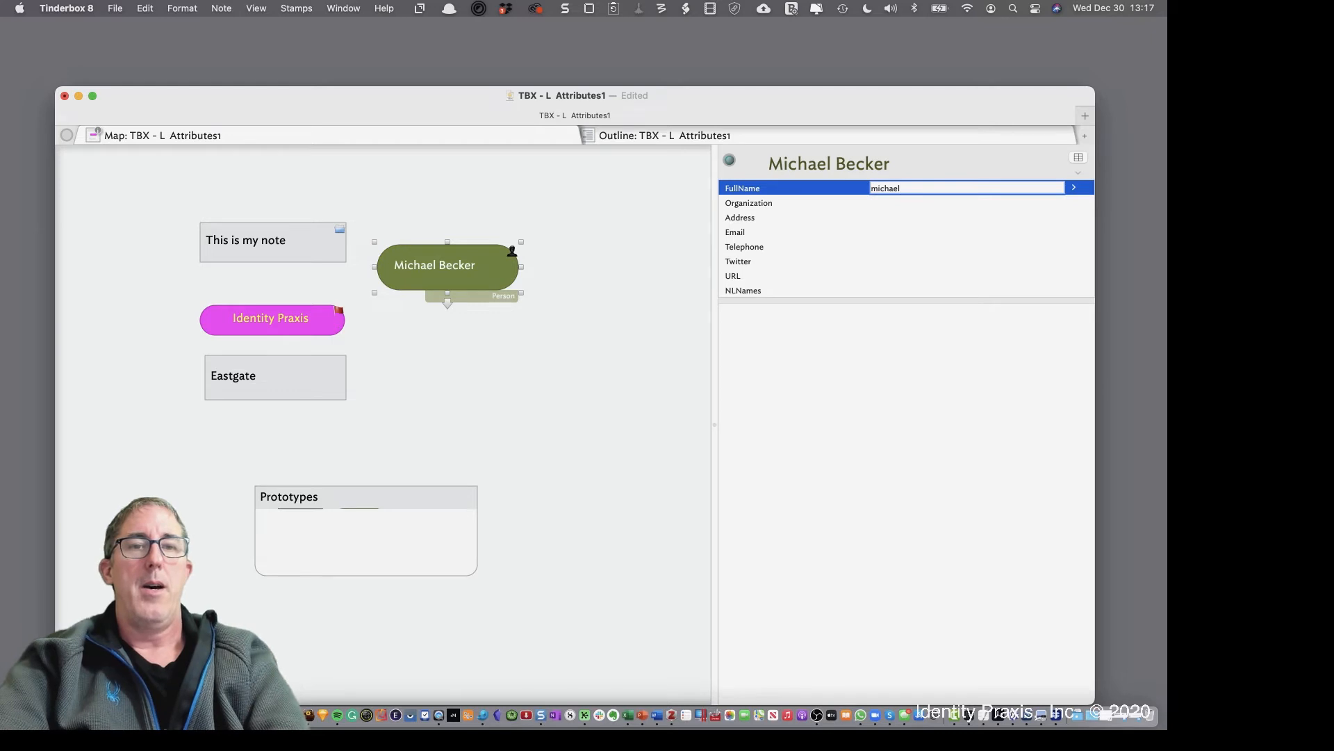
key(BackSpace)
key(BackSpace)
key(BackSpace)
key(BackSpace)
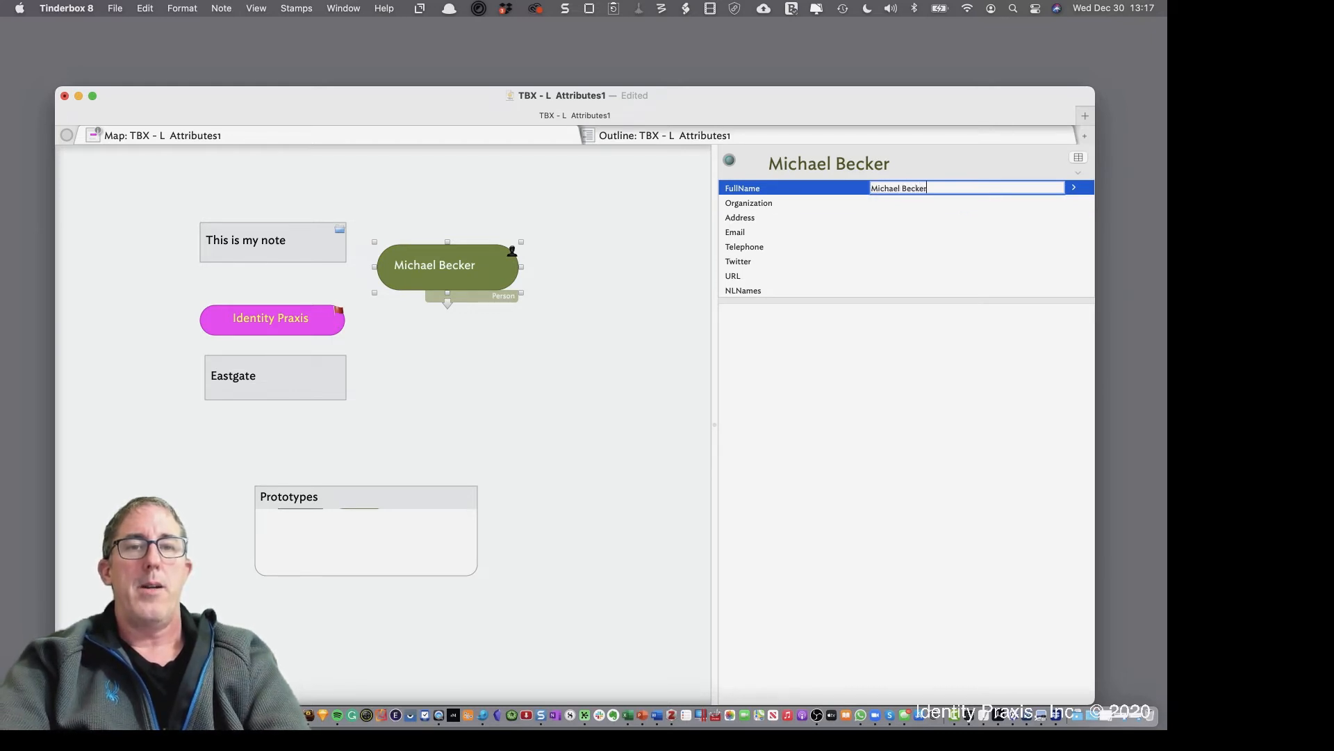
click(905, 201)
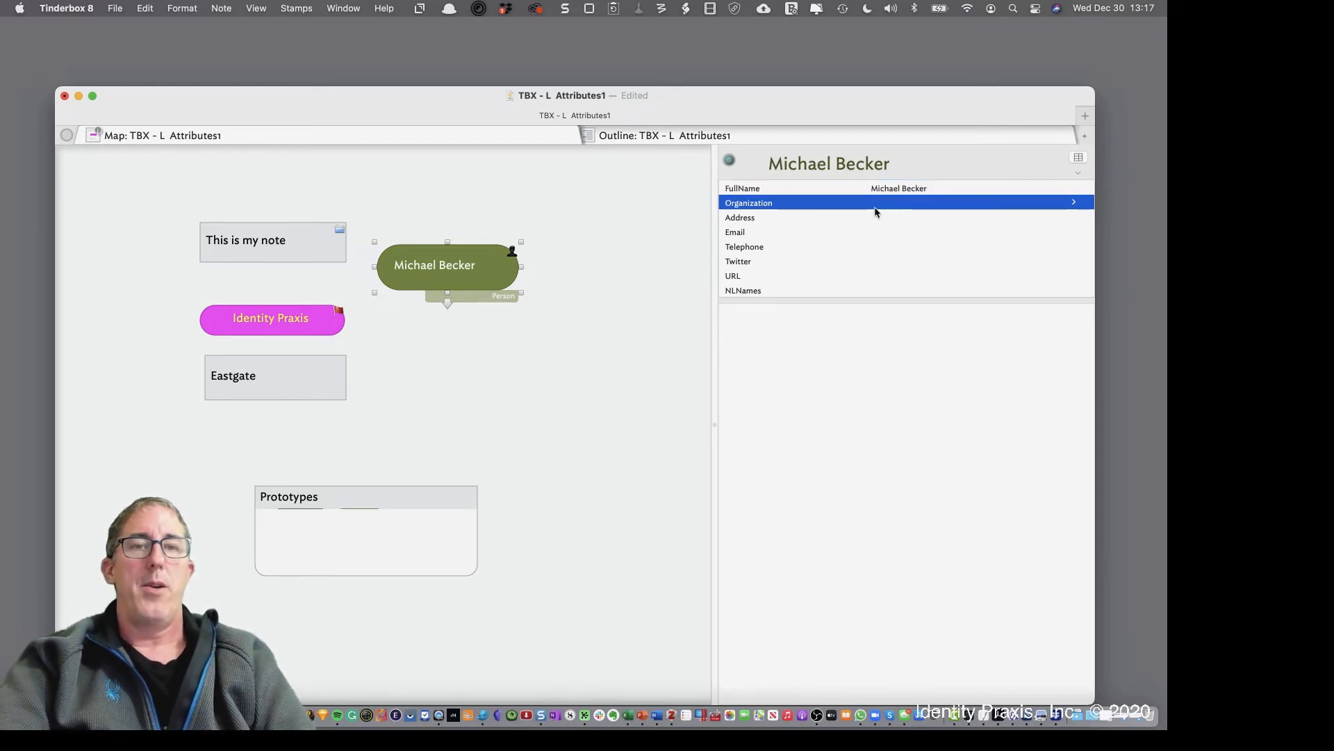
click(875, 205)
text(Iden)
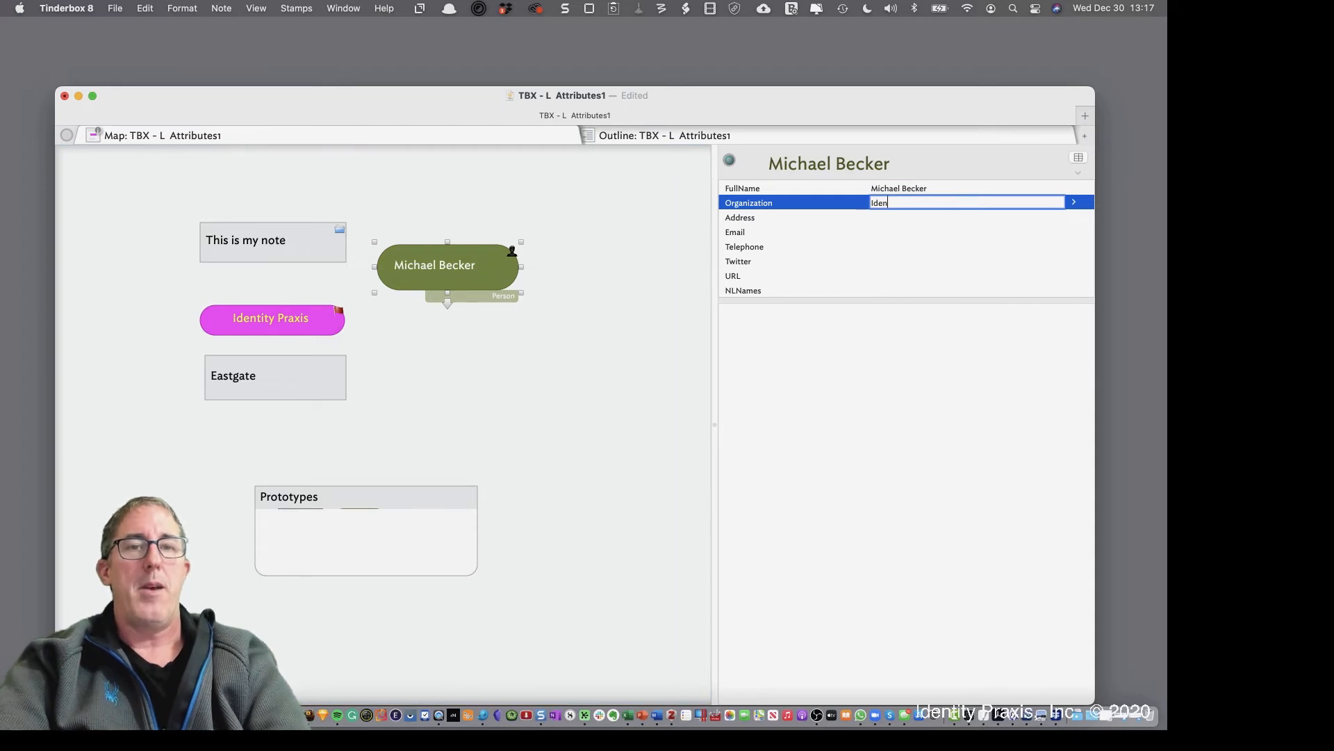
text(tity Praxis, )
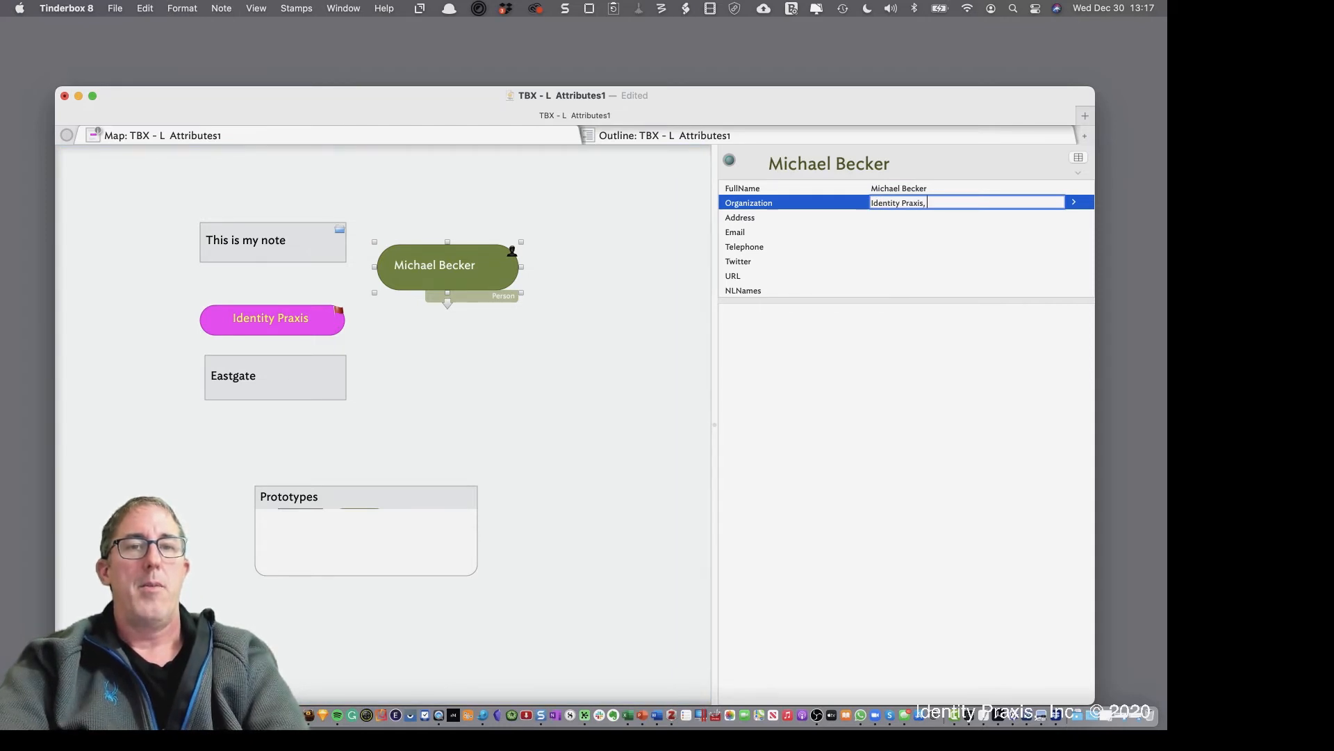
text(Inc.)
key(Tab)
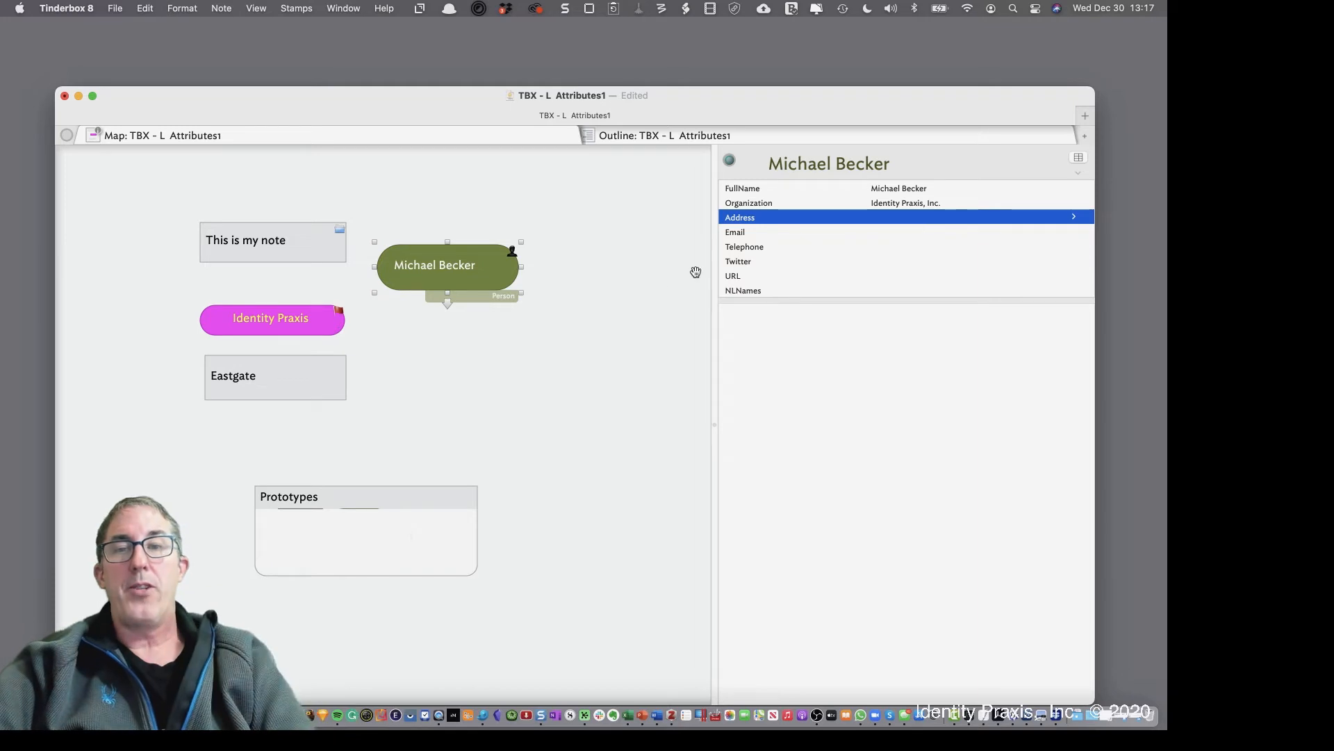
click(486, 359)
Create a new note titled with the contact's name, make it a Person note, and enlarge it
double_click(486, 358)
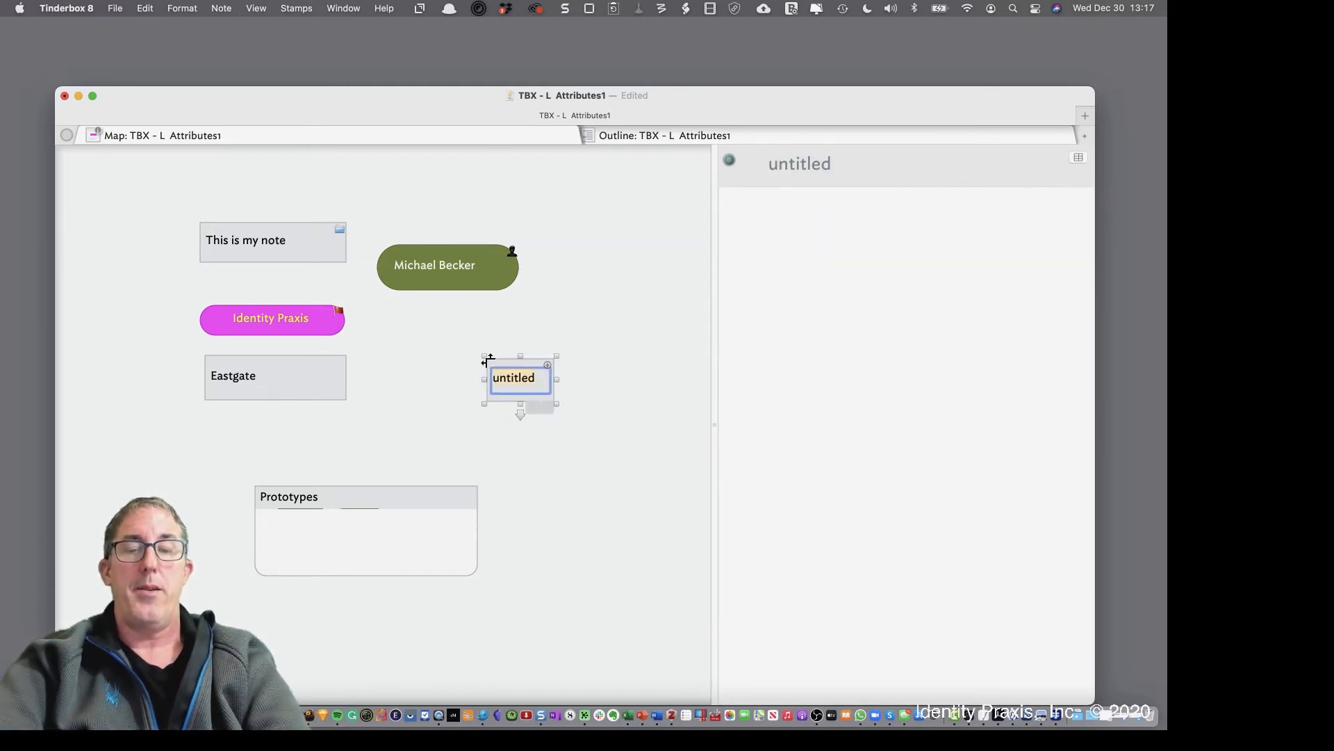
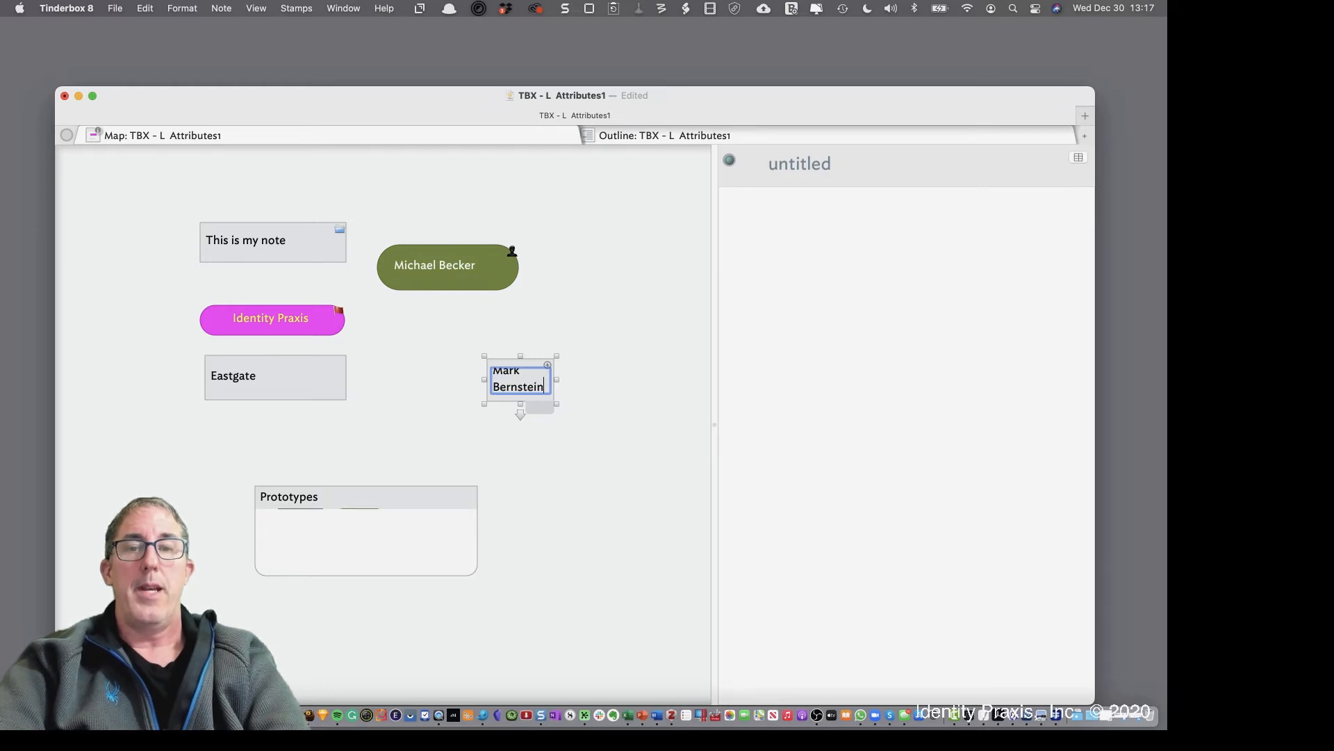
key(Return)
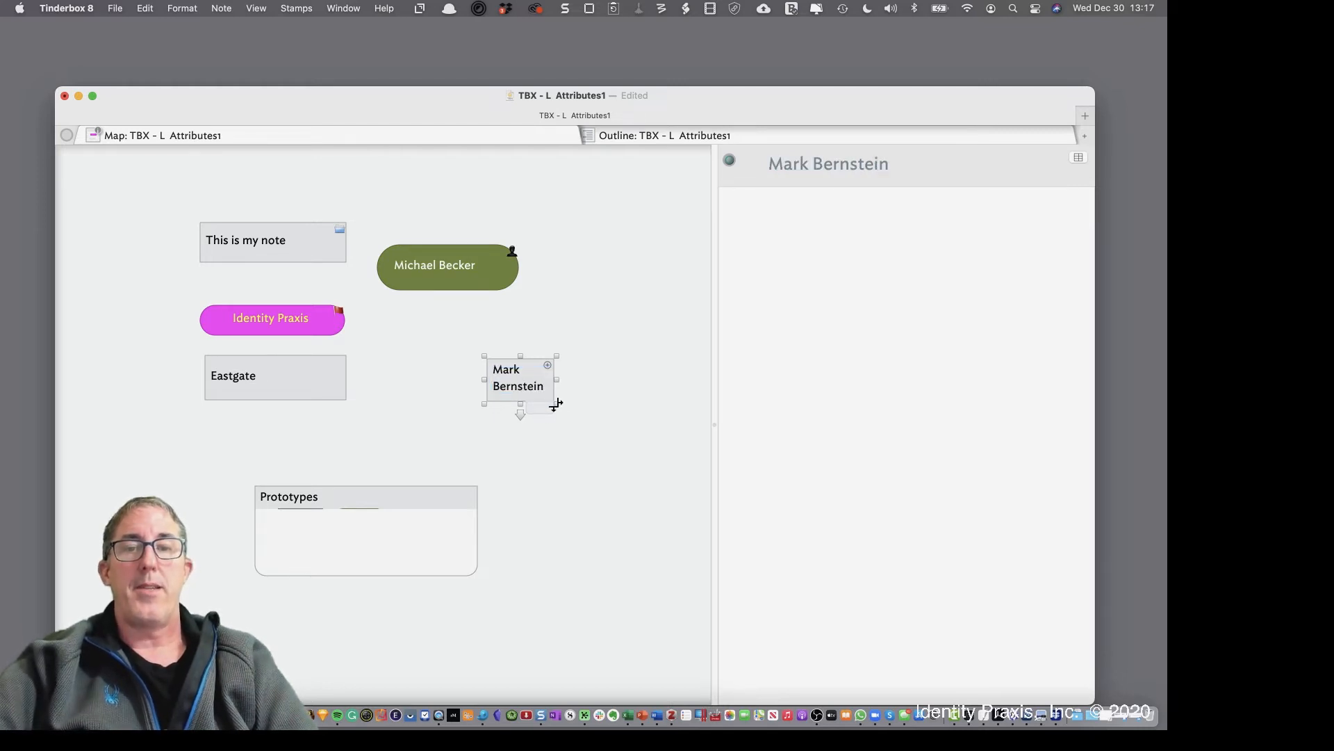
drag(557, 404, 565, 368)
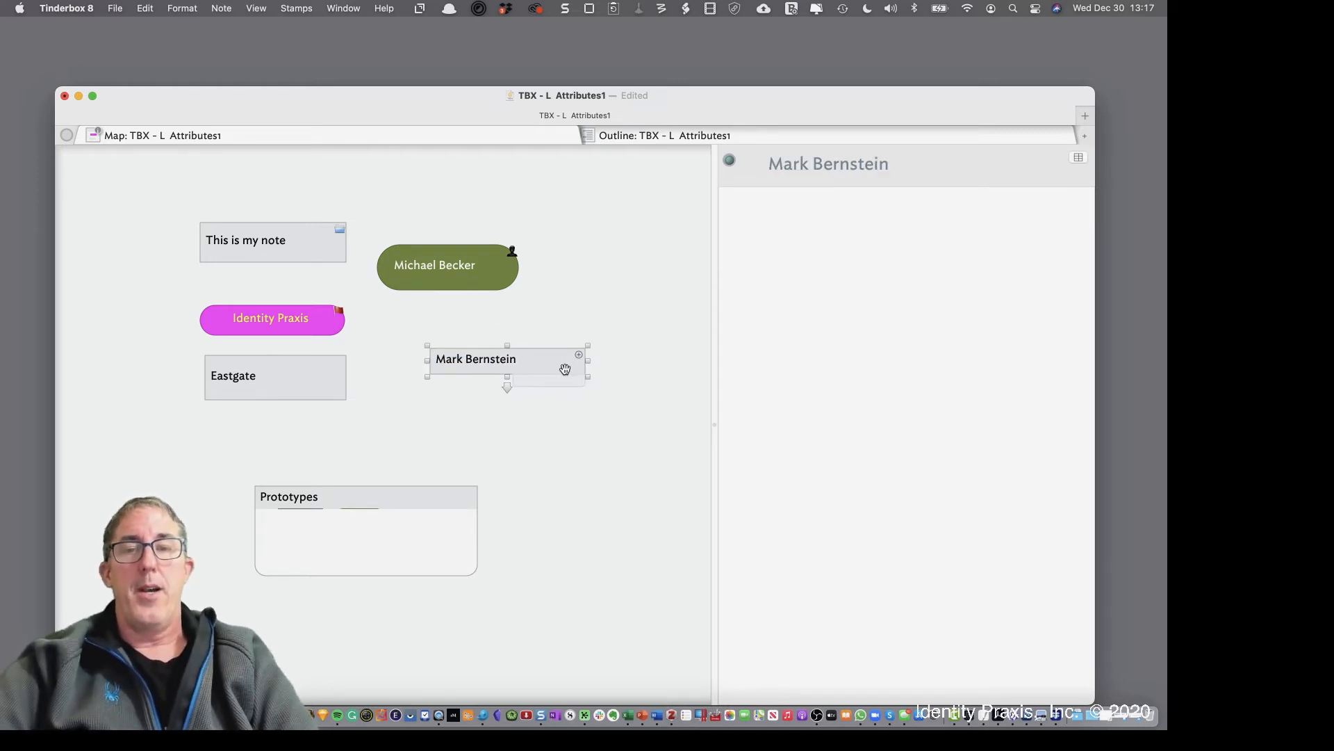
click(556, 381)
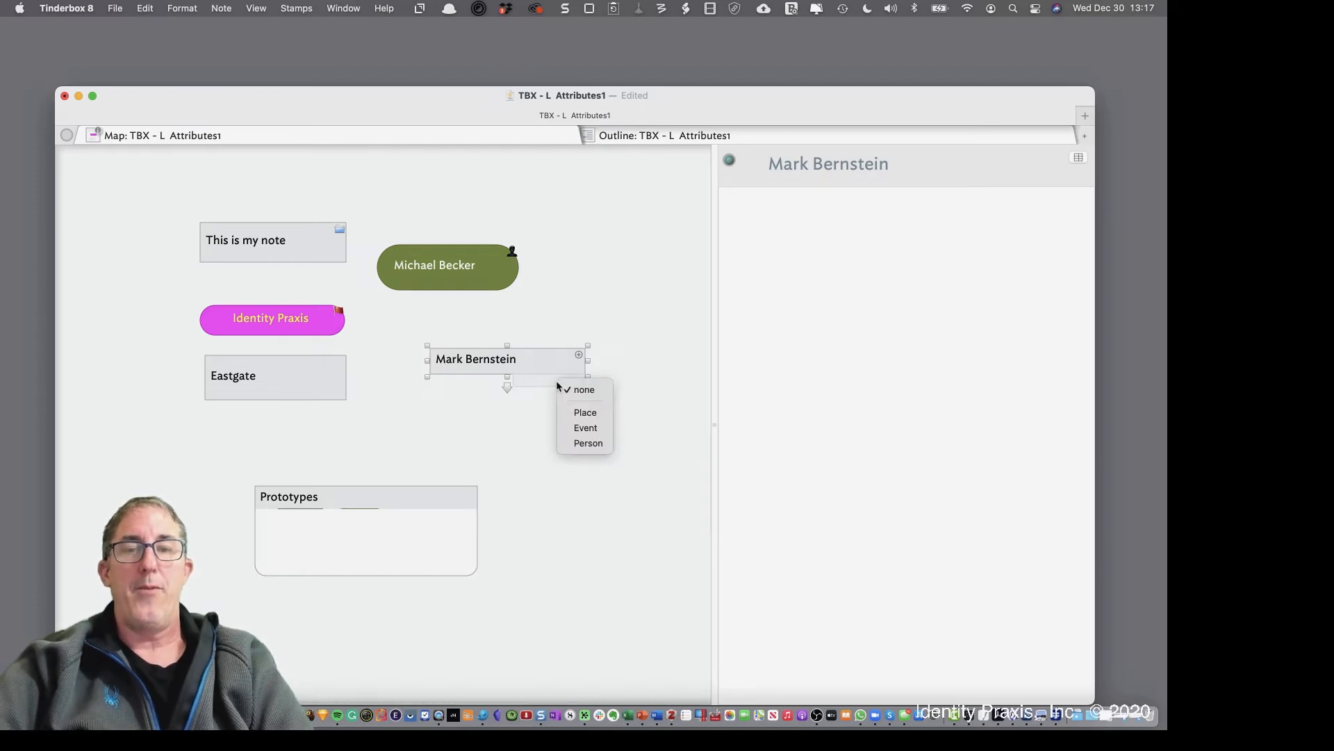
click(586, 442)
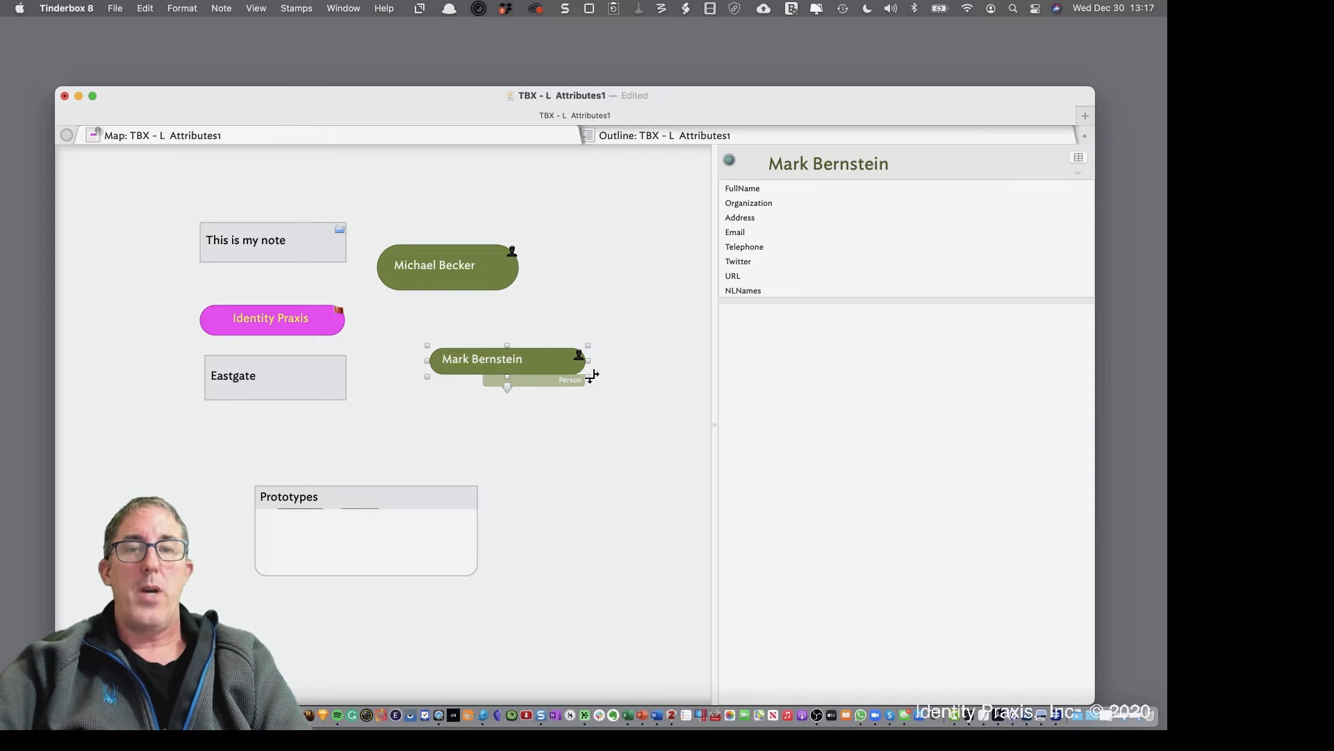
drag(588, 376, 610, 390)
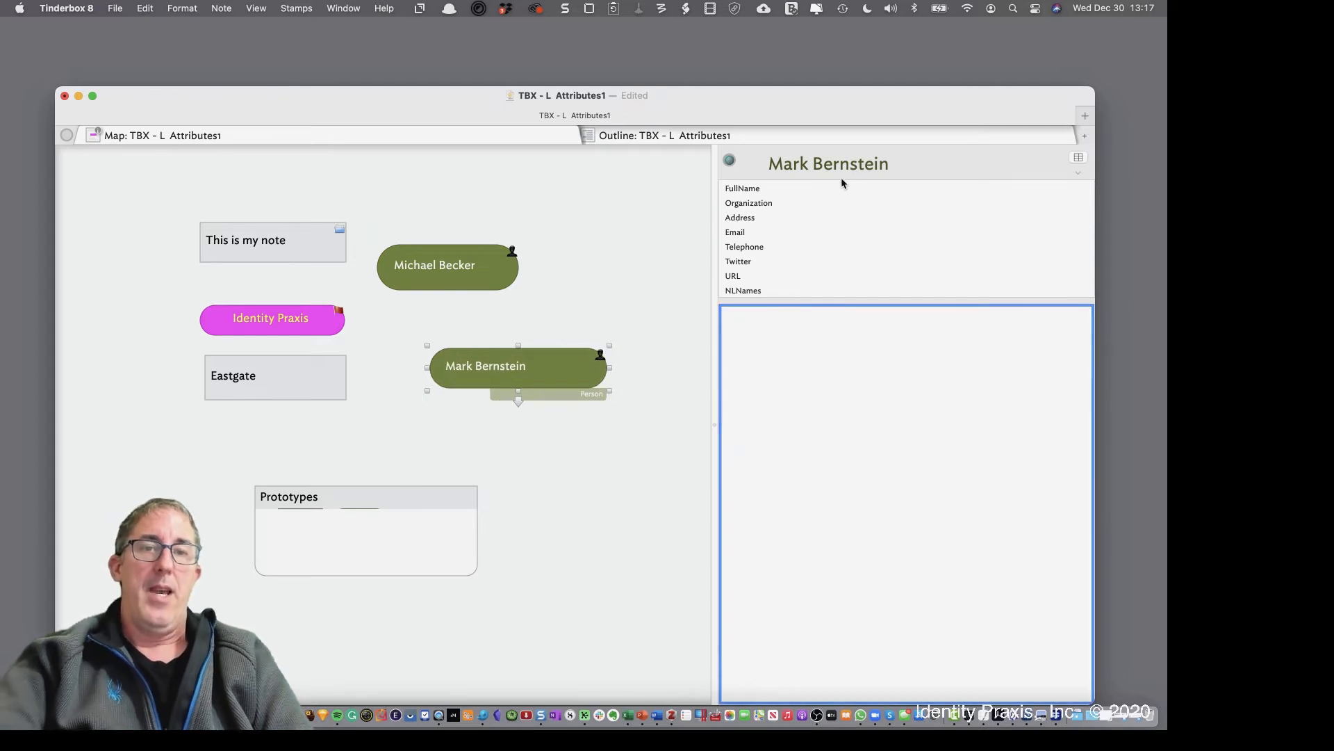
Paste the note's name into FullName and set Organization to Eastgate
click(769, 165)
key(super+c)
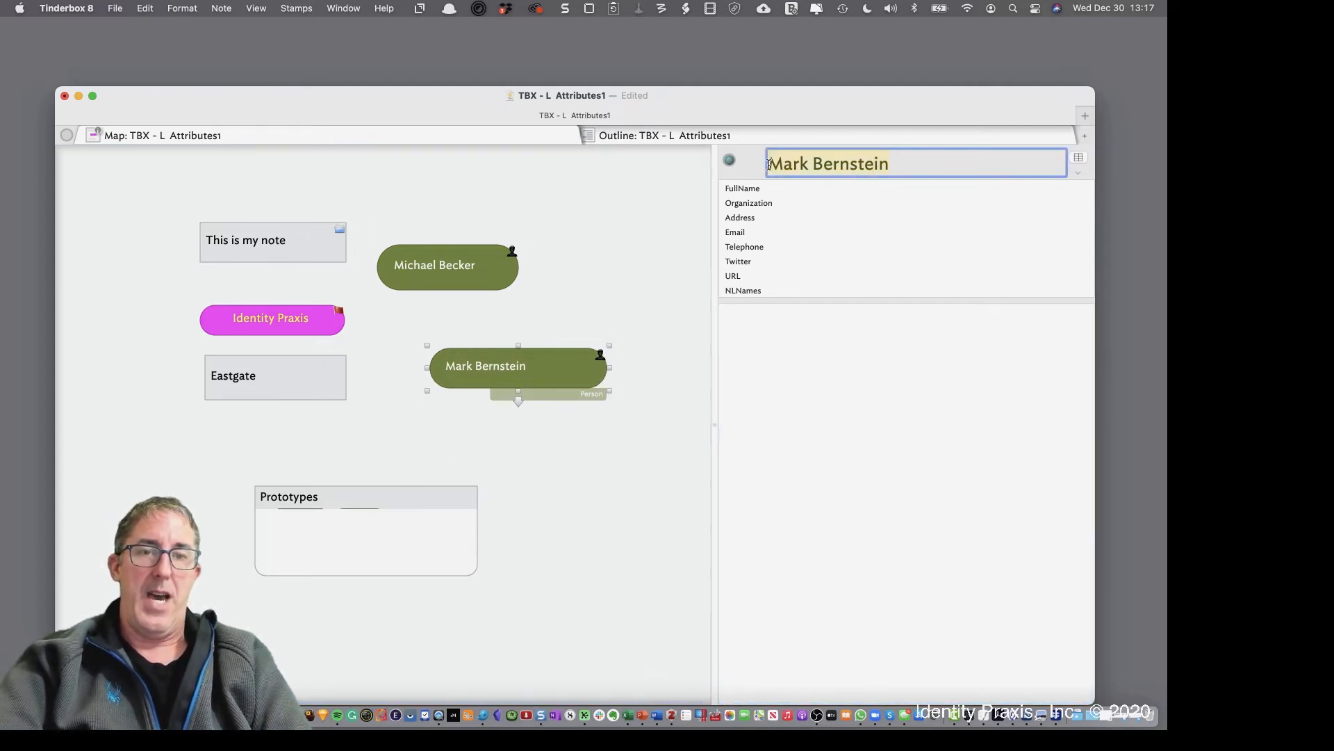
click(849, 201)
click(848, 193)
key(super+v)
click(762, 201)
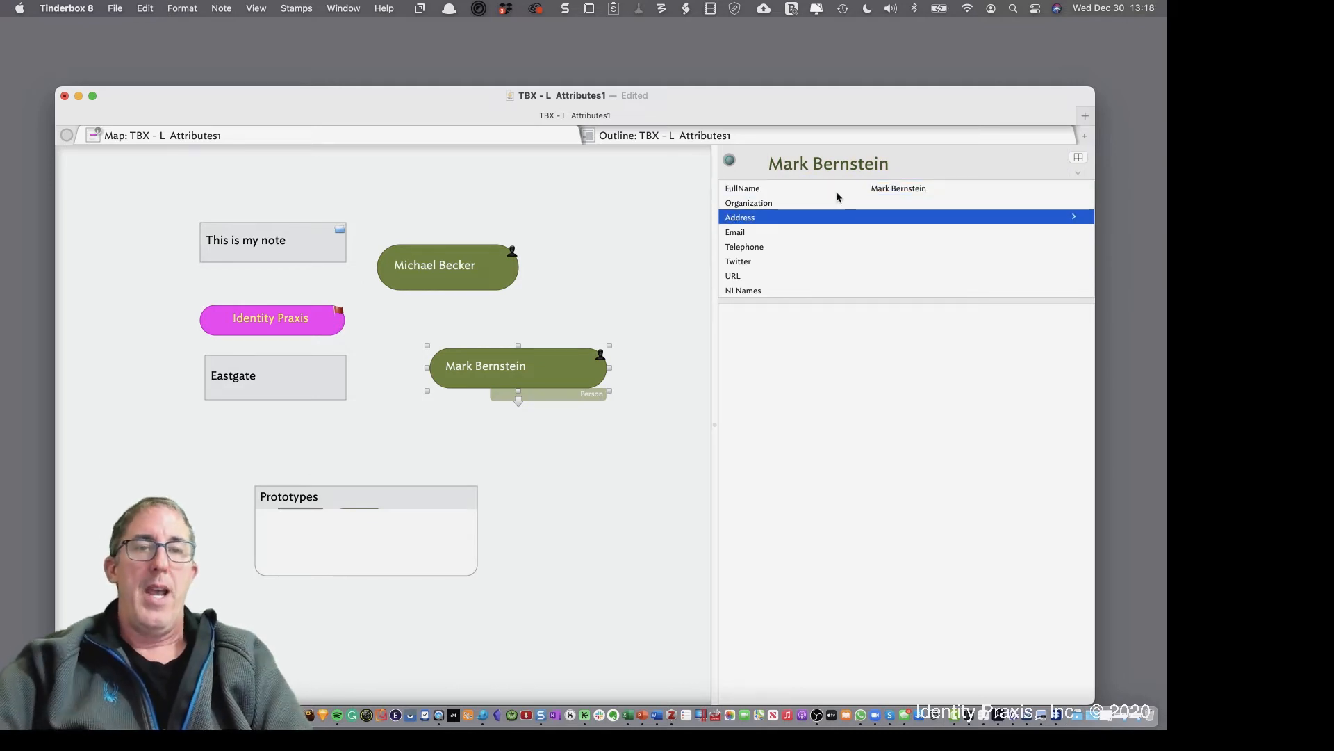
click(869, 202)
text(Eas)
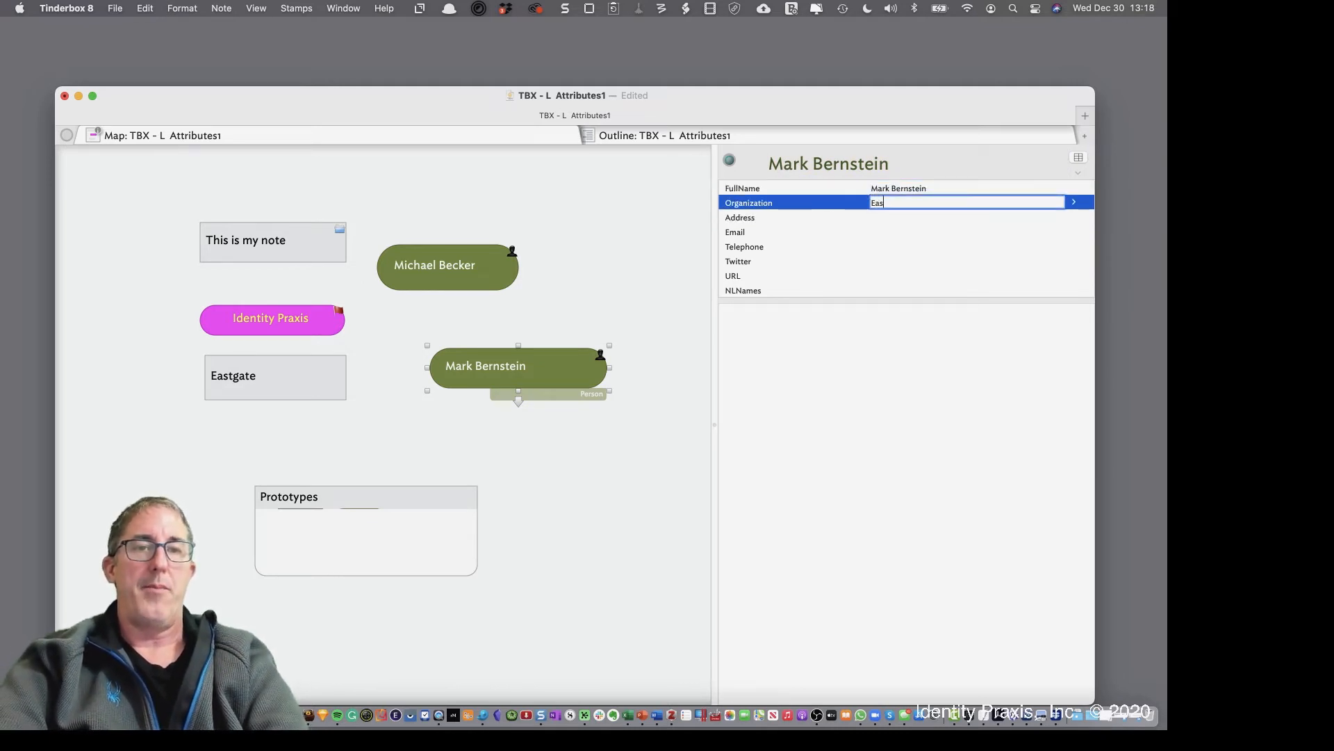
text(tgage)
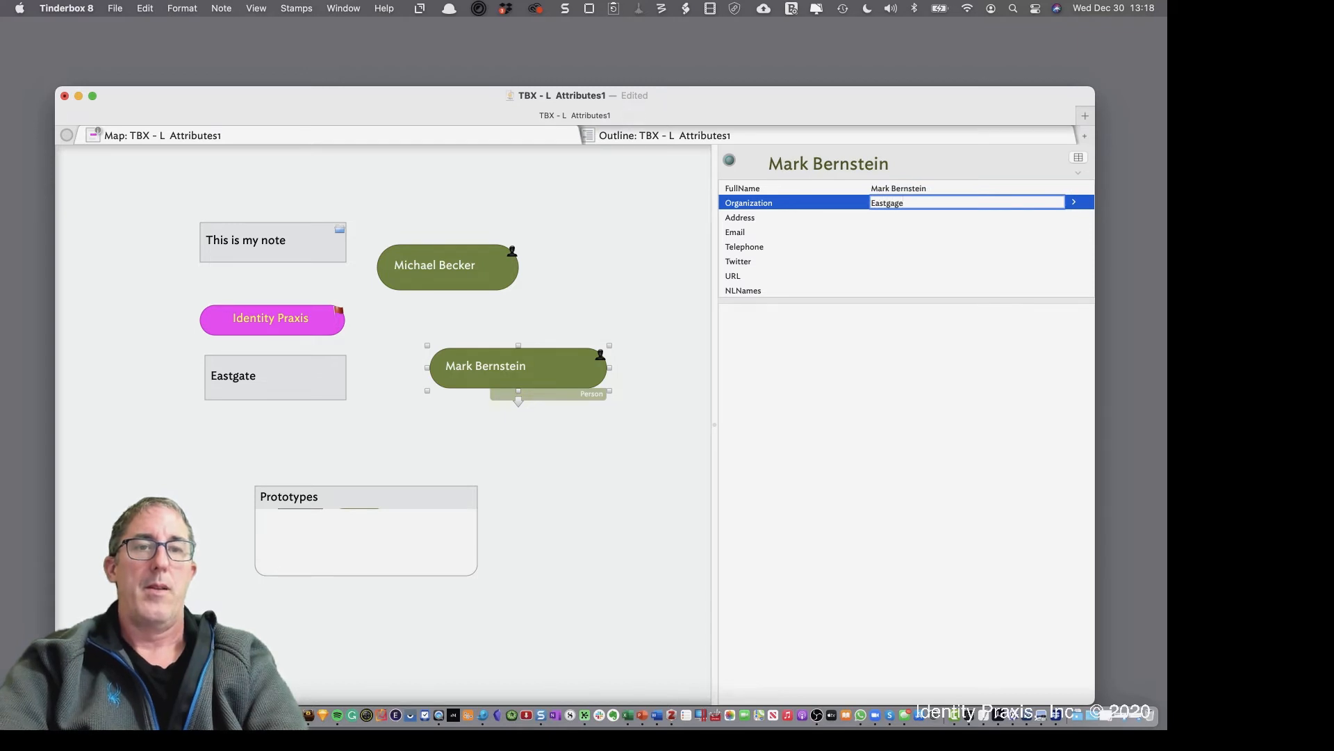
key(BackSpace)
key(BackSpace)
text(te)
key(Return)
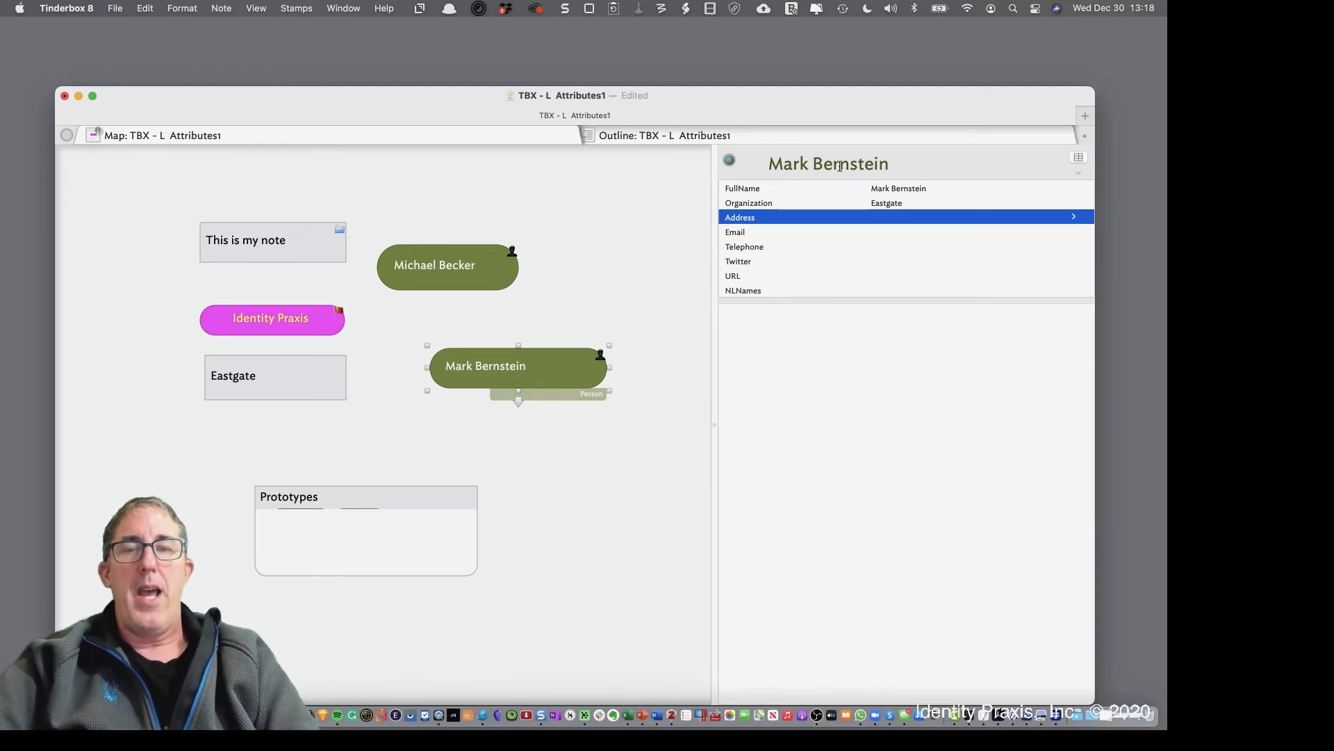
Create a third note titled with another contact's name, place it beside the first, and make it a Person note
double_click(575, 282)
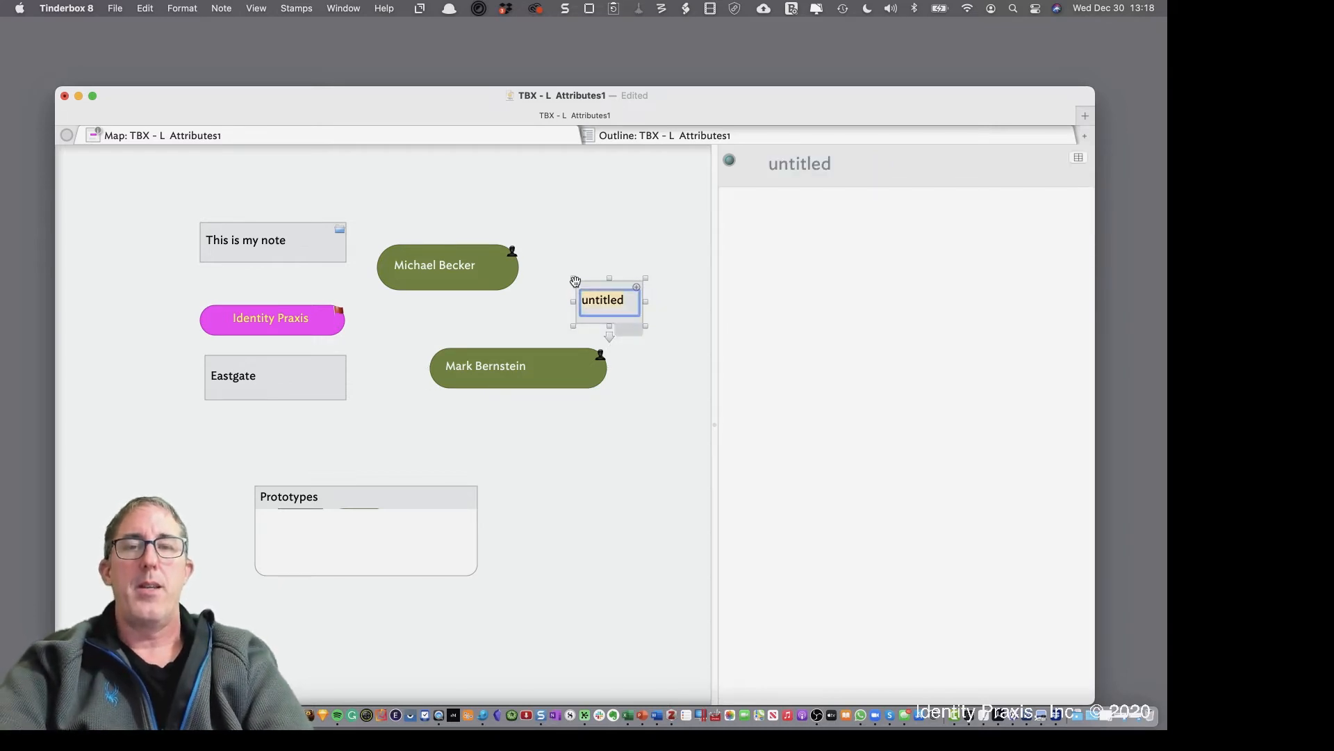
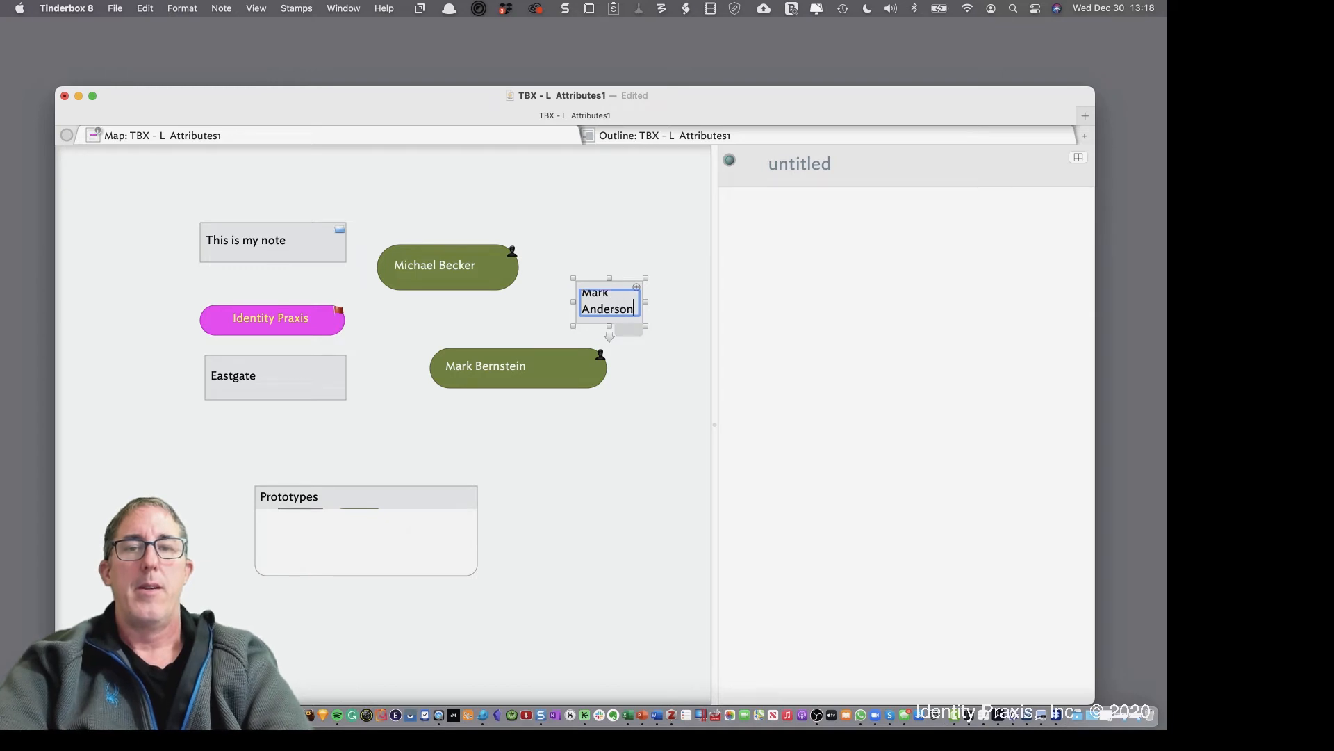
key(Return)
drag(634, 322, 607, 268)
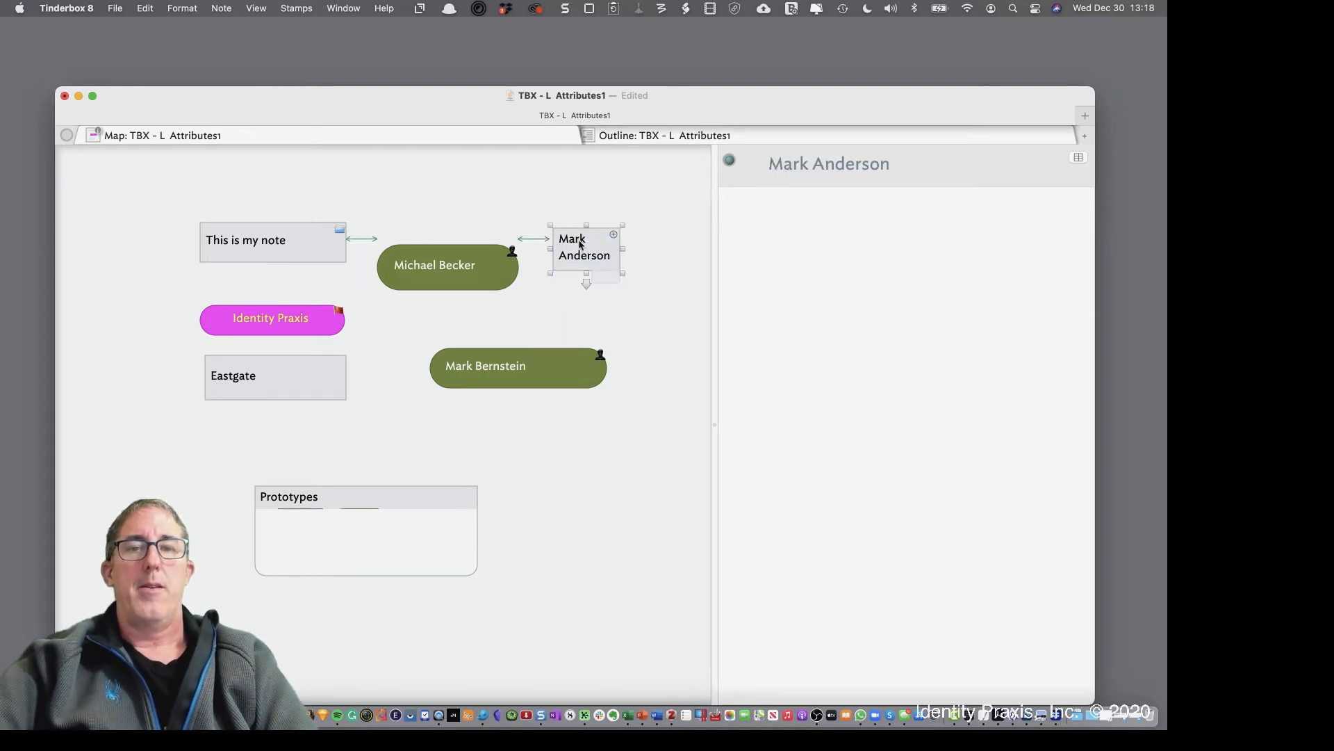
click(605, 278)
click(631, 340)
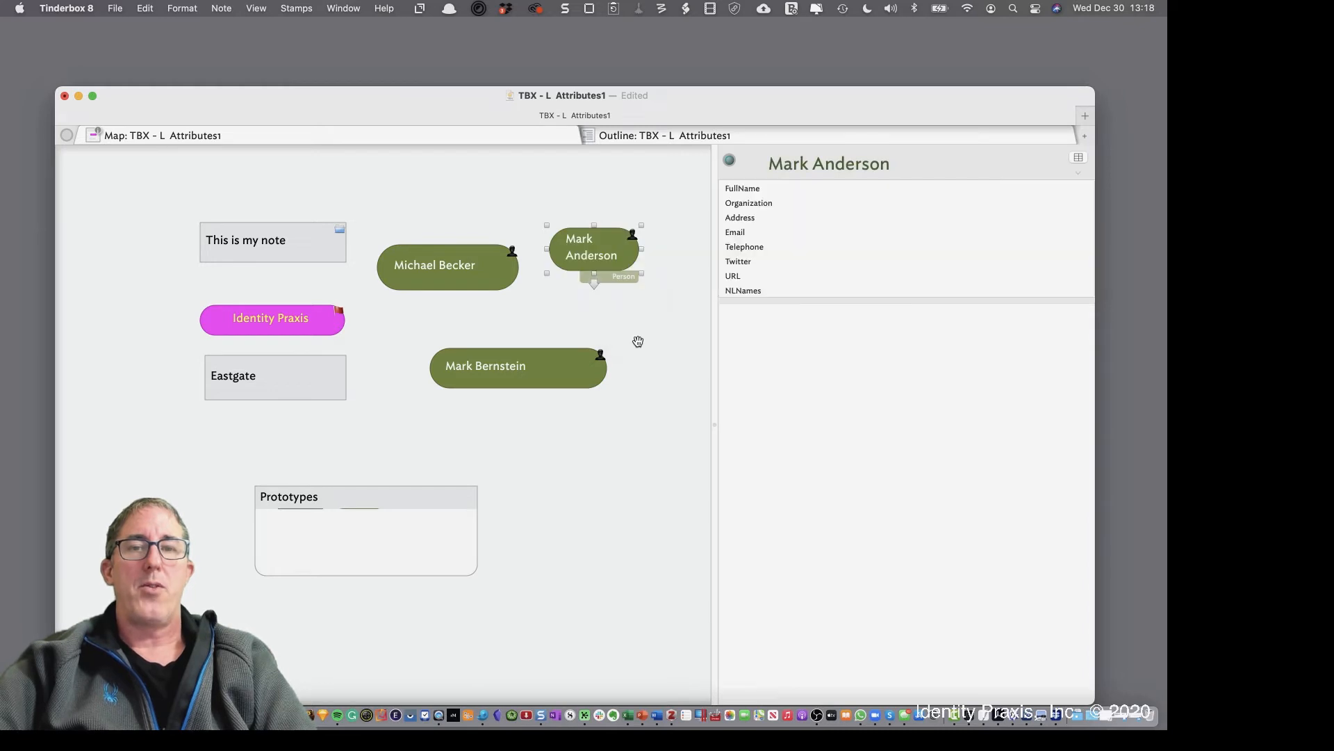
drag(641, 275, 666, 277)
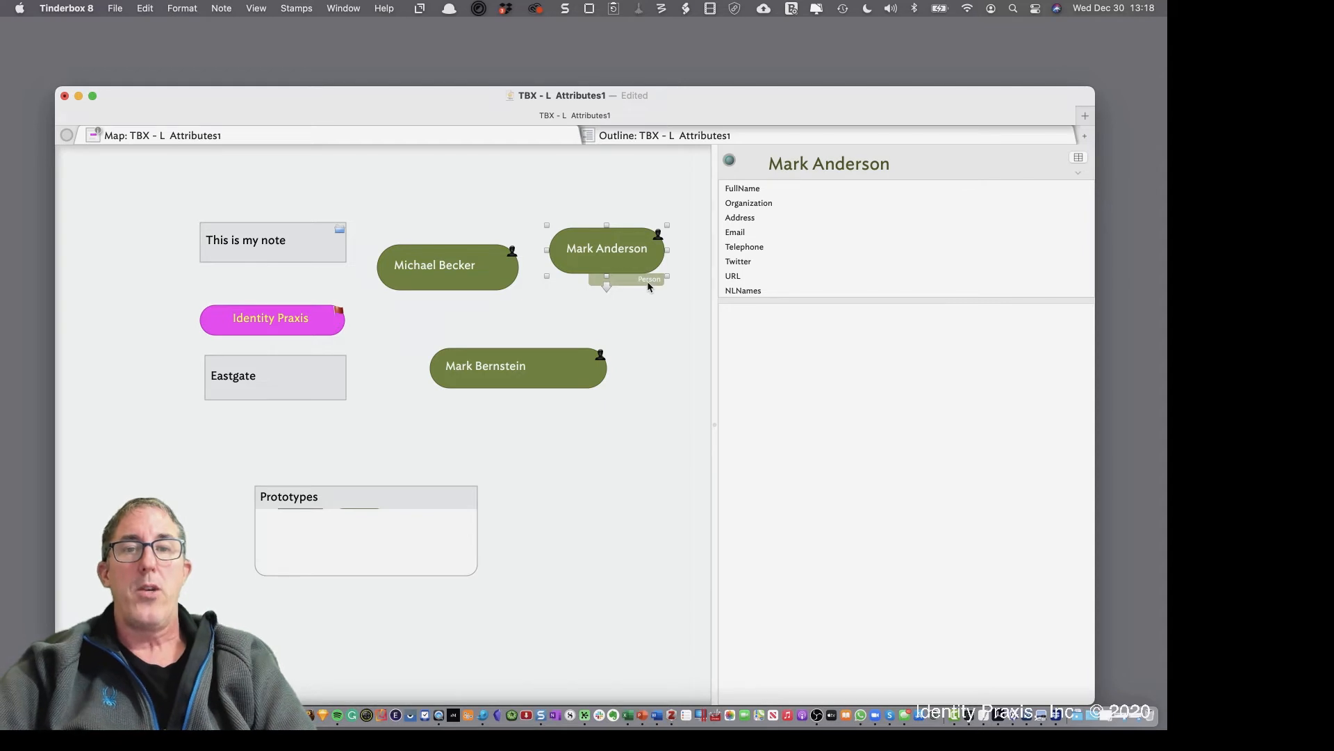
Set the new note's Organization to Eastgate from the suggested values
click(806, 204)
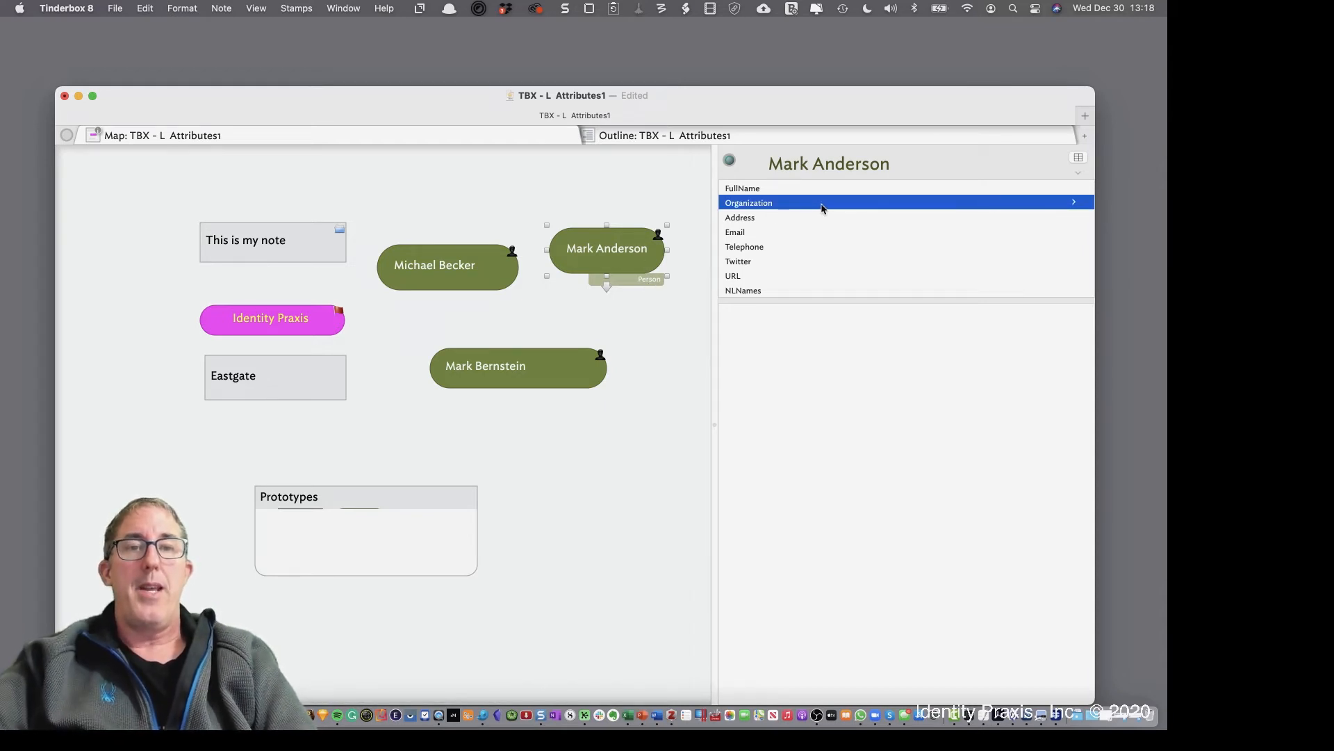
click(836, 204)
click(850, 203)
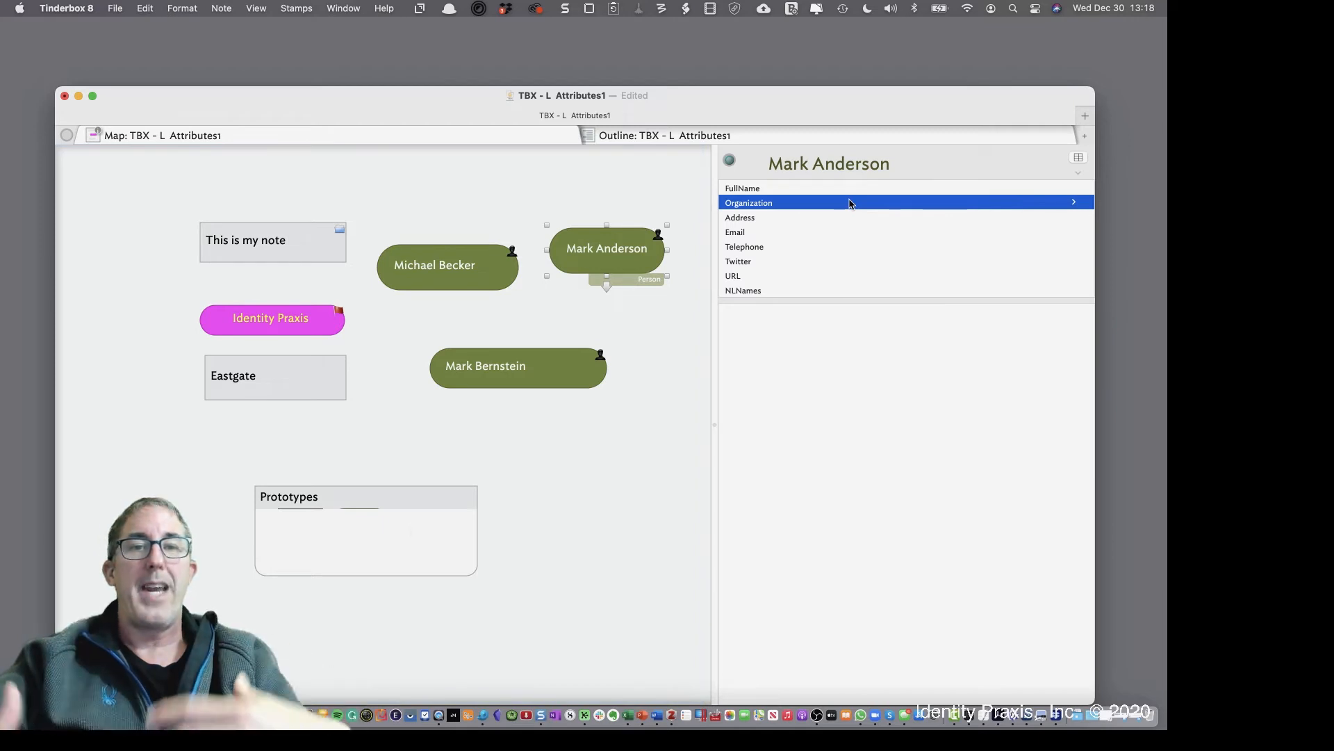
click(898, 204)
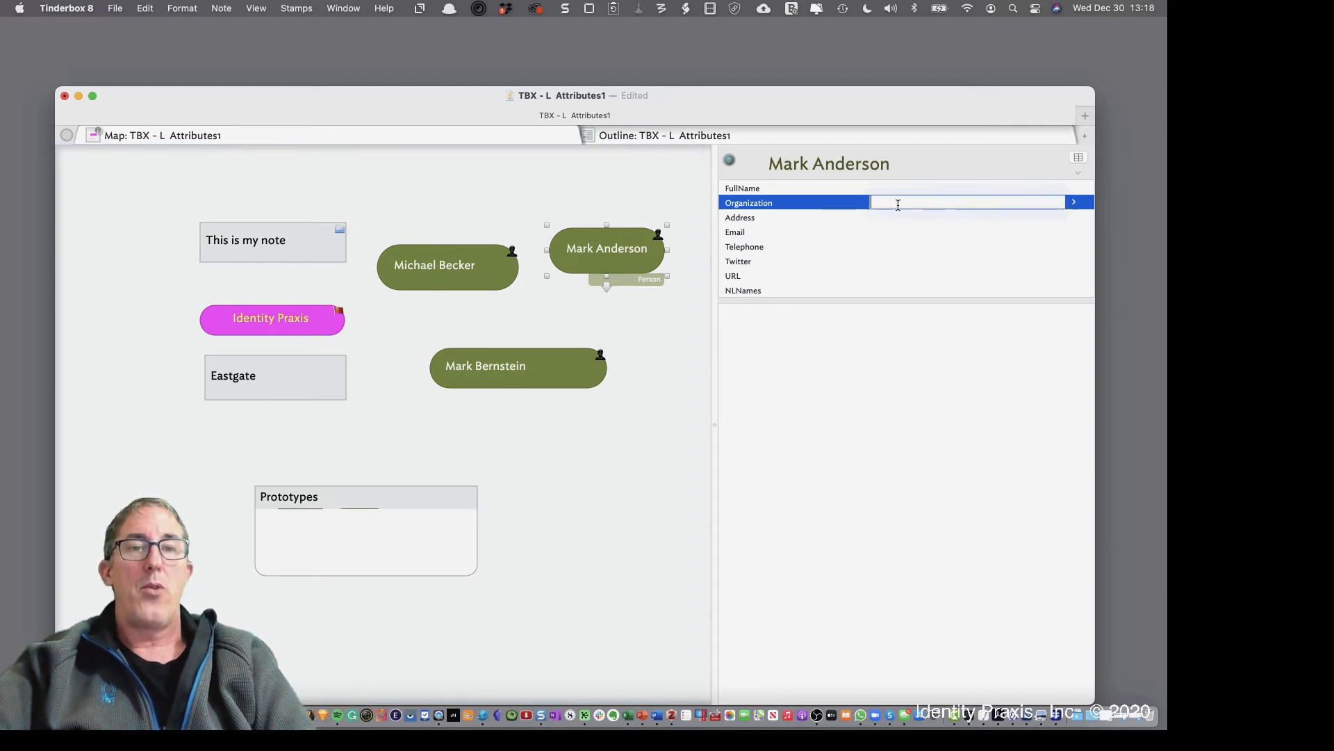
click(1073, 203)
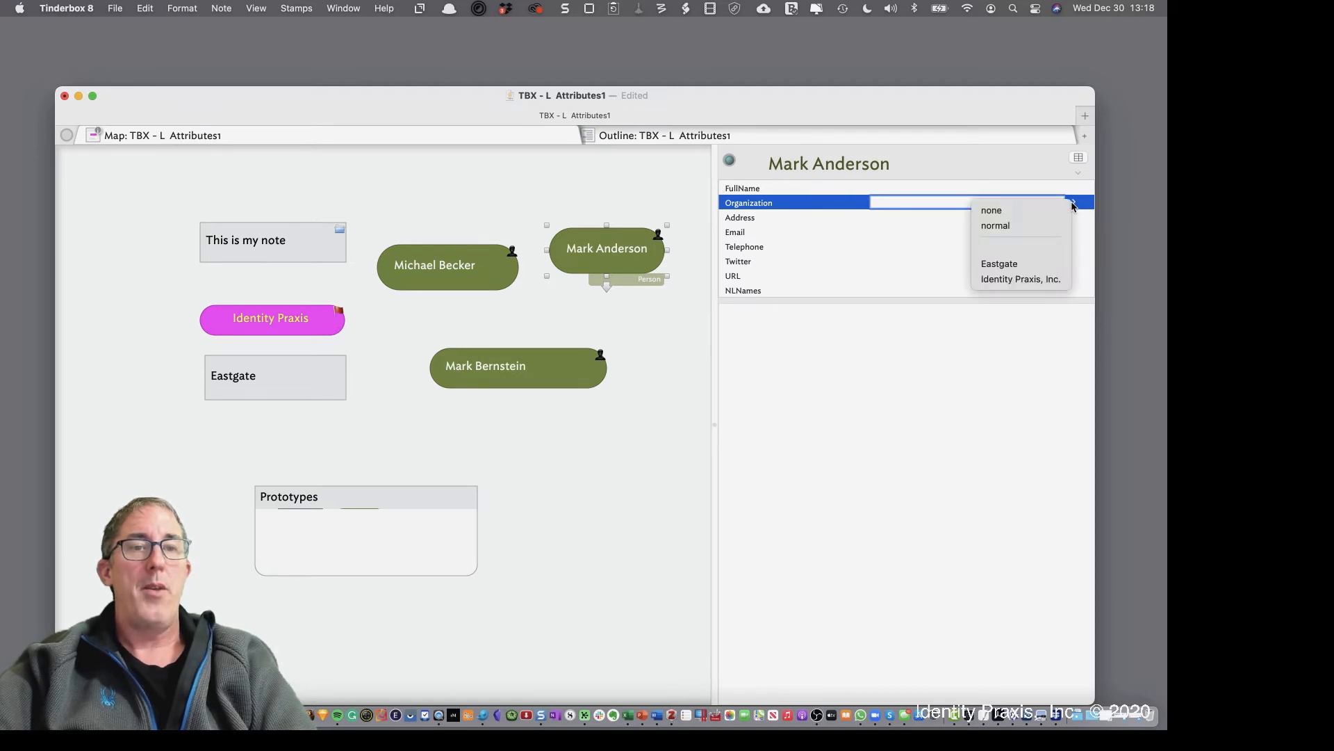
click(1034, 267)
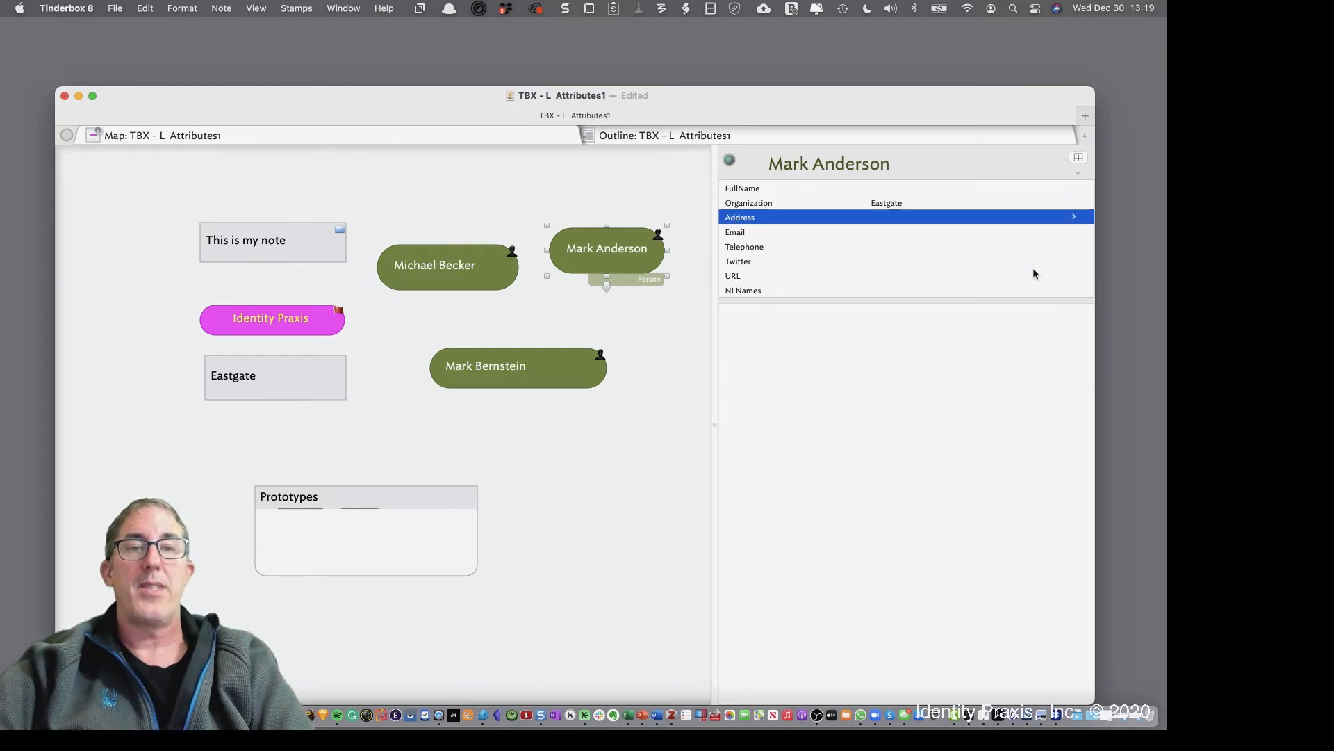
Replace its Organization with 'Another Company', then select the first Person note's Organization attribute
click(911, 203)
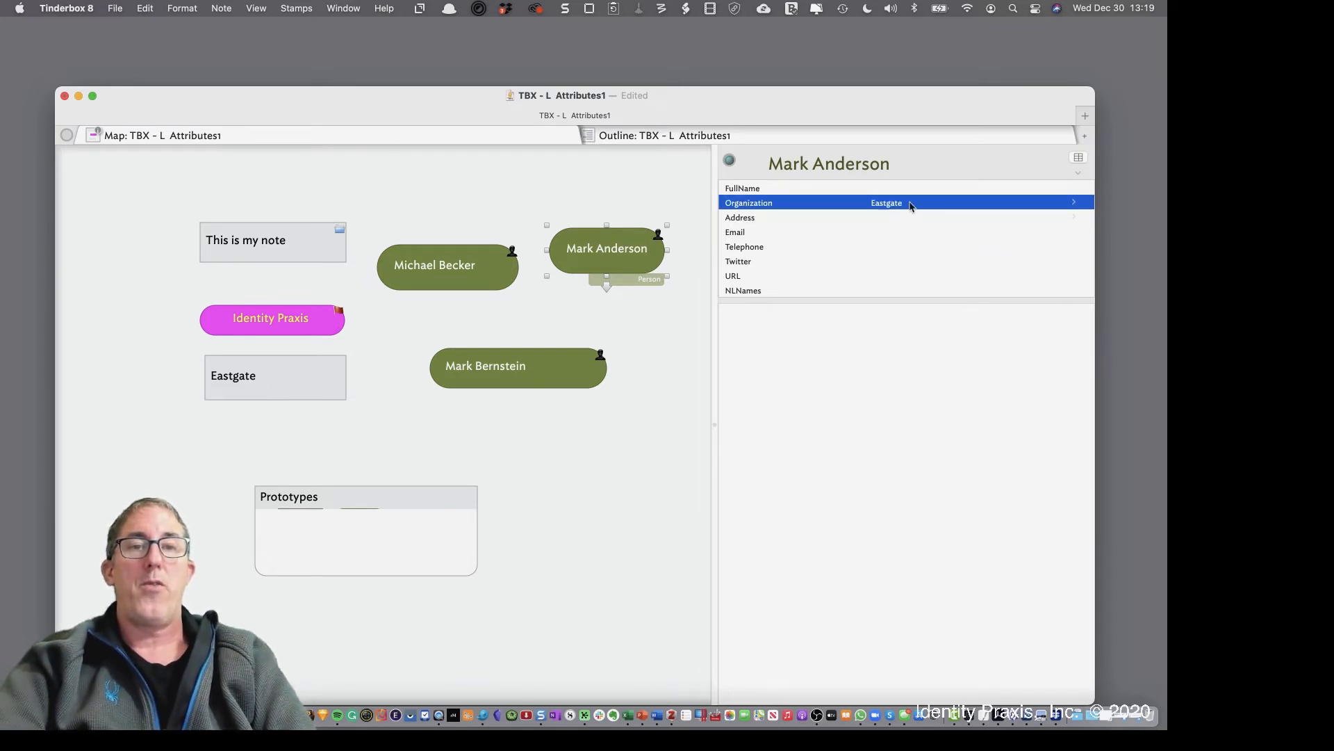
click(910, 203)
key(BackSpace)
key(BackSpace)
key(BackSpace)
key(BackSpace)
key(BackSpace)
key(BackSpace)
key(BackSpace)
key(BackSpace)
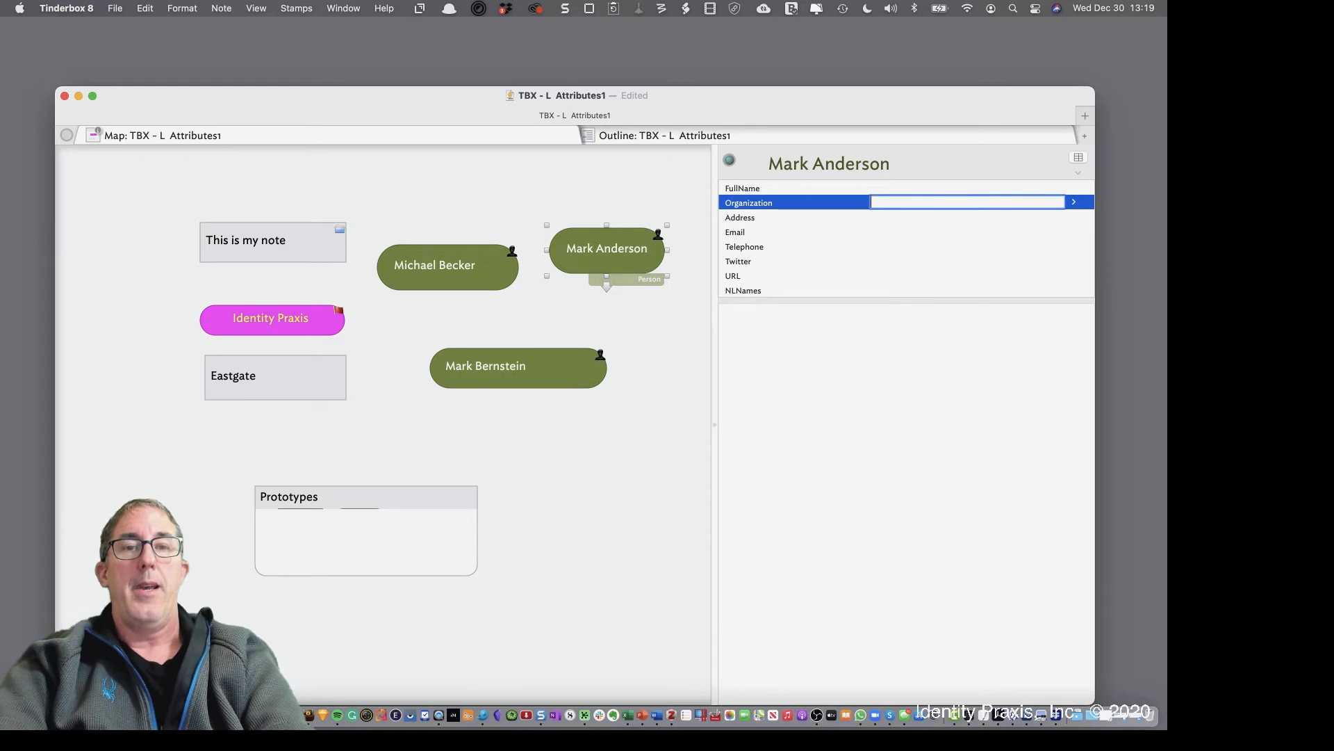
text(Another C)
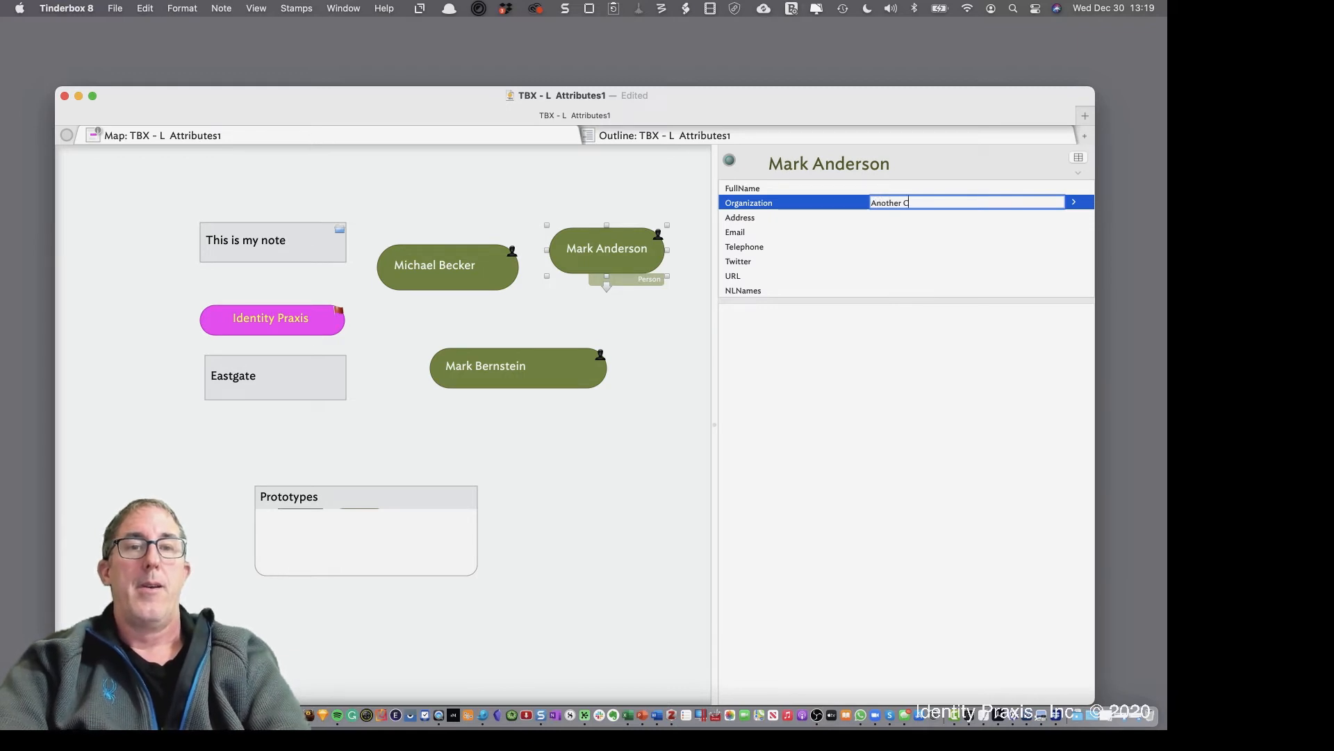
text(ompany)
key(Return)
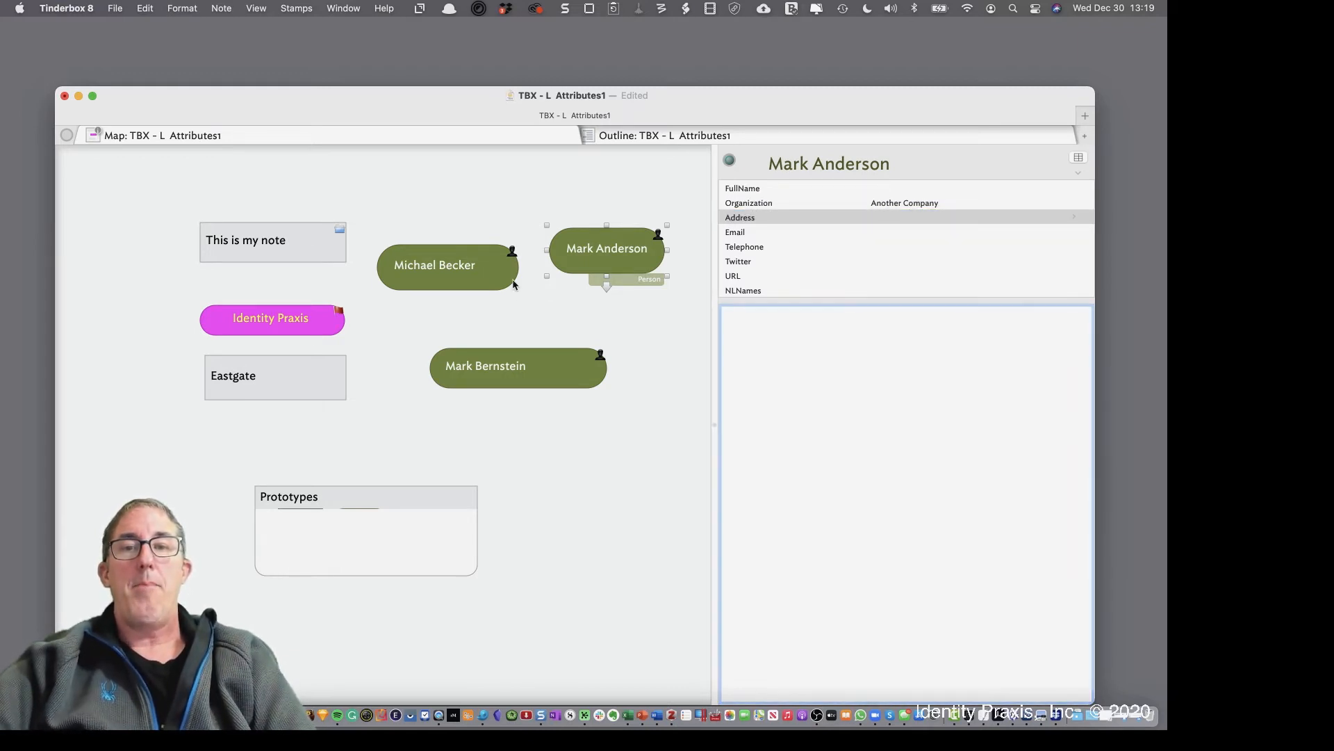
click(514, 282)
click(924, 205)
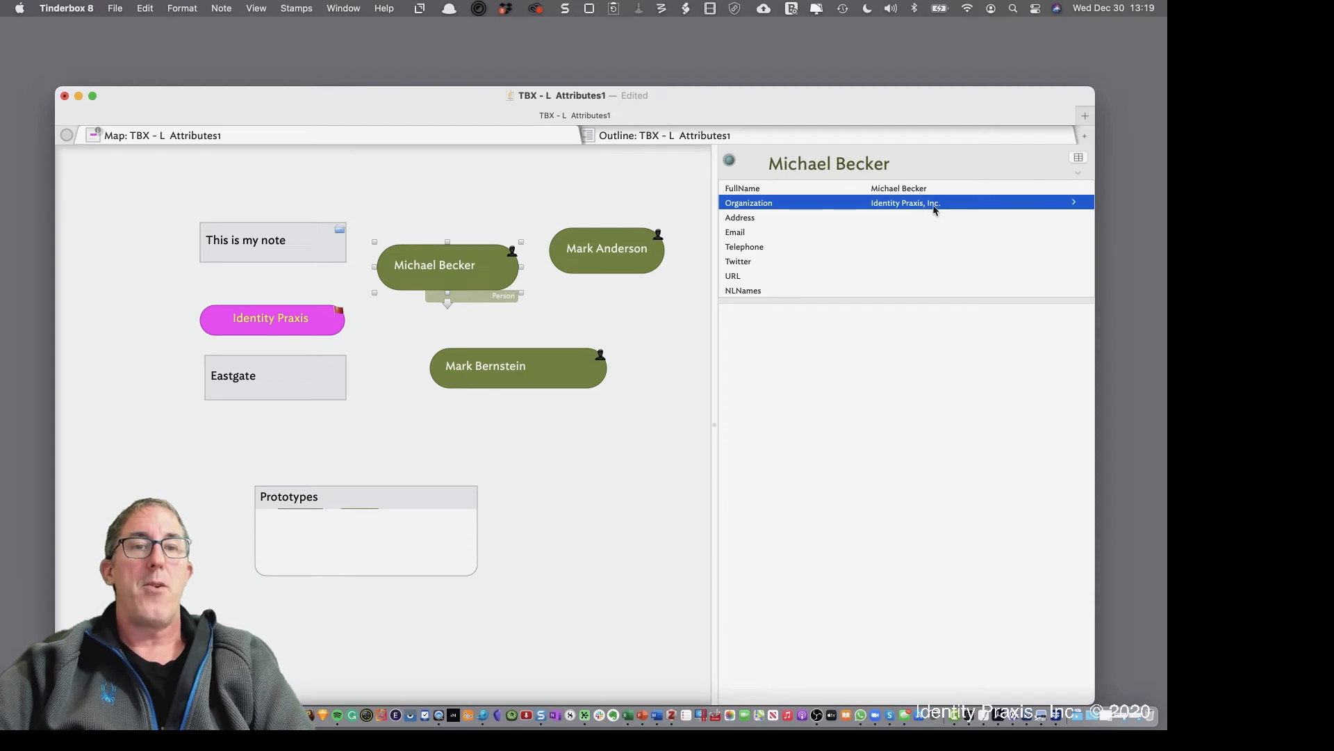
Dismiss the Organization suggestions, deselect the first Person note, and select the Eastgate note
click(1073, 204)
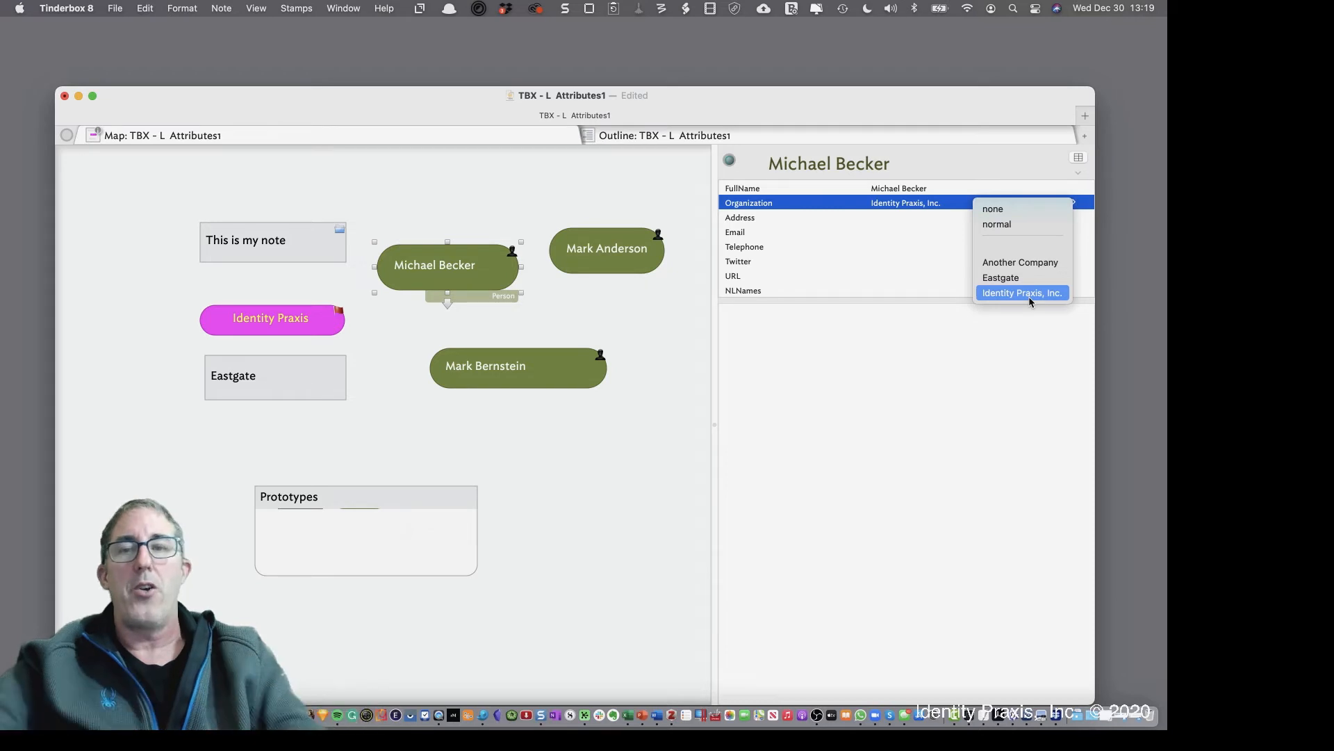
click(531, 380)
click(378, 429)
click(295, 382)
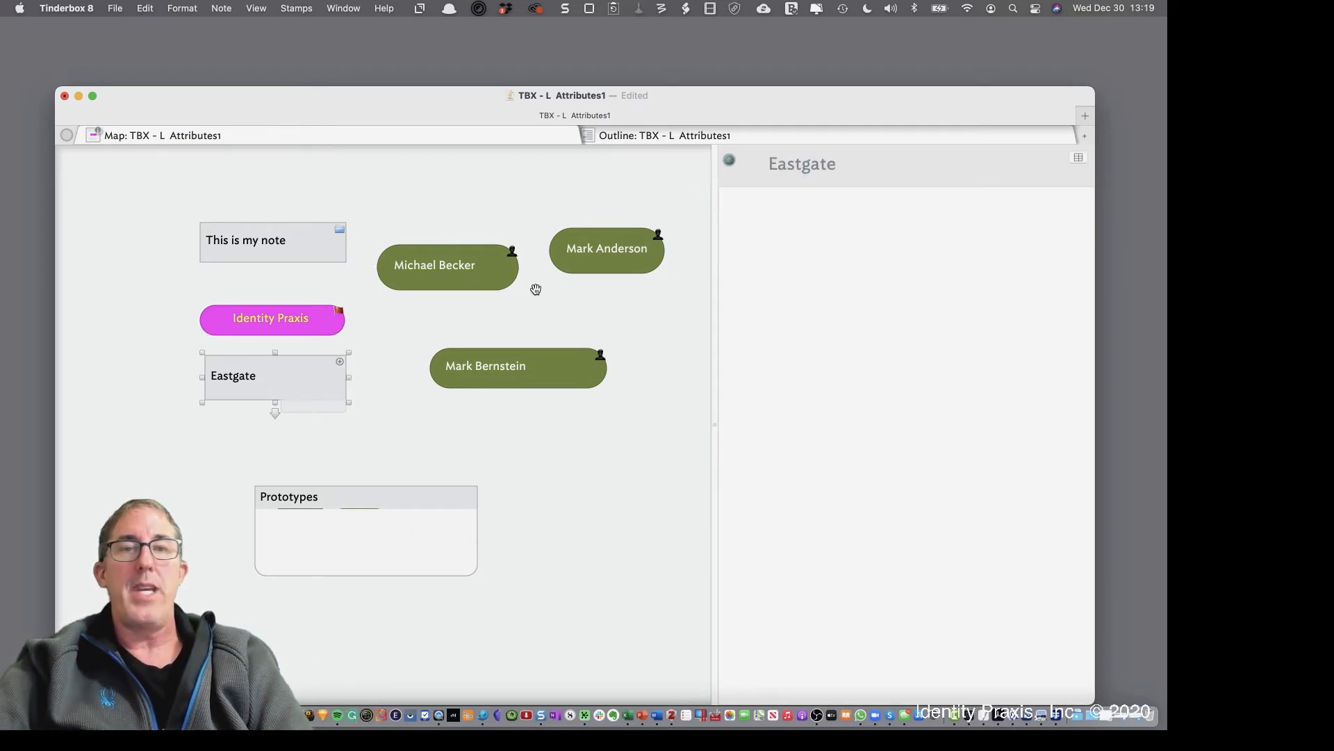
Search 'Org' in the key attributes chooser to add Organization to Eastgate, then list its suggested values
click(1079, 158)
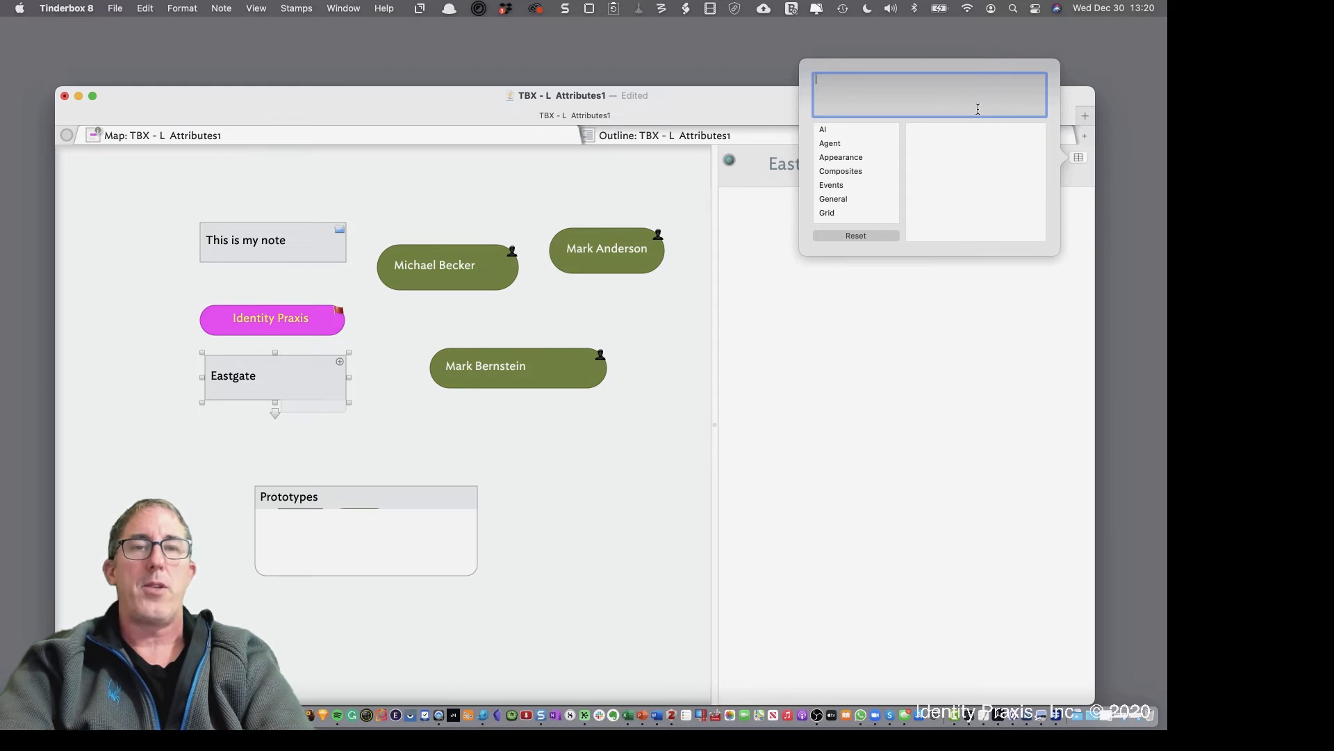
text(Ora)
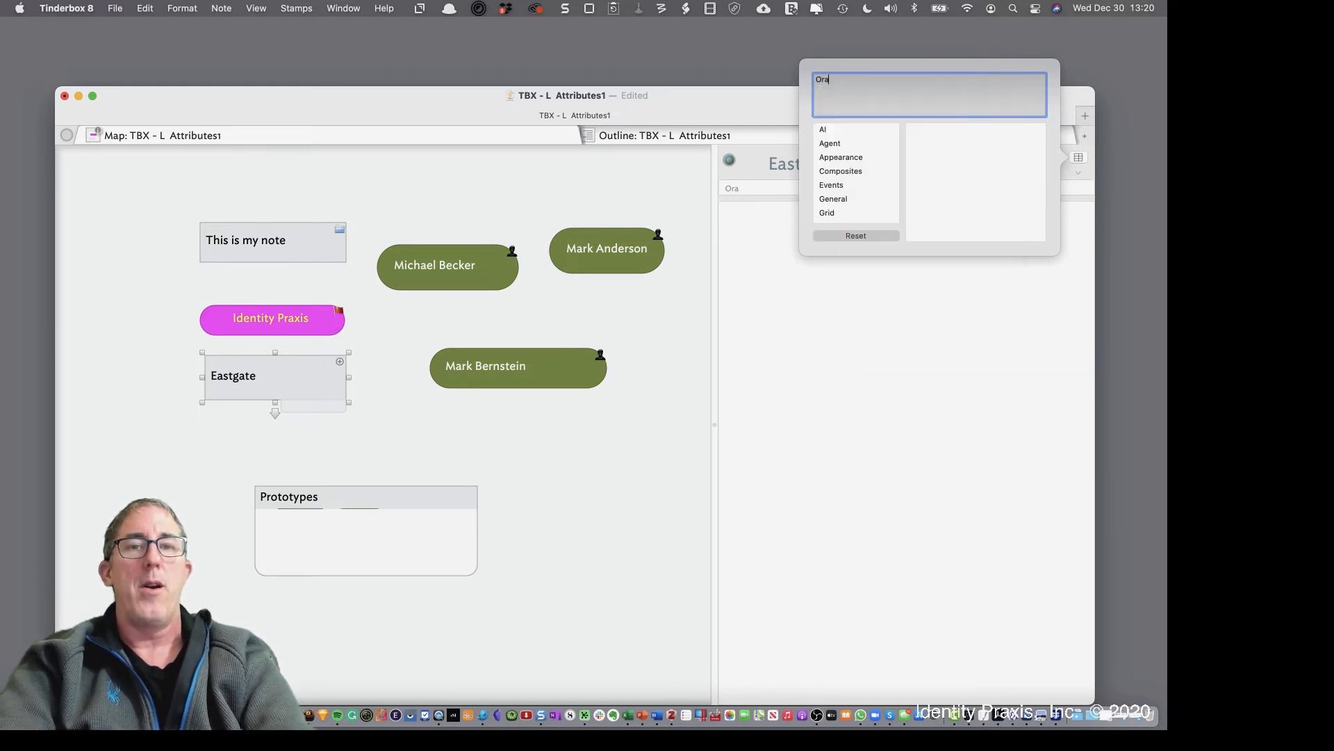
key(BackSpace)
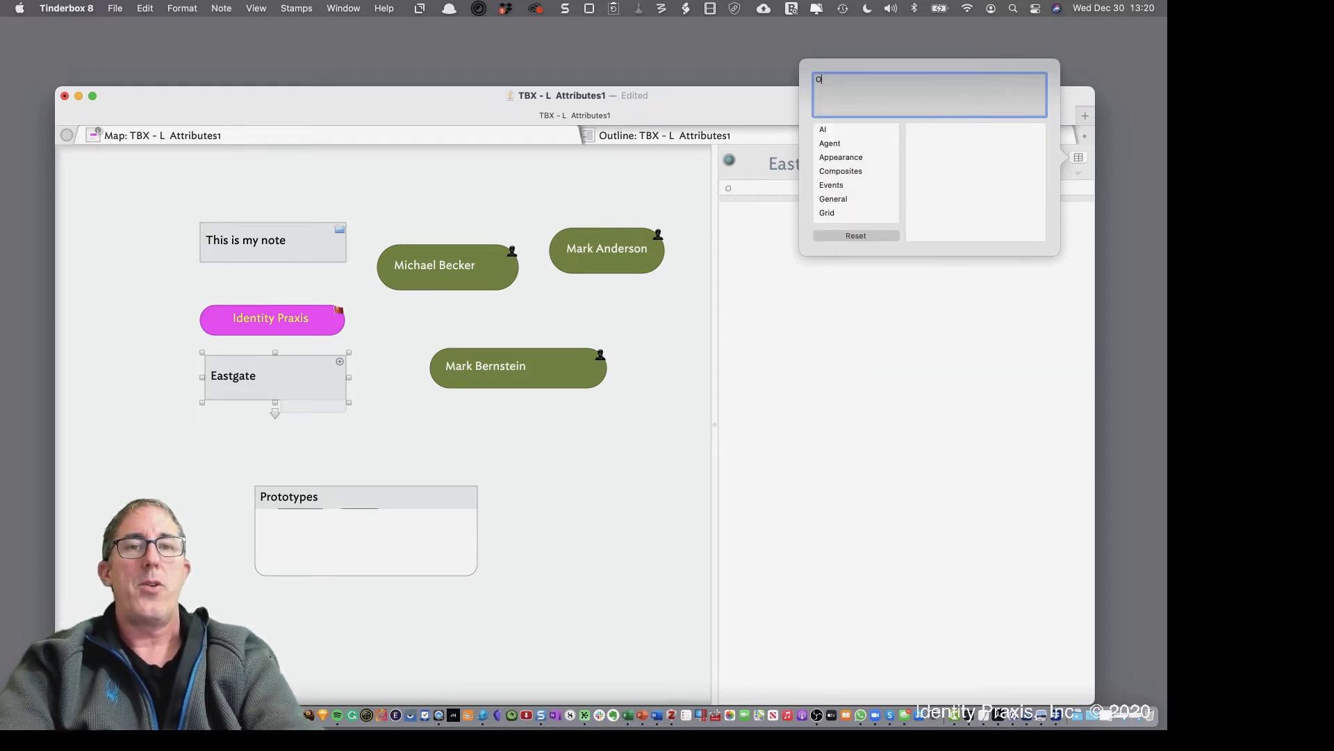
text(r)
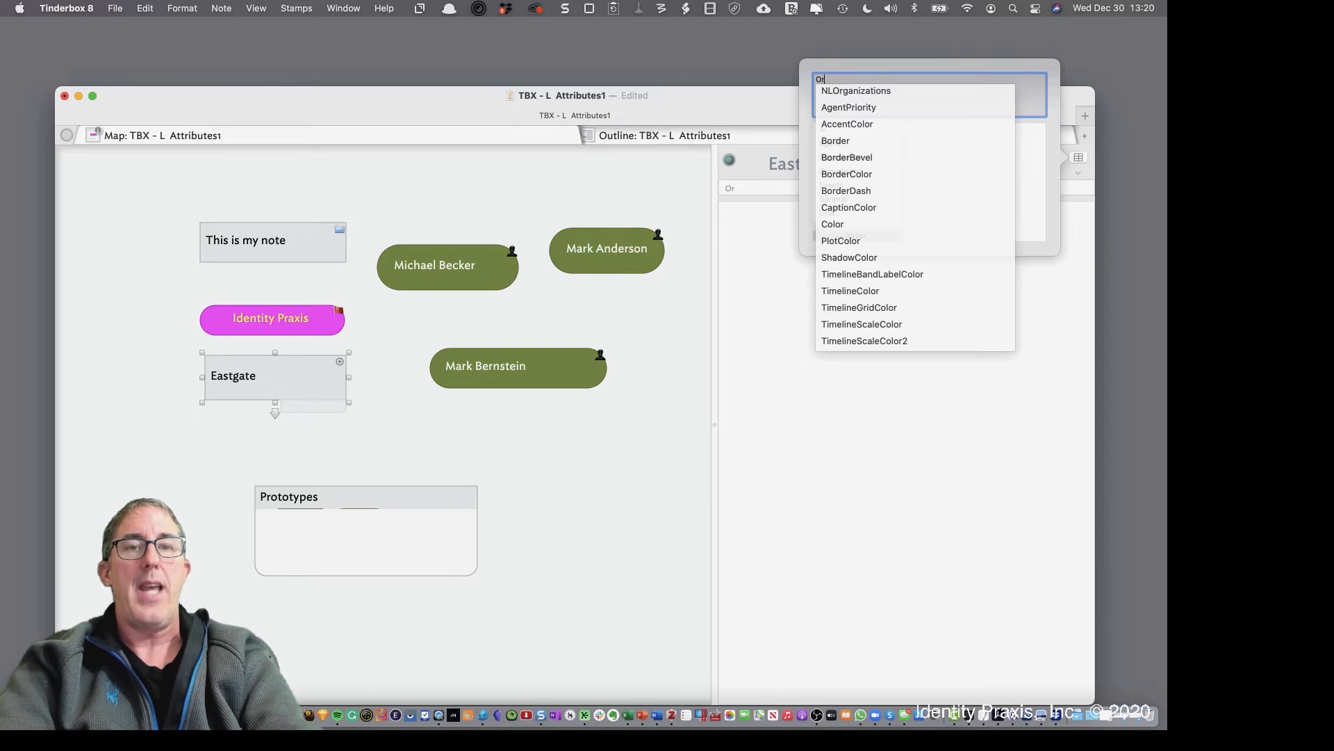
text(g)
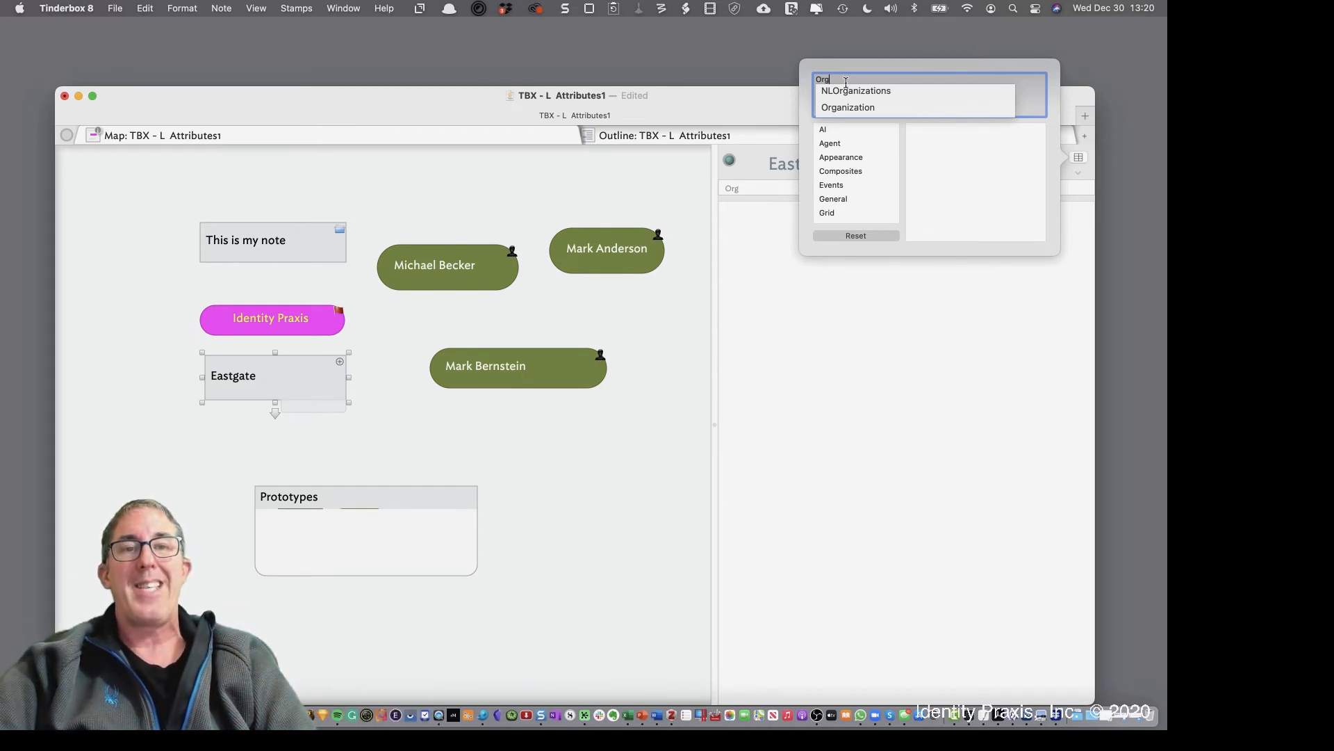
click(845, 108)
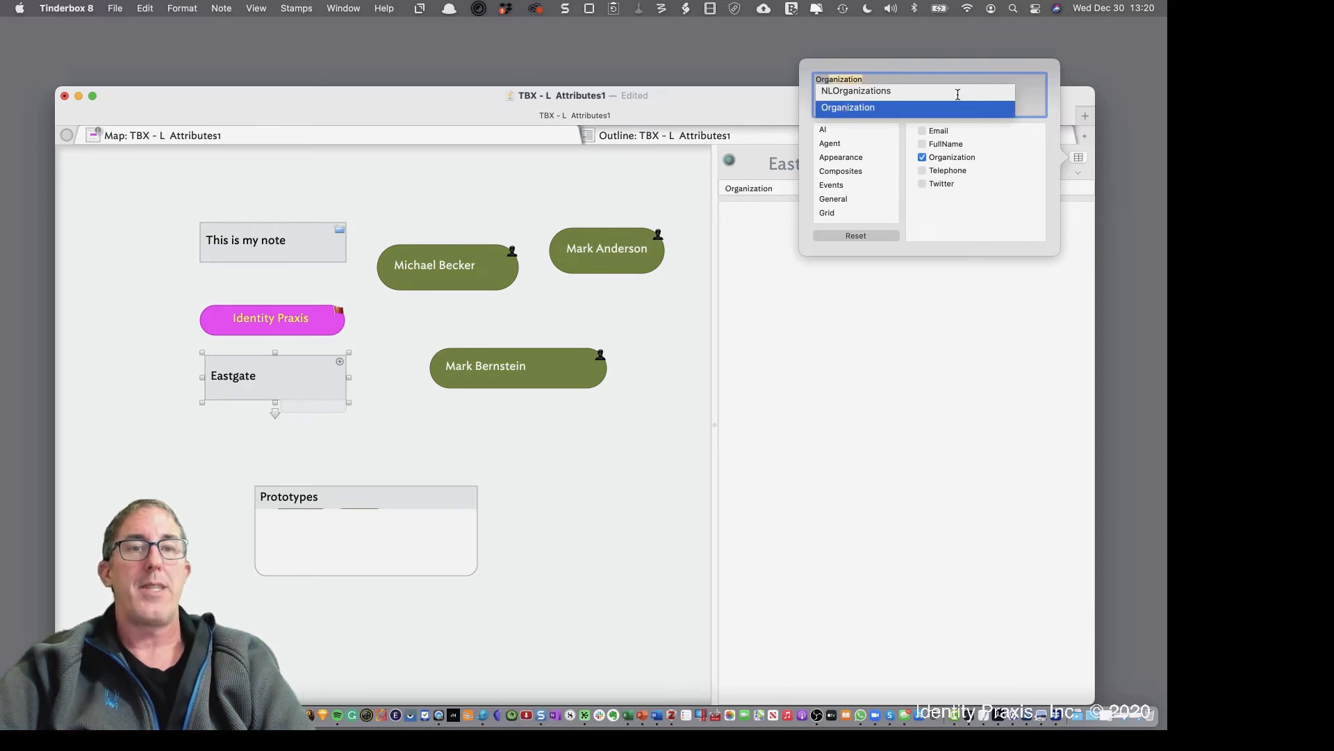
click(1037, 98)
key(Return)
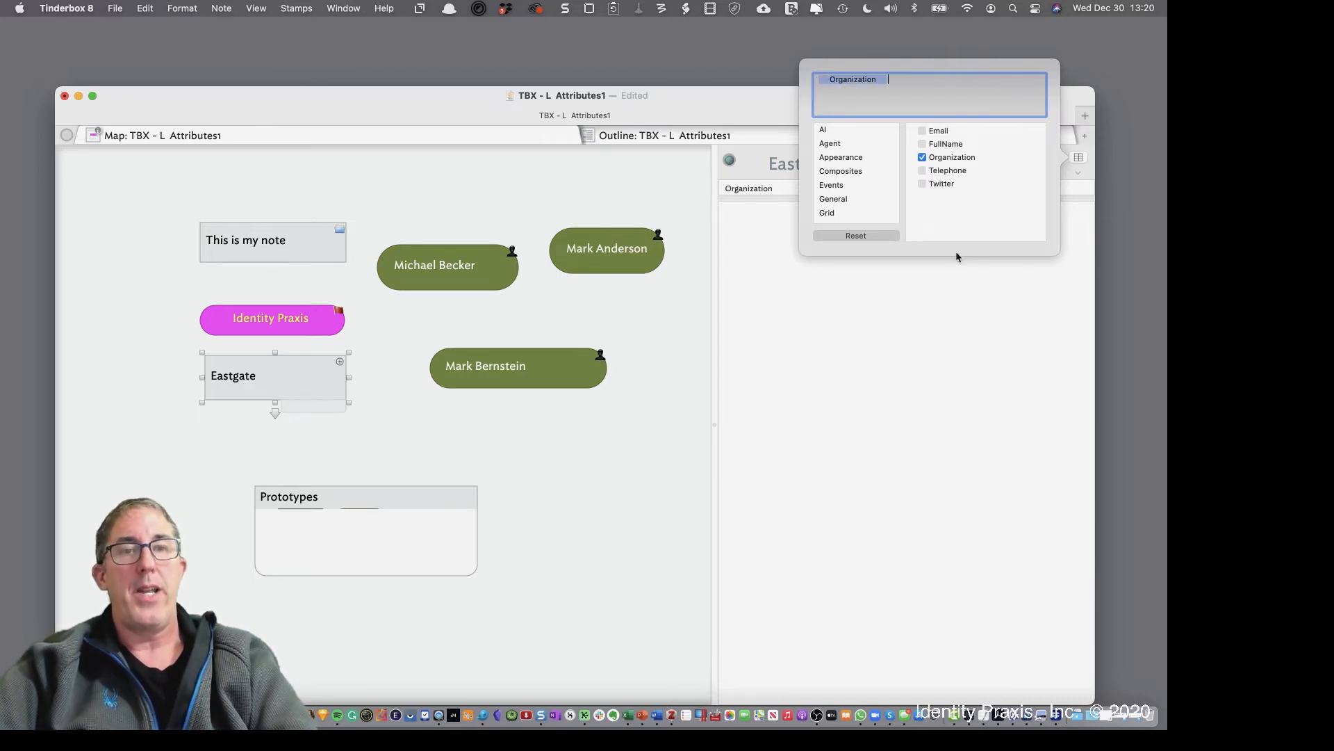
click(933, 316)
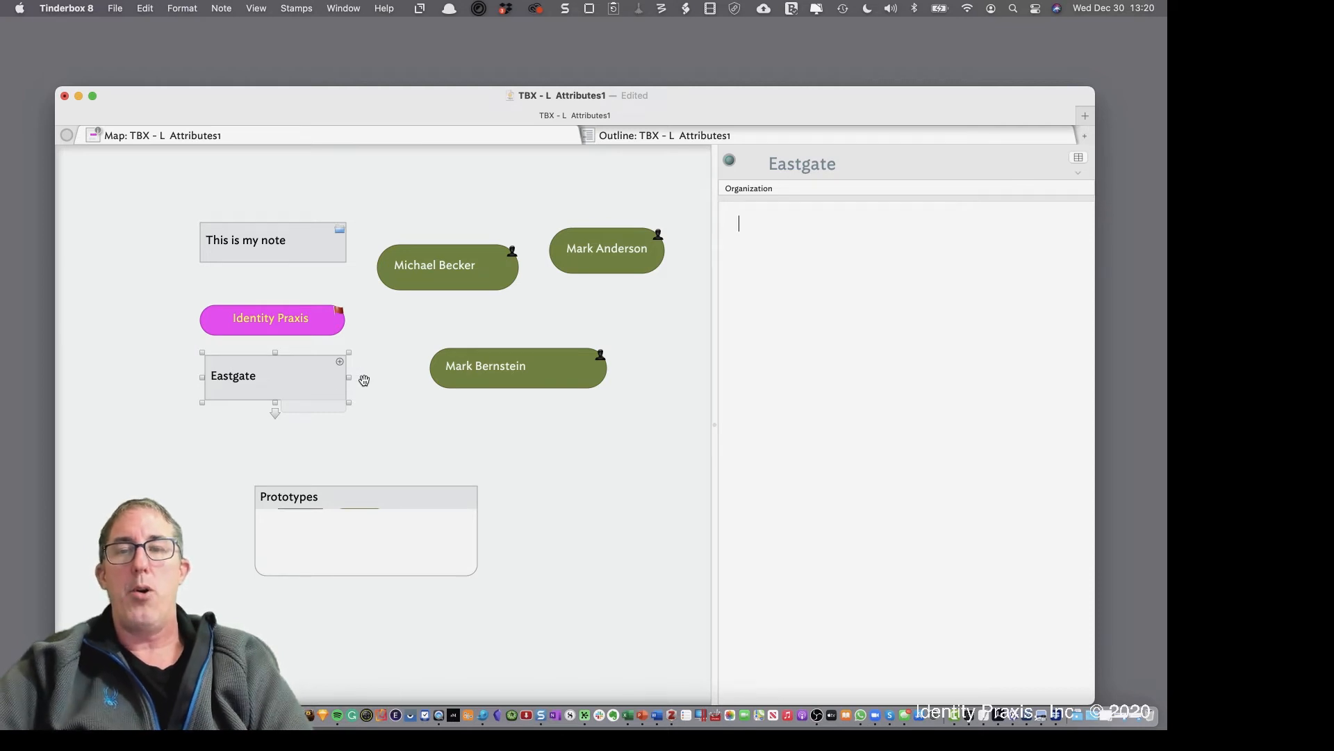
click(779, 187)
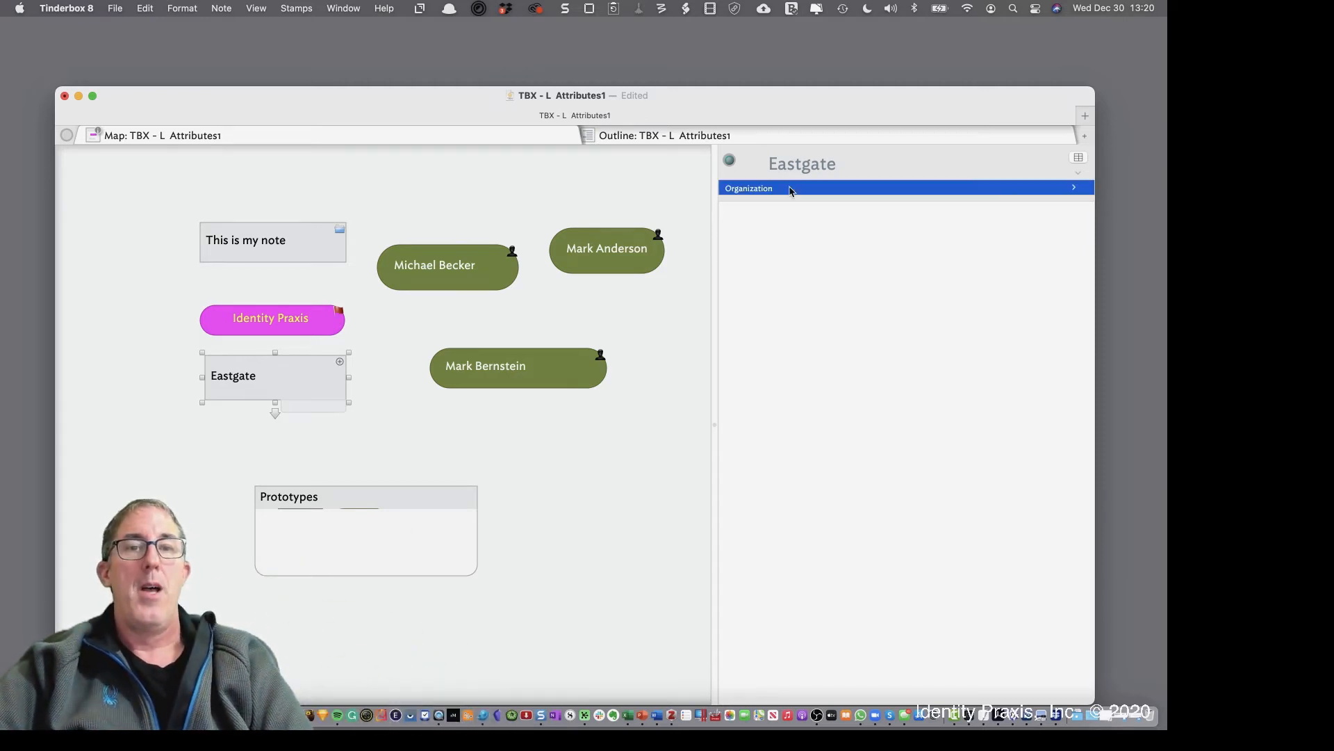
click(1073, 187)
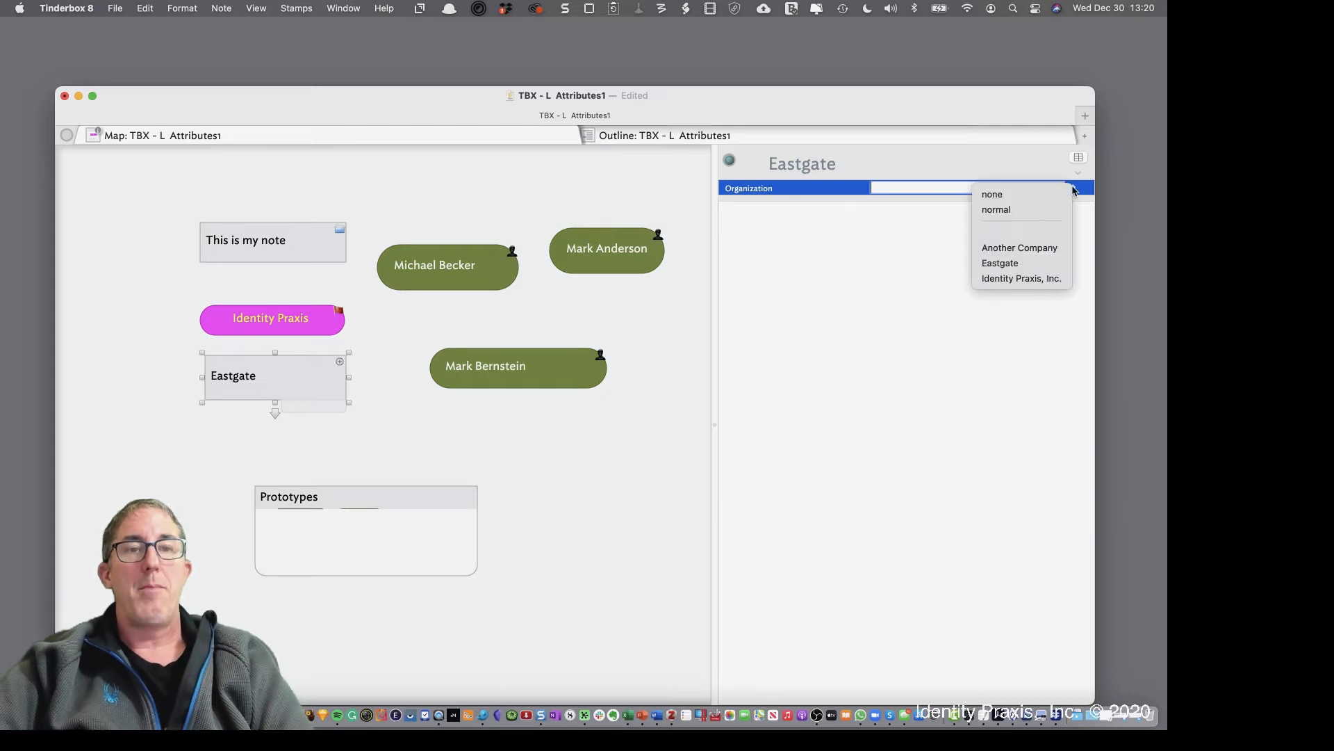
Choose Eastgate from the Organization suggestions and refocus the map
click(1004, 263)
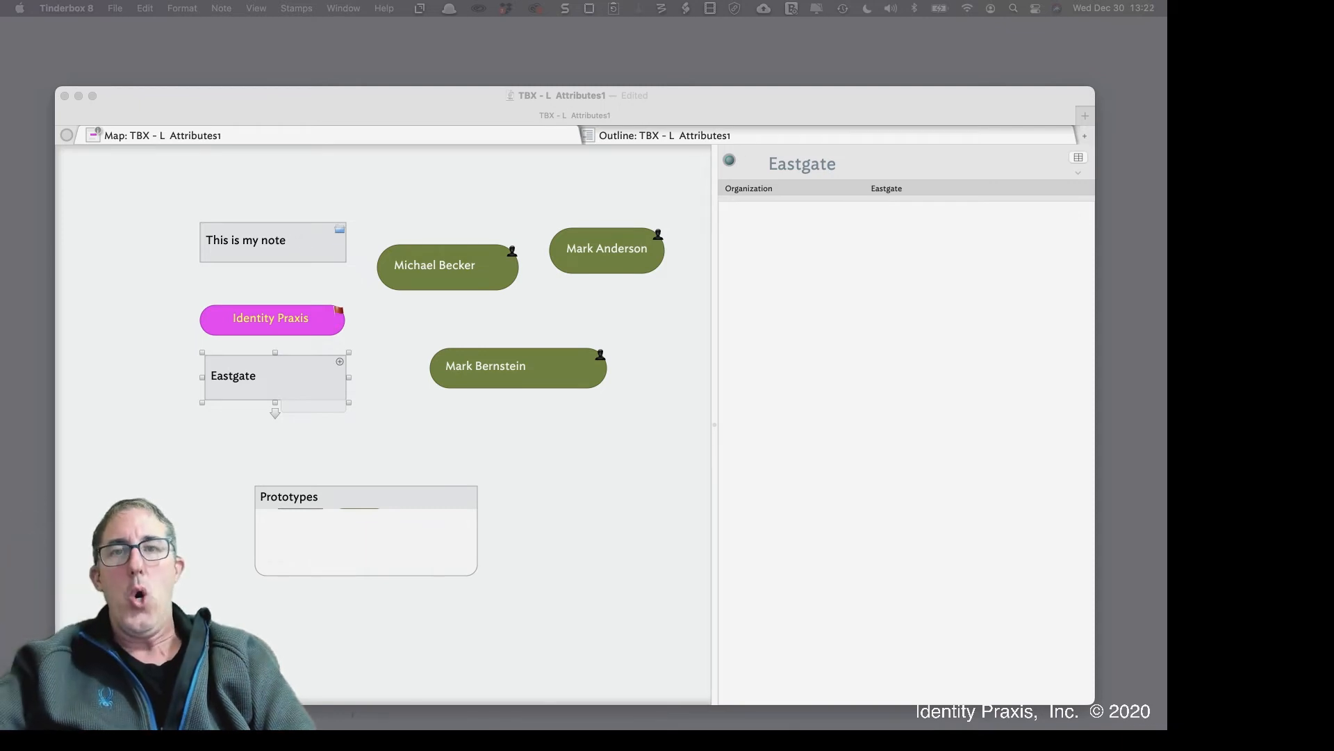
click(414, 437)
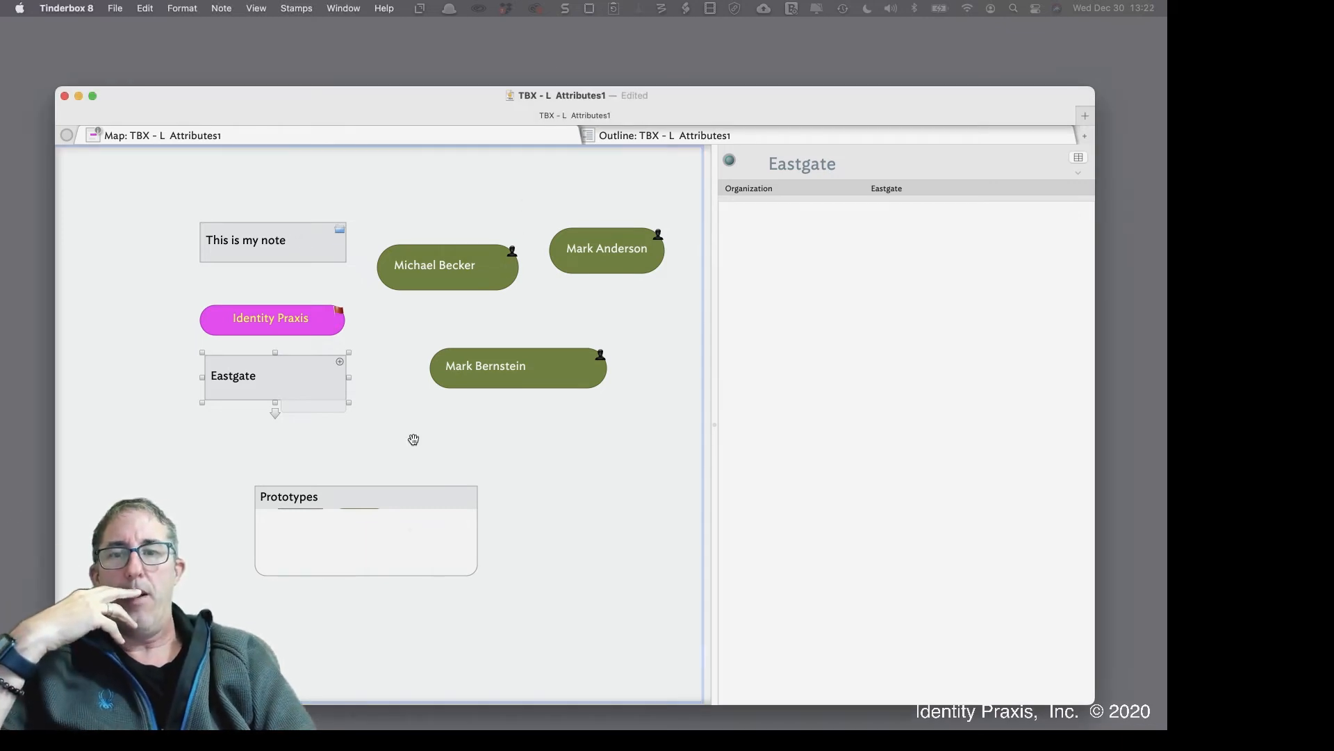
Open the first Person note's Get Info panel as a separate, enlarged attributes window
right_click(489, 271)
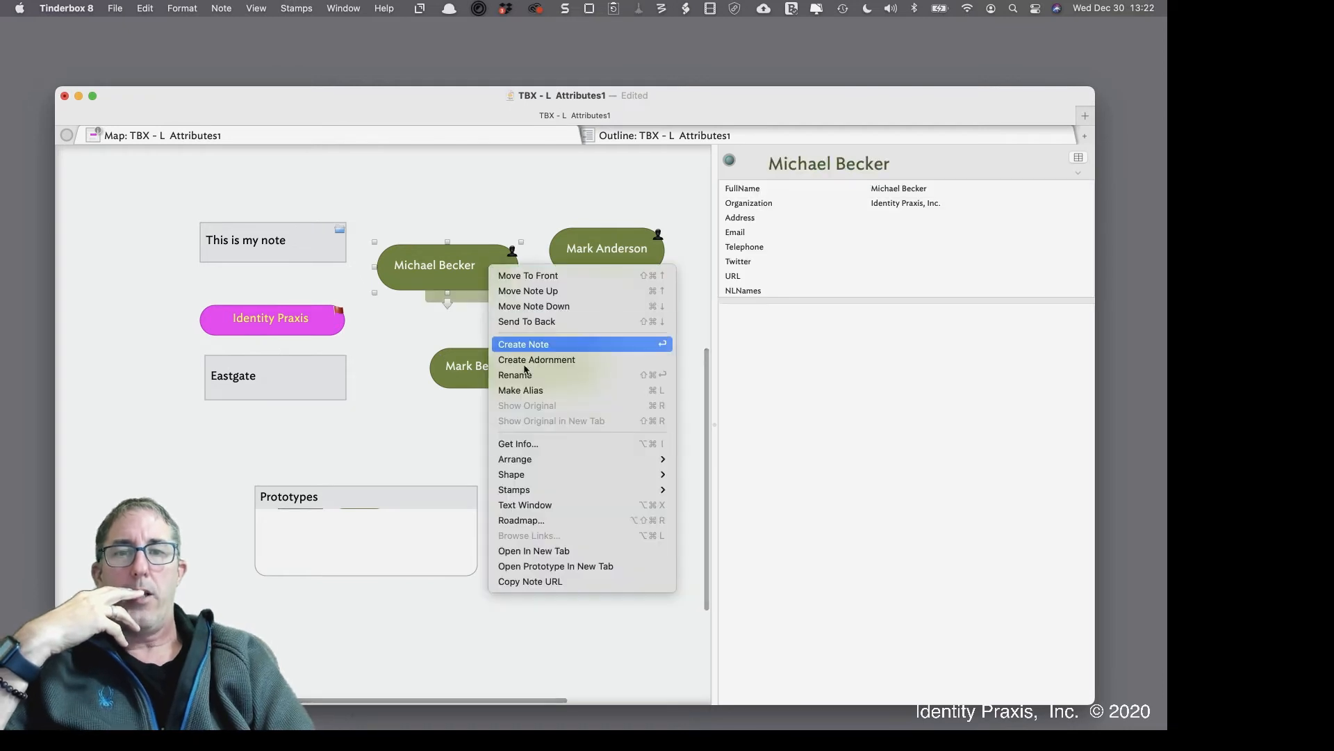
click(557, 446)
drag(541, 168, 485, 225)
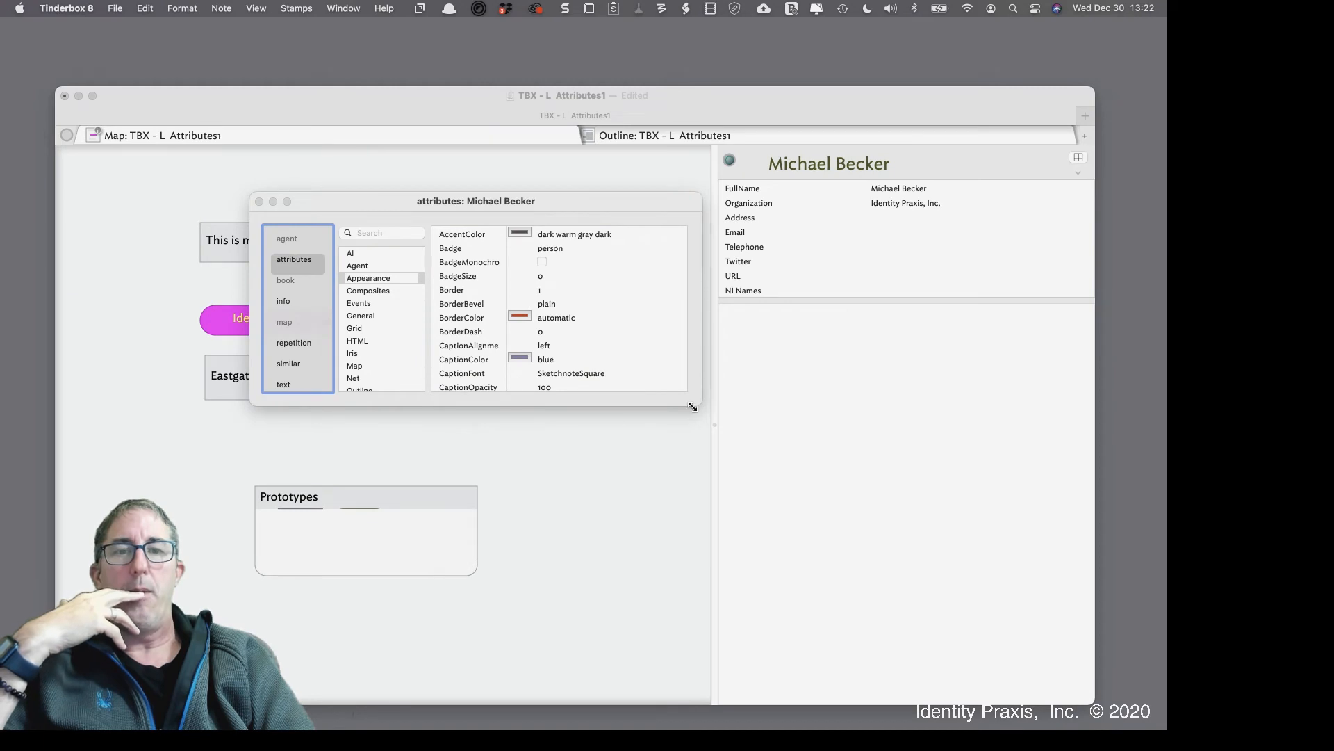
drag(701, 405, 869, 583)
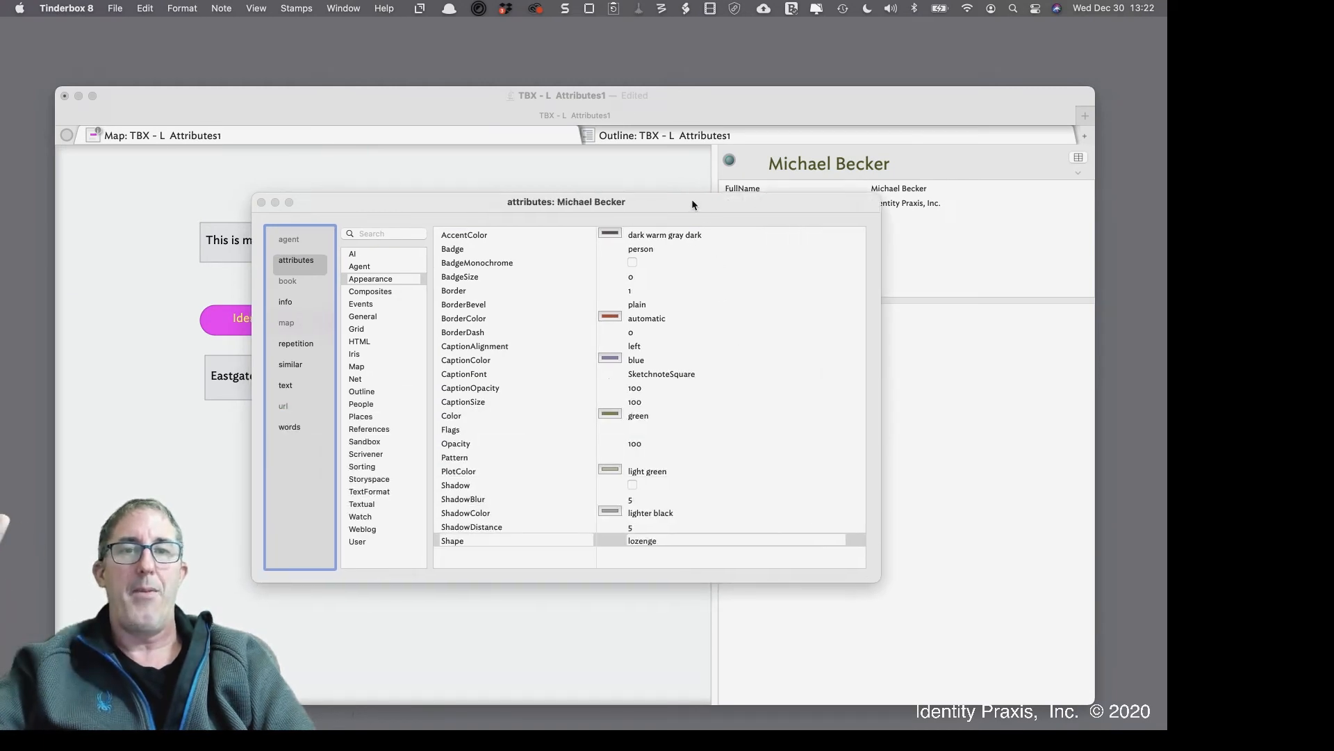
mouse_move(691, 199)
mouse_down()
mouse_move(799, 215)
mouse_move(757, 200)
mouse_move(765, 190)
mouse_move(678, 196)
mouse_up()
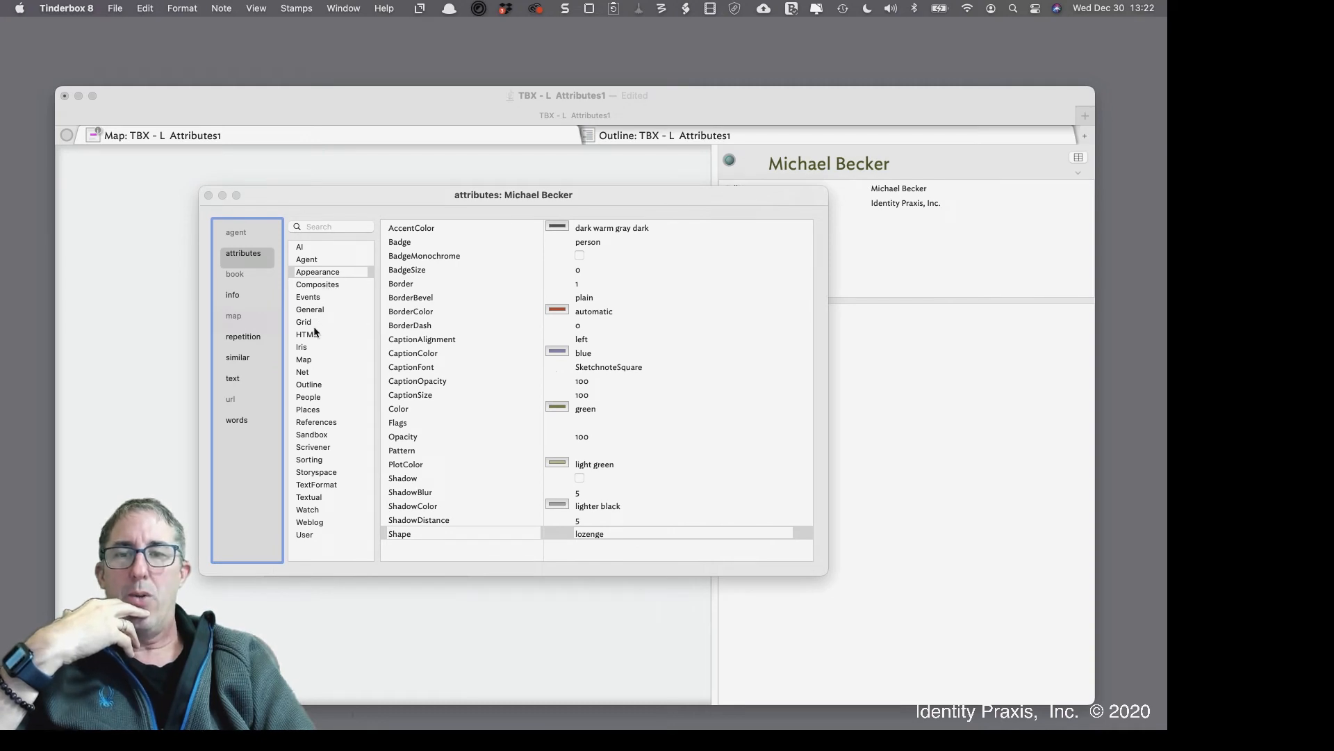
Show the People category, point out Email, FullName, Organization, Telephone and Twitter, then move the window aside
click(320, 402)
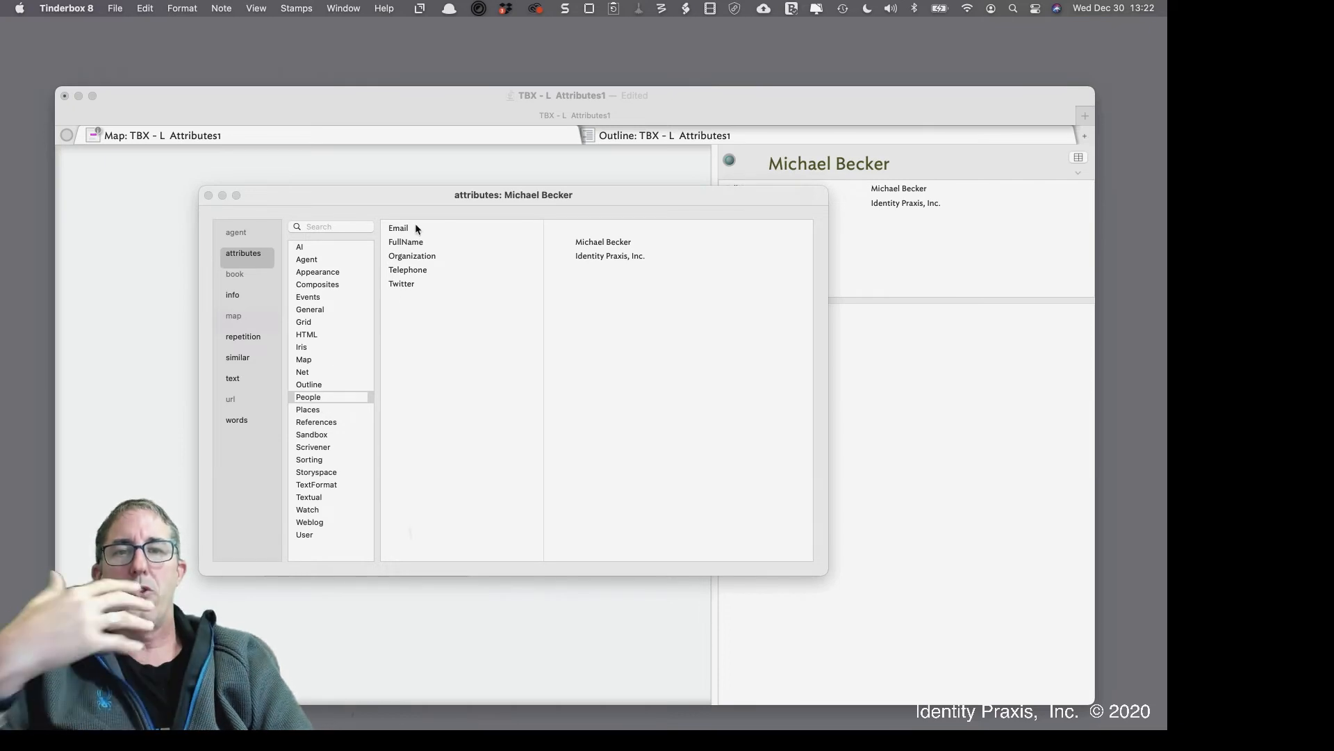
click(415, 226)
click(416, 244)
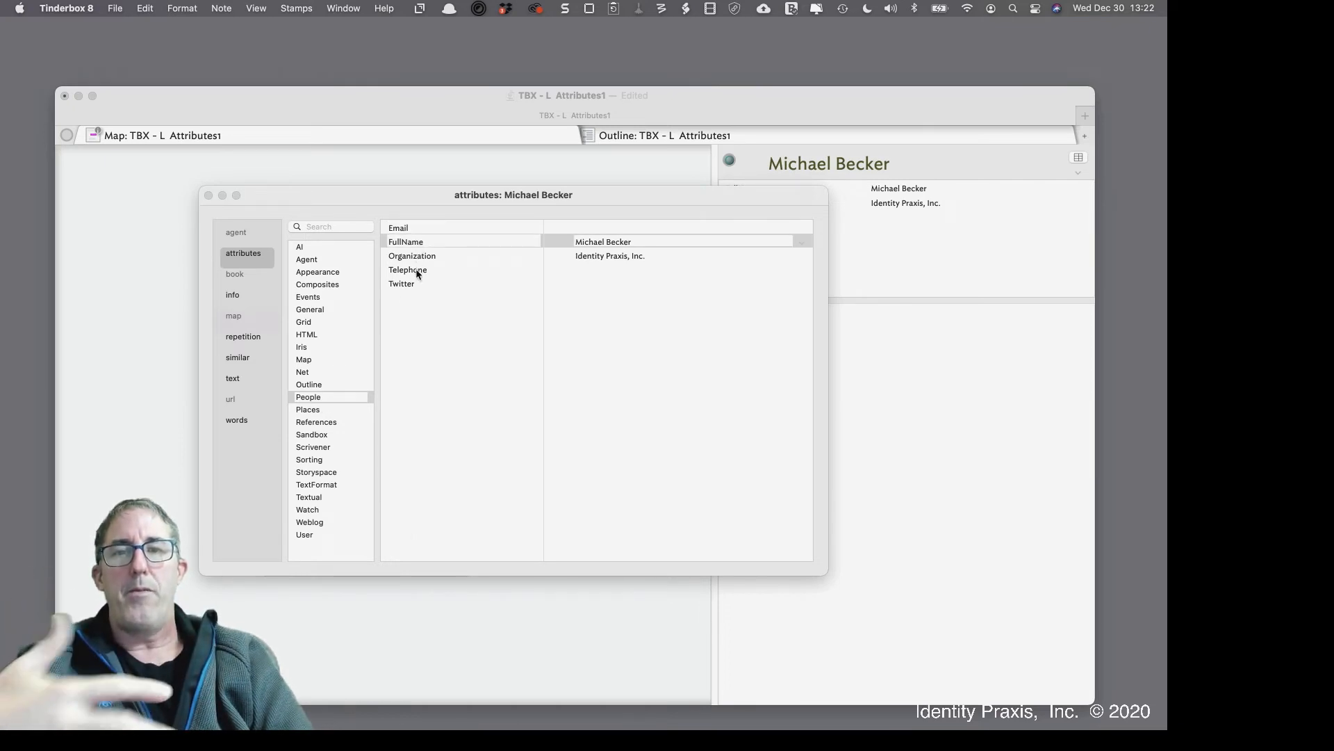
click(420, 258)
click(418, 271)
click(414, 282)
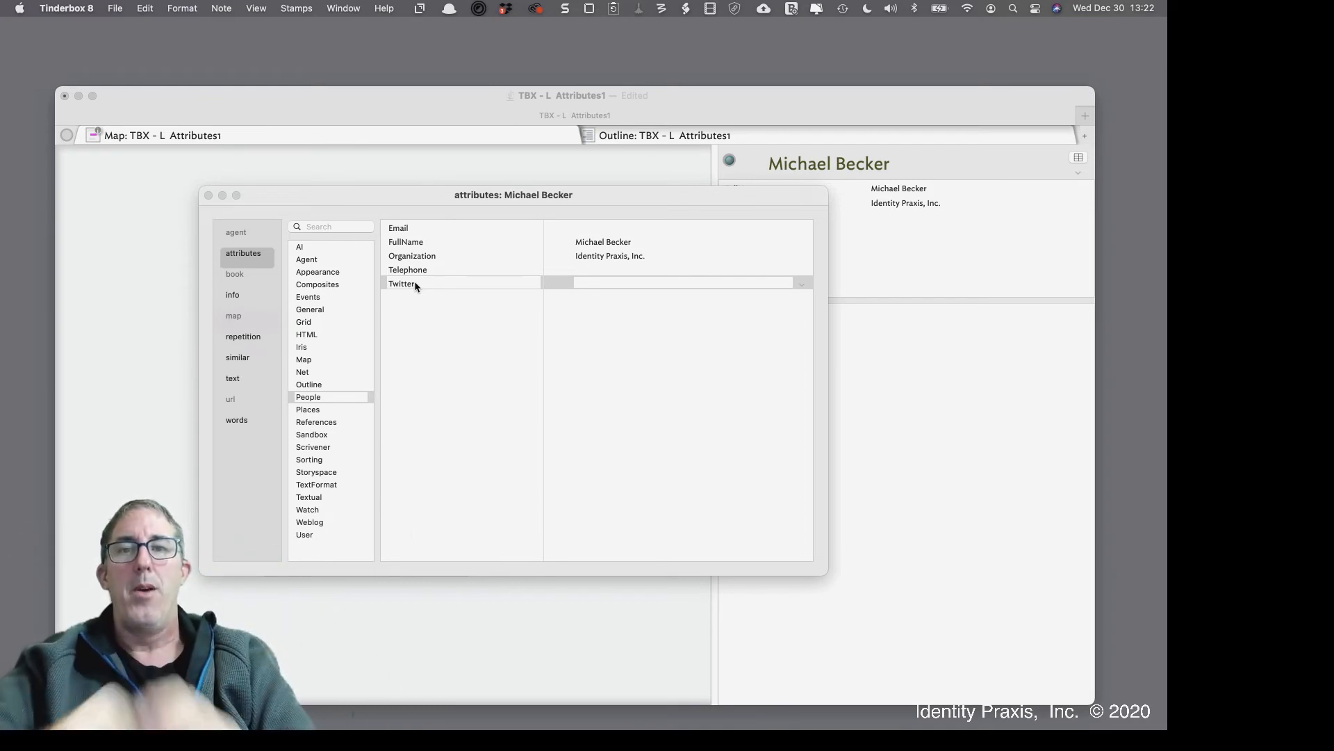
drag(357, 198, 679, 244)
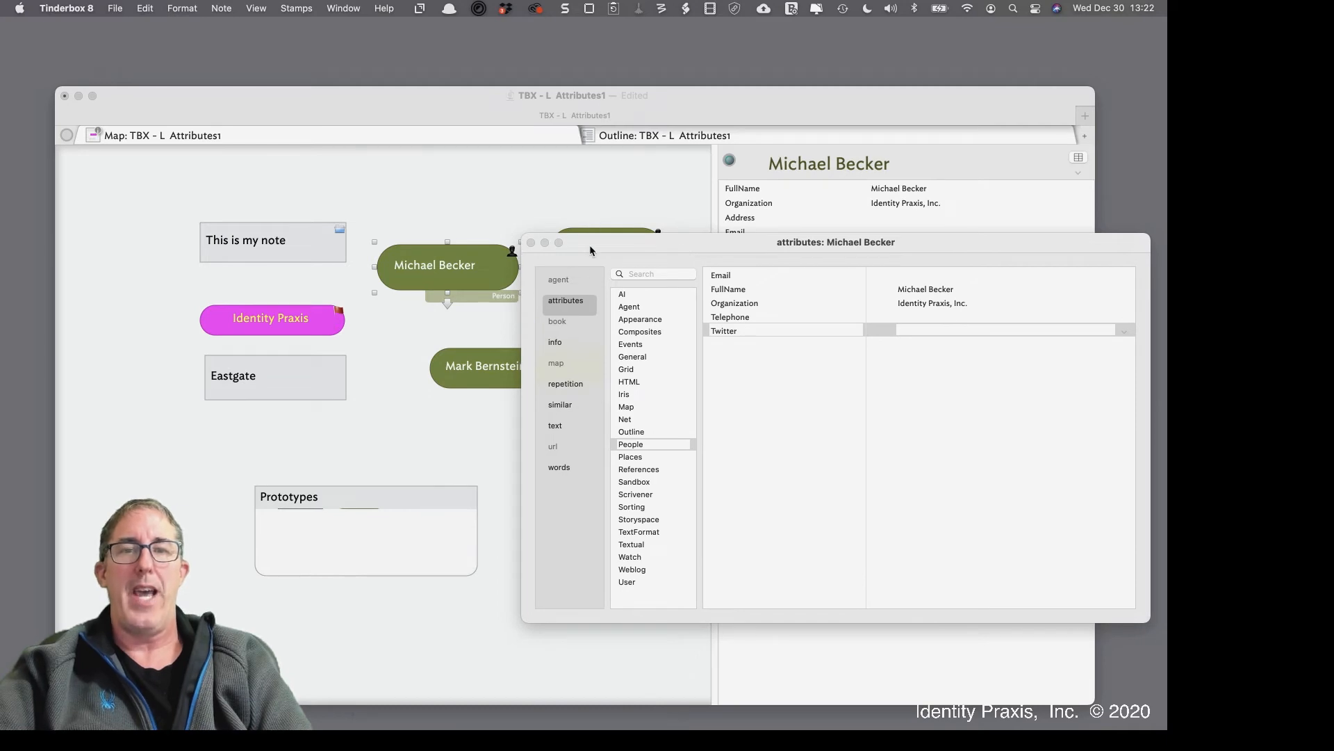
click(568, 208)
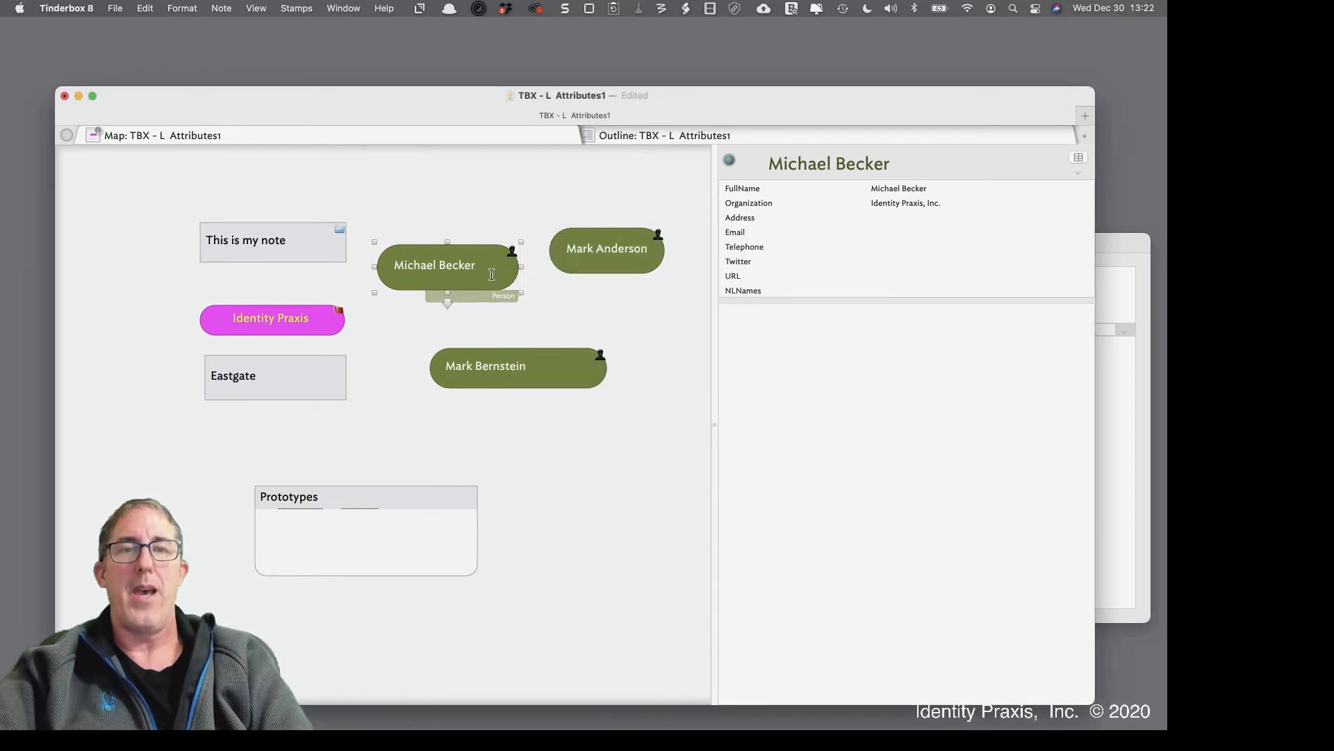
click(1082, 162)
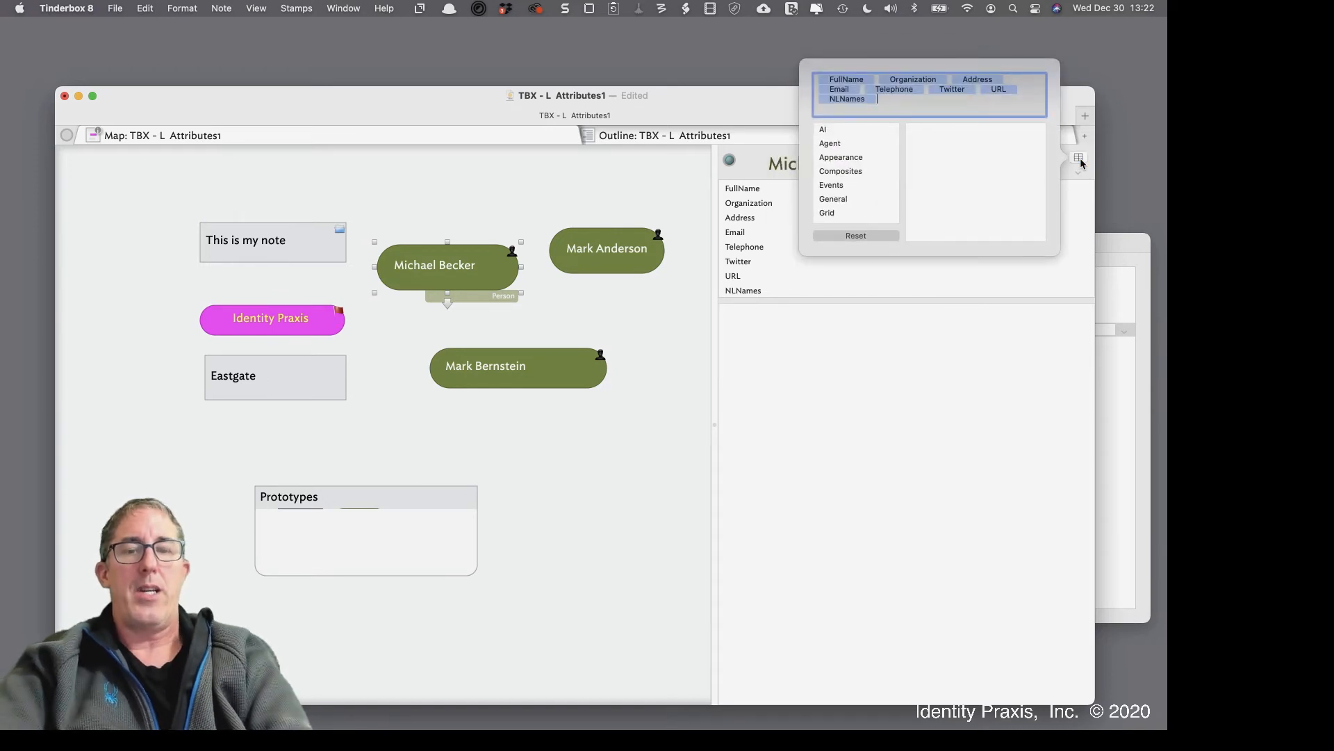
text(LinkedI)
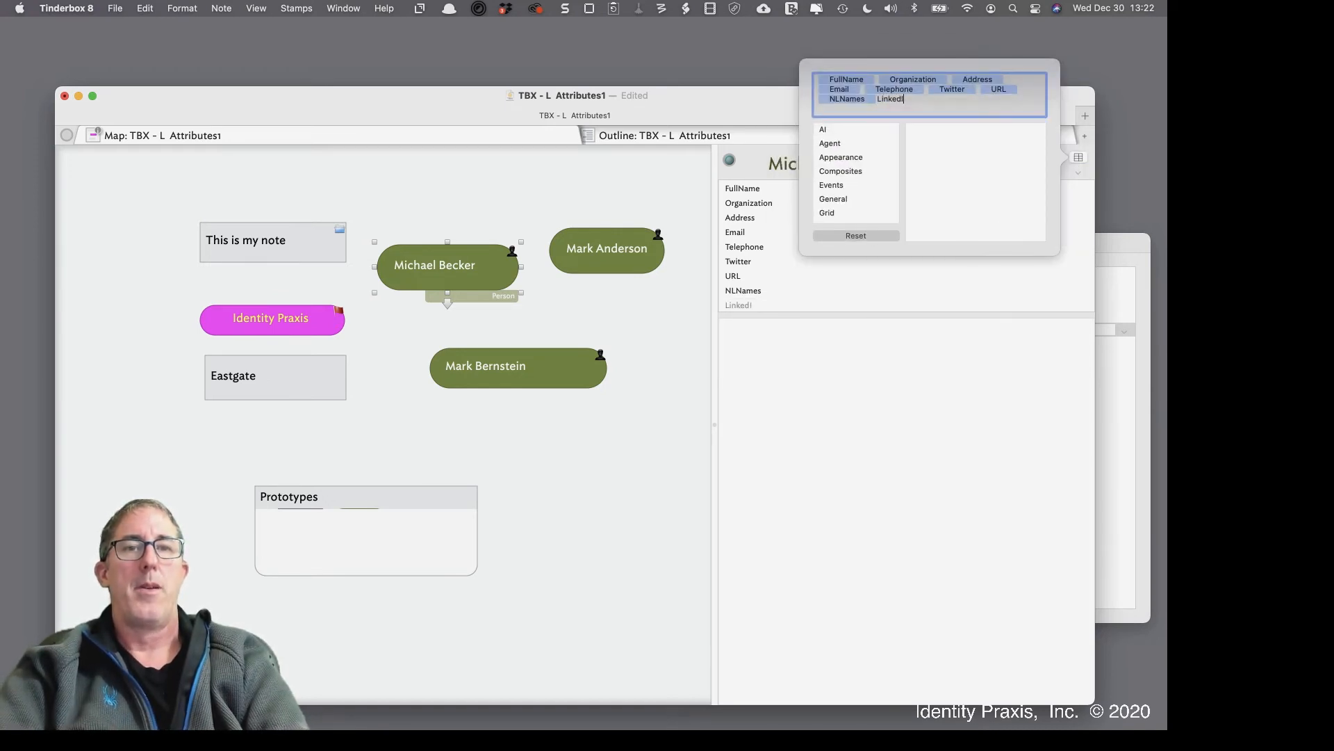
text(nU)
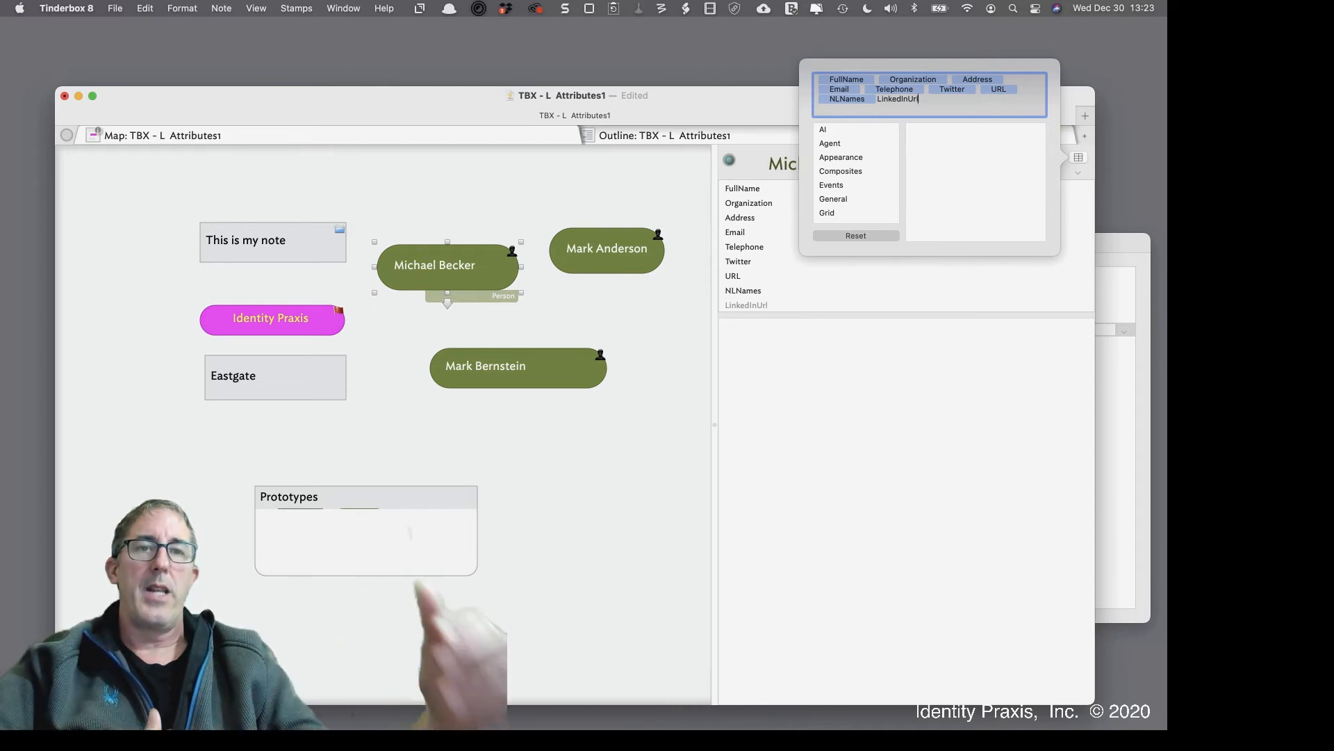
text(RL)
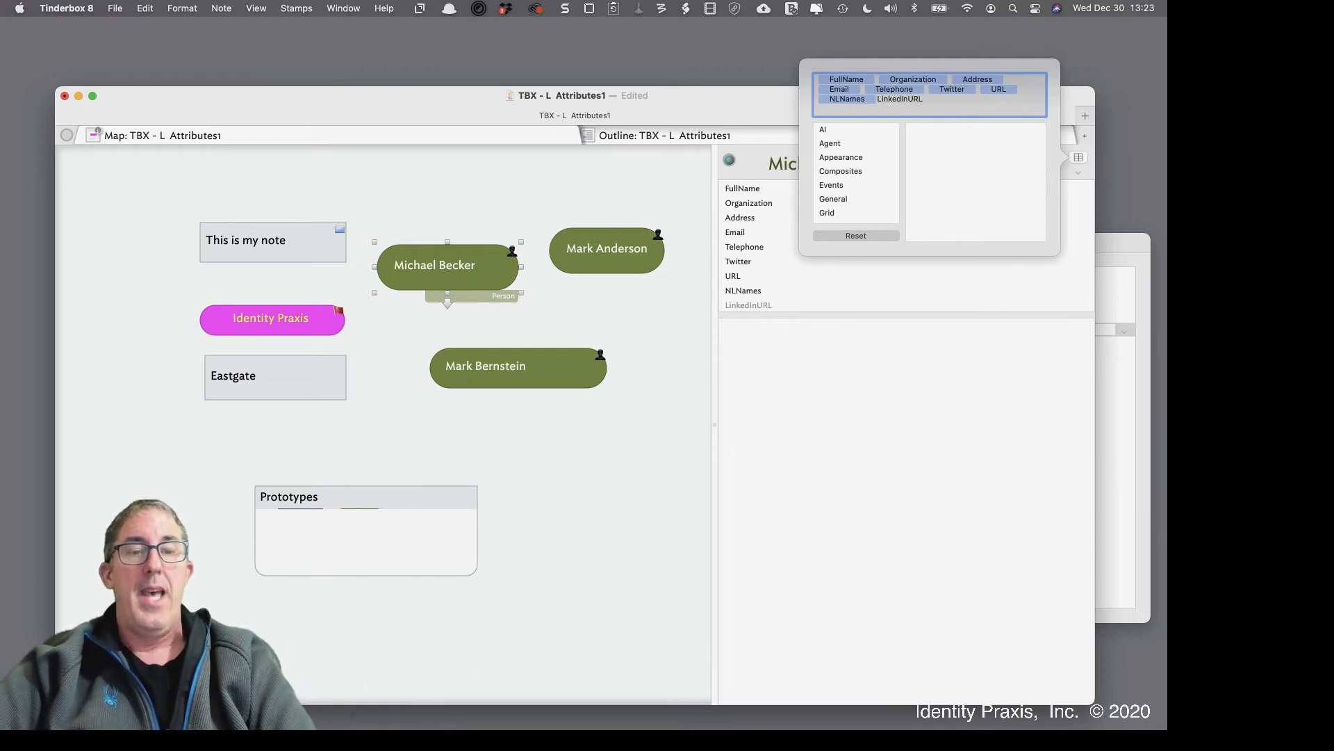
key(Return)
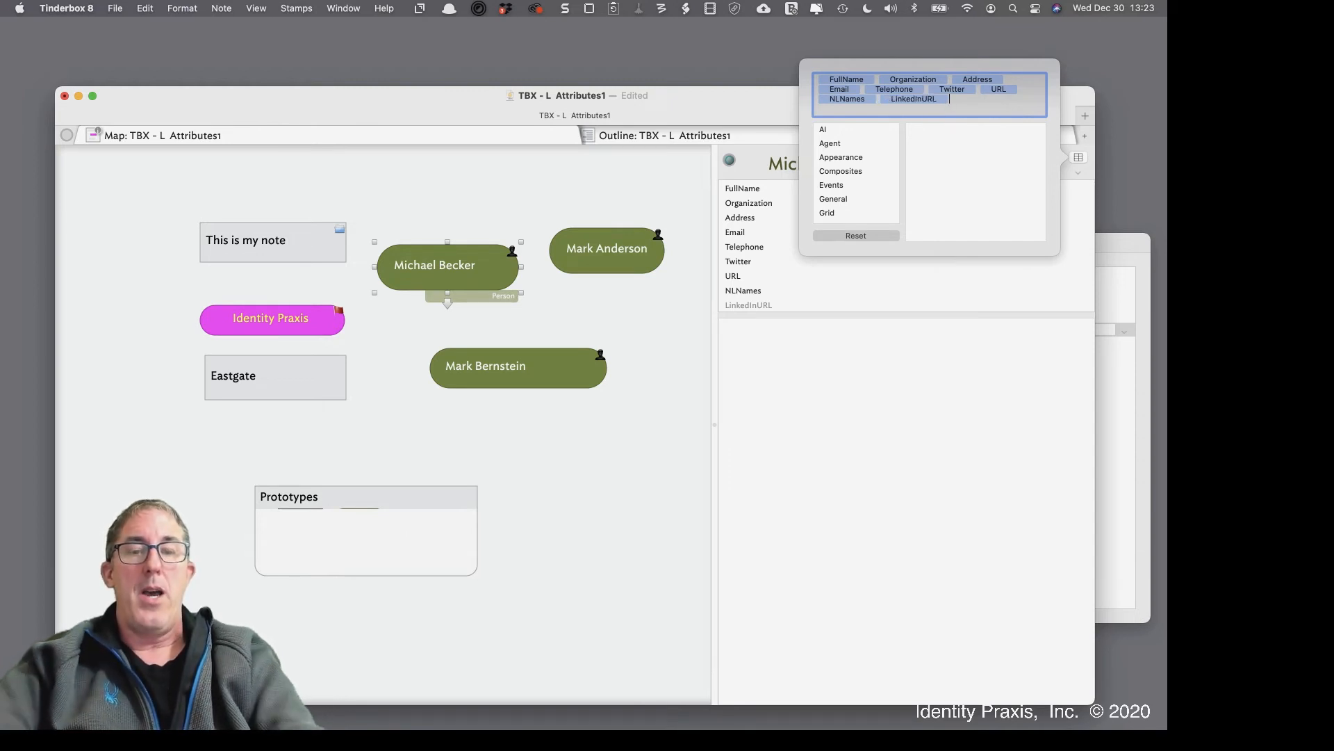
text(Mobi)
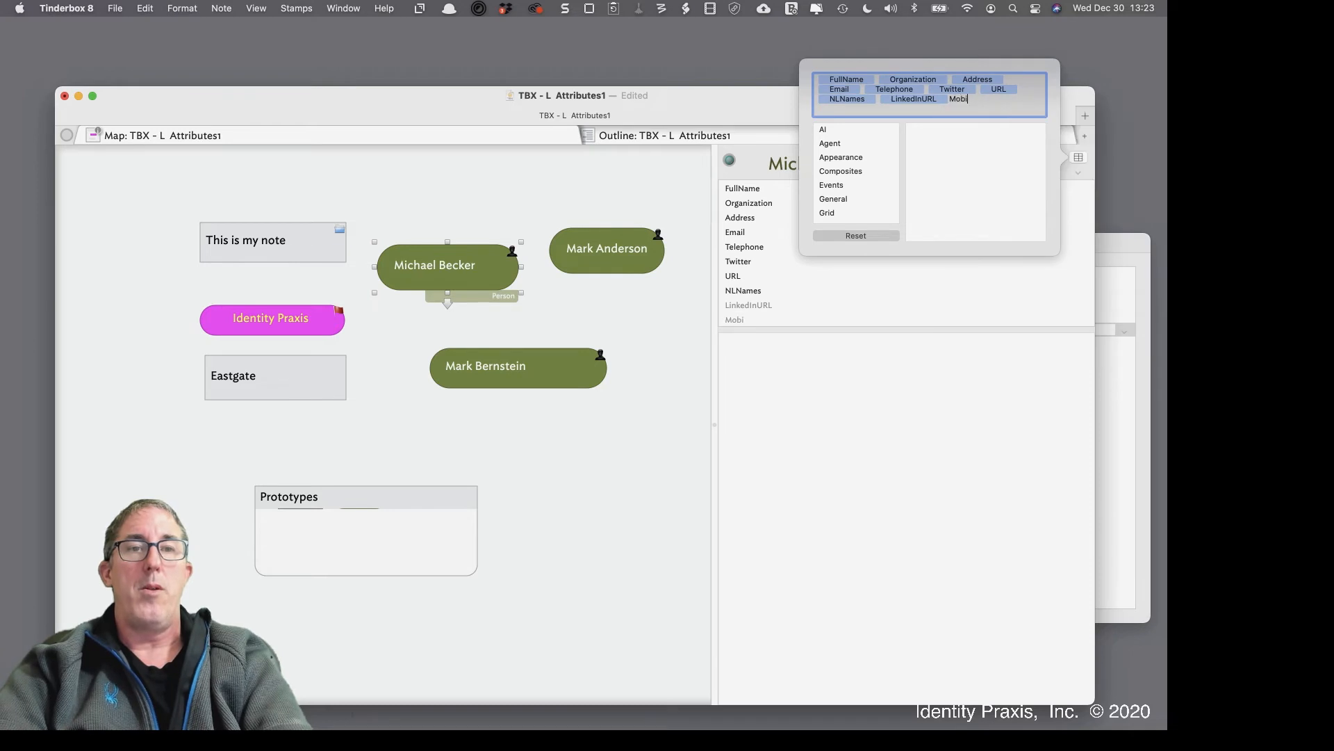
text(lePhone)
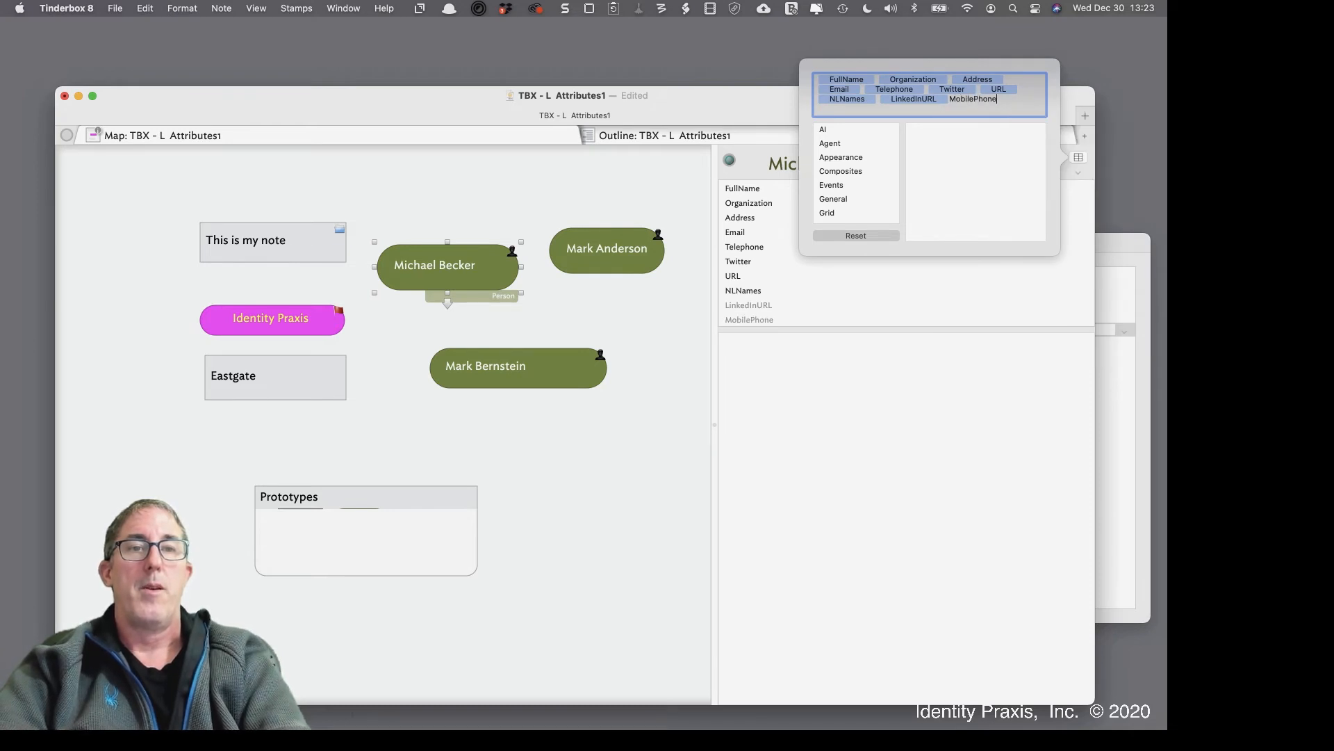
key(Return)
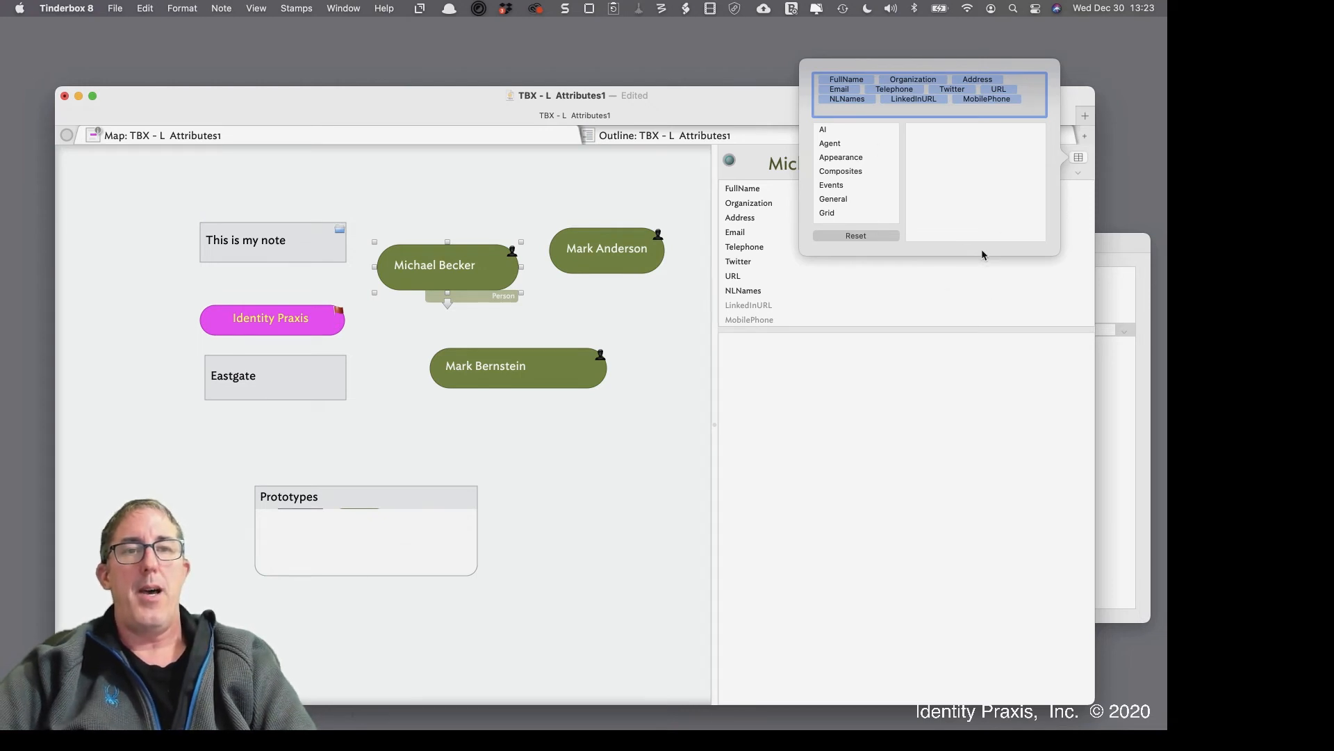
click(894, 453)
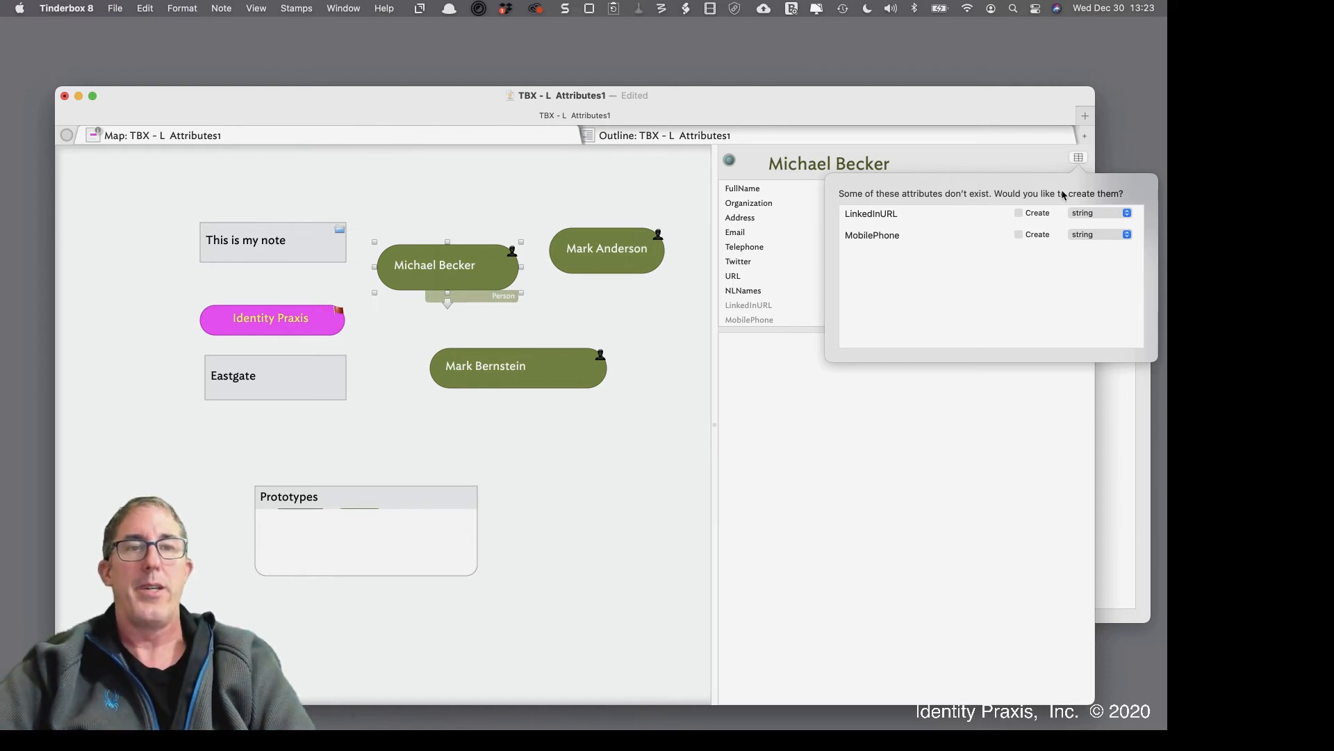
Create LinkedInURL with type URL and MobilePhone with type string
click(1042, 213)
click(1032, 237)
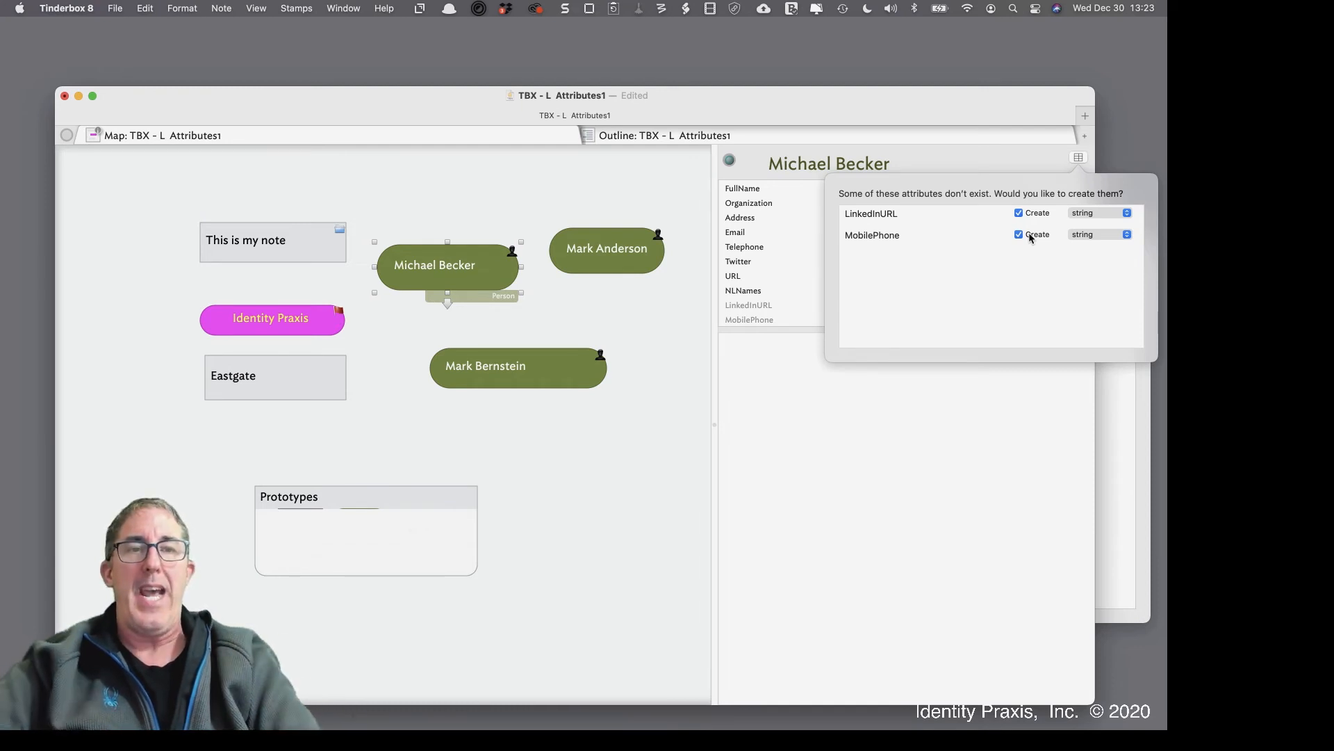
click(1106, 214)
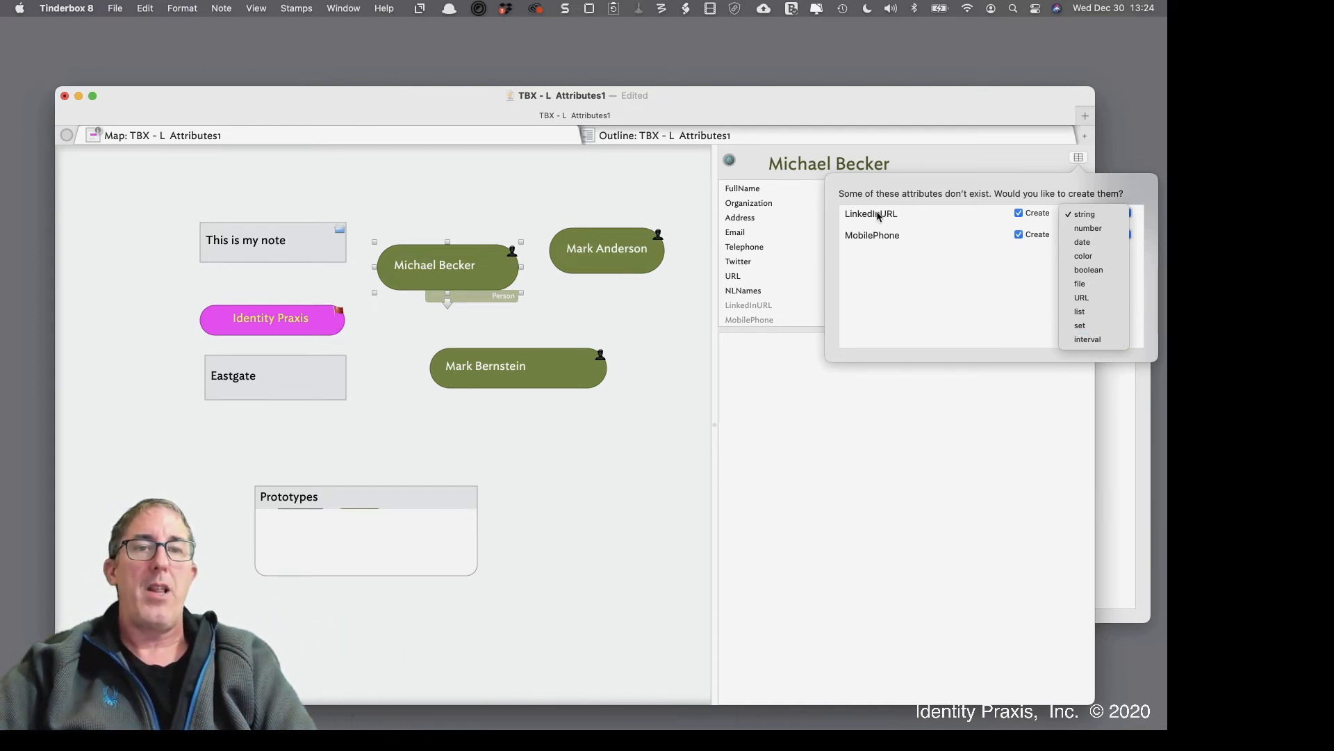
click(1097, 295)
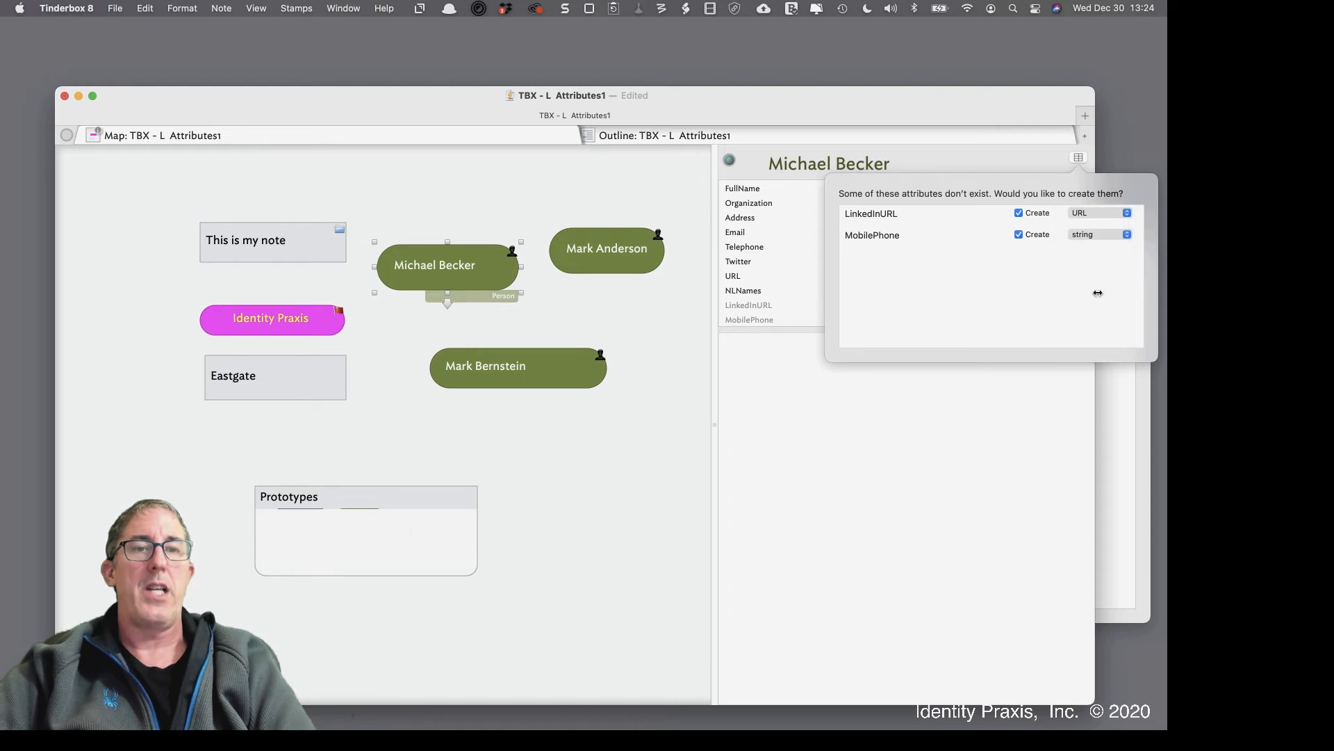
click(1087, 234)
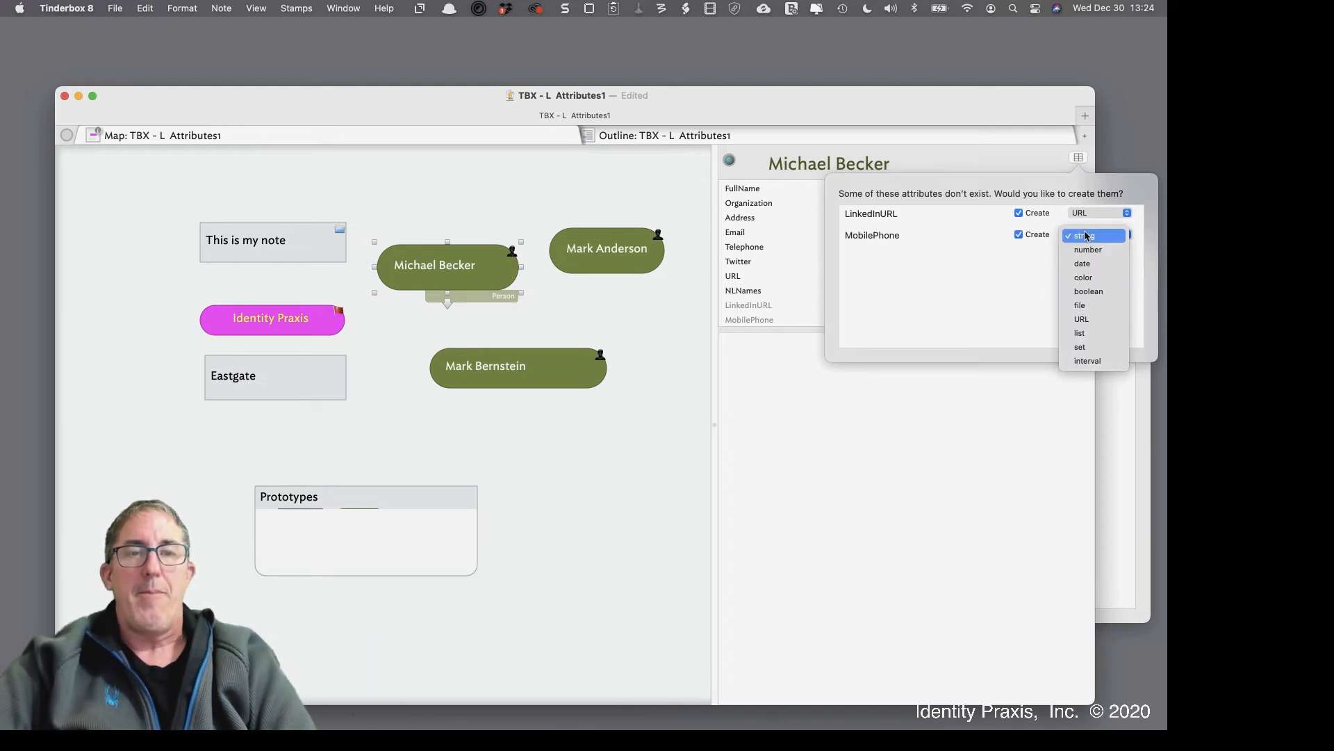
click(912, 324)
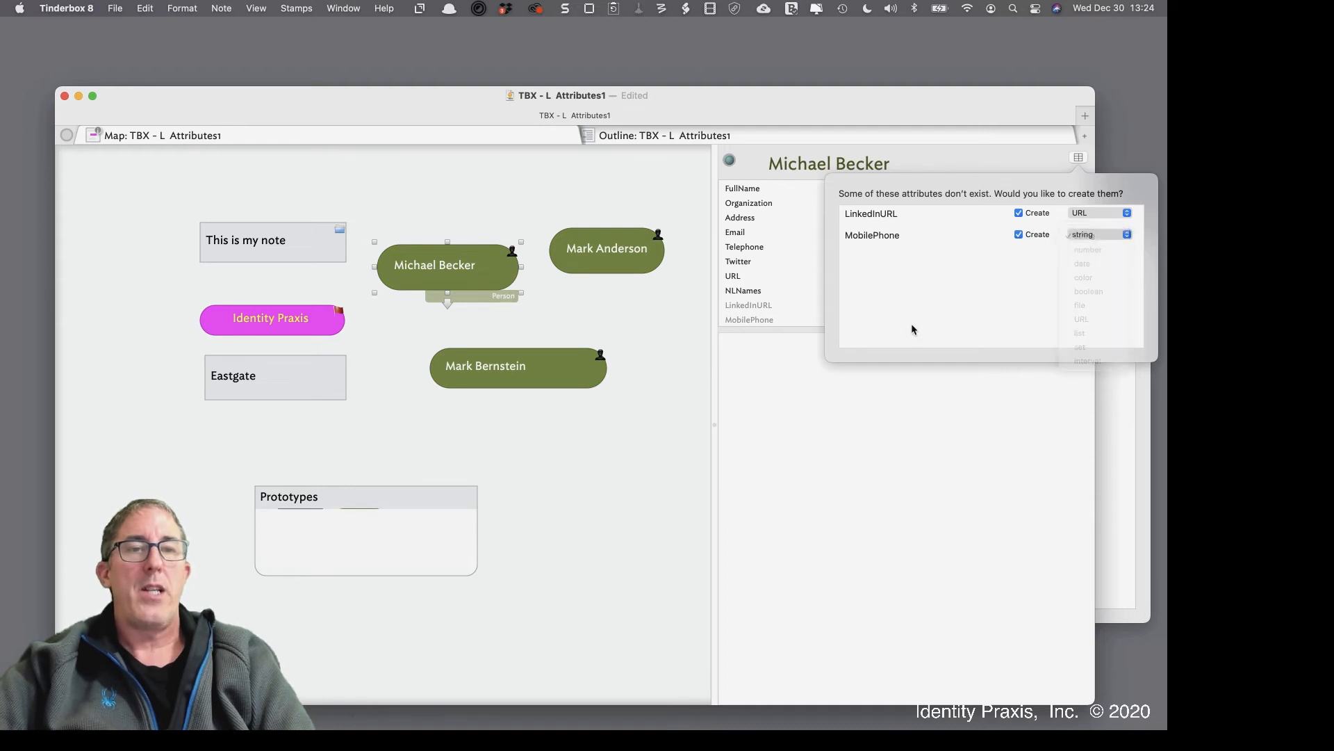
click(900, 409)
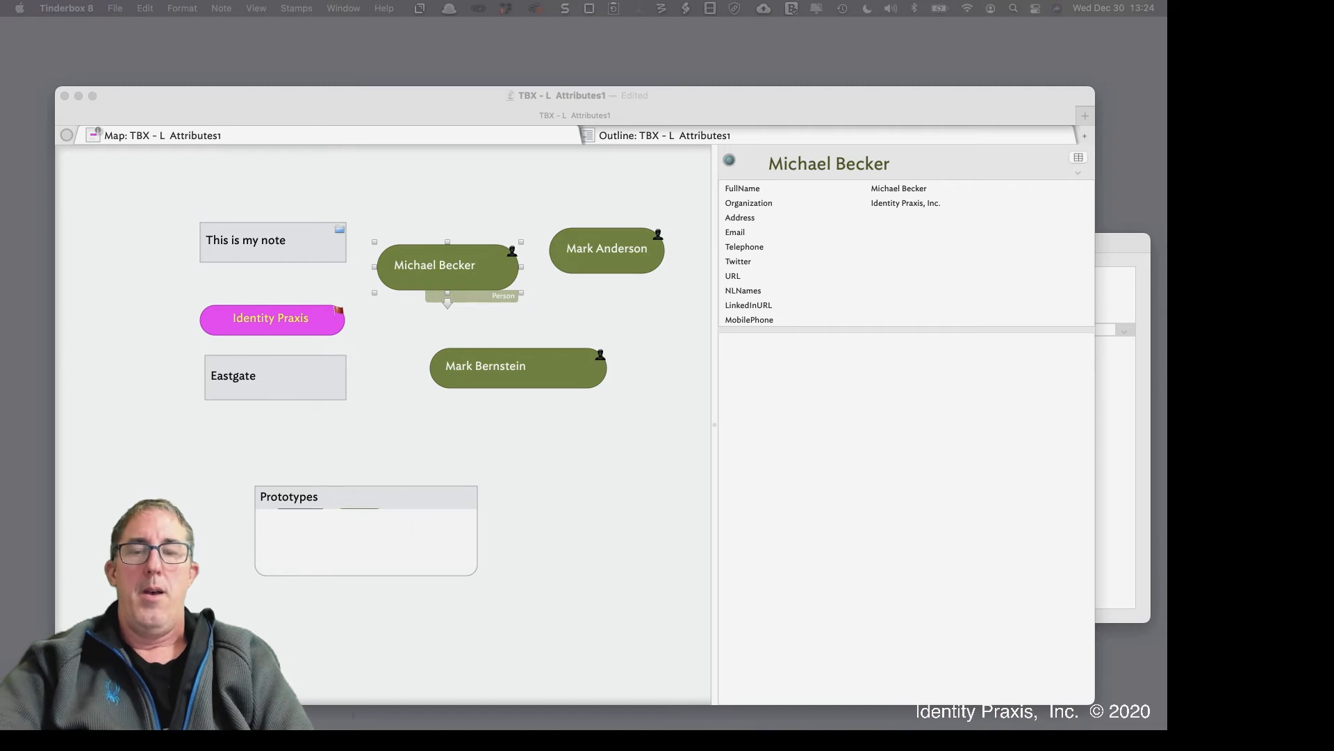
click(834, 310)
click(859, 310)
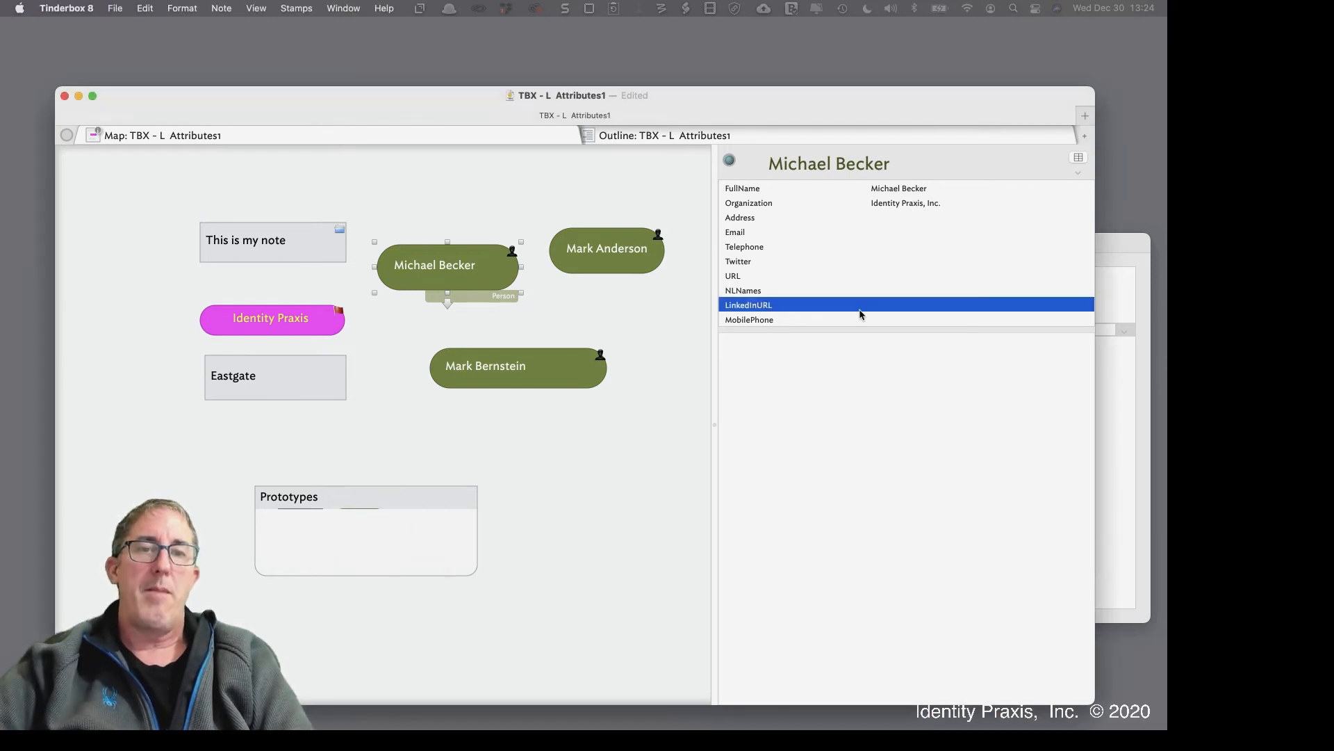
click(880, 307)
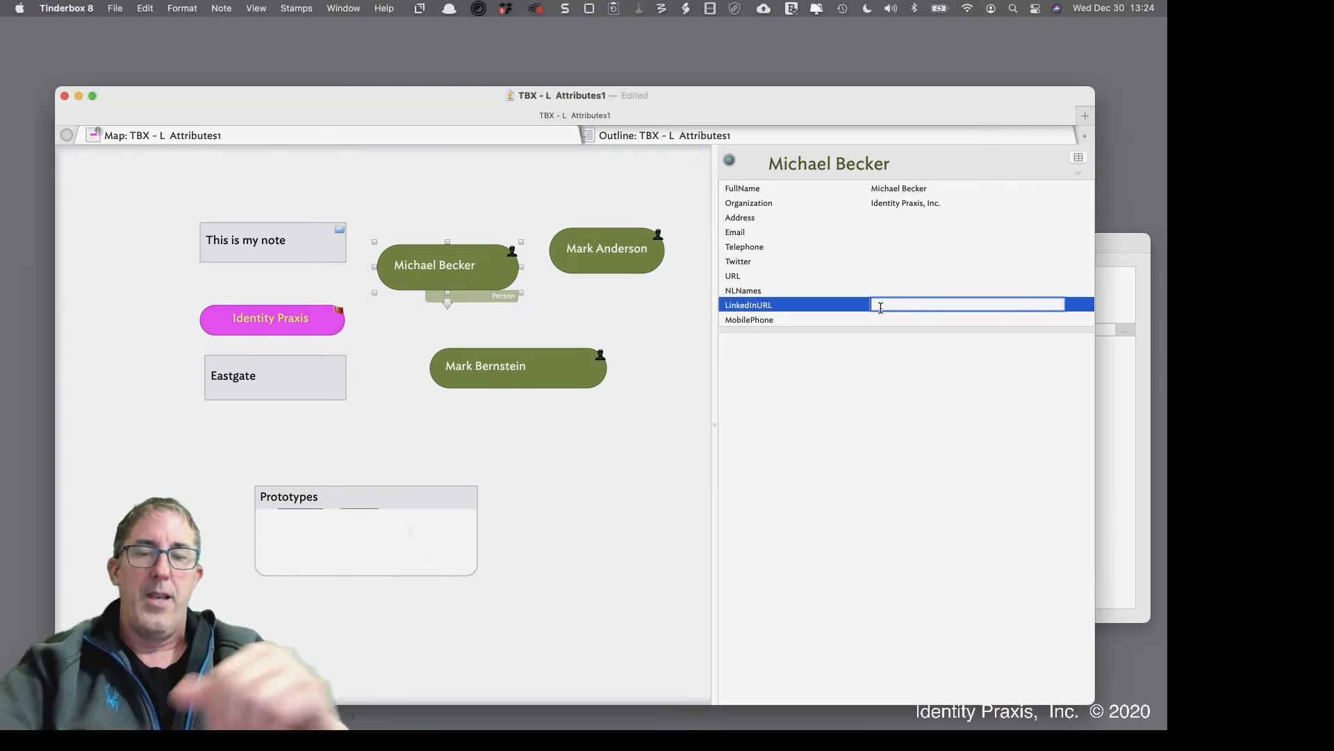
text(https://www.linkedin.com/in/digitalsovereignty/)
click(876, 356)
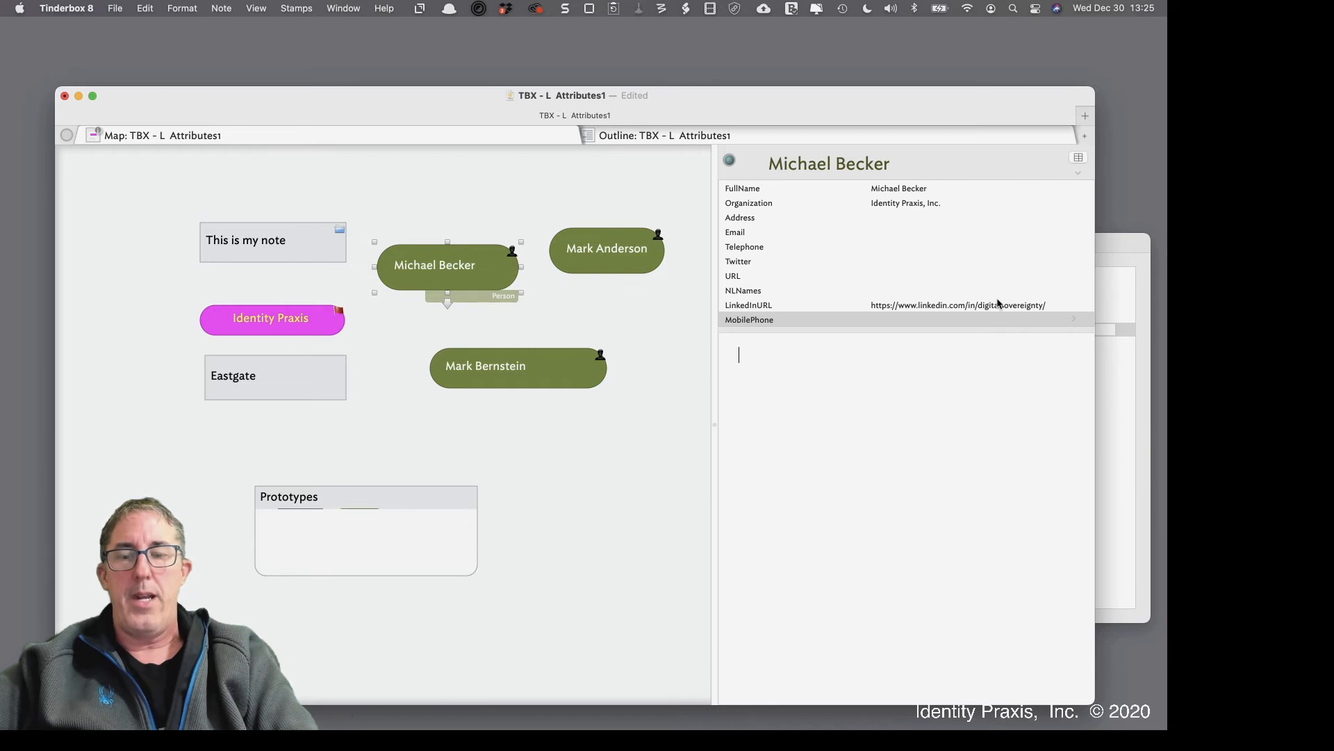
click(904, 318)
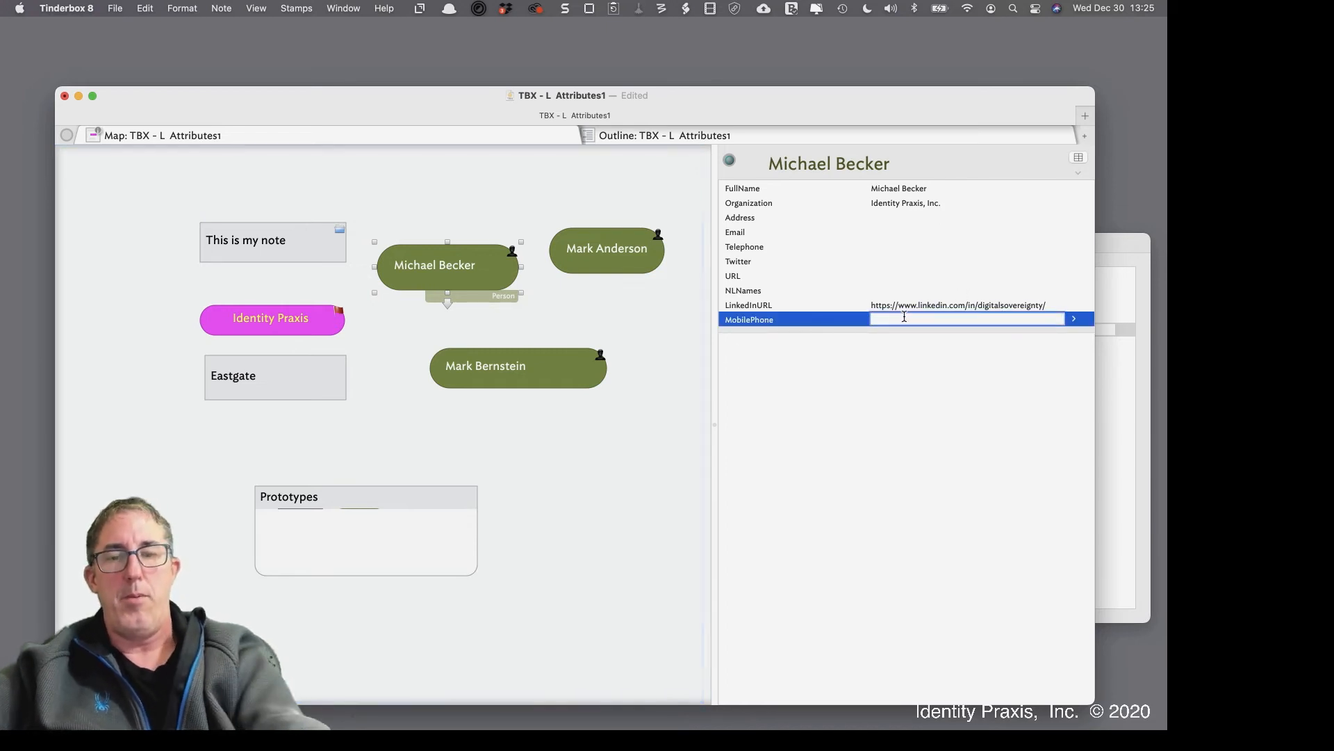
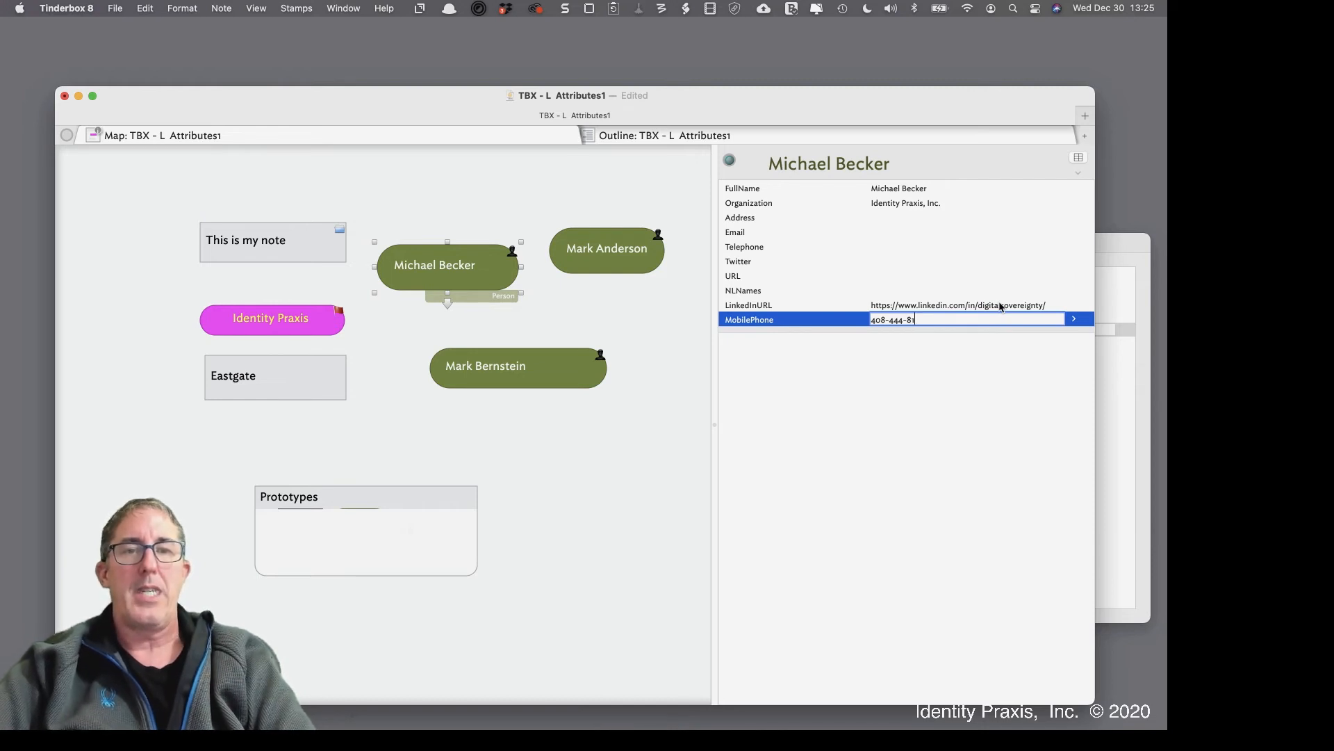
click(947, 374)
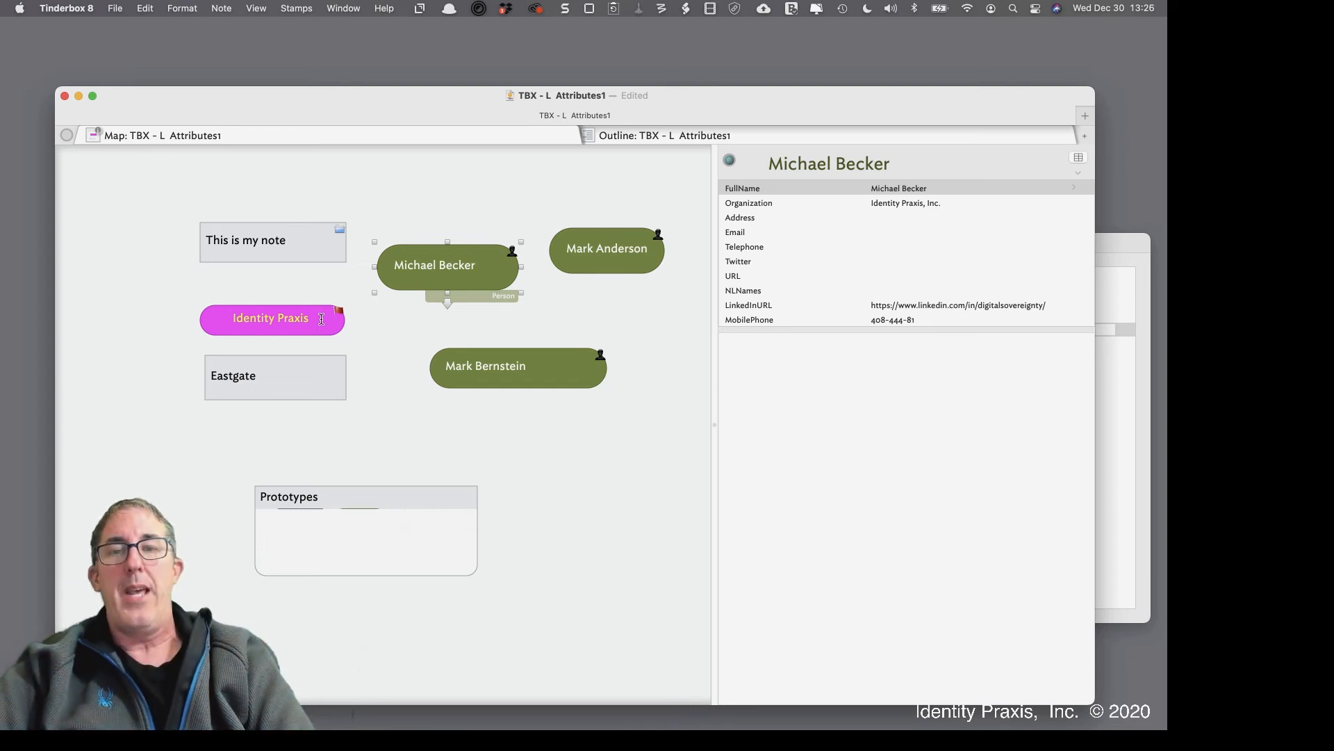
double_click(403, 546)
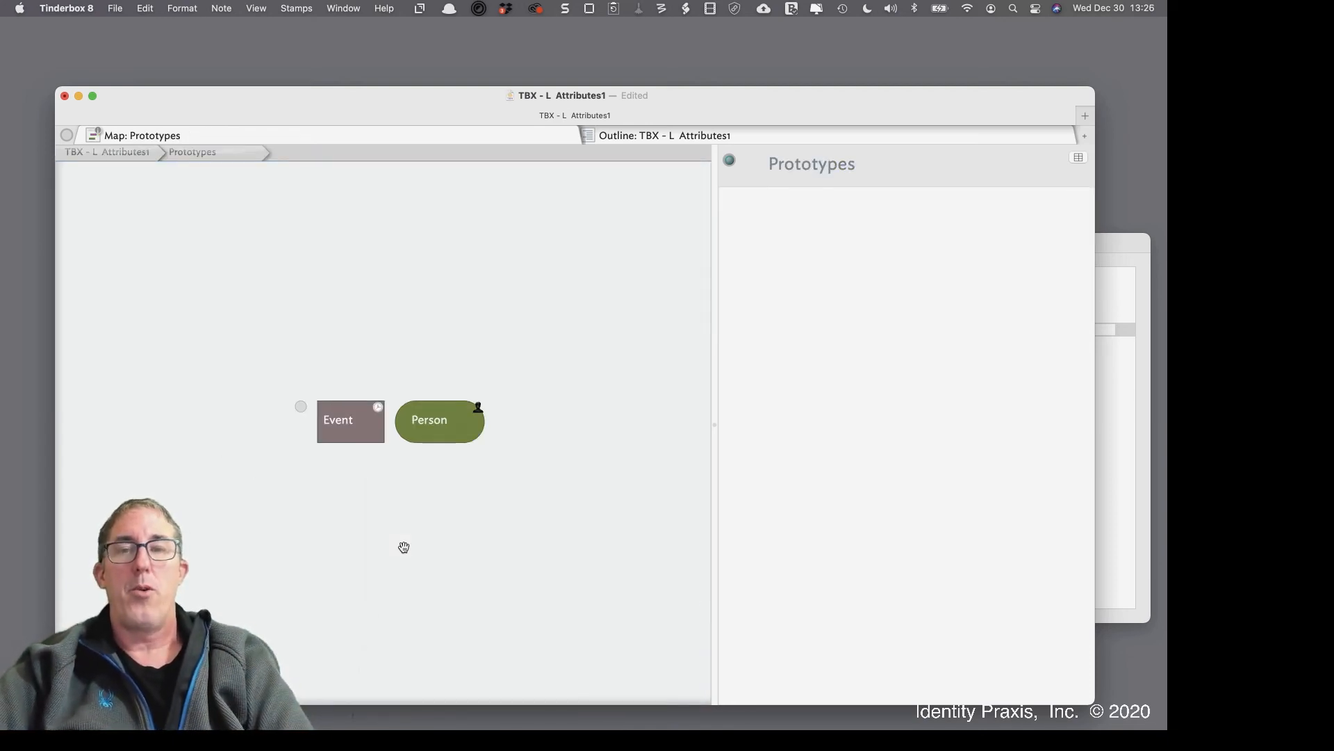
click(152, 155)
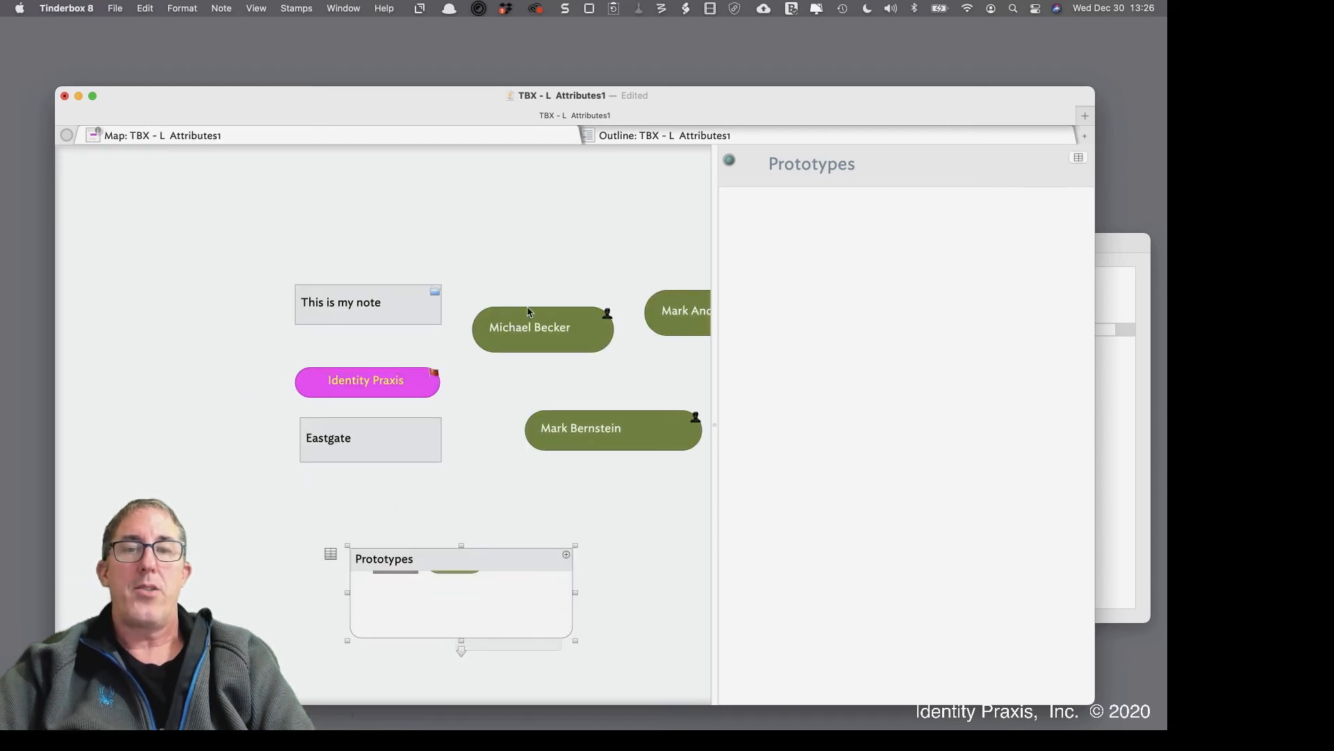
click(477, 272)
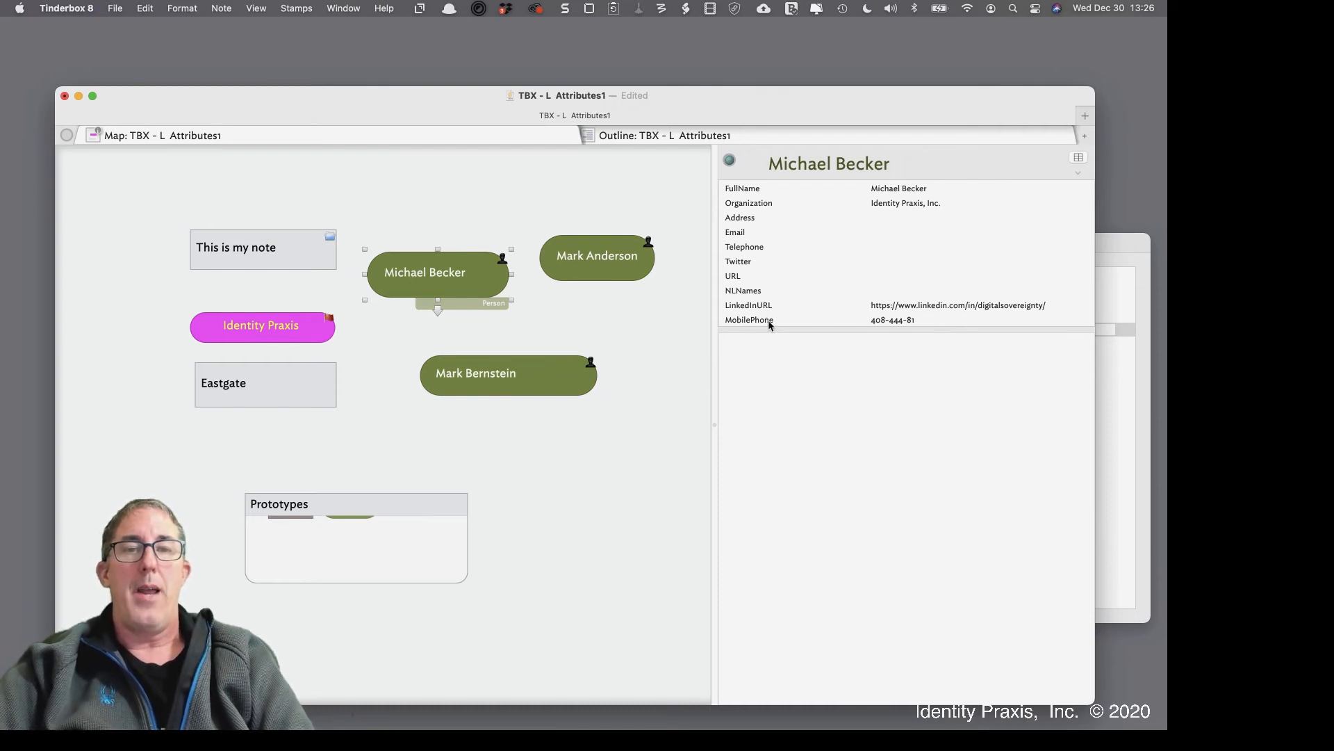
click(634, 395)
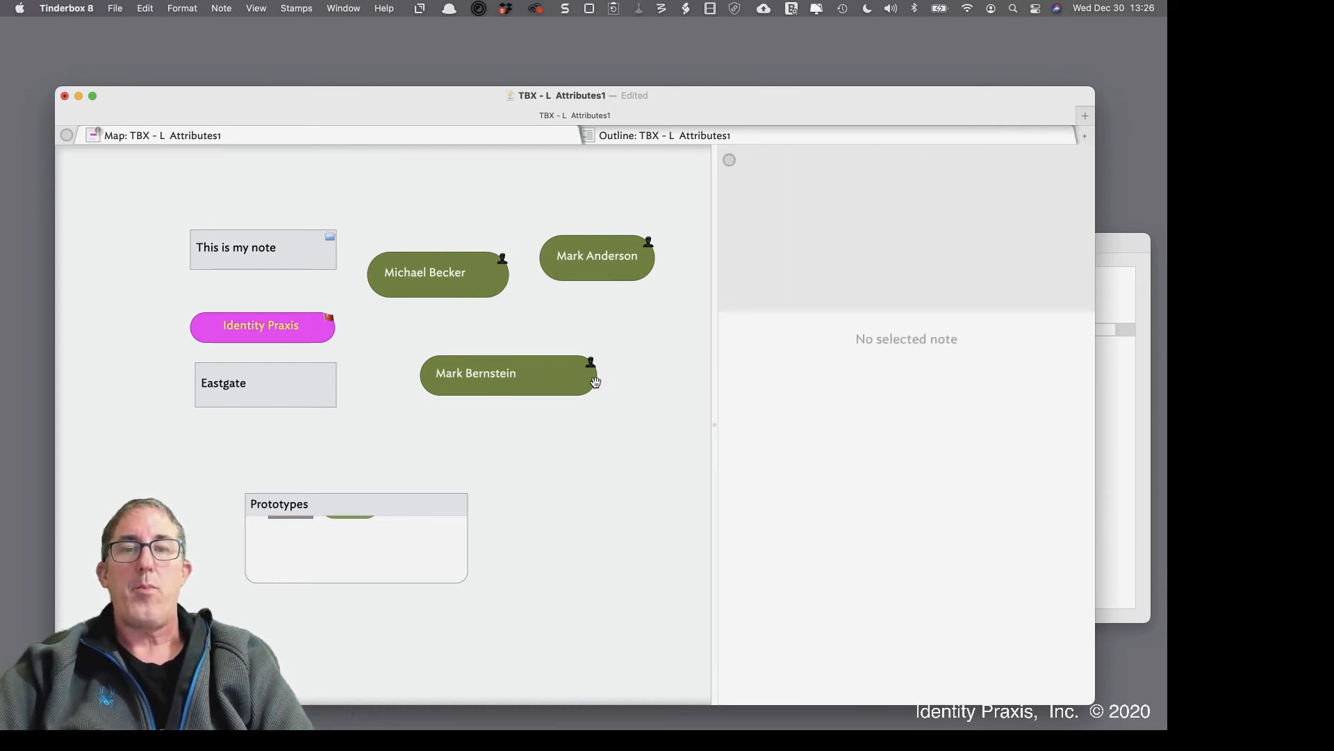
drag(573, 374, 579, 378)
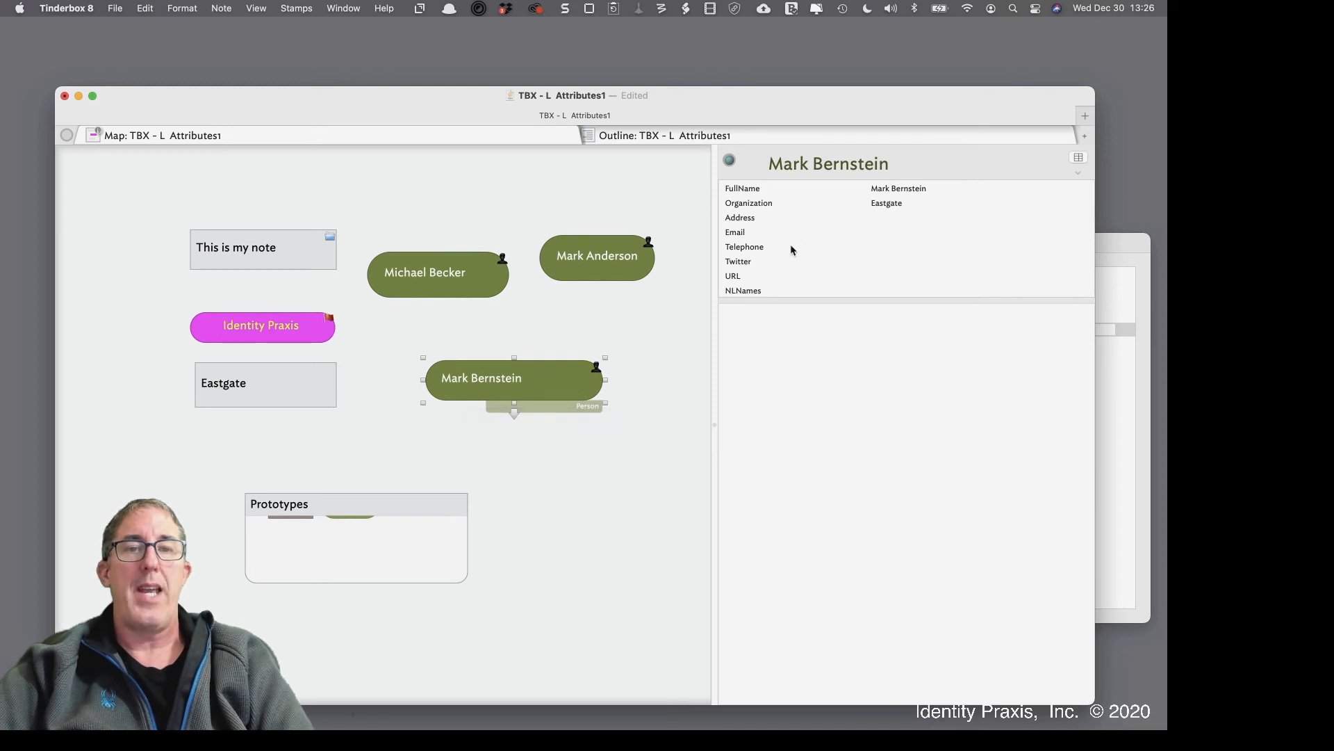
click(613, 262)
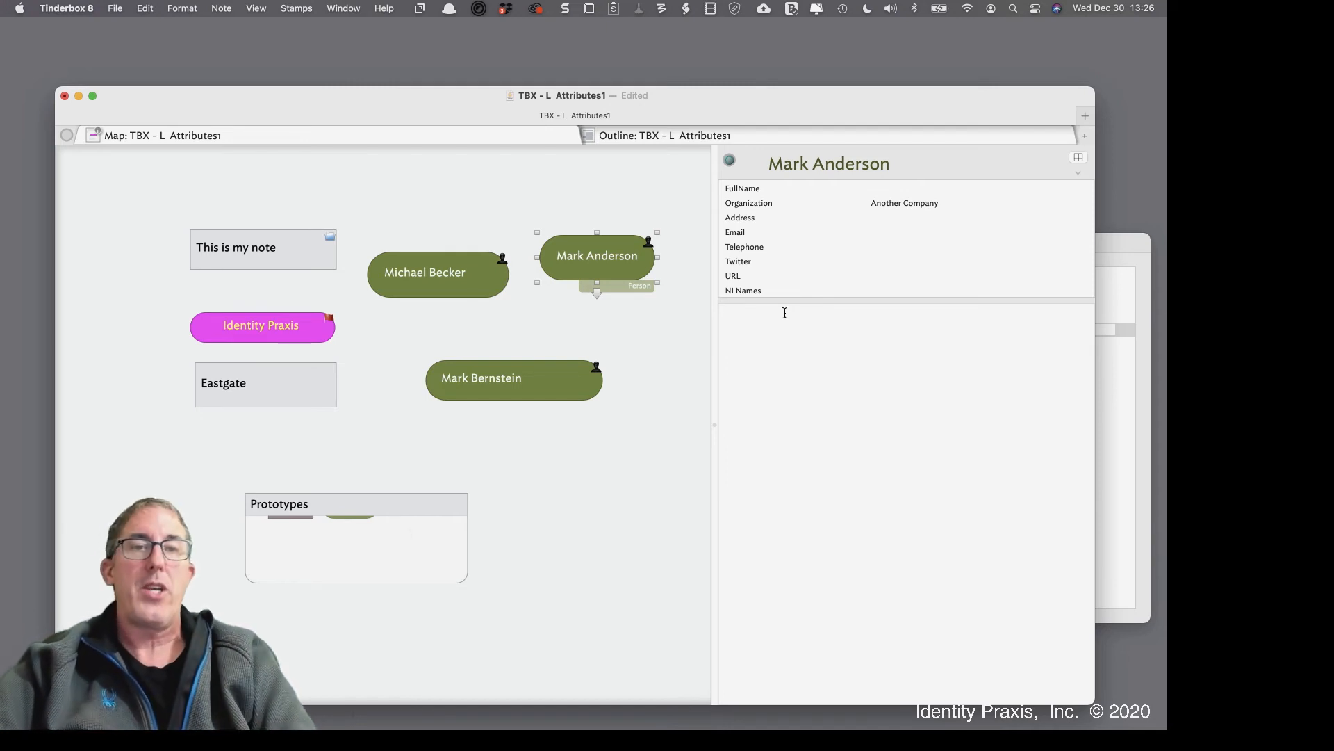
click(1080, 157)
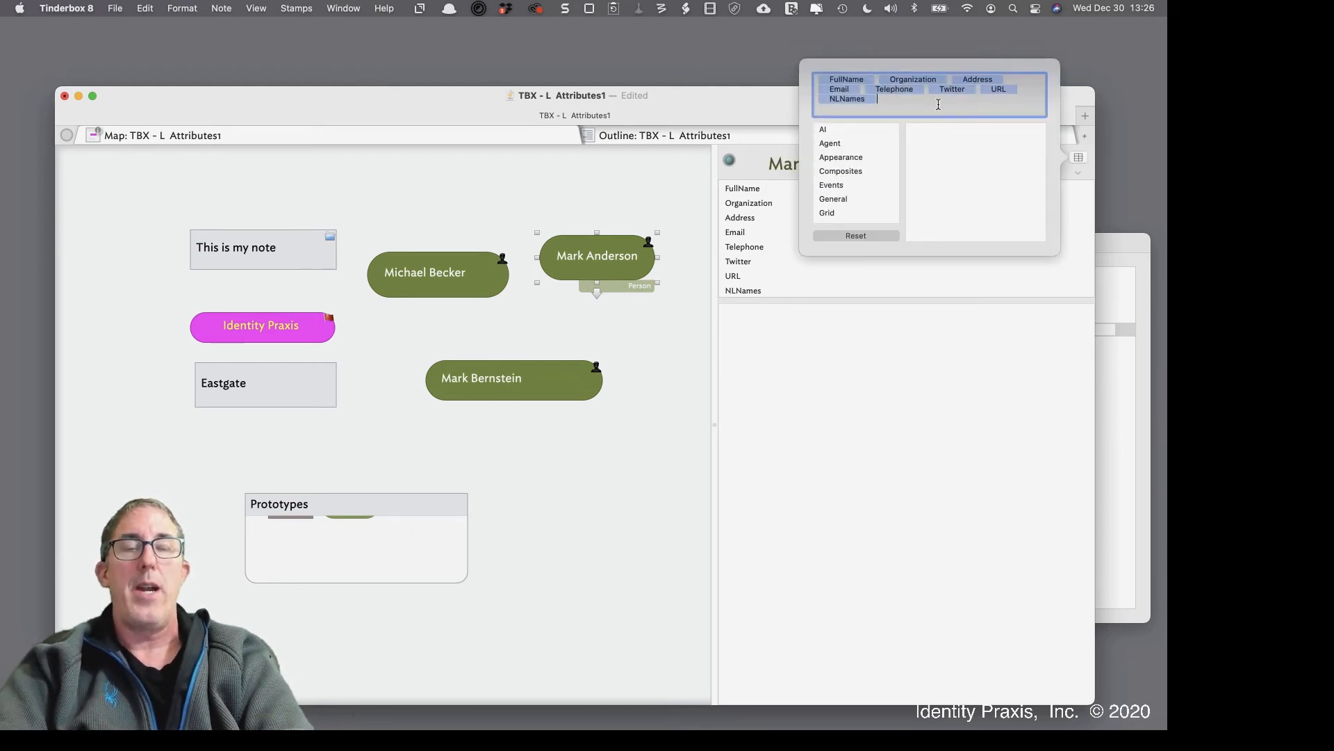
text(Link)
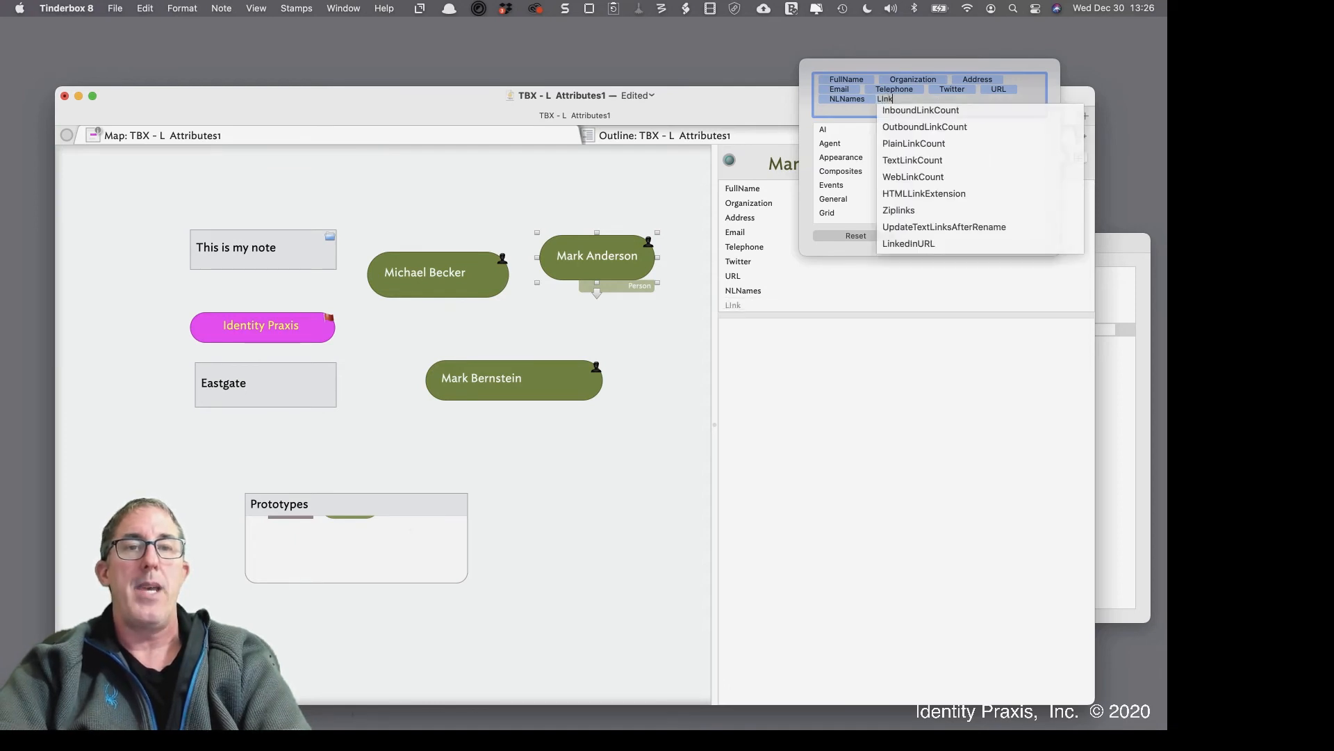
text(edi)
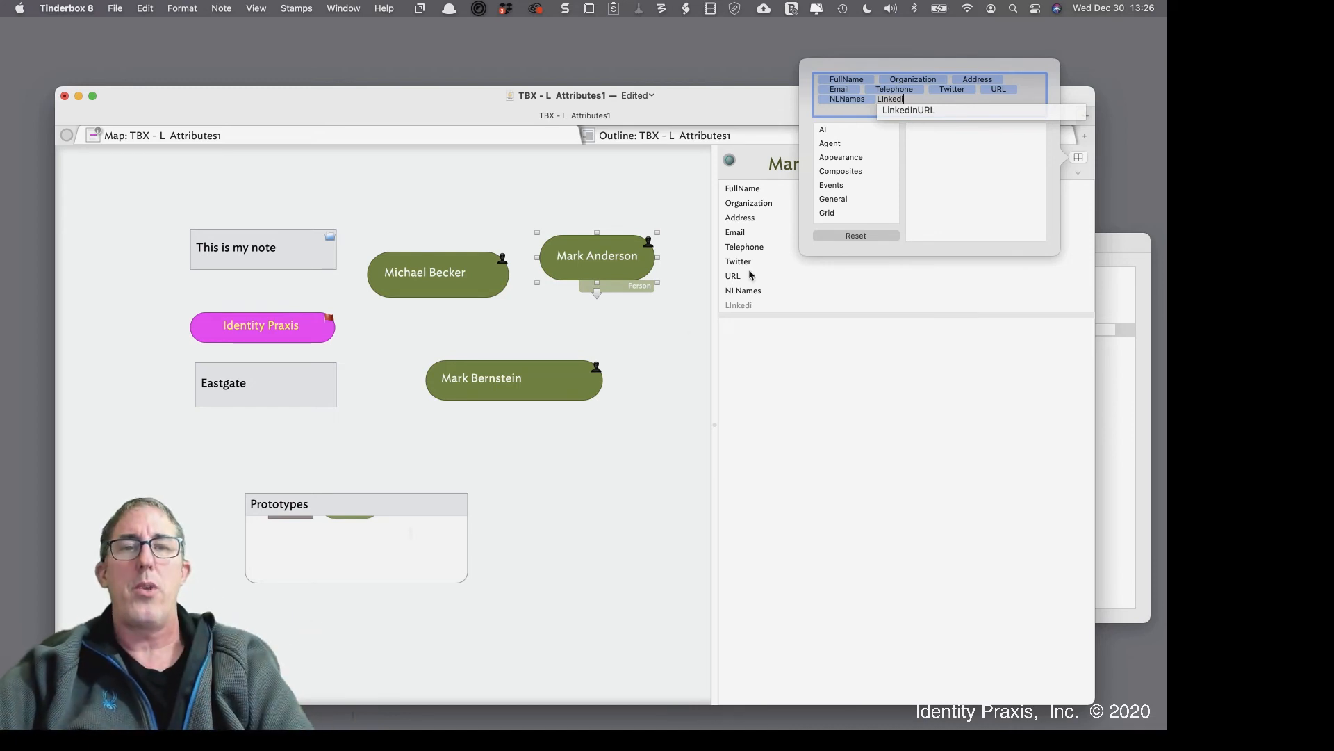
key(Return)
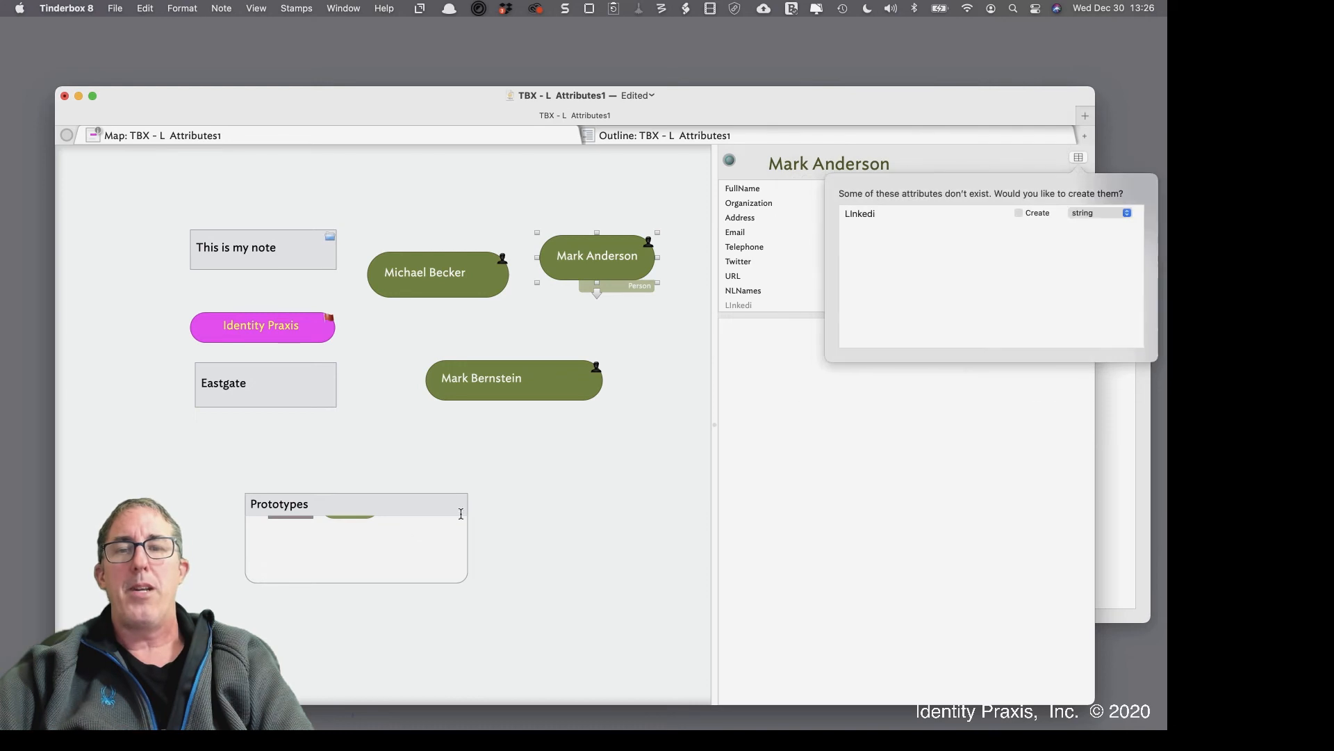
click(625, 491)
click(610, 260)
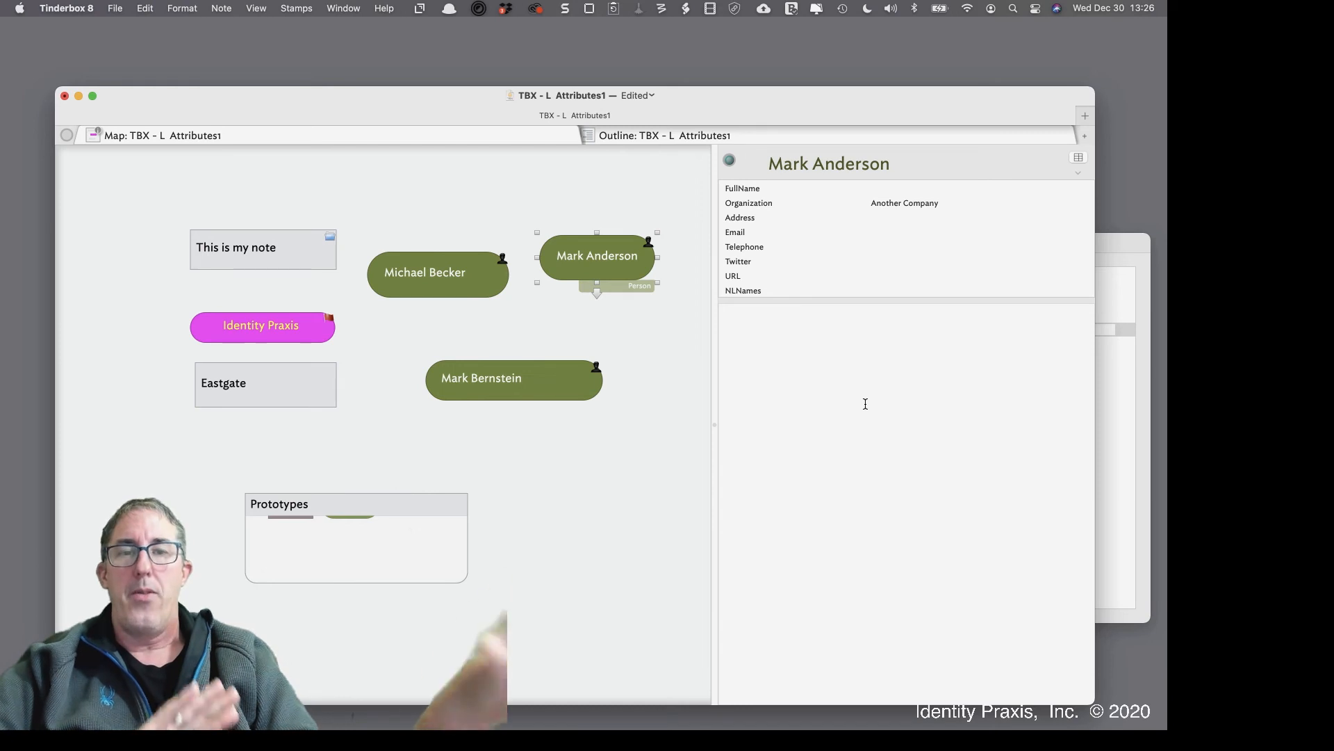
click(542, 522)
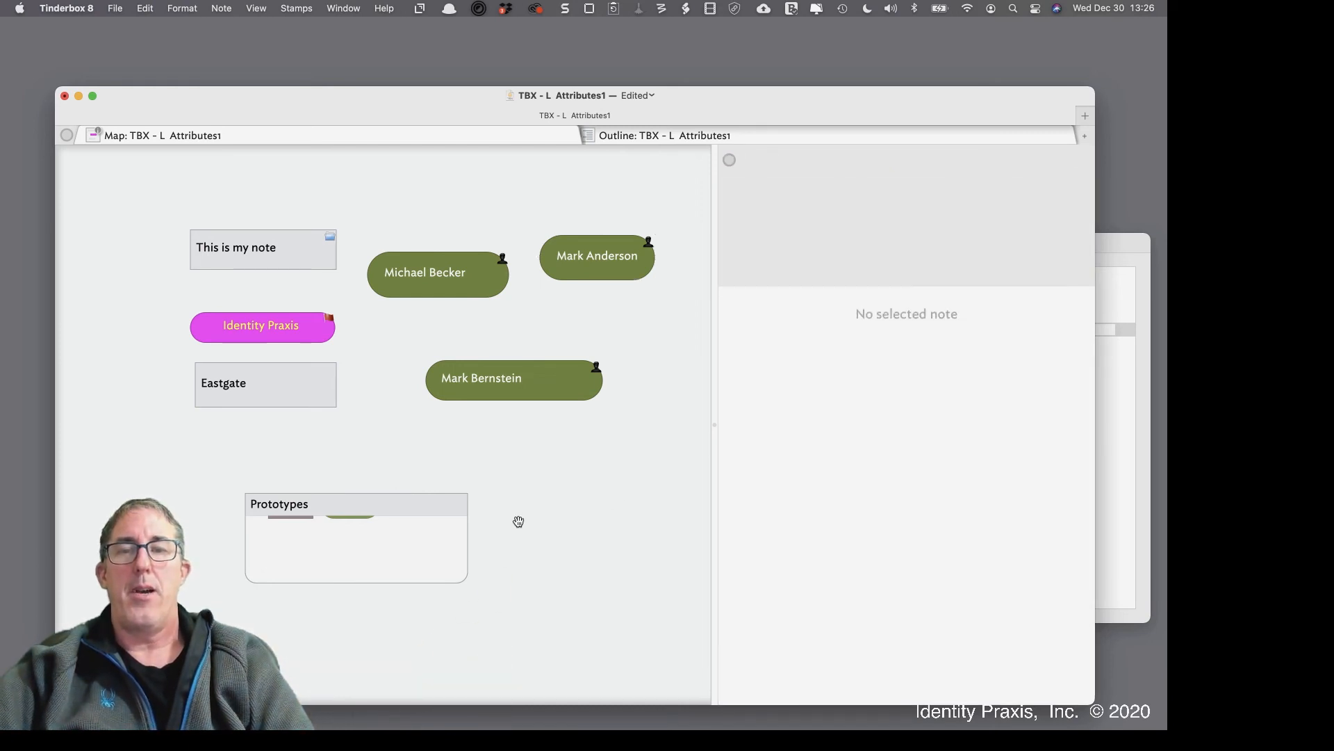
Add LinkedInURL and MobilePhone to the Person prototype's key attributes inside the Prototypes container
double_click(400, 555)
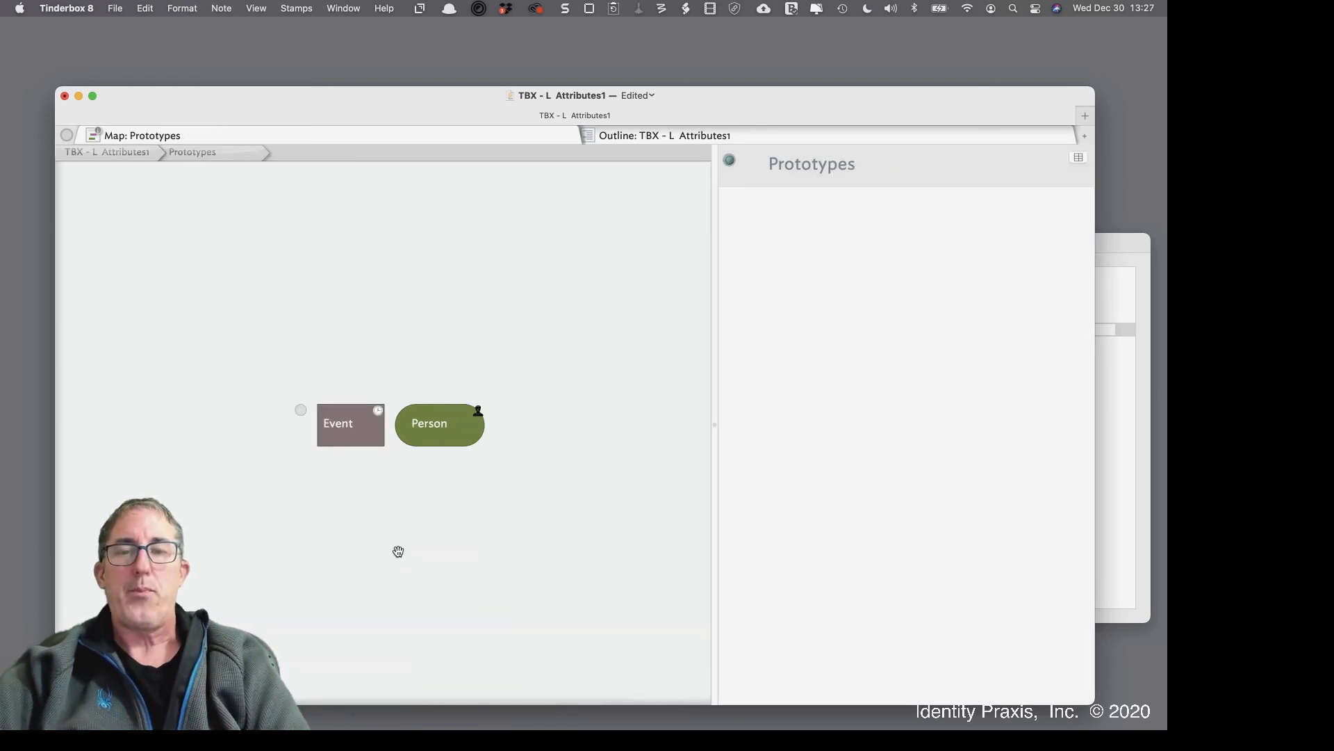
click(463, 444)
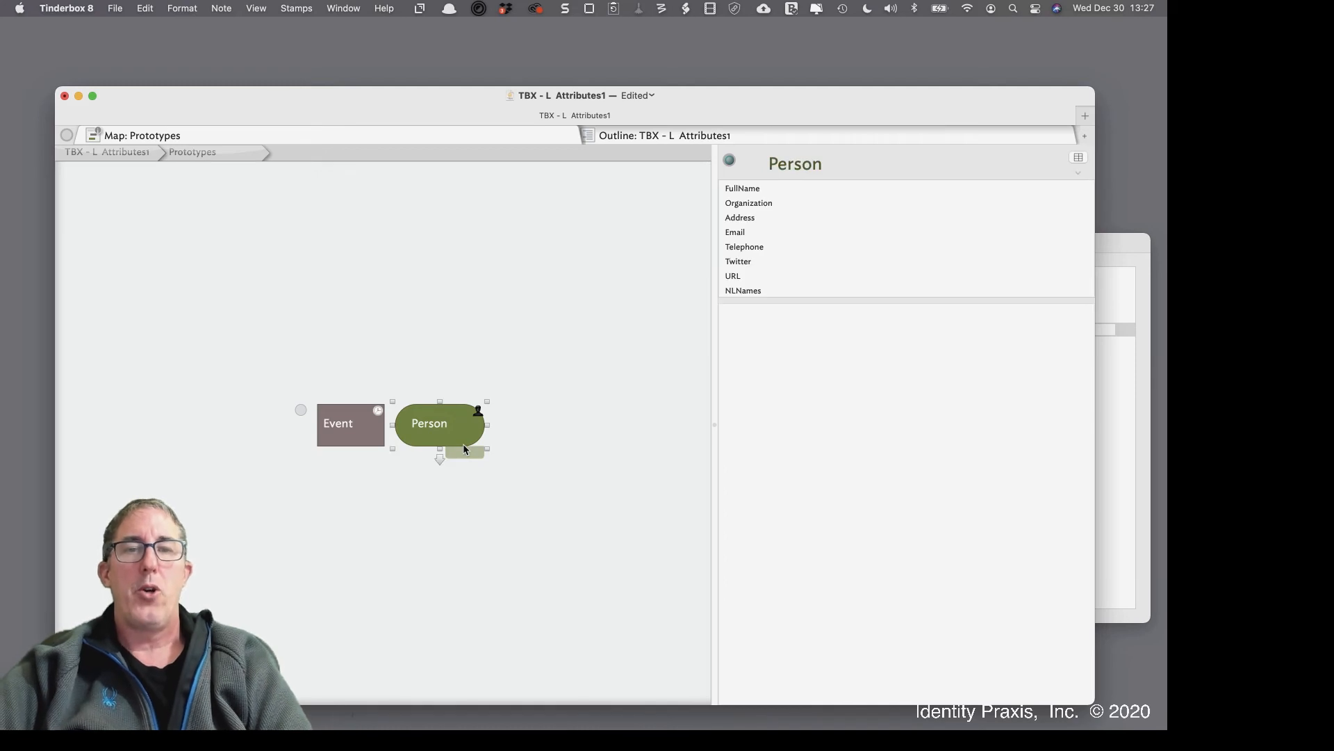
click(1077, 159)
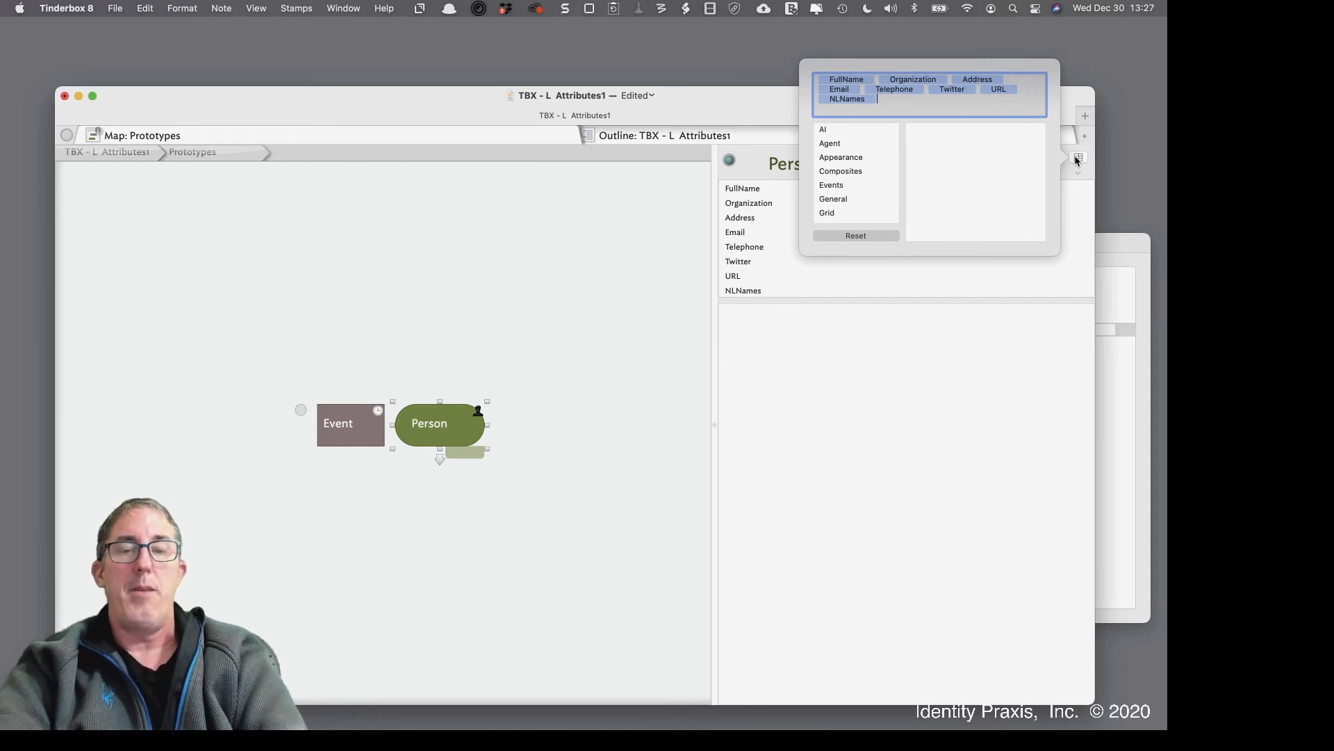
text(Linked)
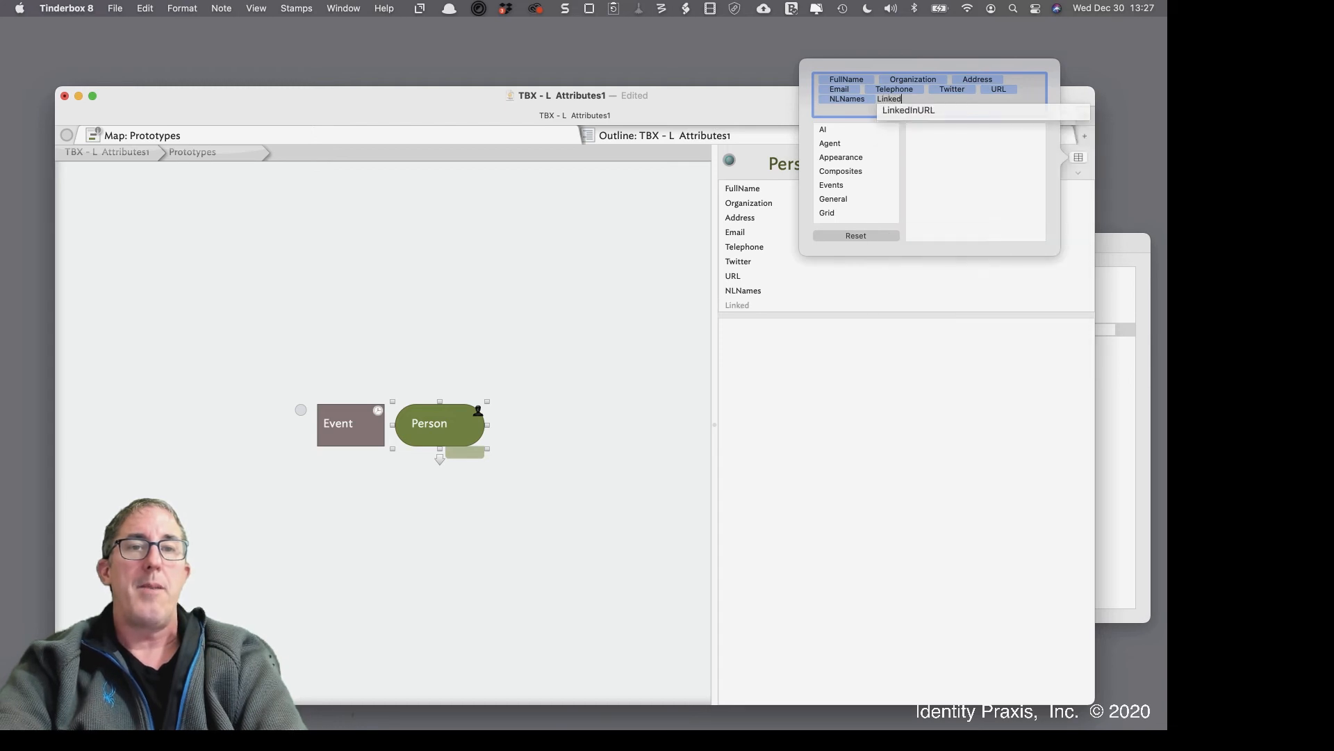
click(1004, 113)
key(Return)
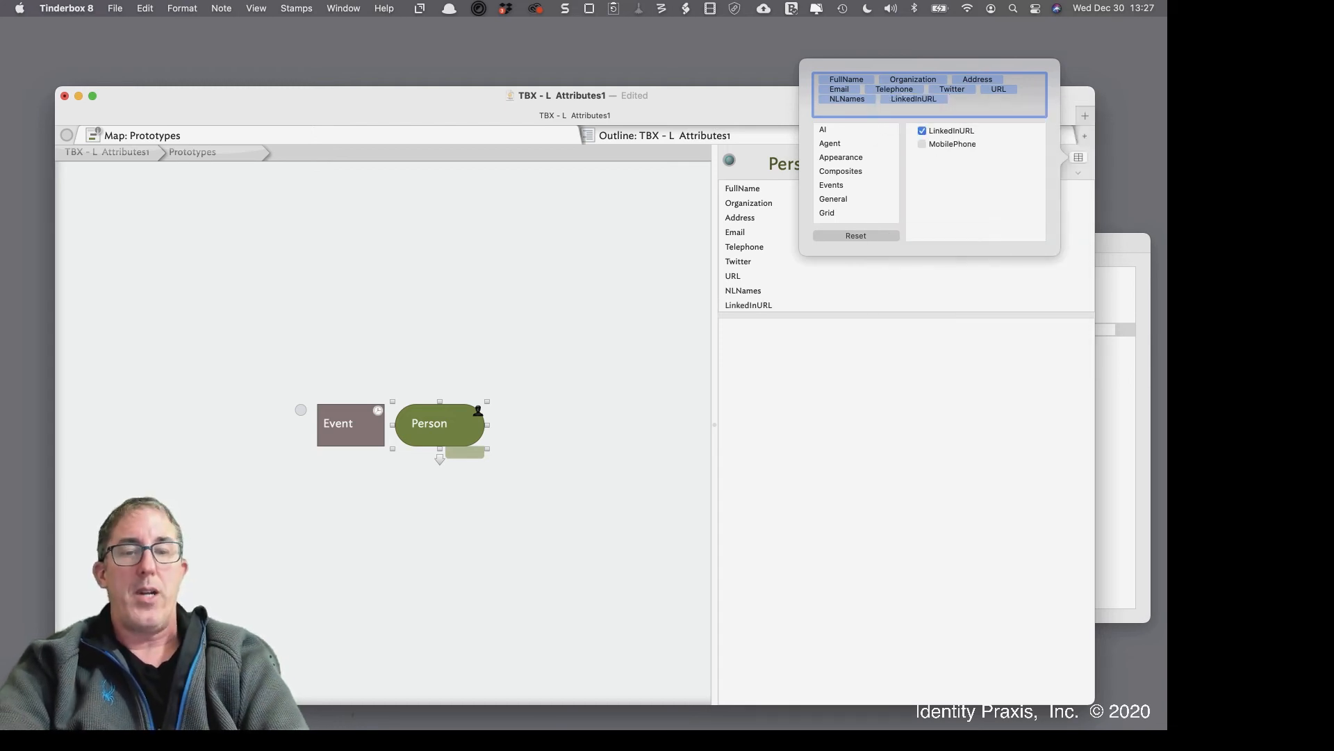
text(Mobile)
click(983, 113)
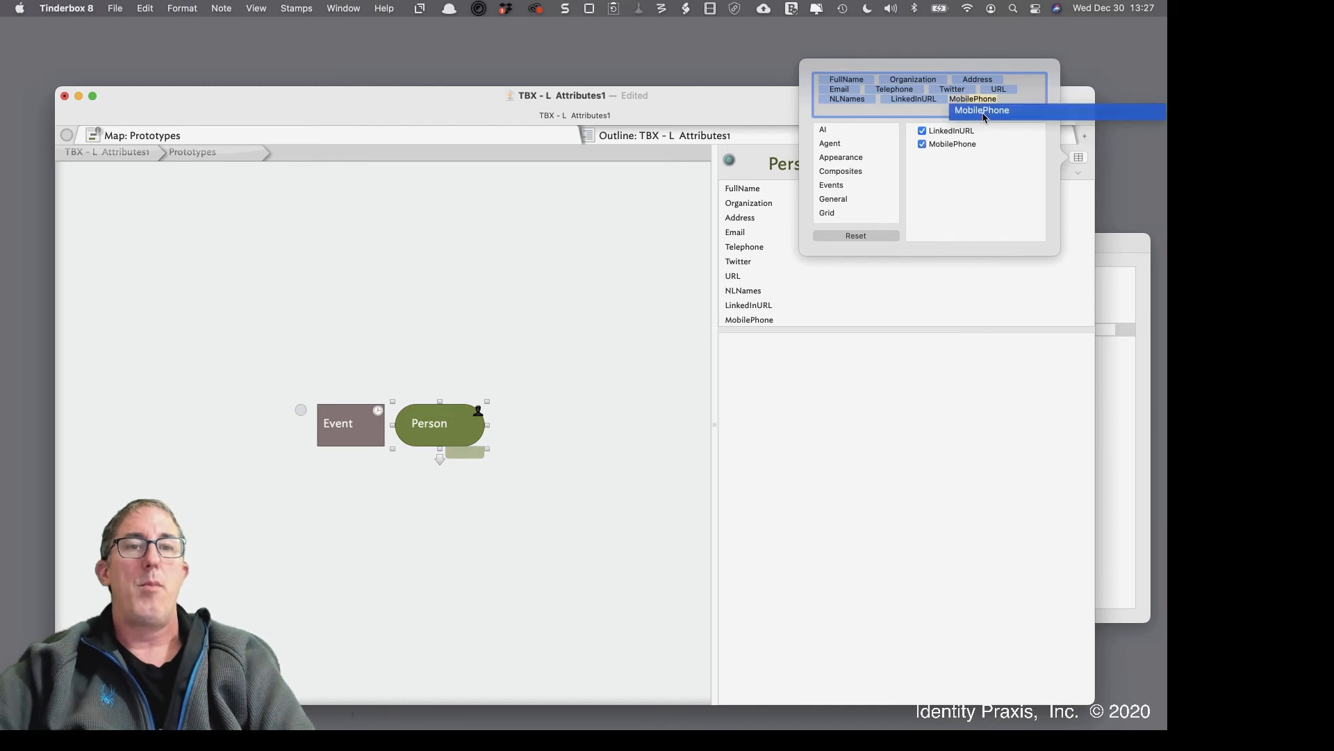
key(Return)
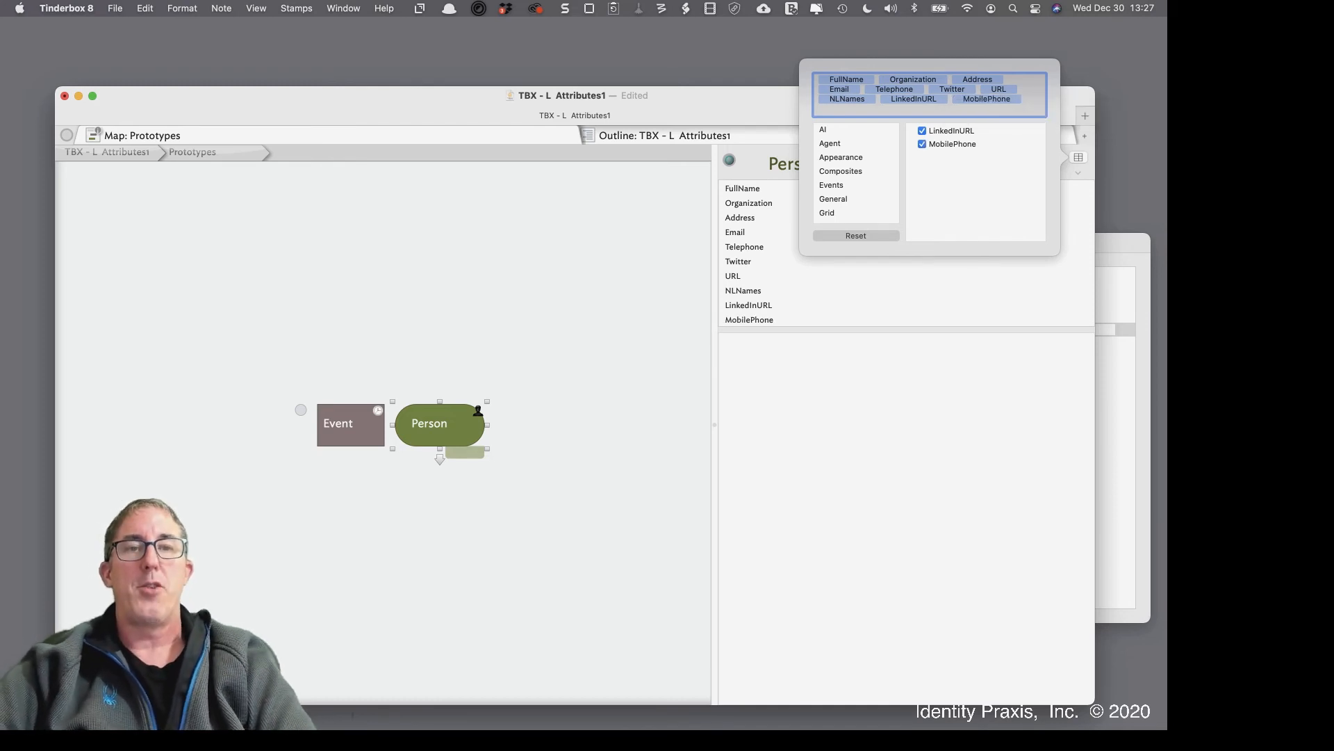
click(843, 367)
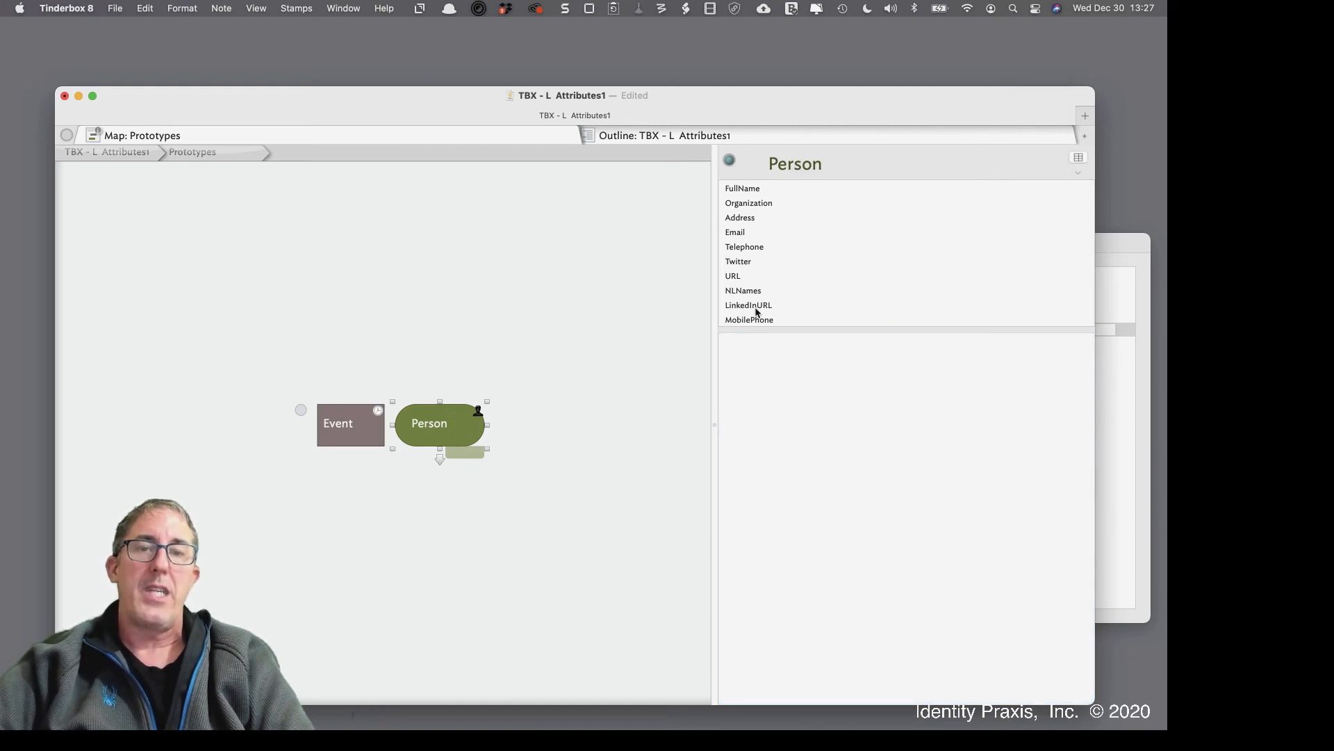
click(512, 331)
click(148, 154)
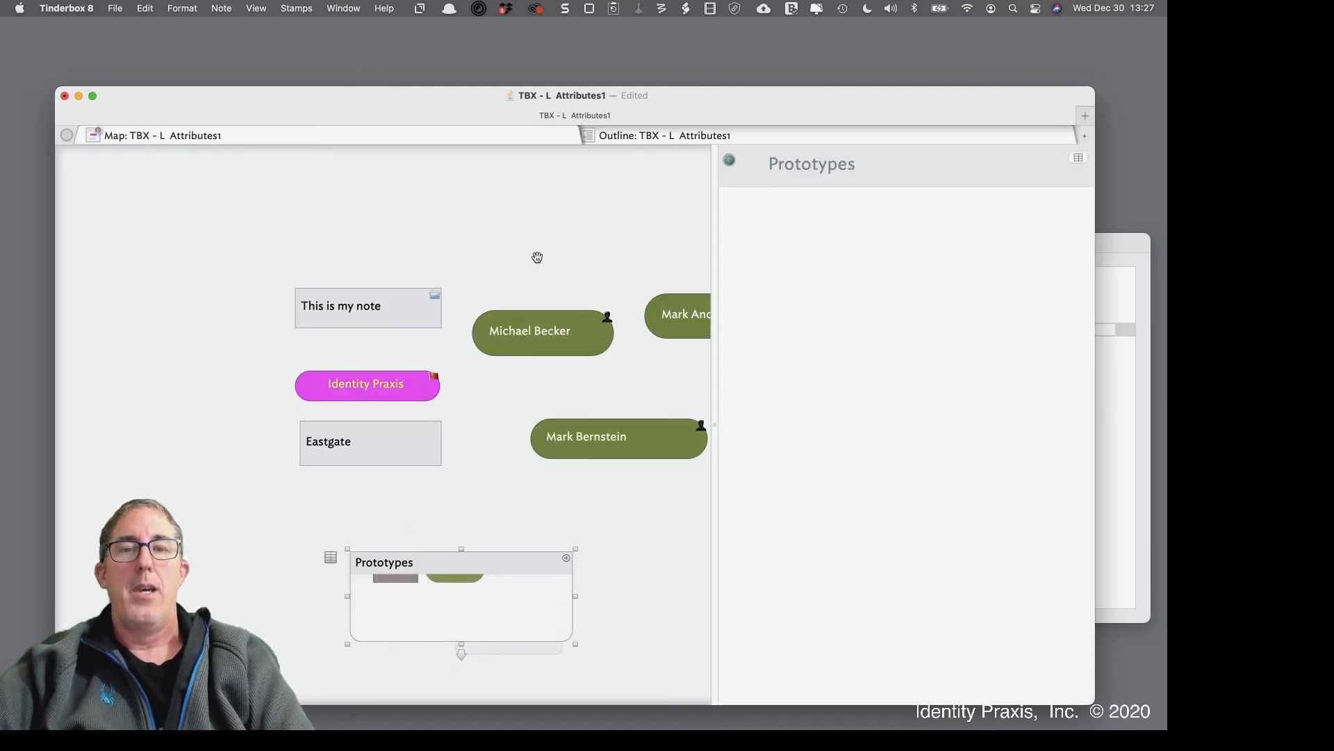
scroll(536, 256, right, 3)
click(569, 288)
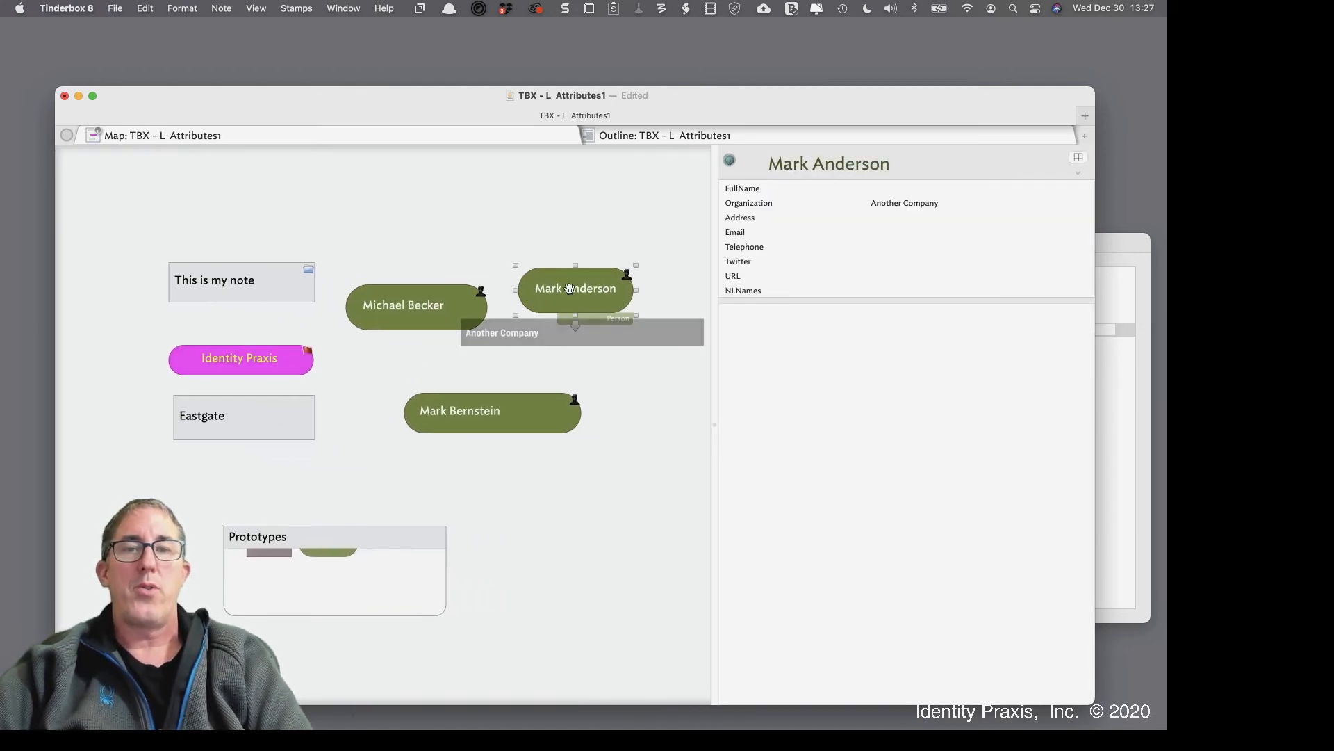
click(483, 417)
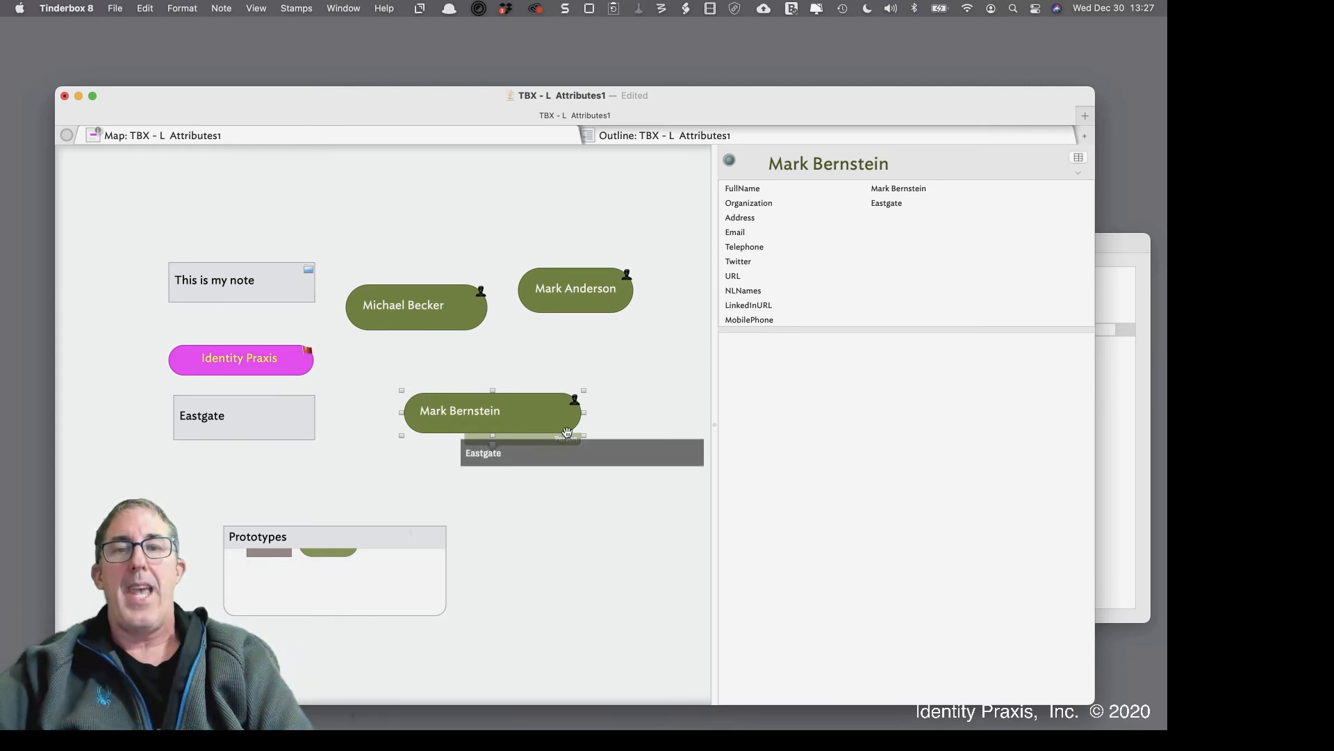
click(570, 309)
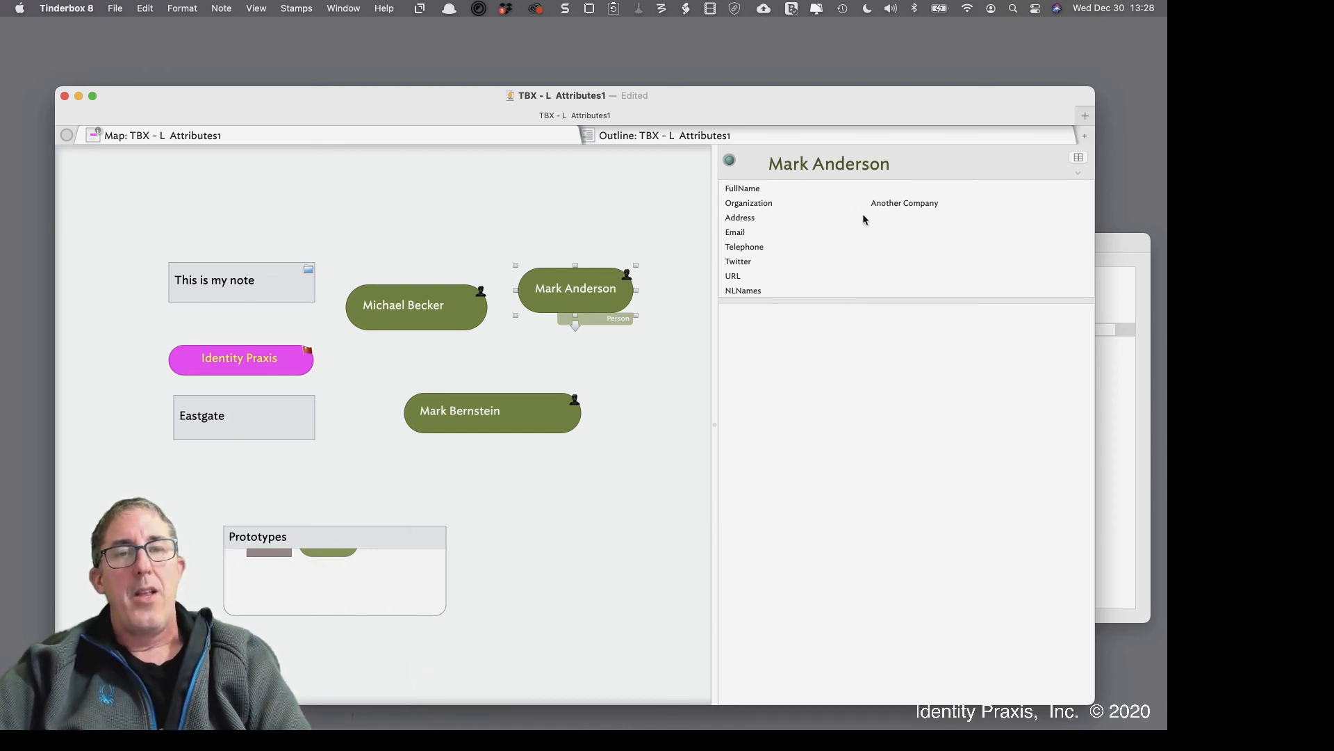
click(1079, 157)
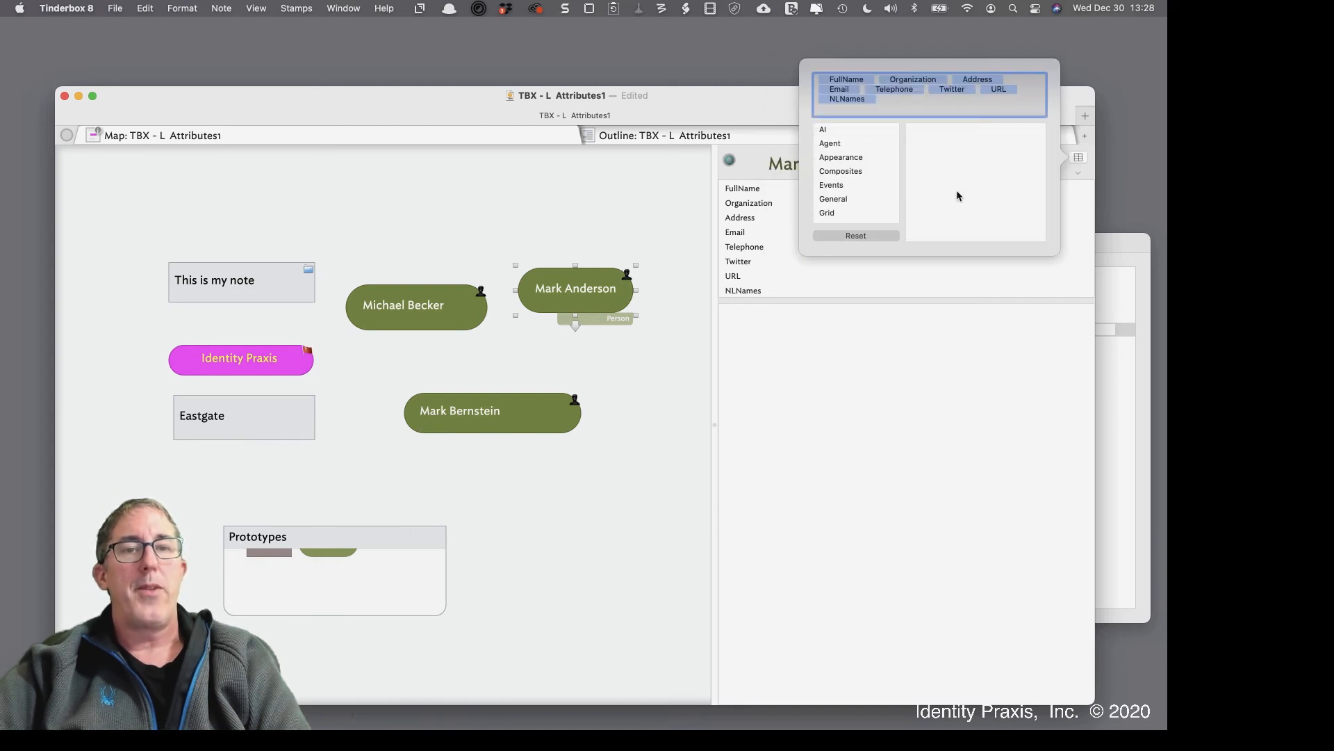
click(876, 236)
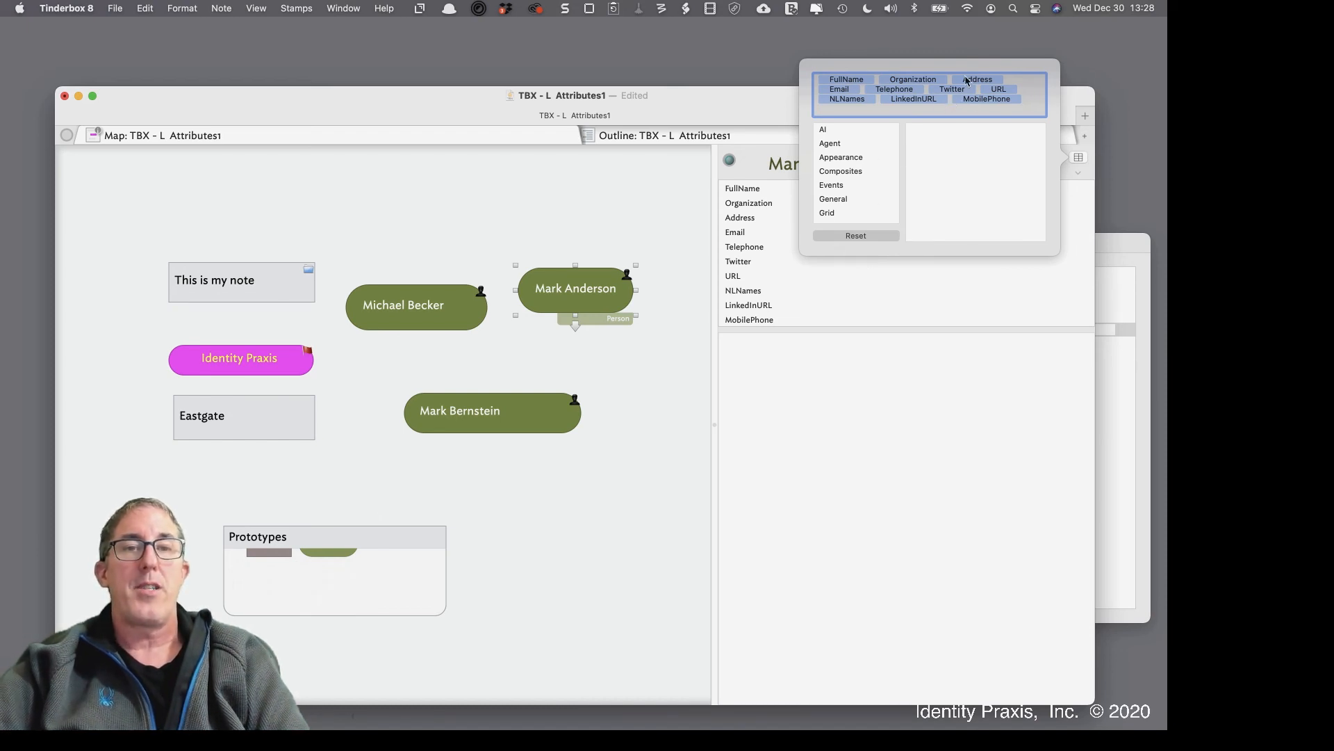
click(810, 390)
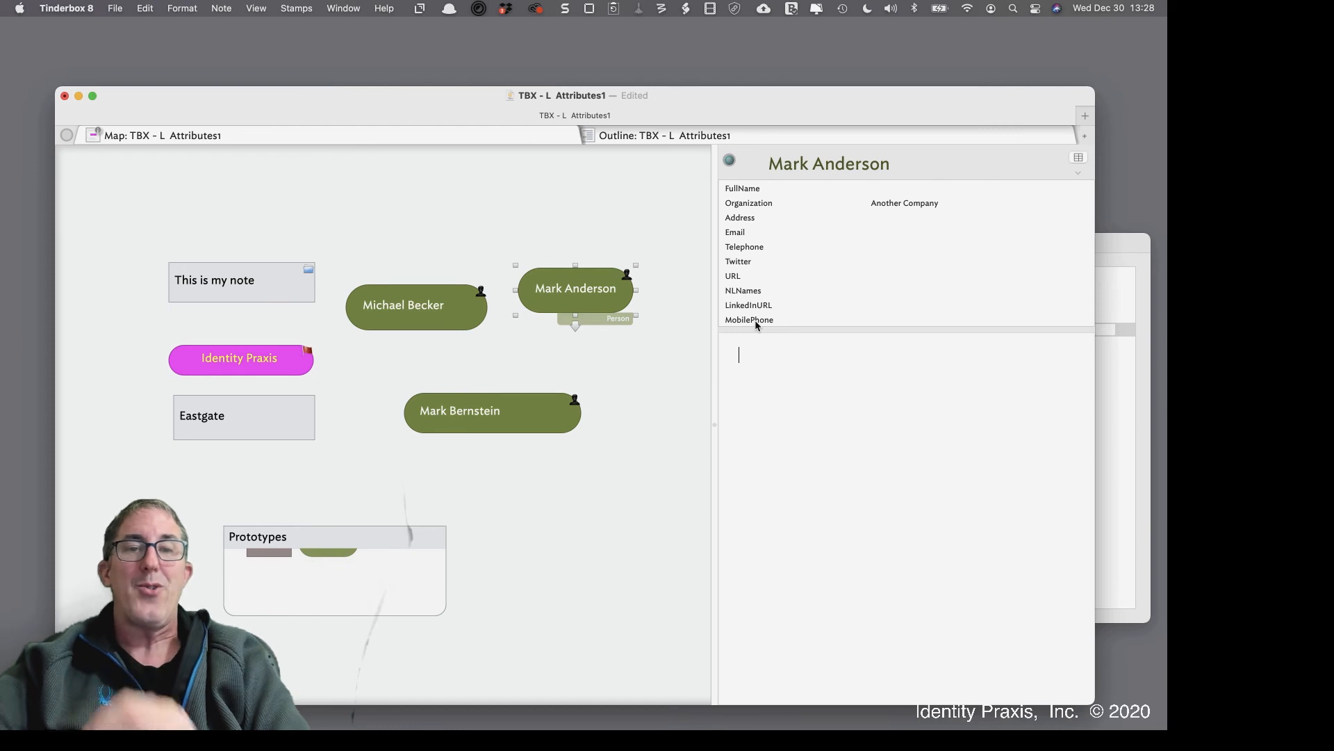
click(1079, 158)
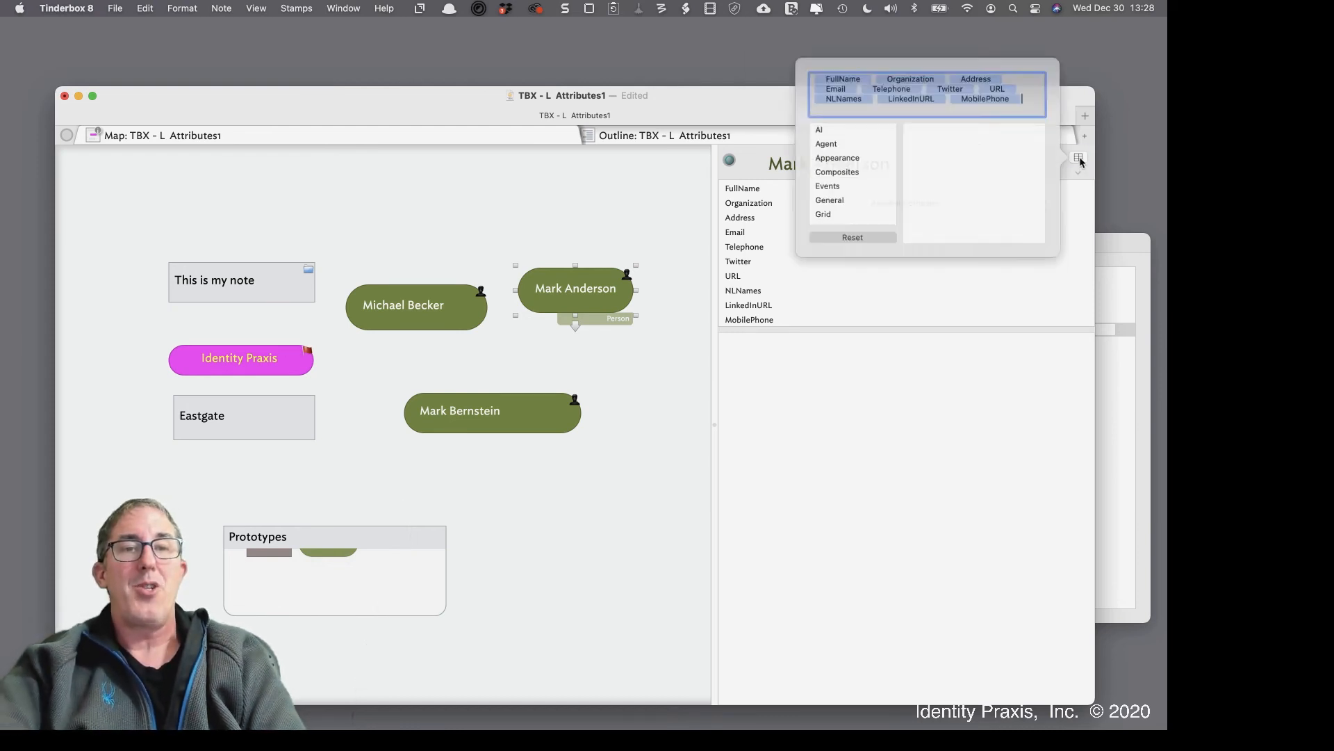
text(Dis)
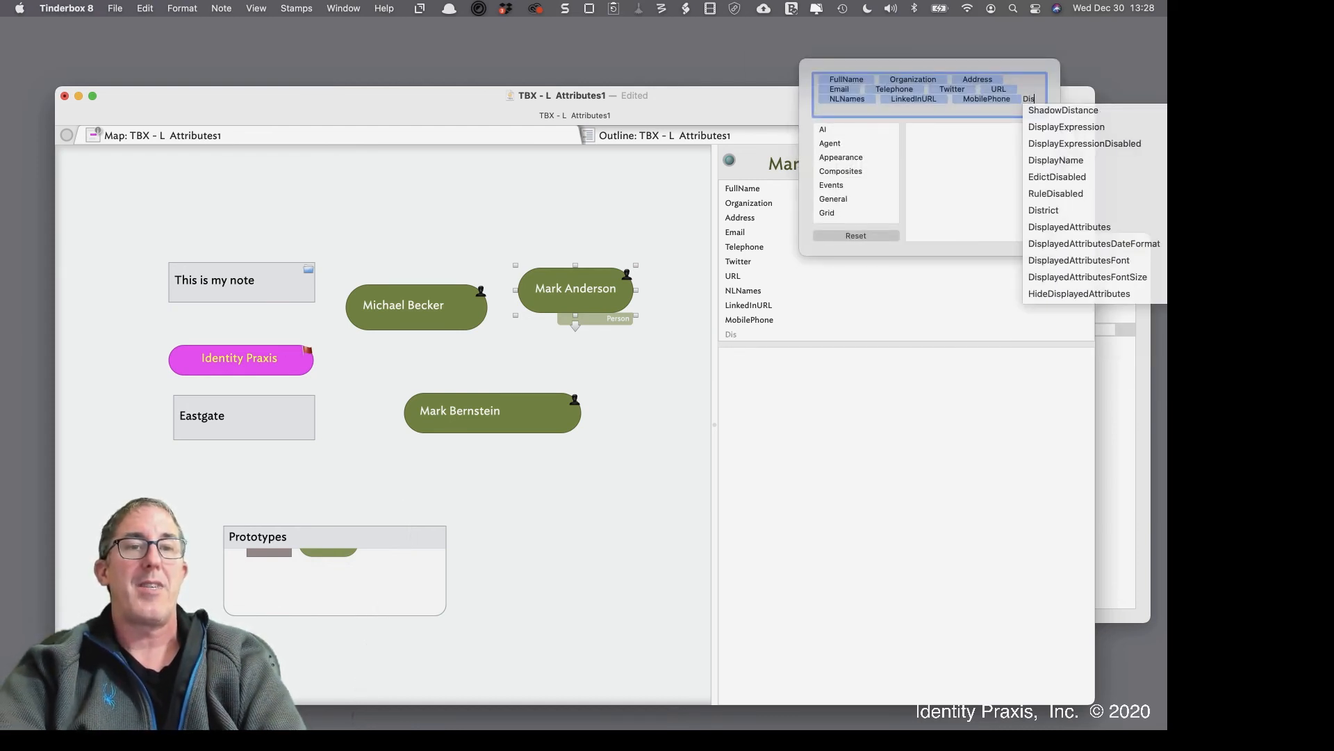
text(pla)
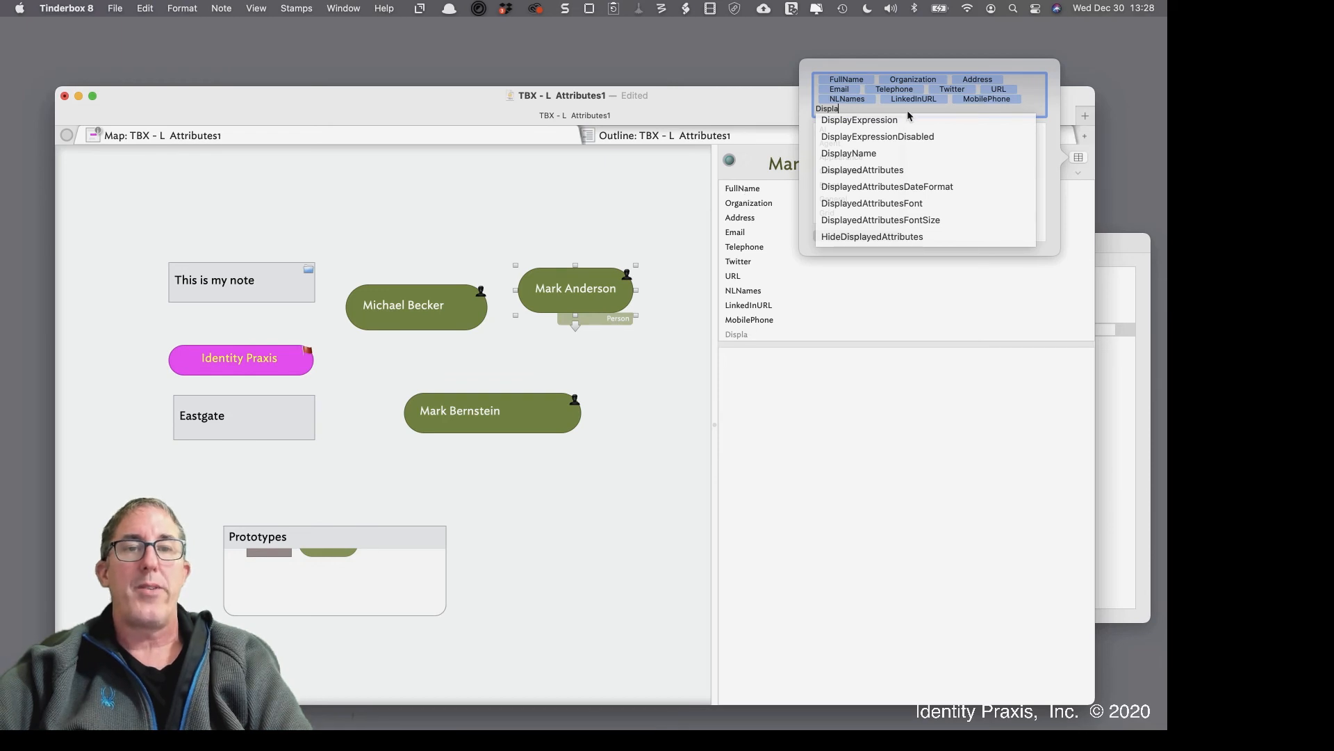
click(887, 169)
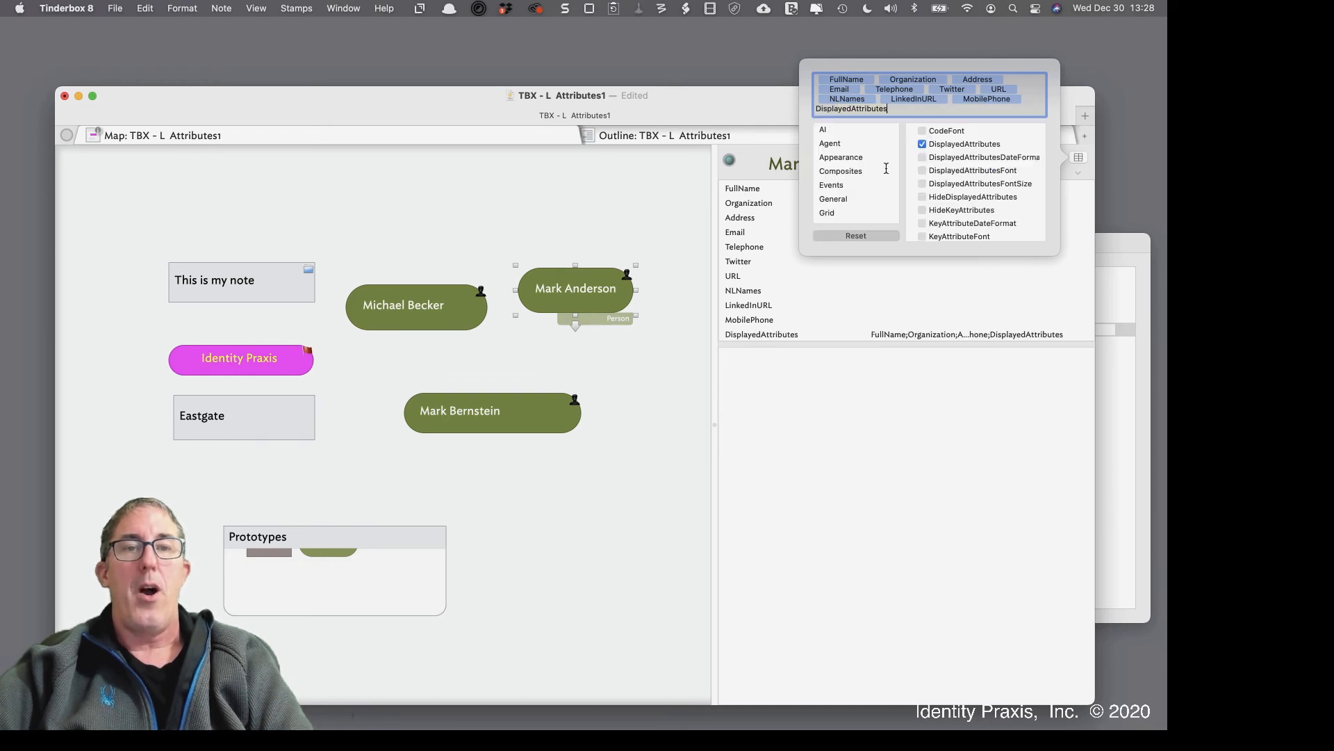
Delete 'FullName;Organization;' from the DisplayedAttributes value and commit it
click(894, 335)
drag(896, 336, 1082, 336)
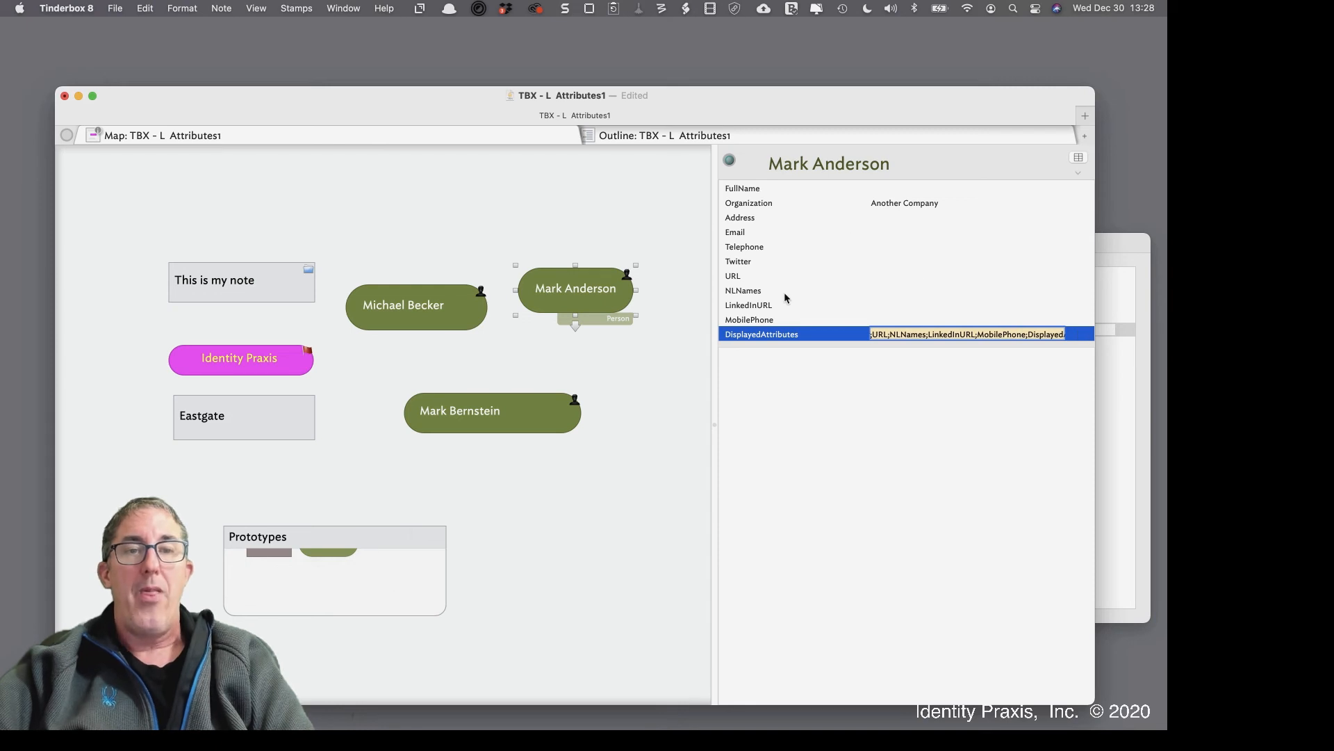
click(928, 338)
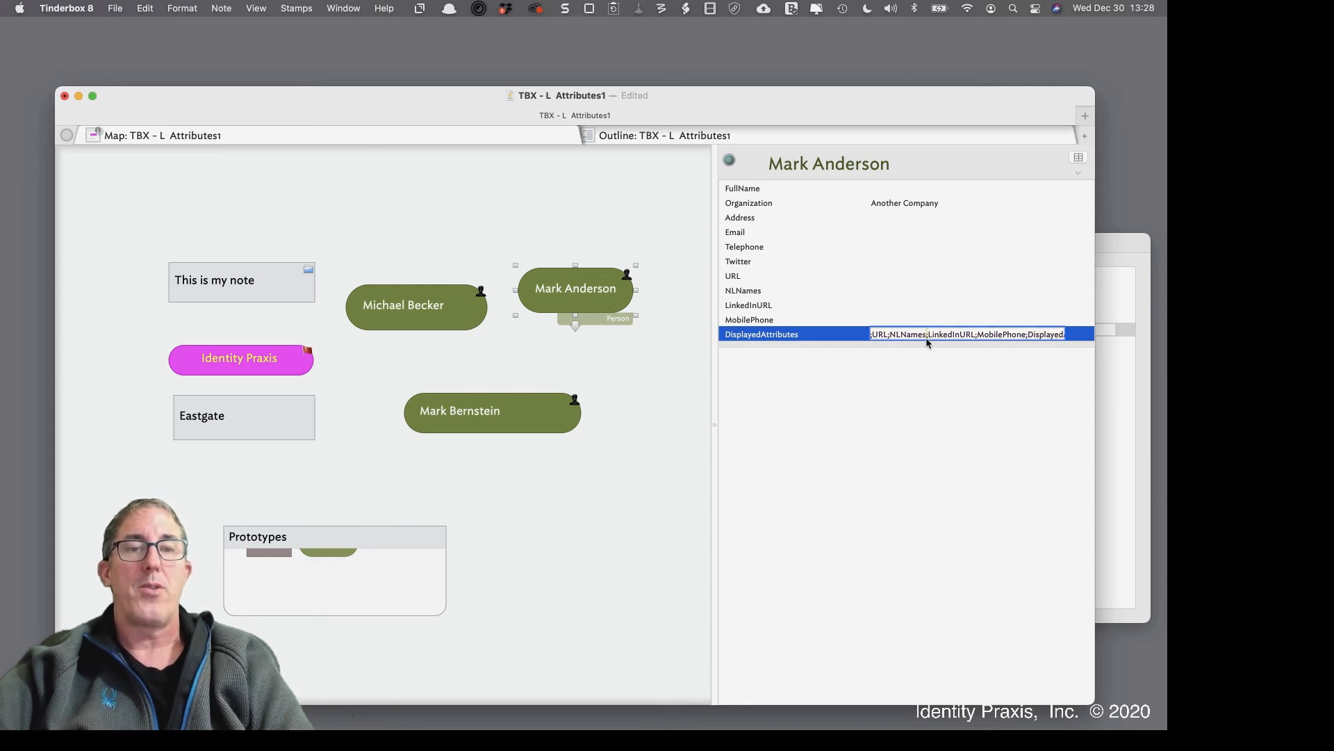
key(super+a)
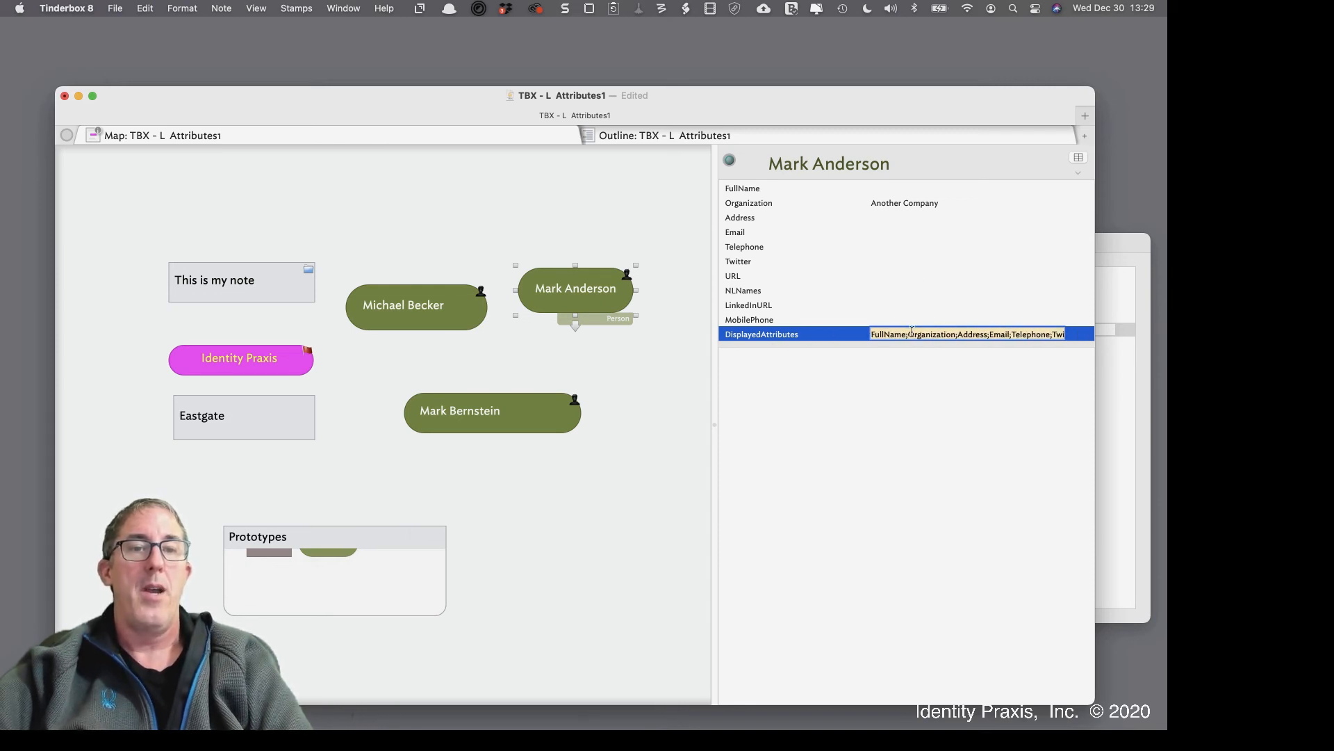
click(929, 332)
drag(958, 333, 854, 338)
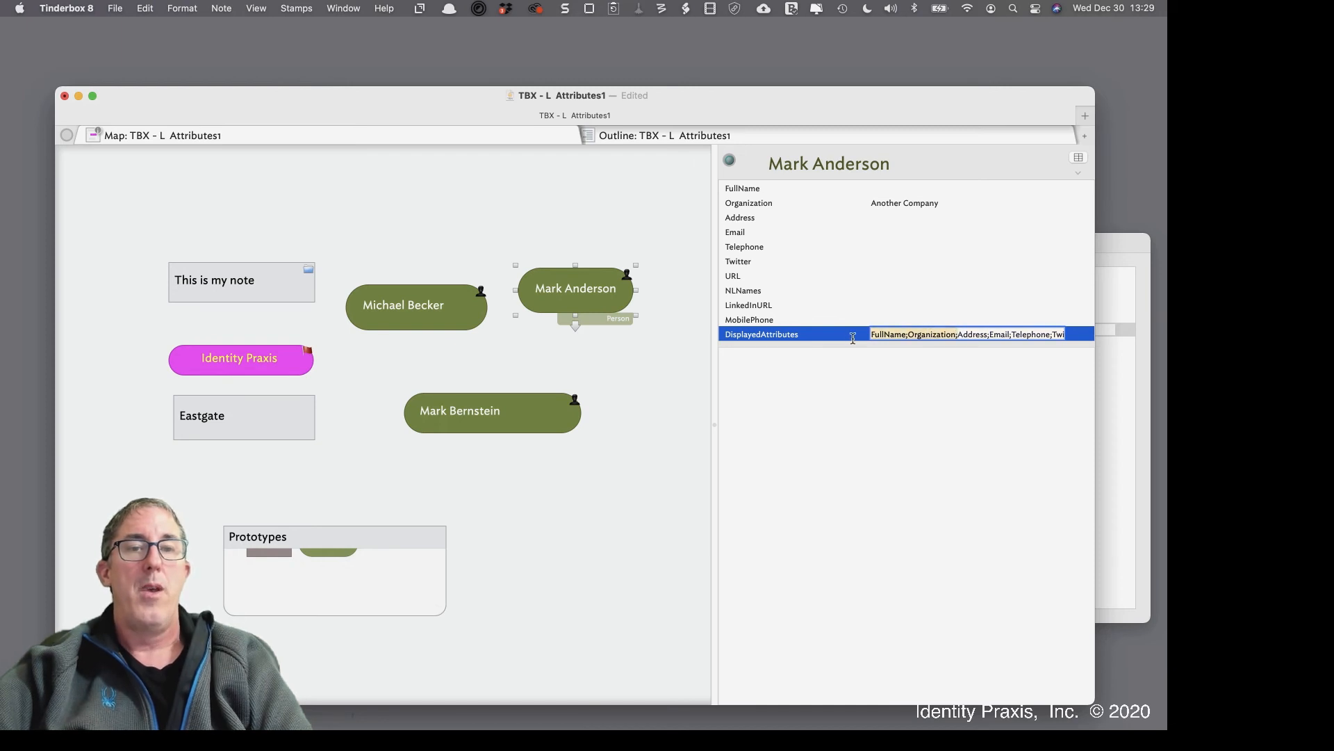
key(BackSpace)
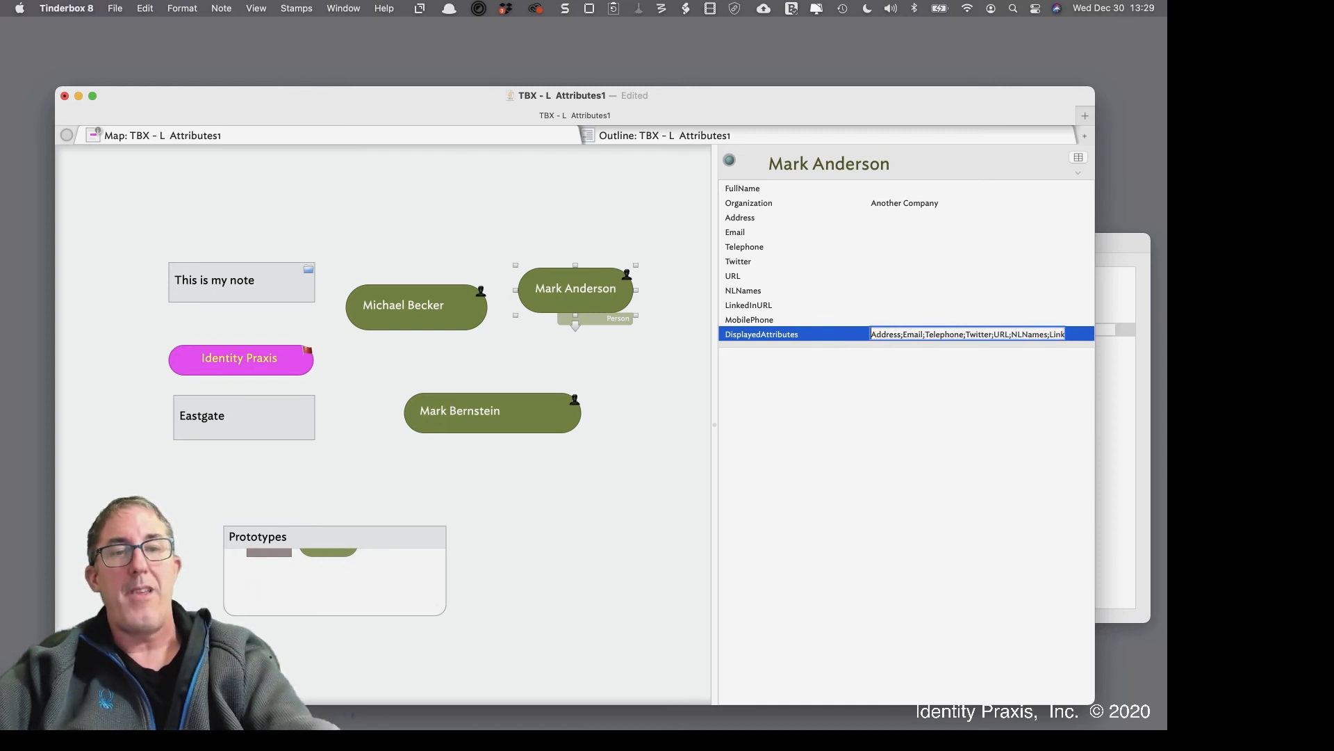
key(Return)
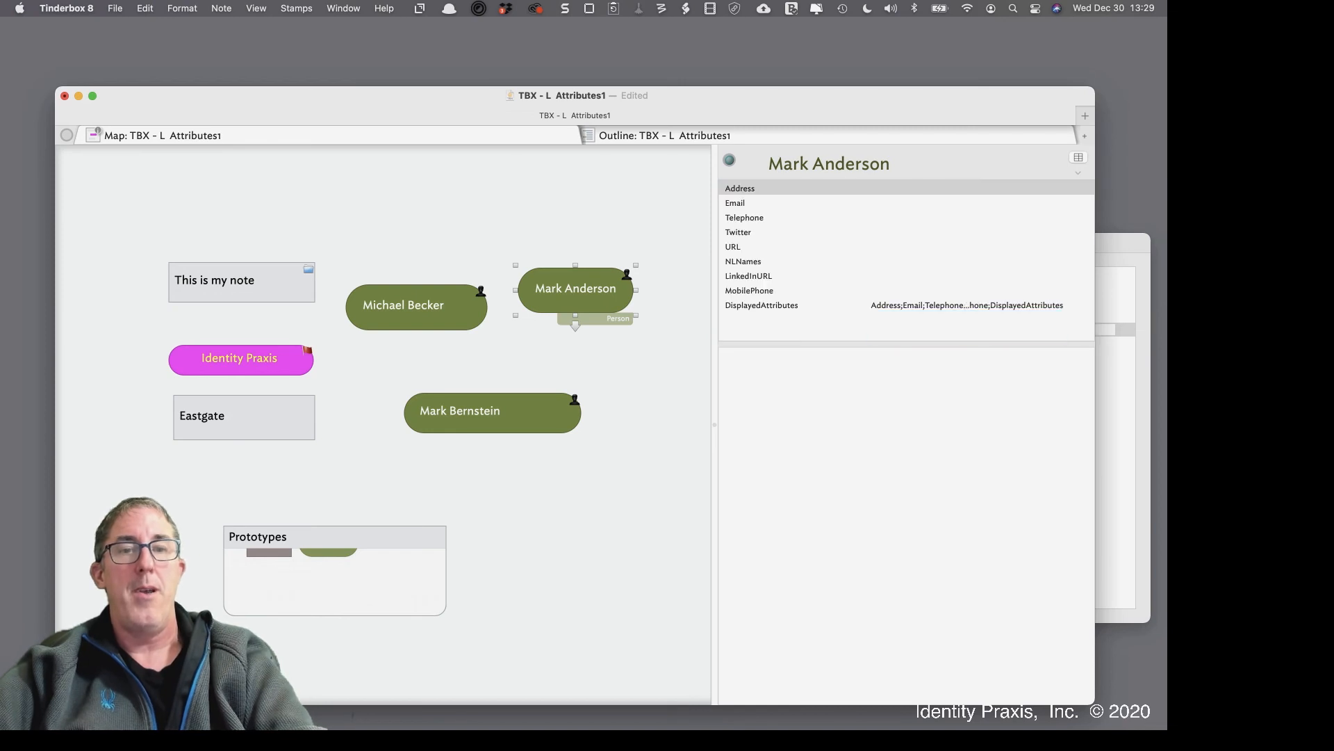
click(841, 341)
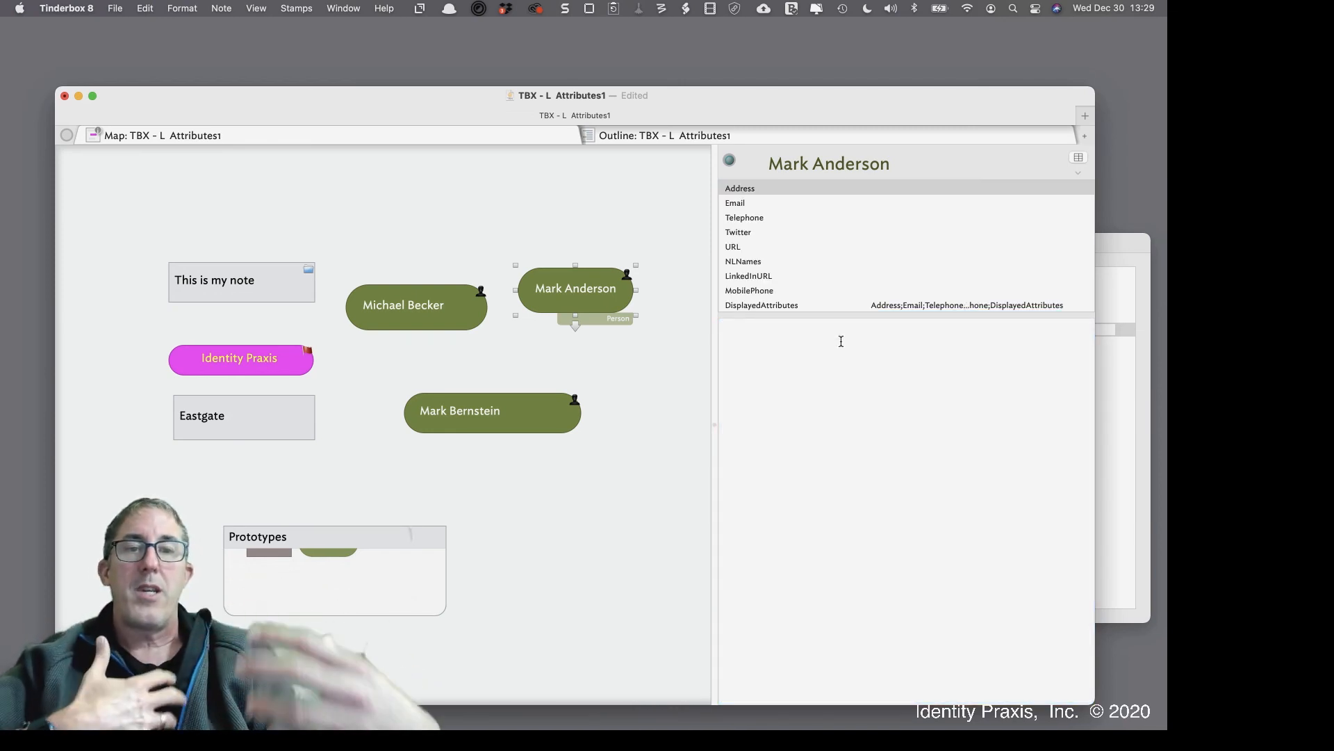
click(1078, 157)
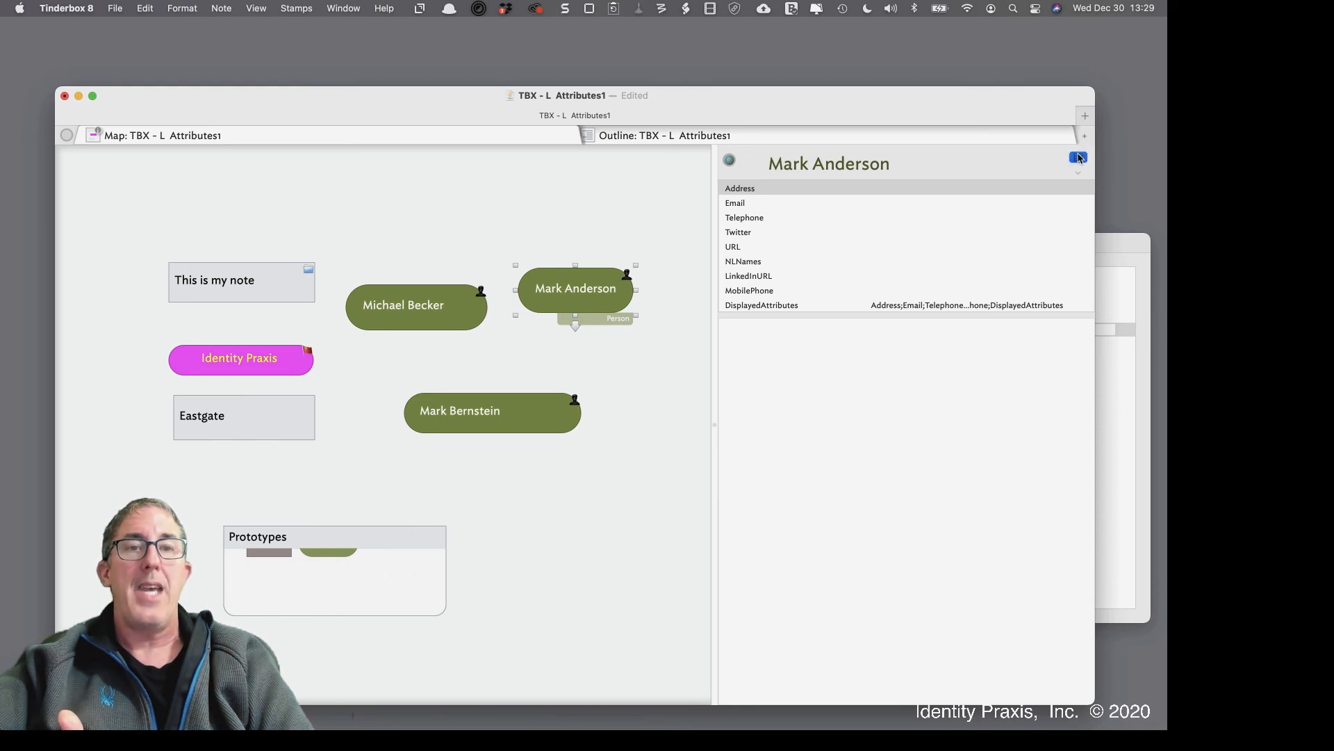
text(Or)
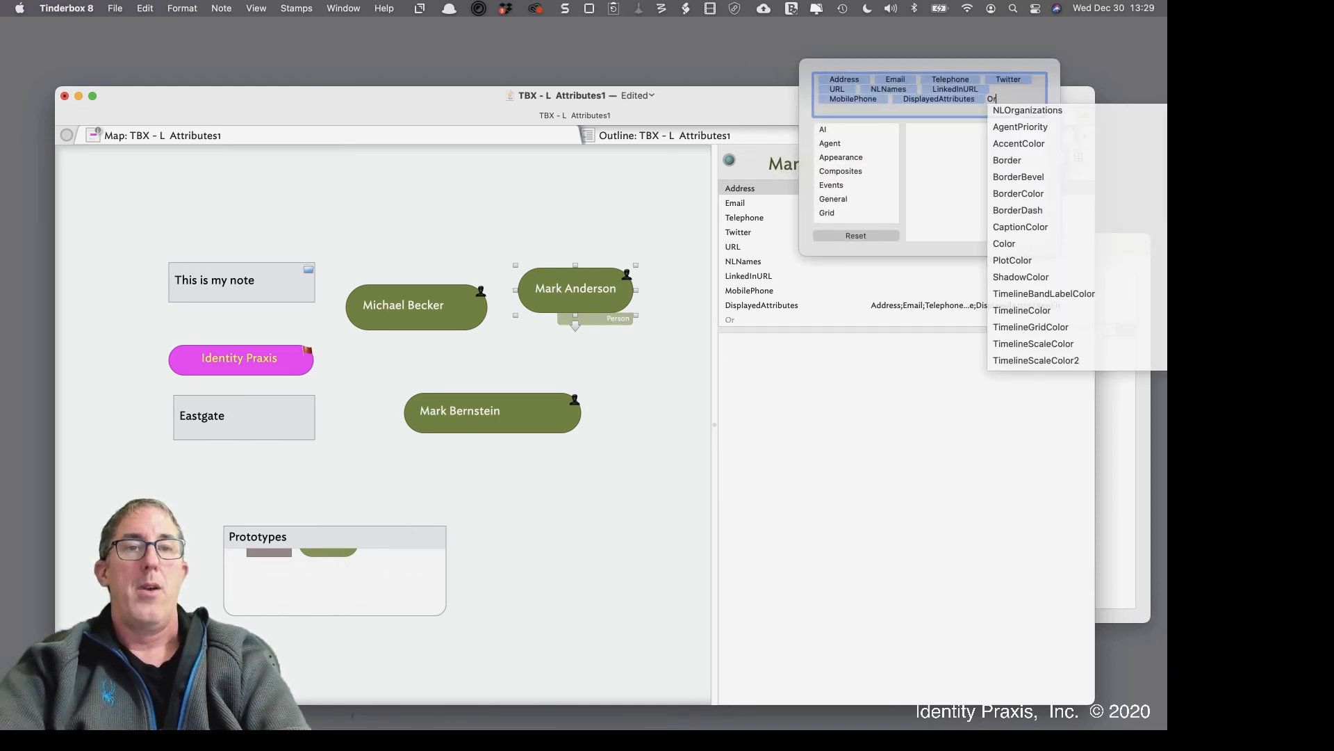
key(Return)
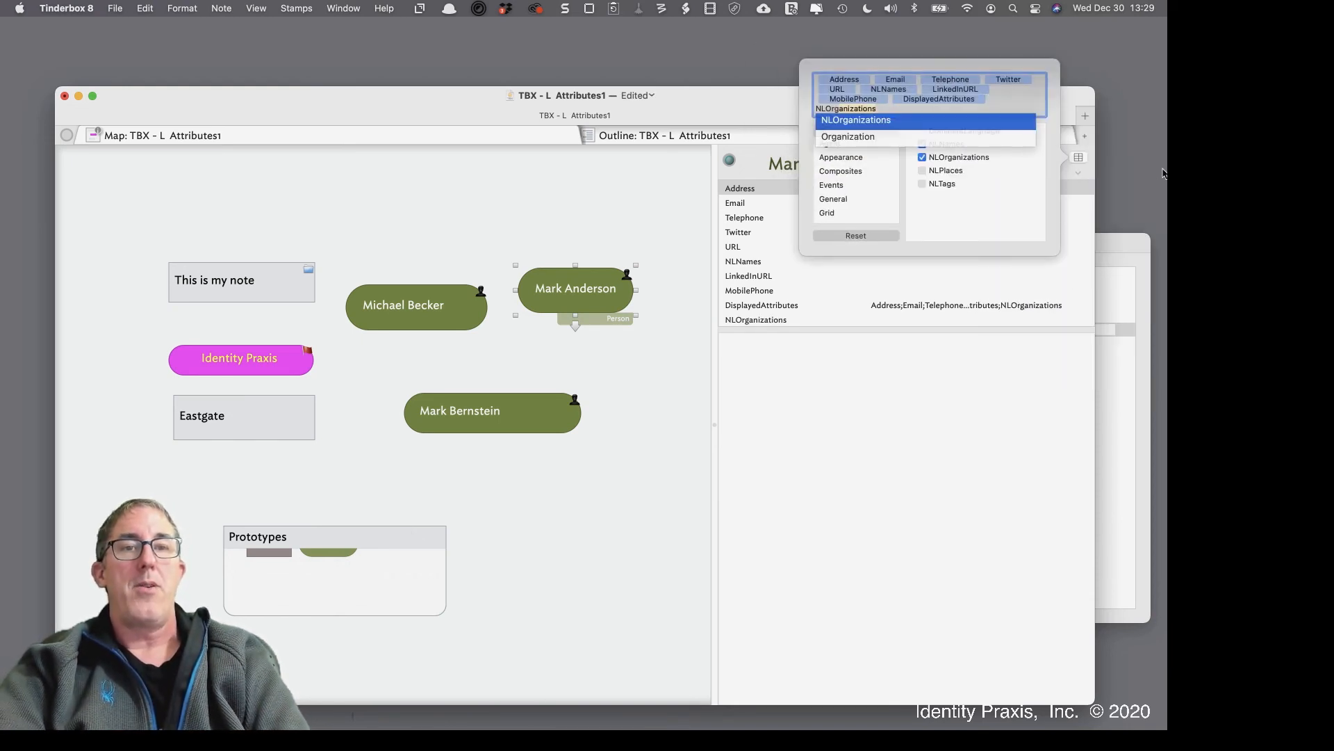
key(Down)
key(Return)
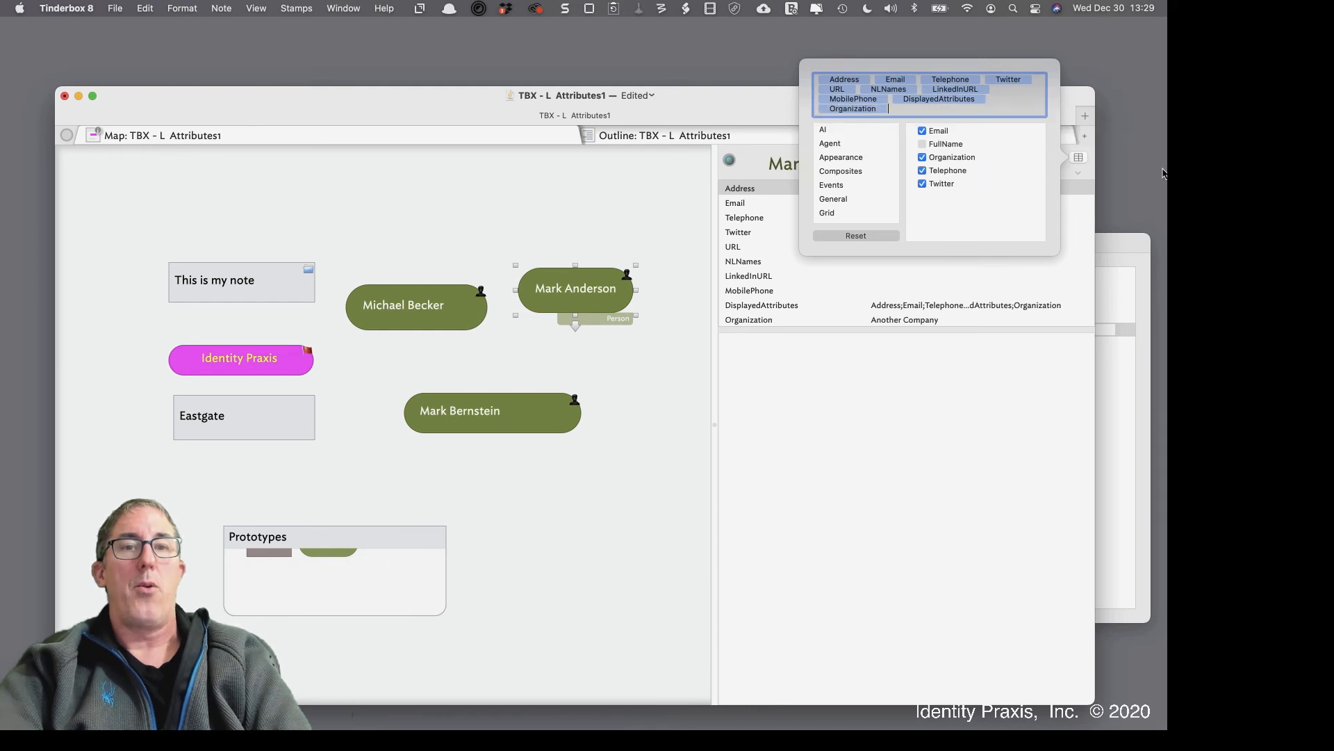
click(1025, 472)
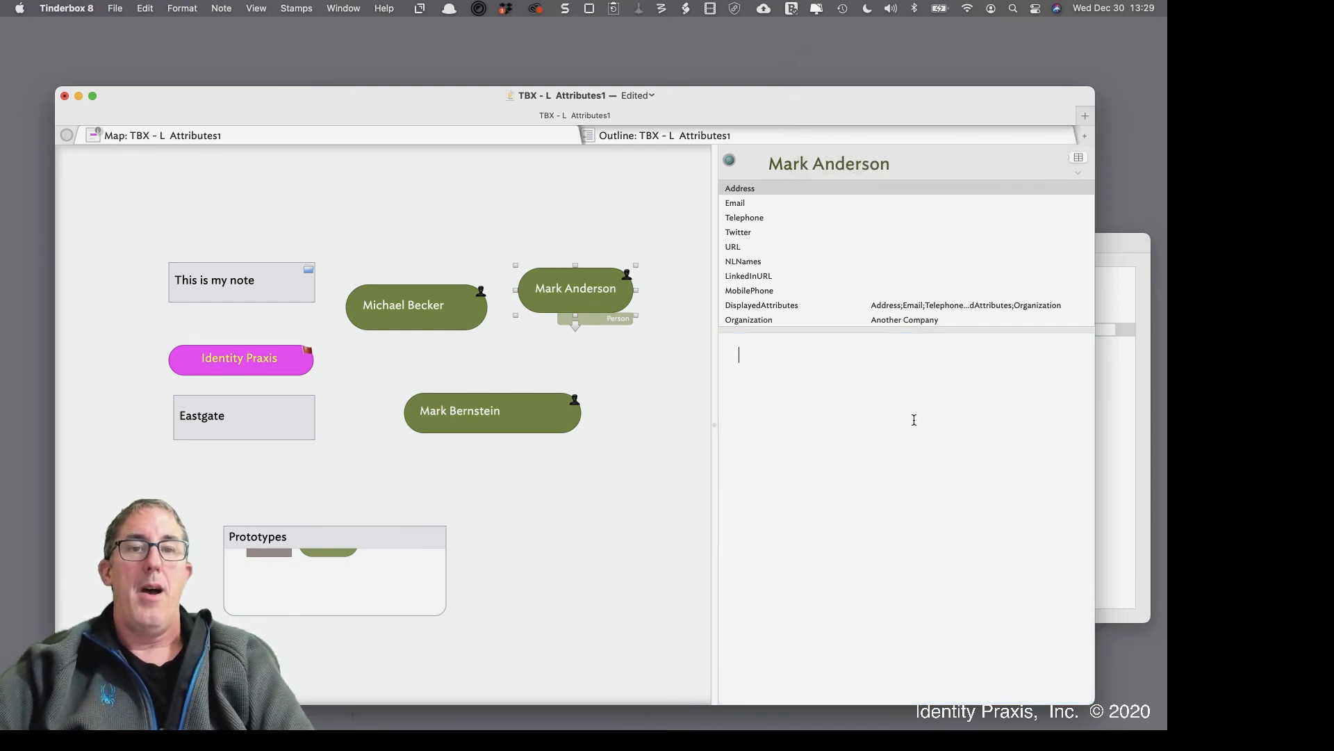
click(894, 320)
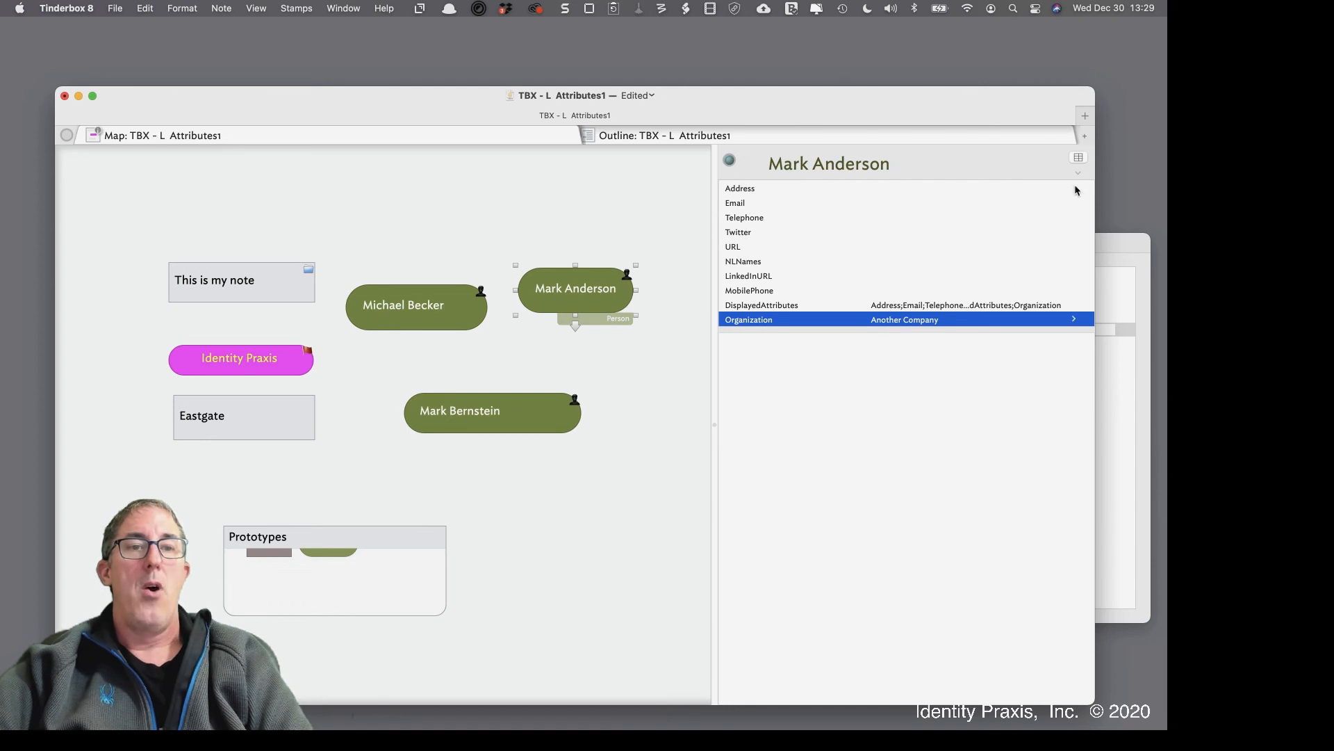
click(1078, 163)
click(869, 235)
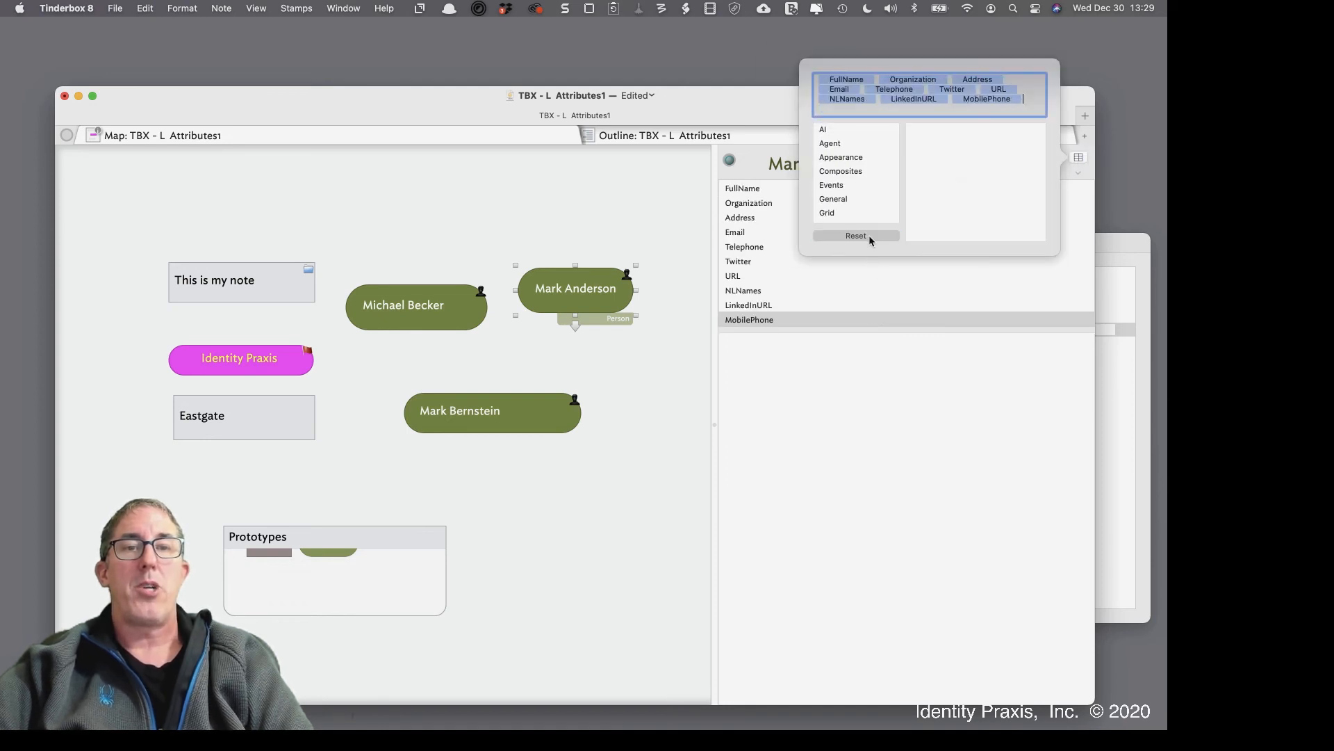
click(839, 335)
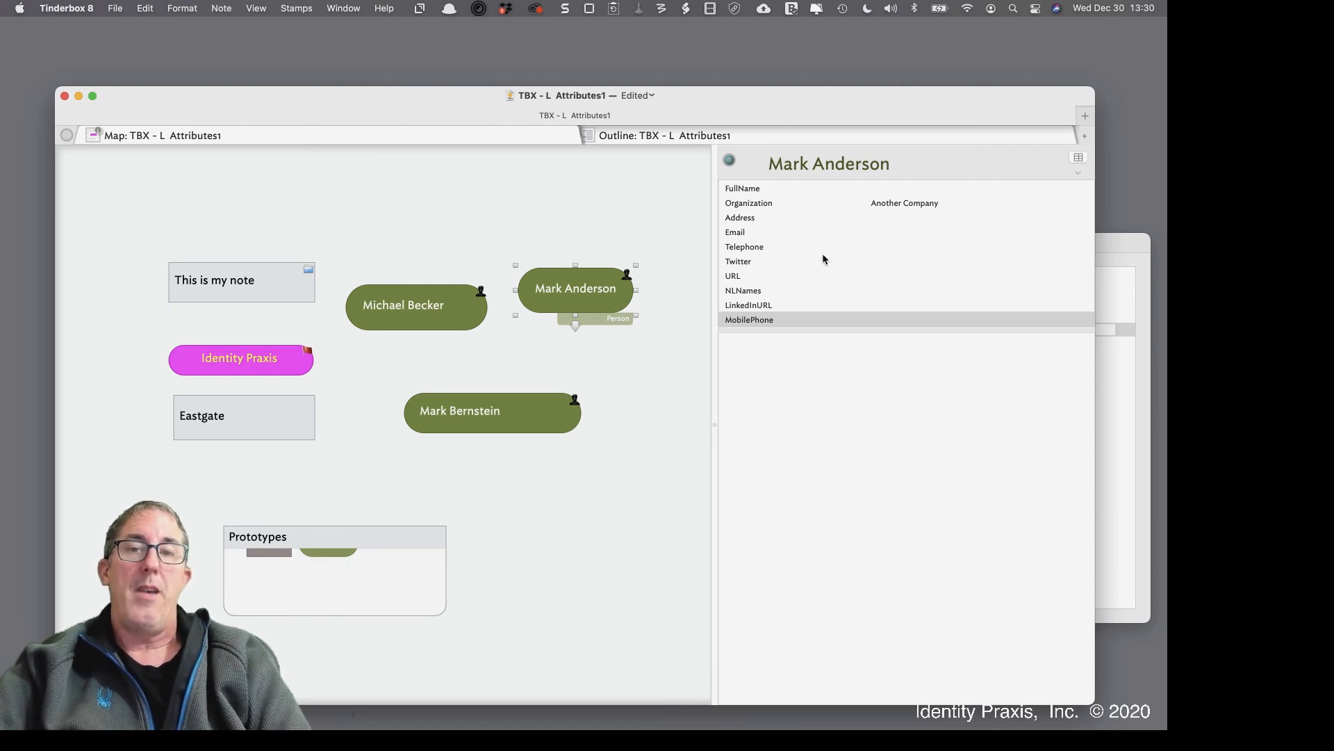
click(754, 248)
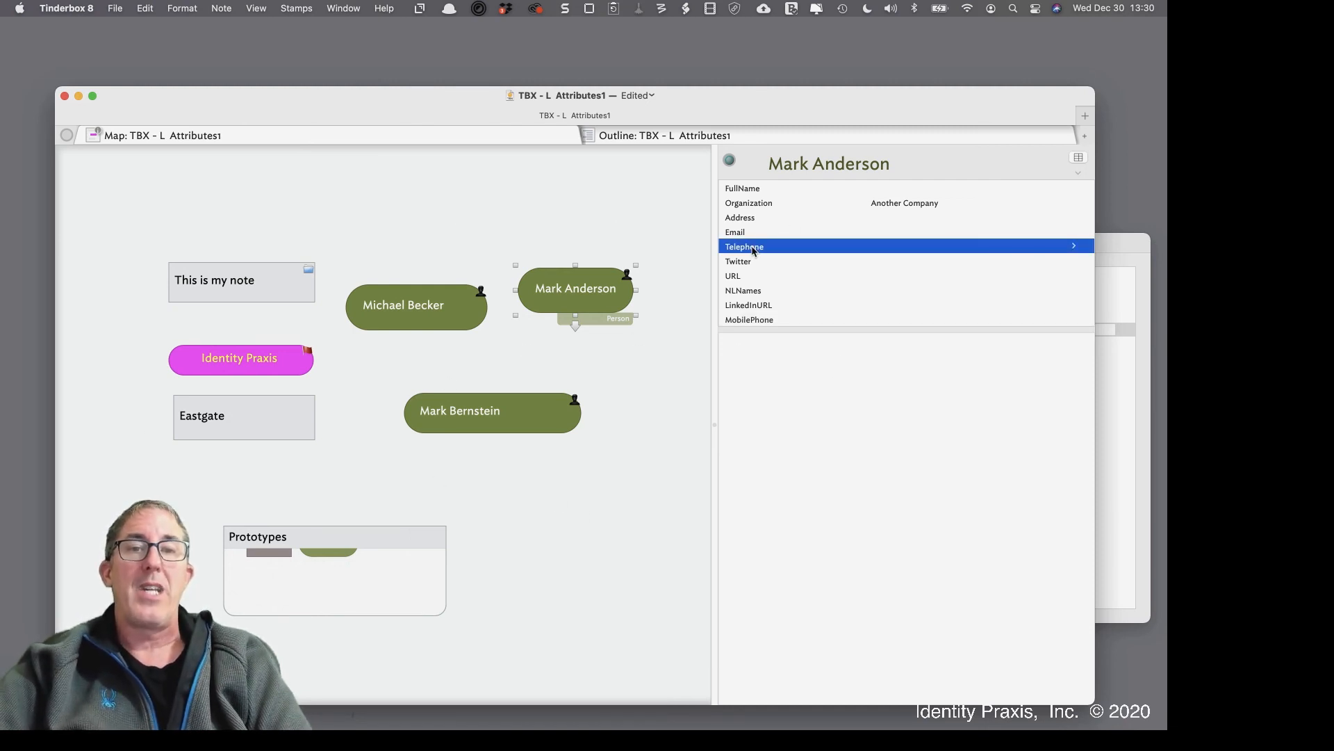
key(Delete)
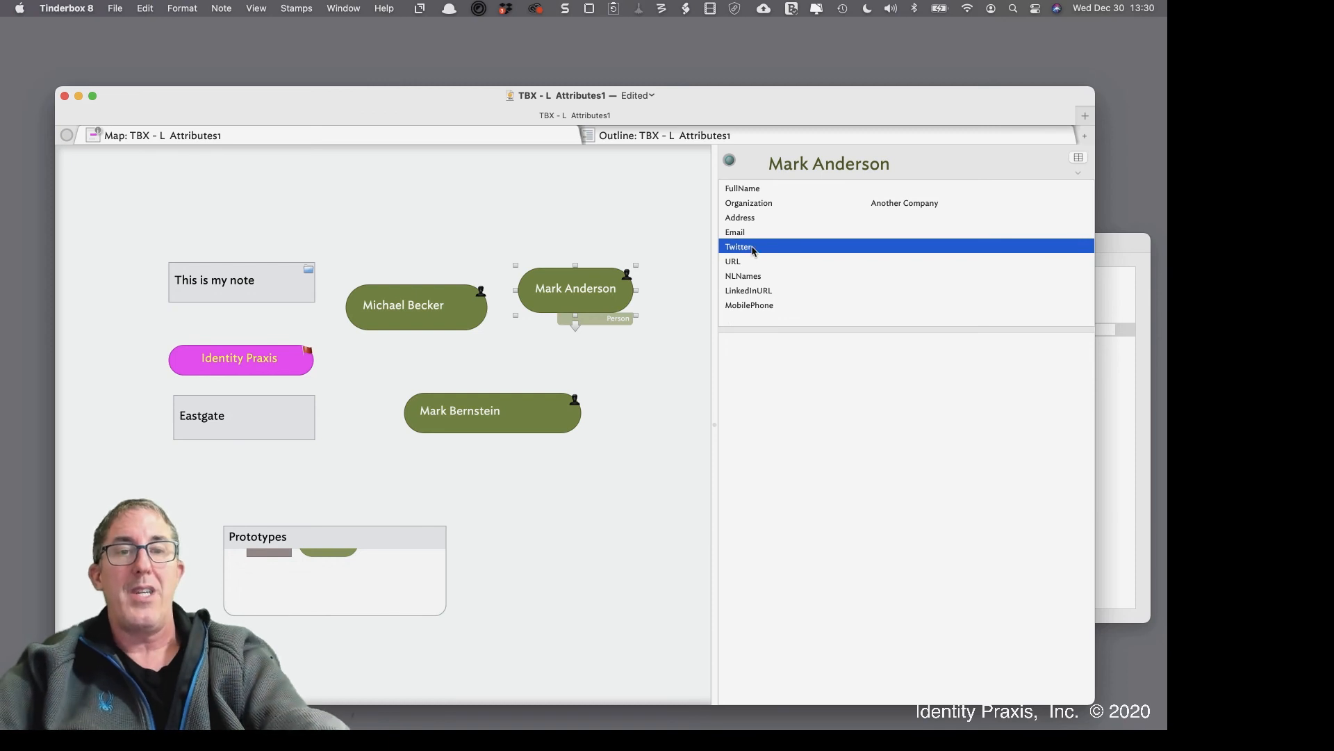
key(Delete)
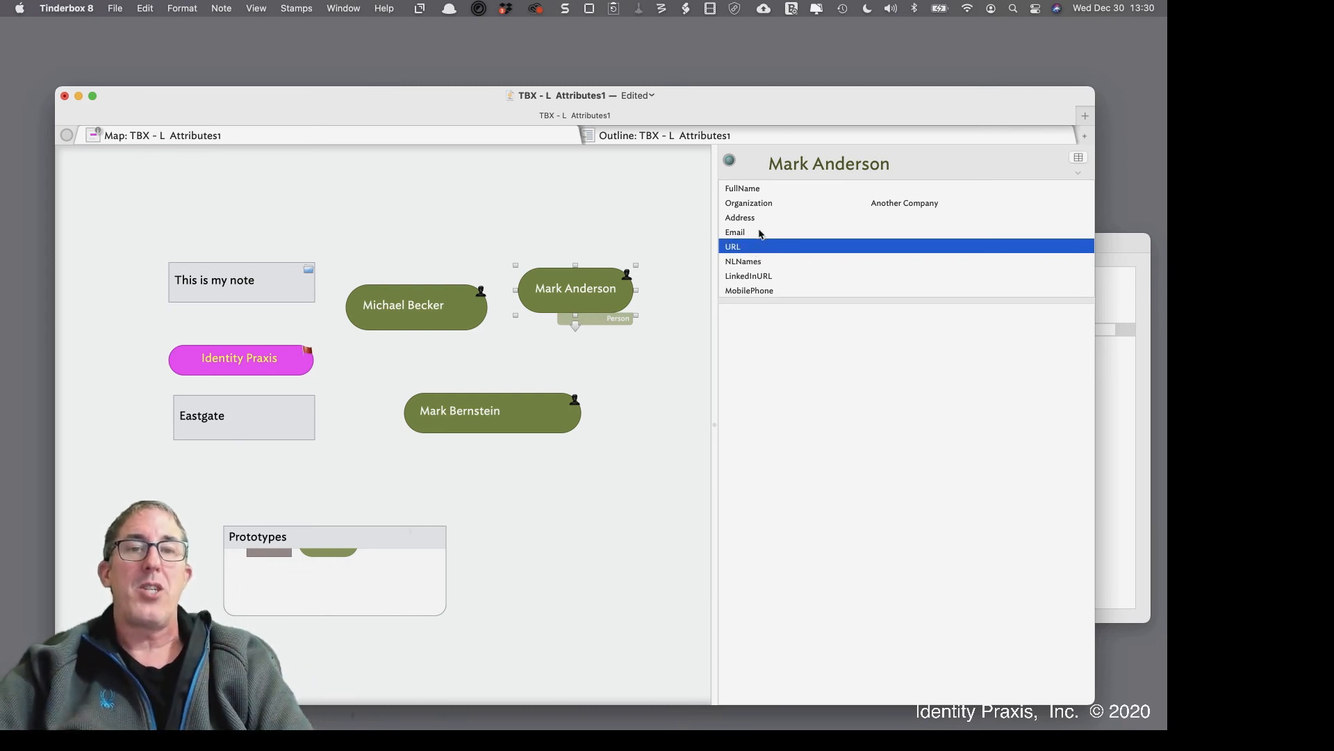
click(754, 207)
key(Delete)
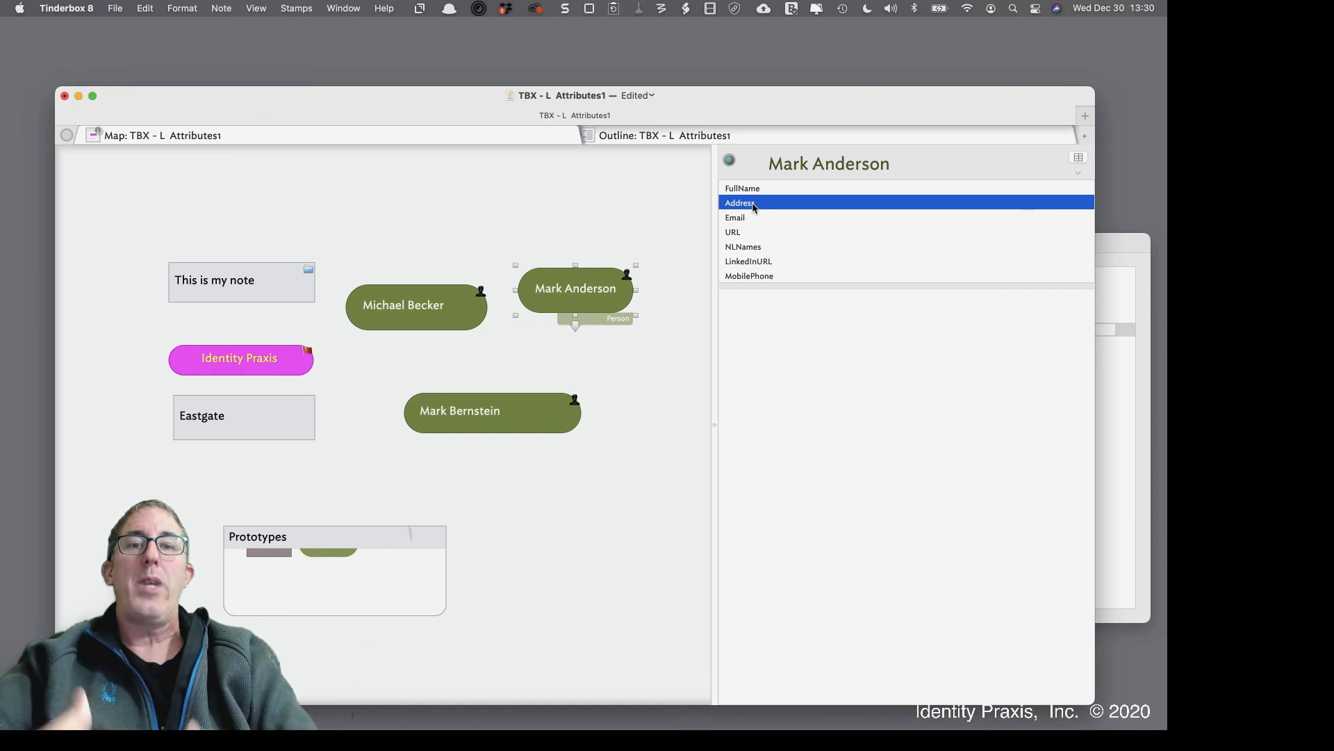
Re-add Organization as the last key attribute and open the Document Inspector with Cmd-1
click(1079, 157)
text(Or)
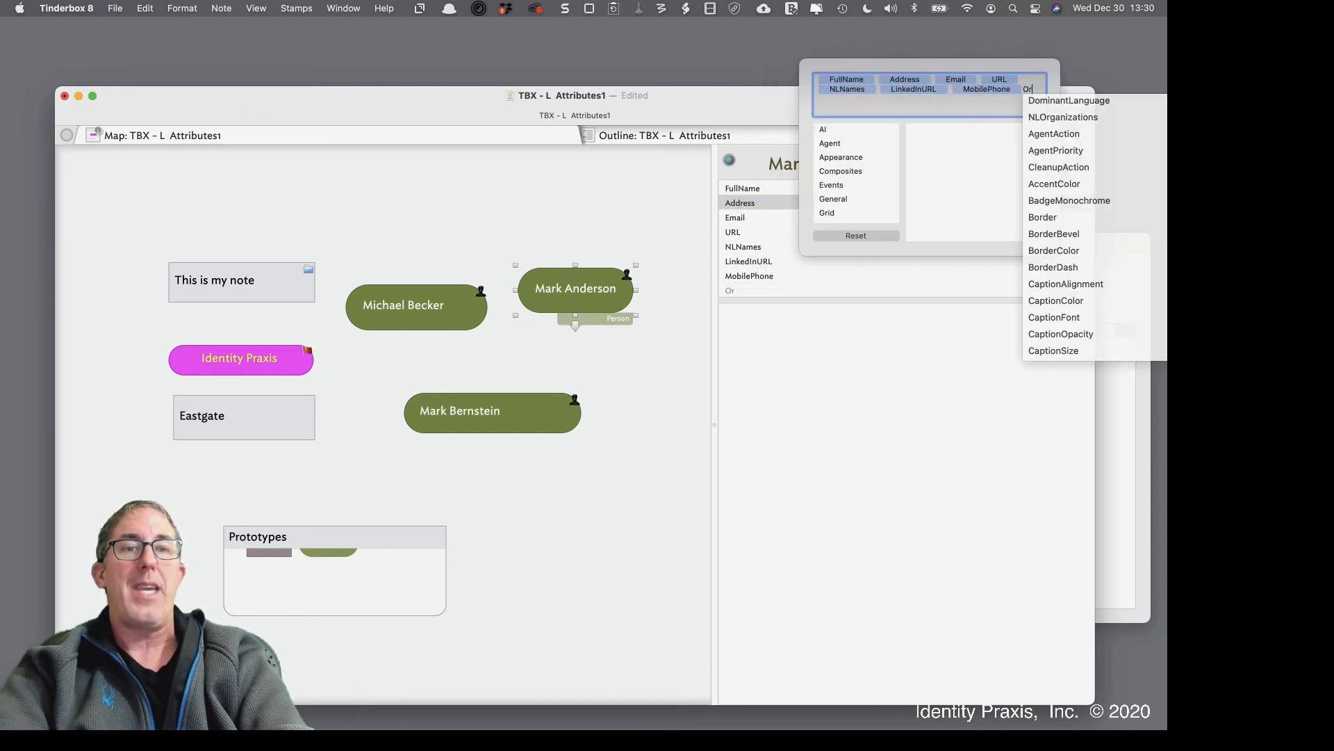
text(gan)
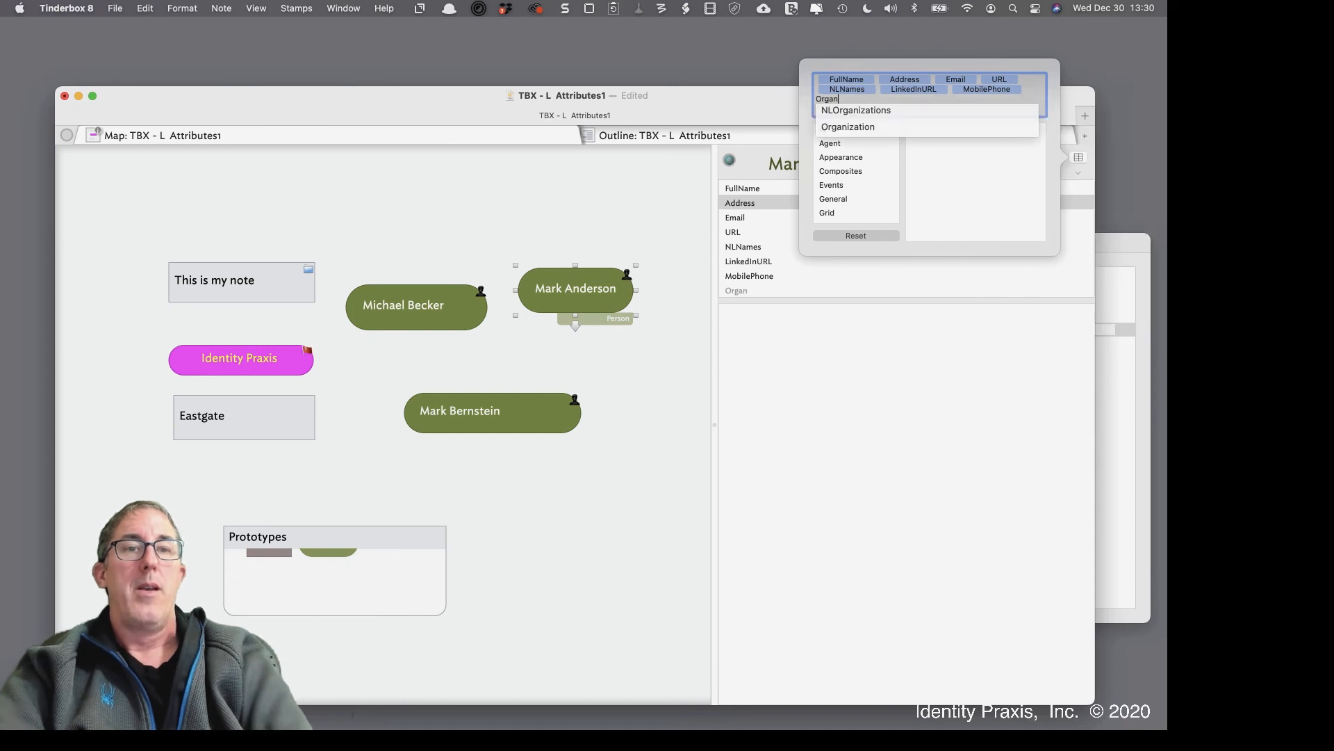
click(916, 127)
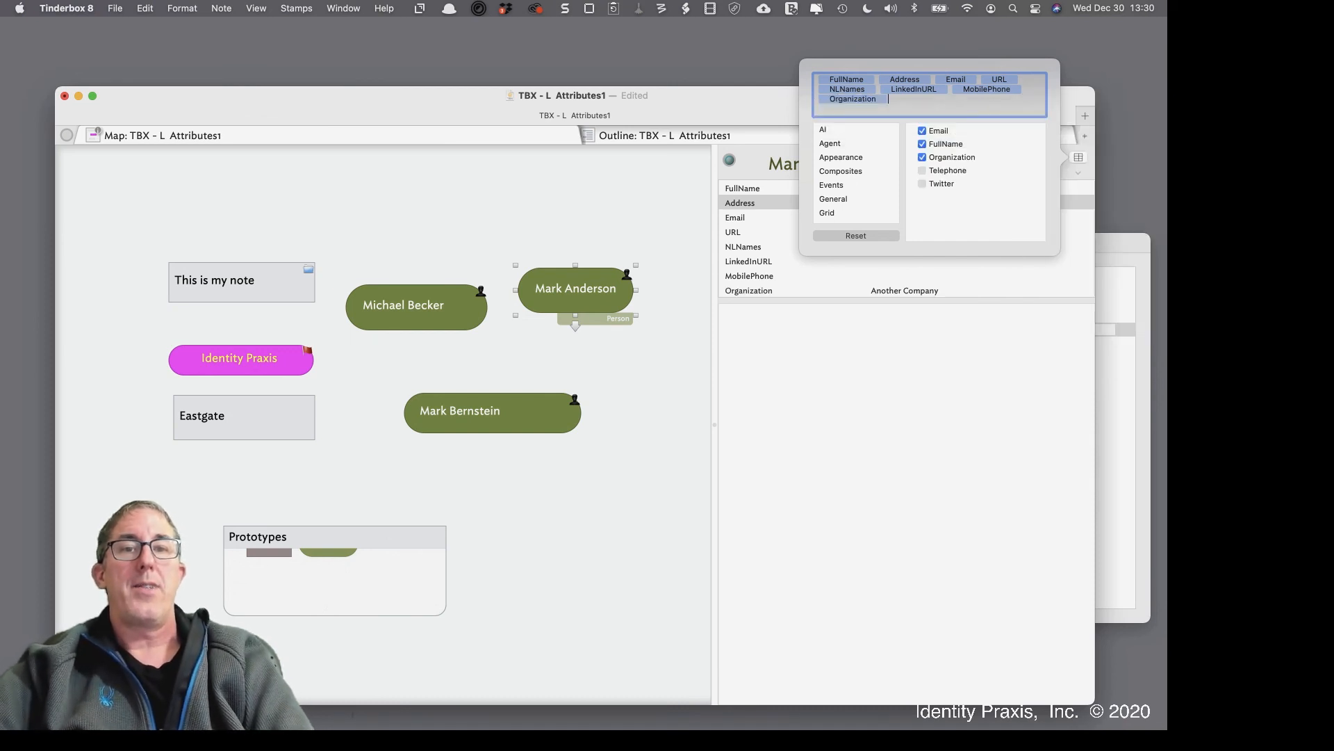
click(794, 349)
click(754, 290)
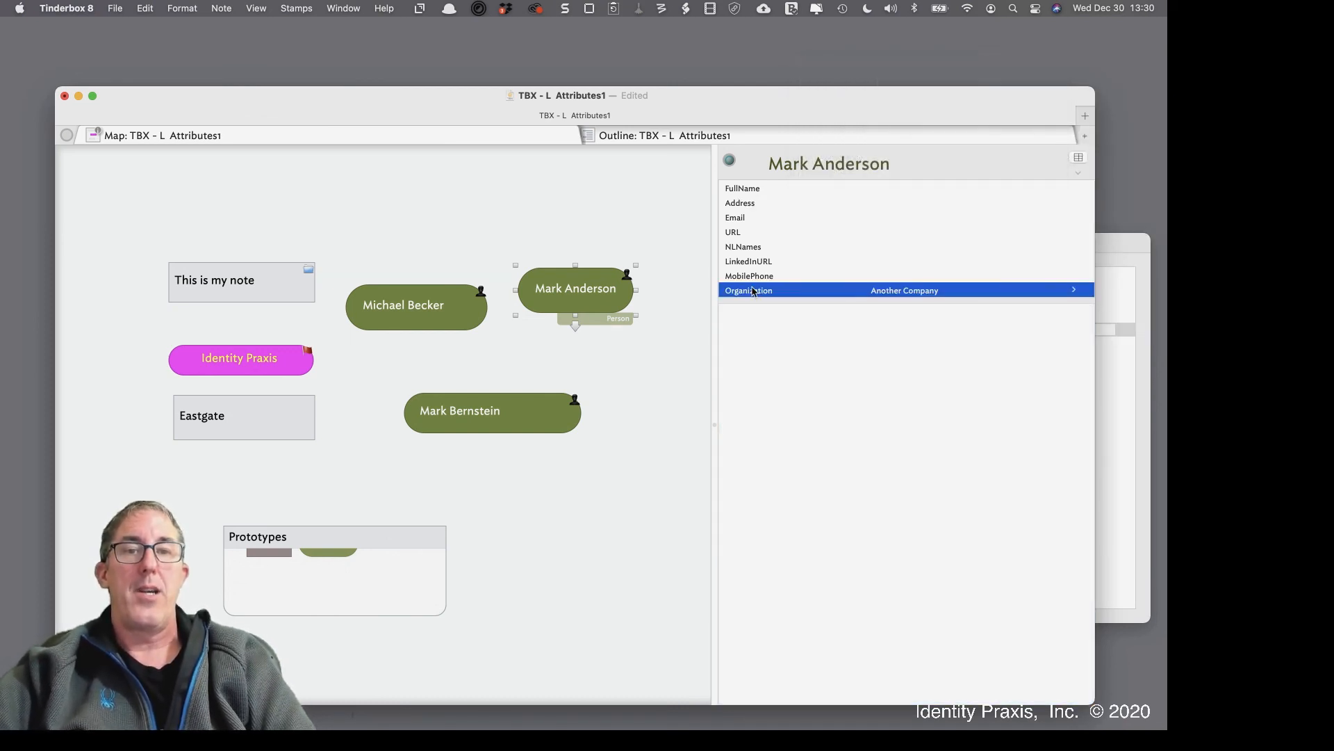
click(892, 294)
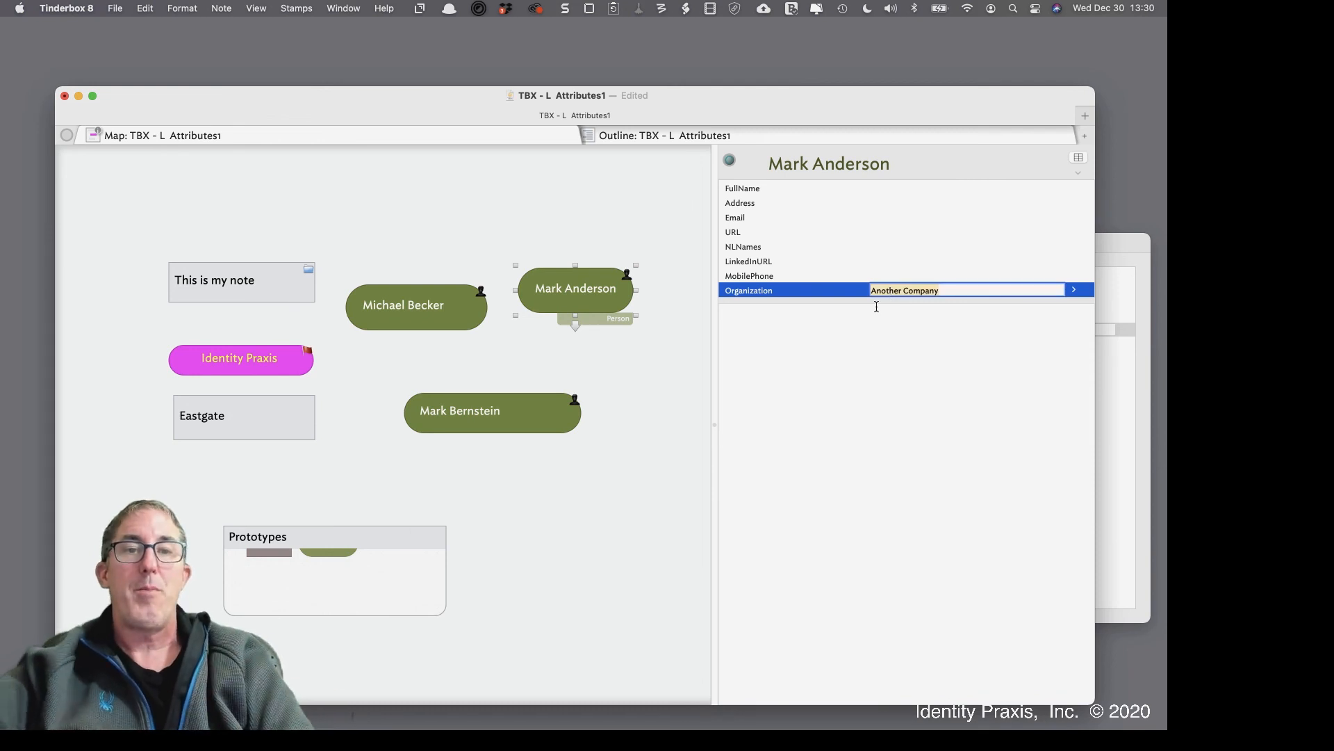
click(877, 317)
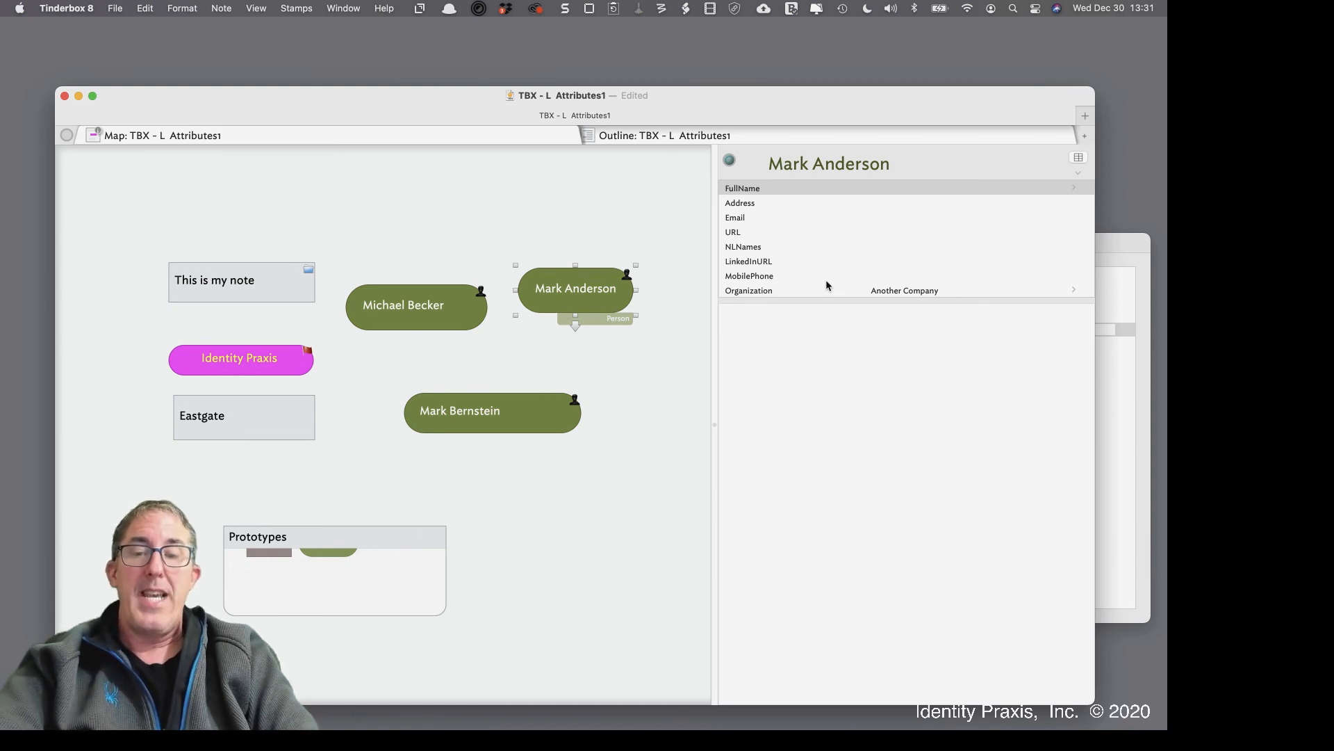
key(super+1)
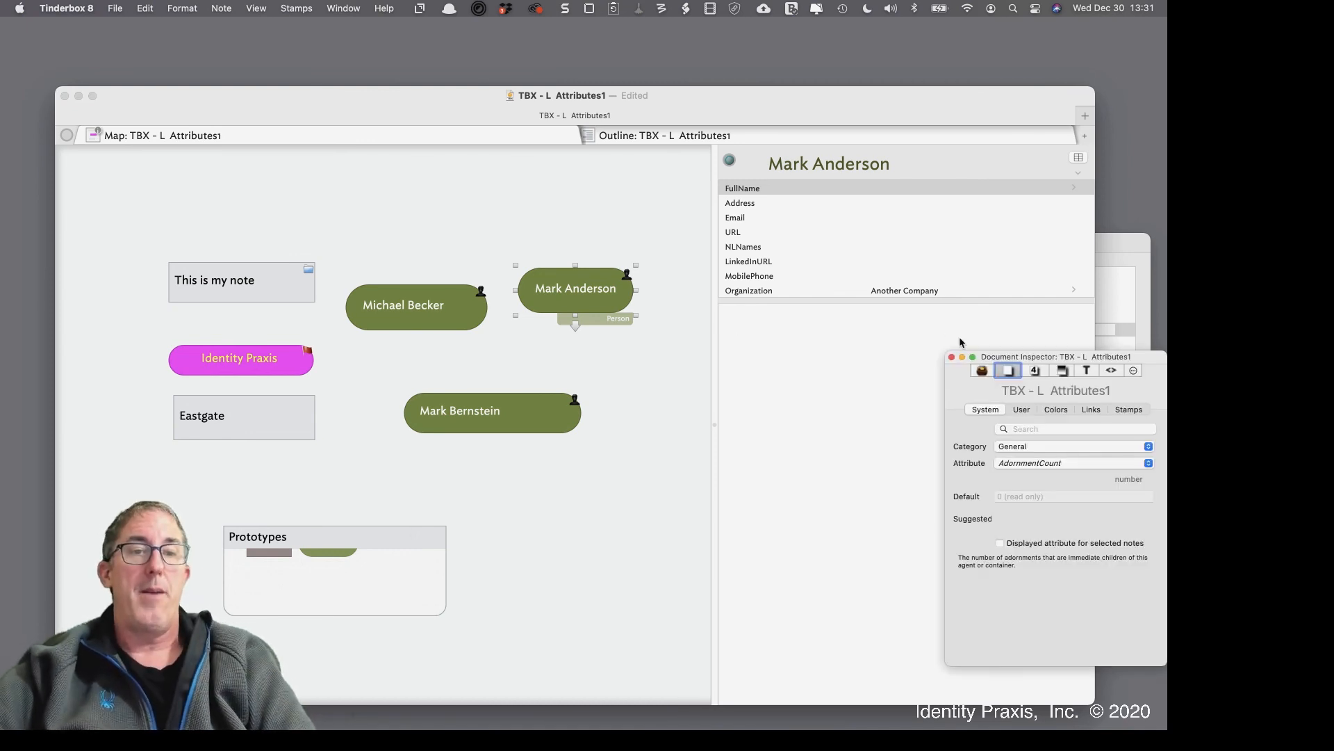
Move the Document Inspector near the map and switch to its User attributes, showing LinkedInURL
drag(993, 360, 669, 224)
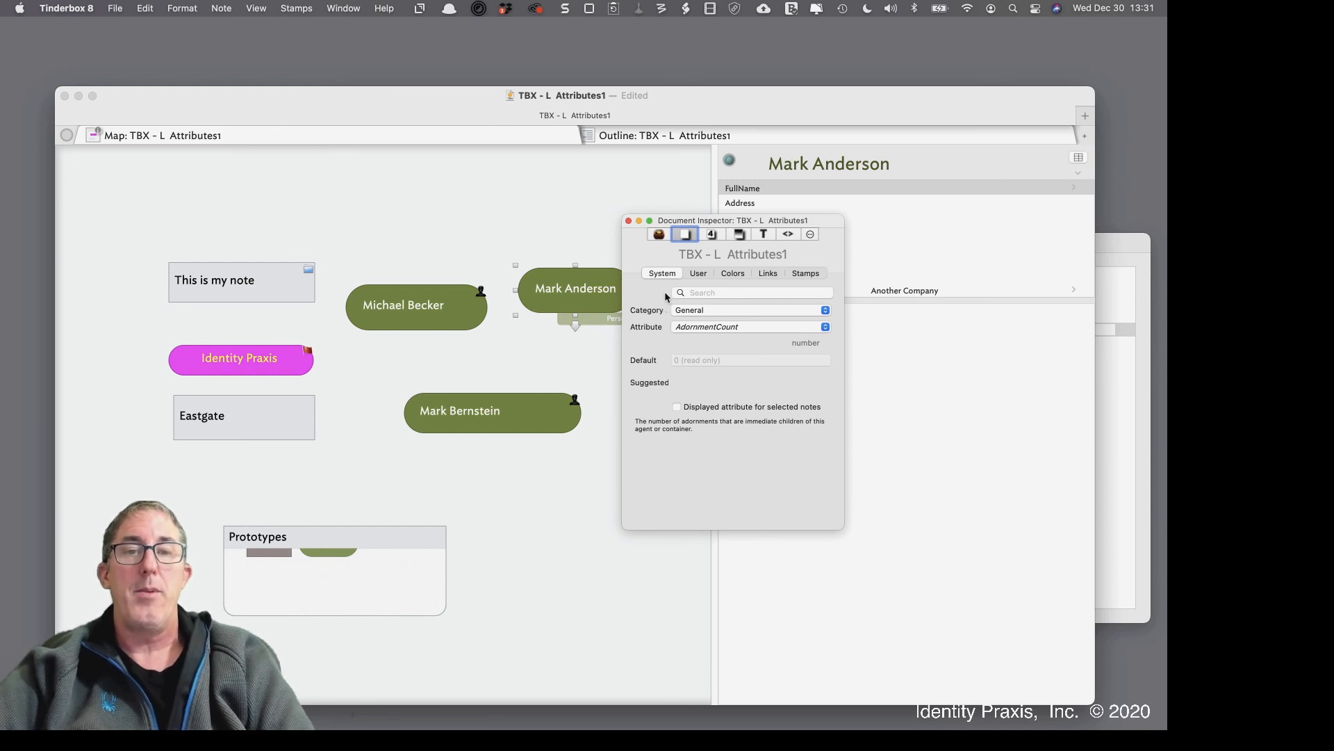
click(712, 312)
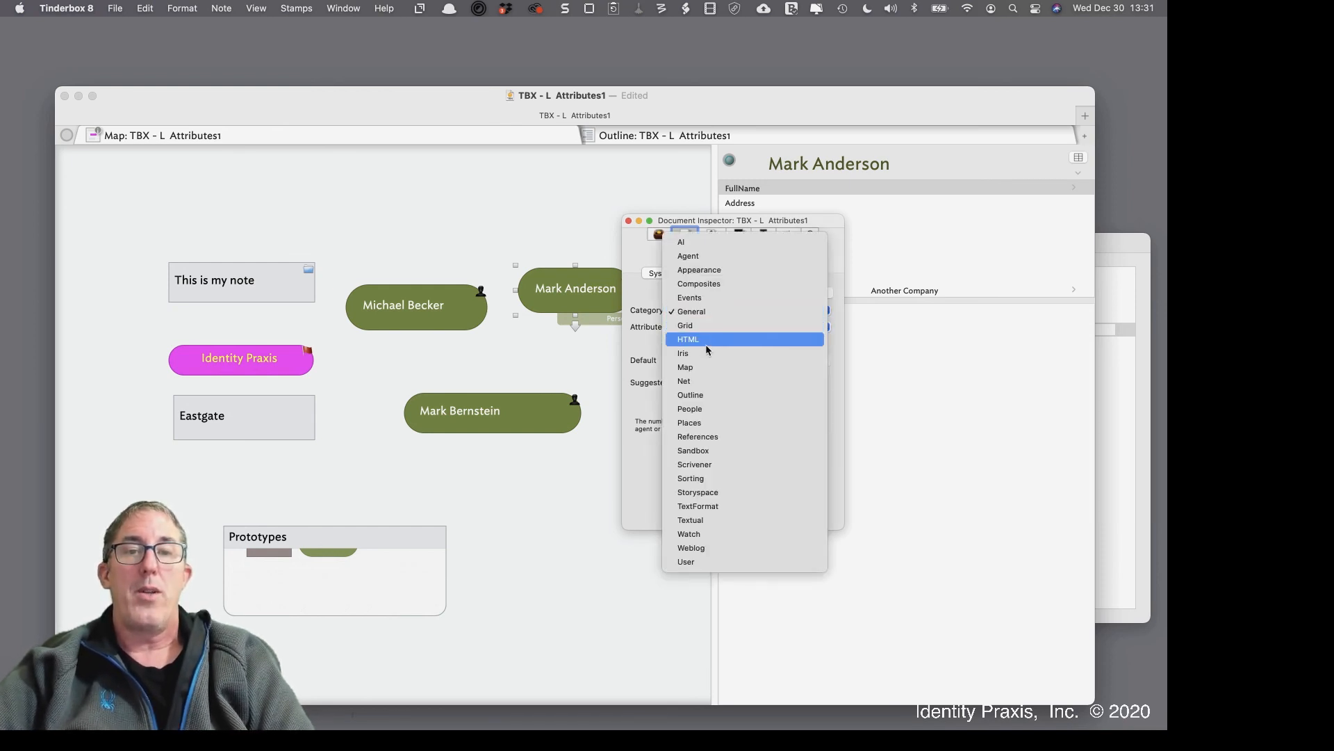
click(715, 424)
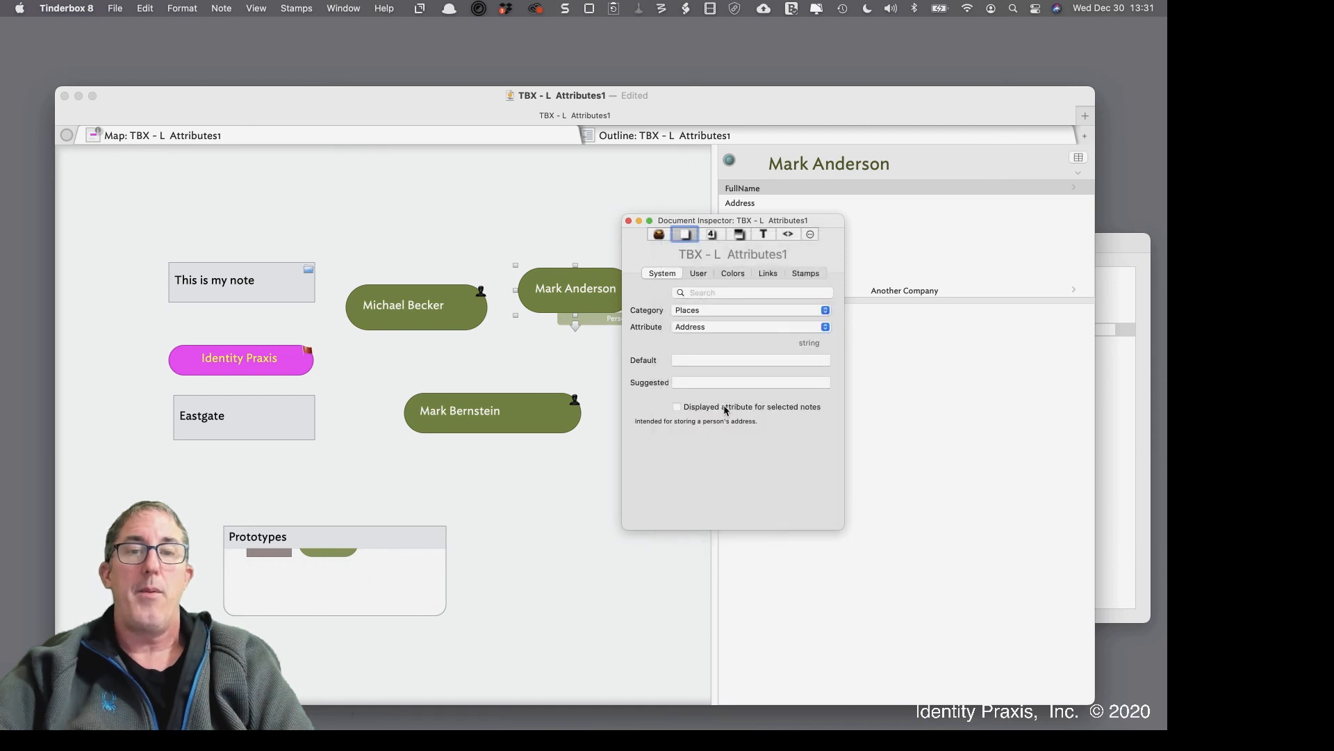
click(700, 274)
click(740, 294)
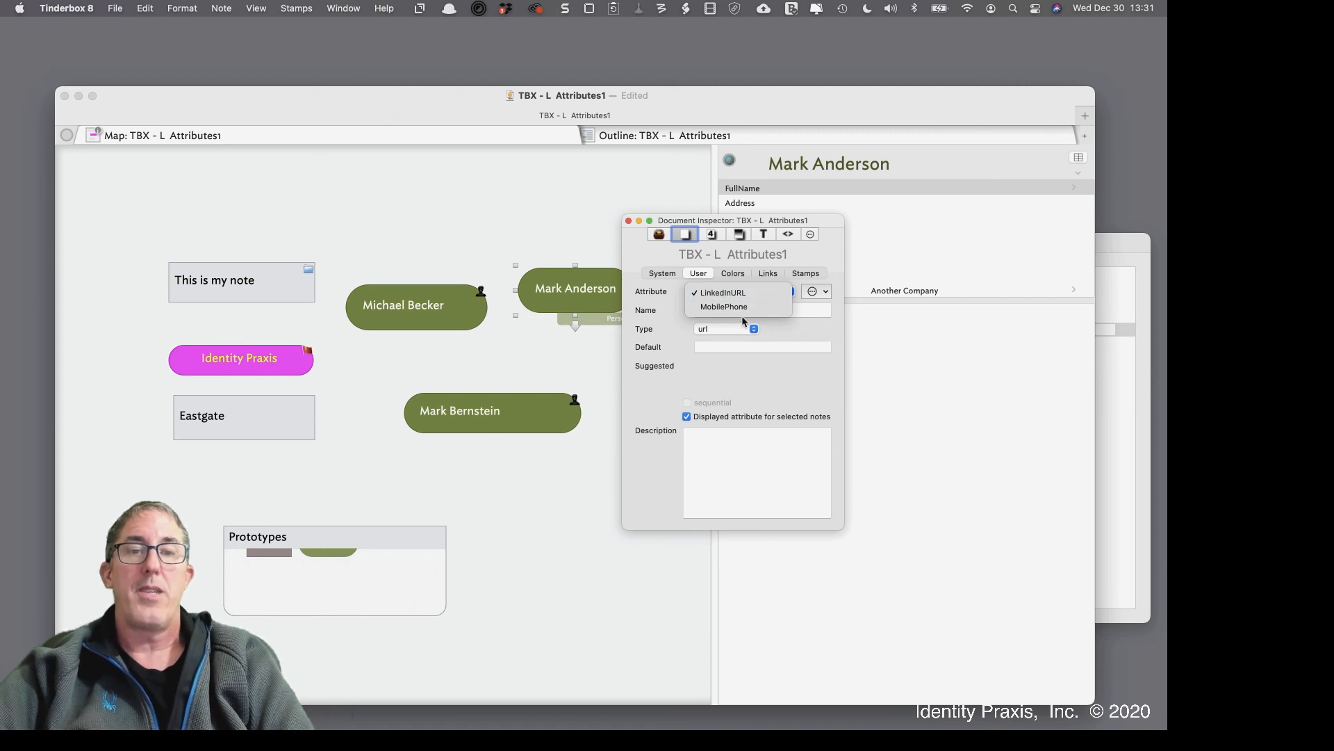
click(741, 292)
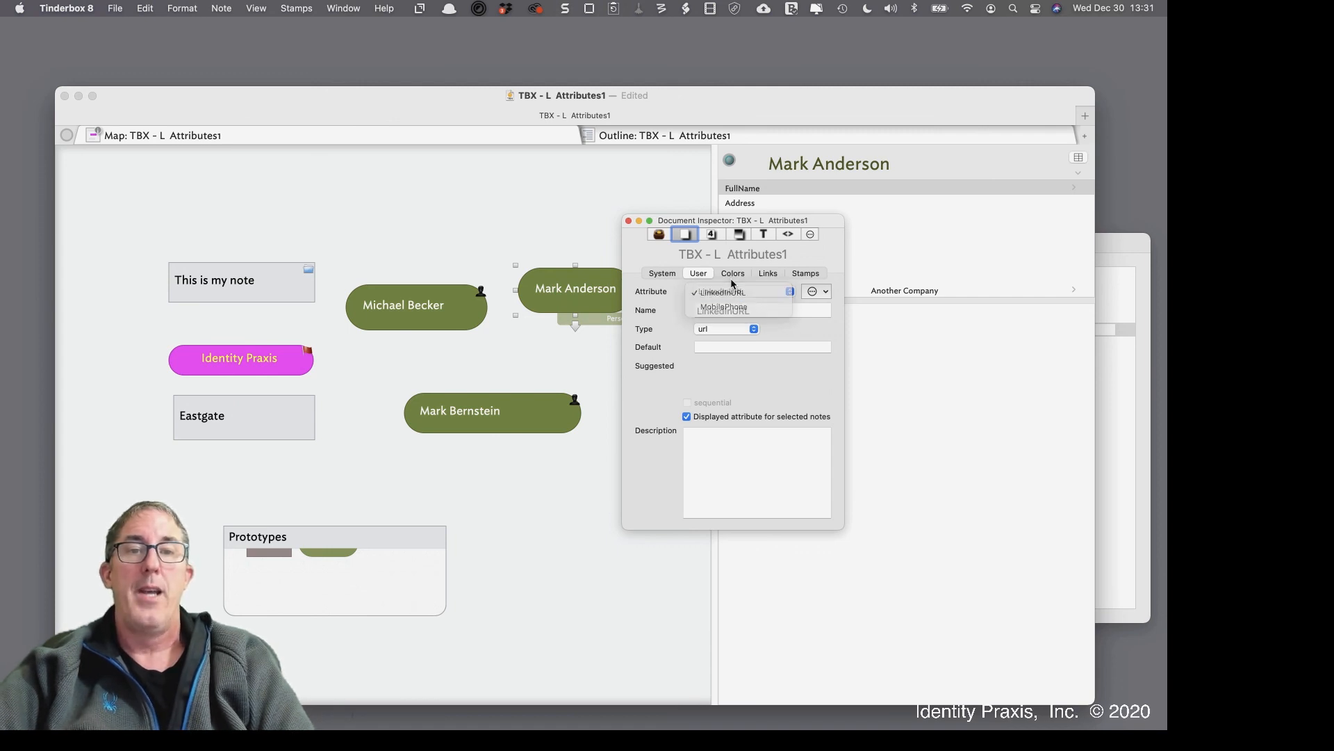
Add a string user attribute named TBXHandle, then select the Identity Praxis note on the map
click(827, 293)
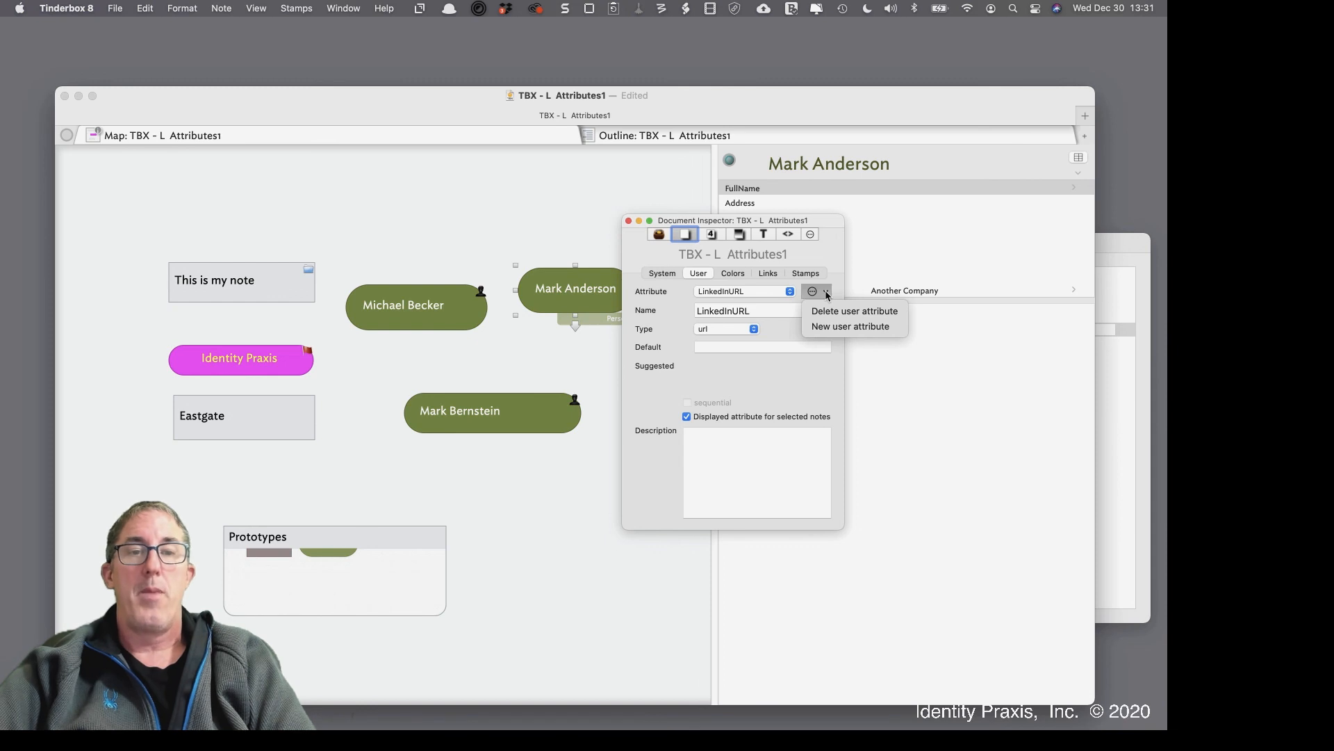
click(837, 326)
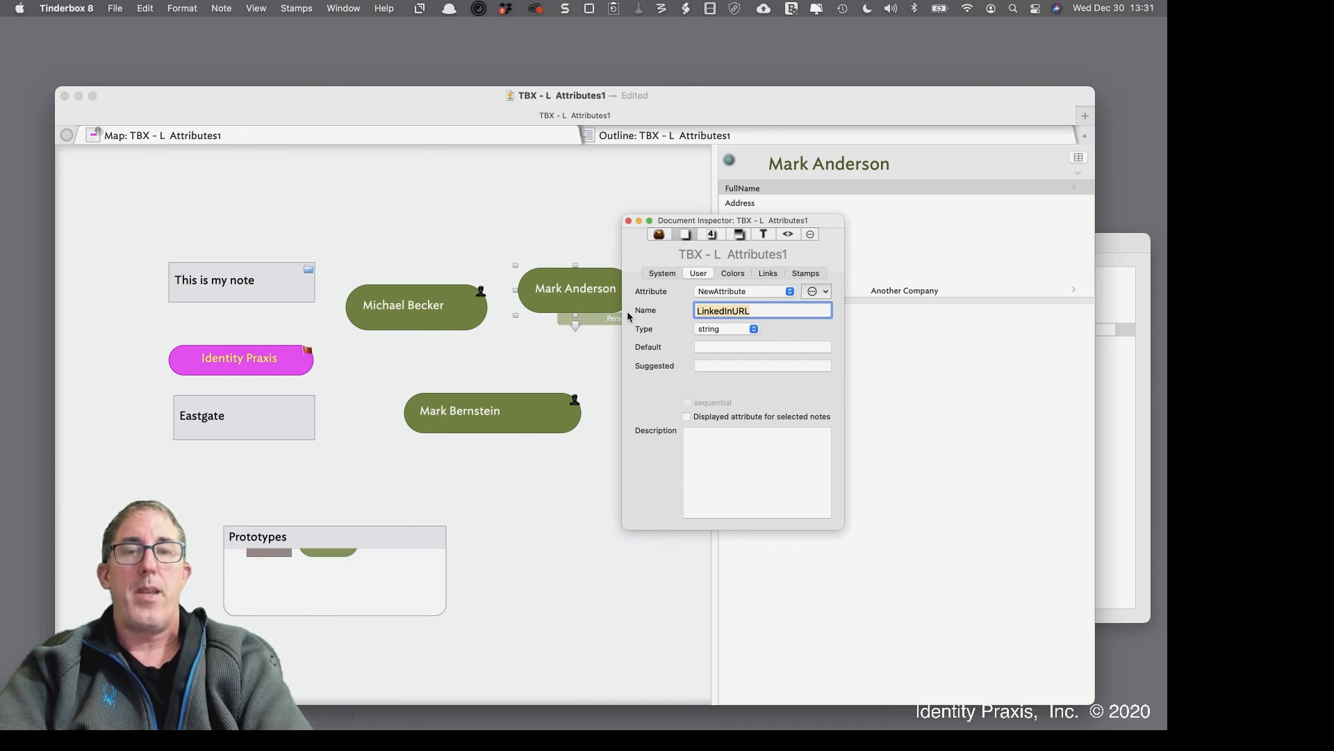
text(T)
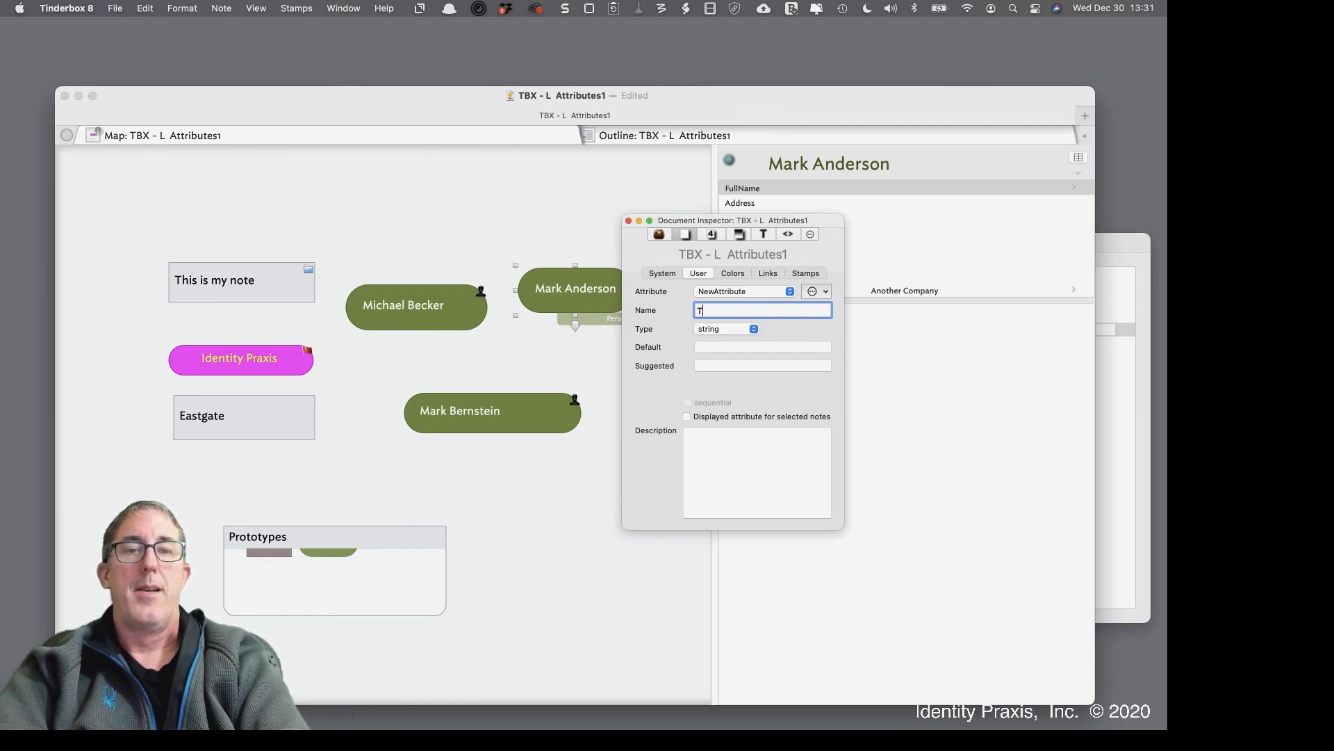
text(XBXHandle)
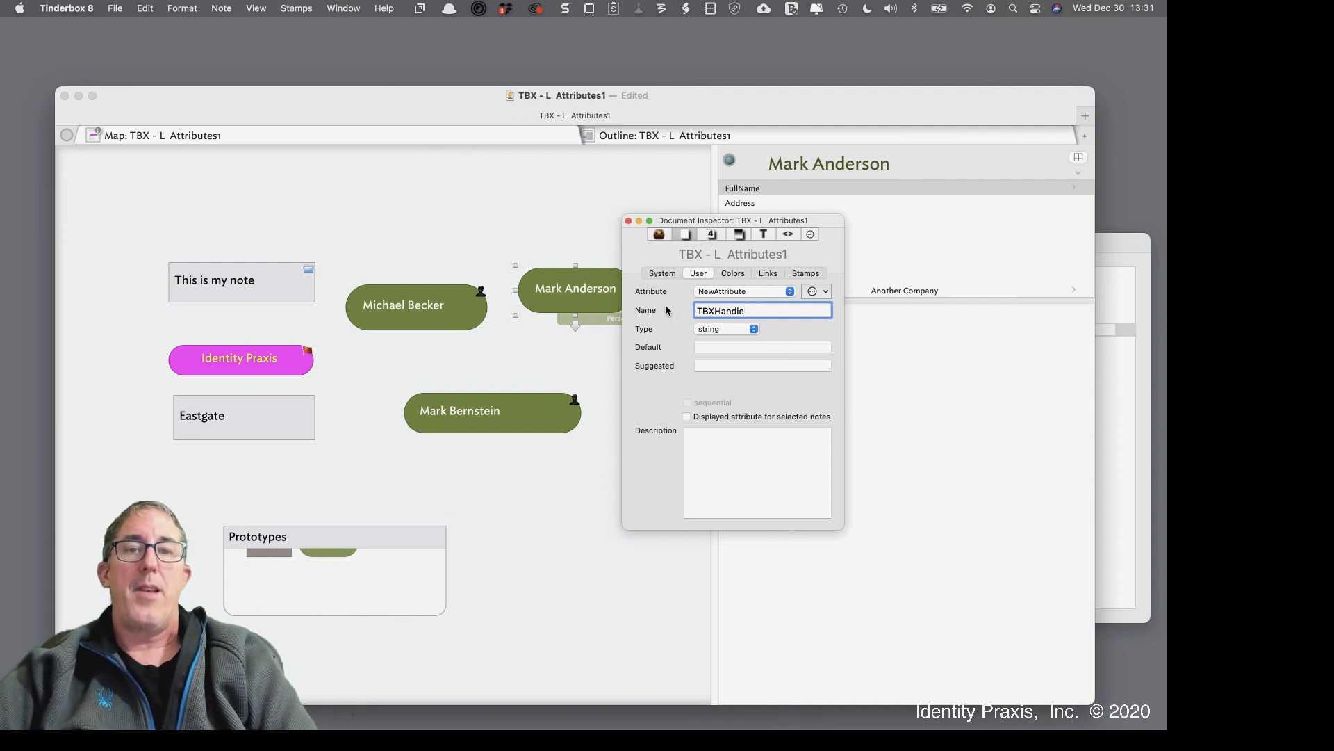
click(716, 331)
click(706, 321)
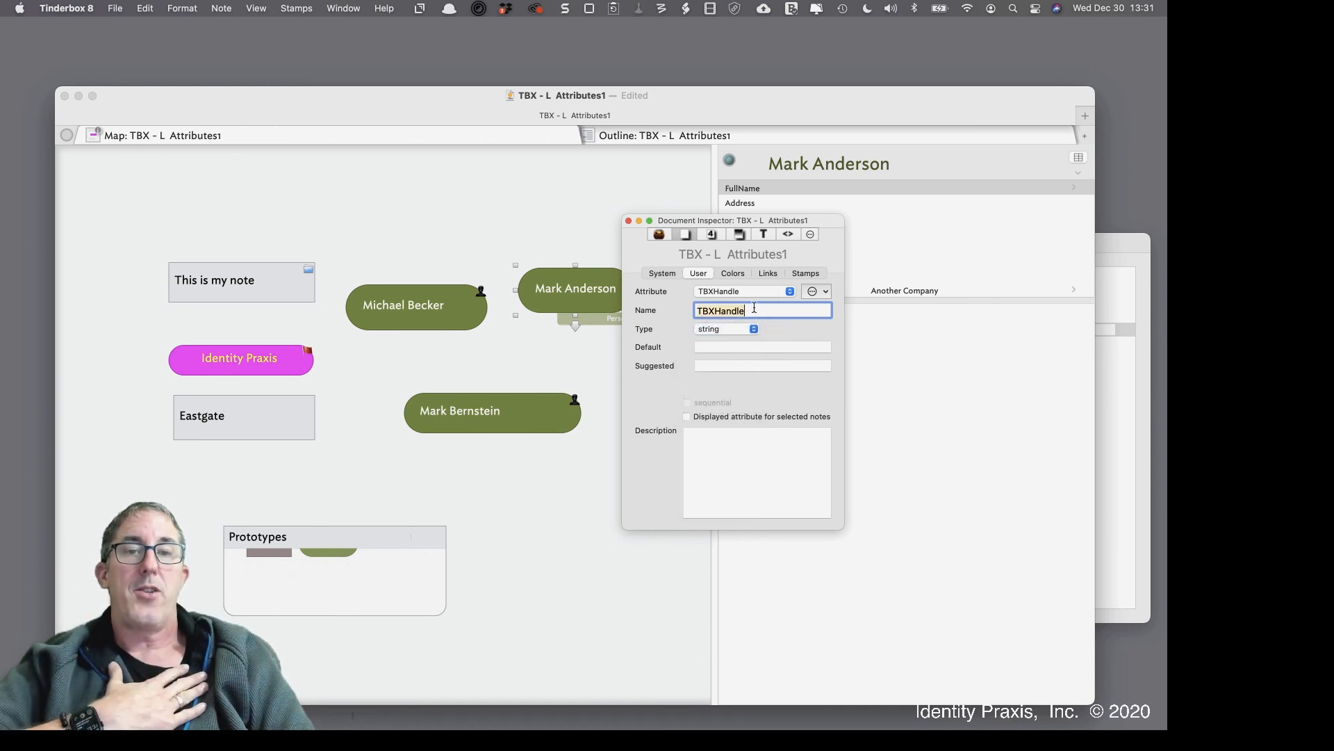
click(754, 308)
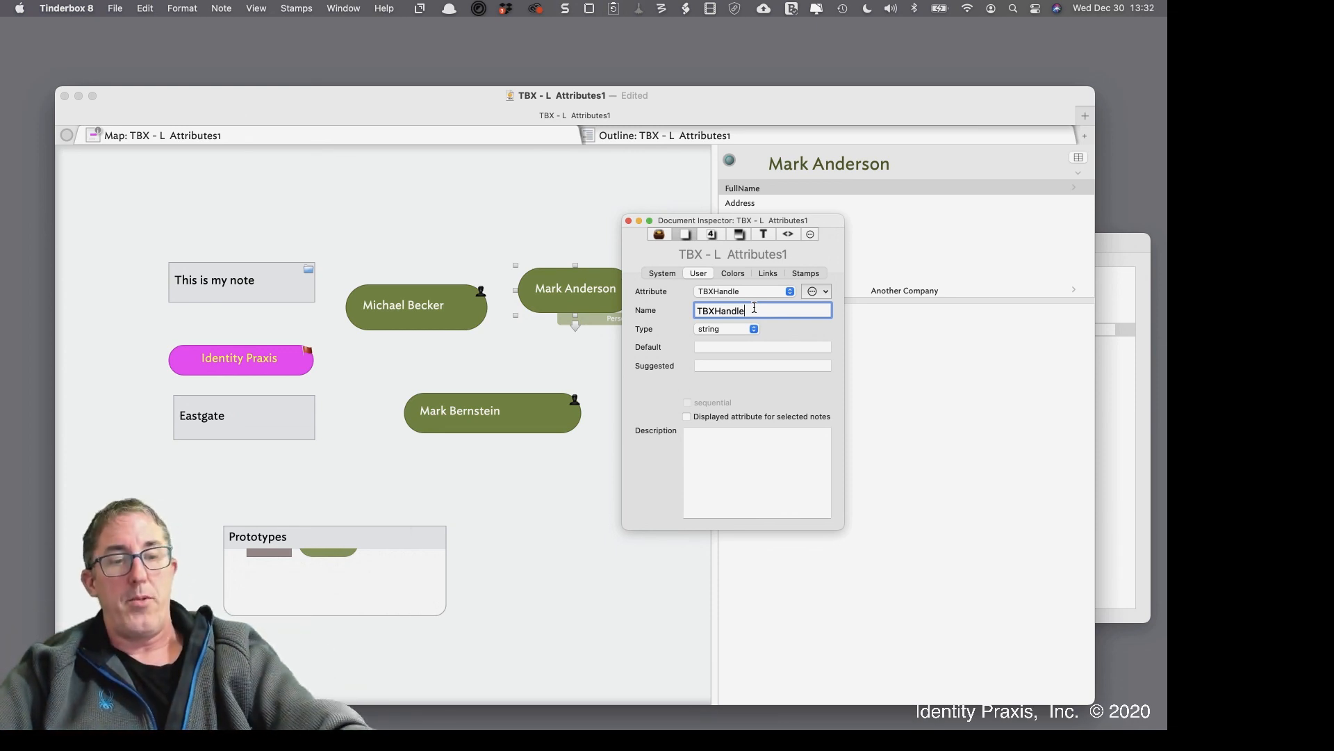
key(Return)
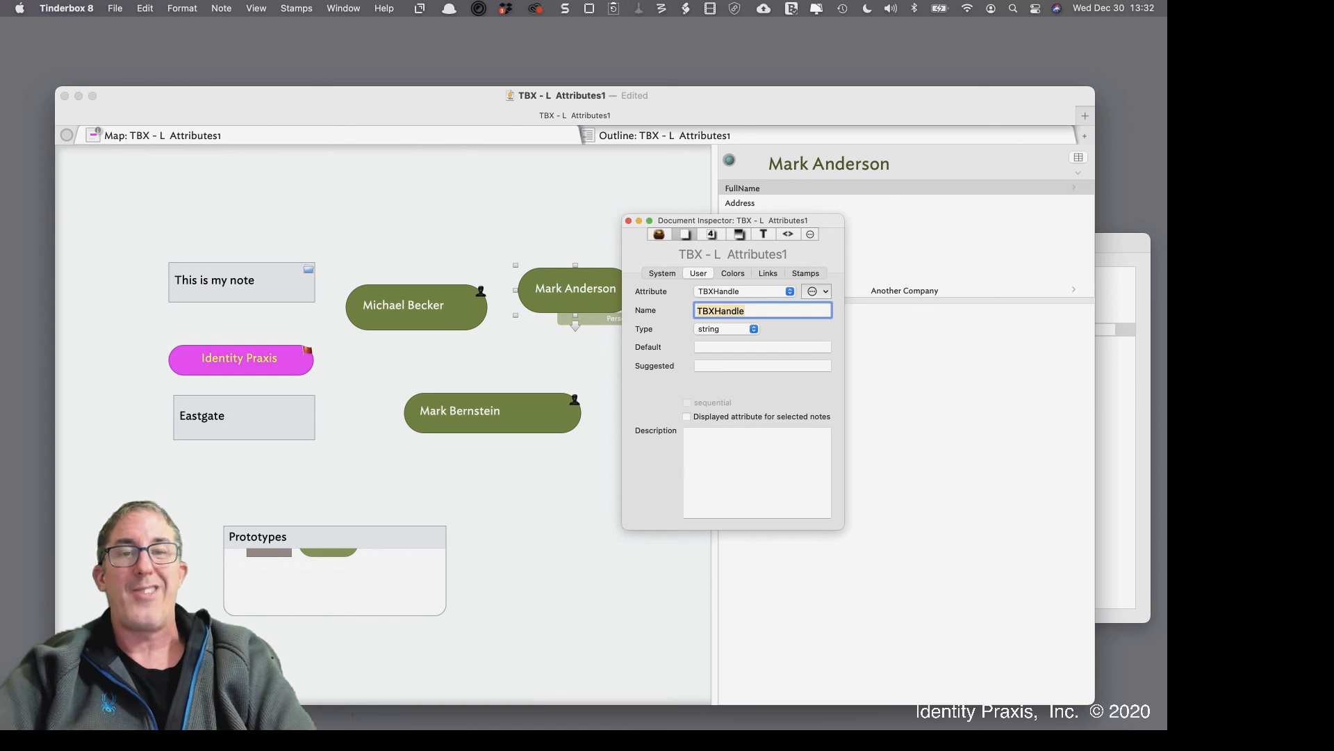
click(764, 311)
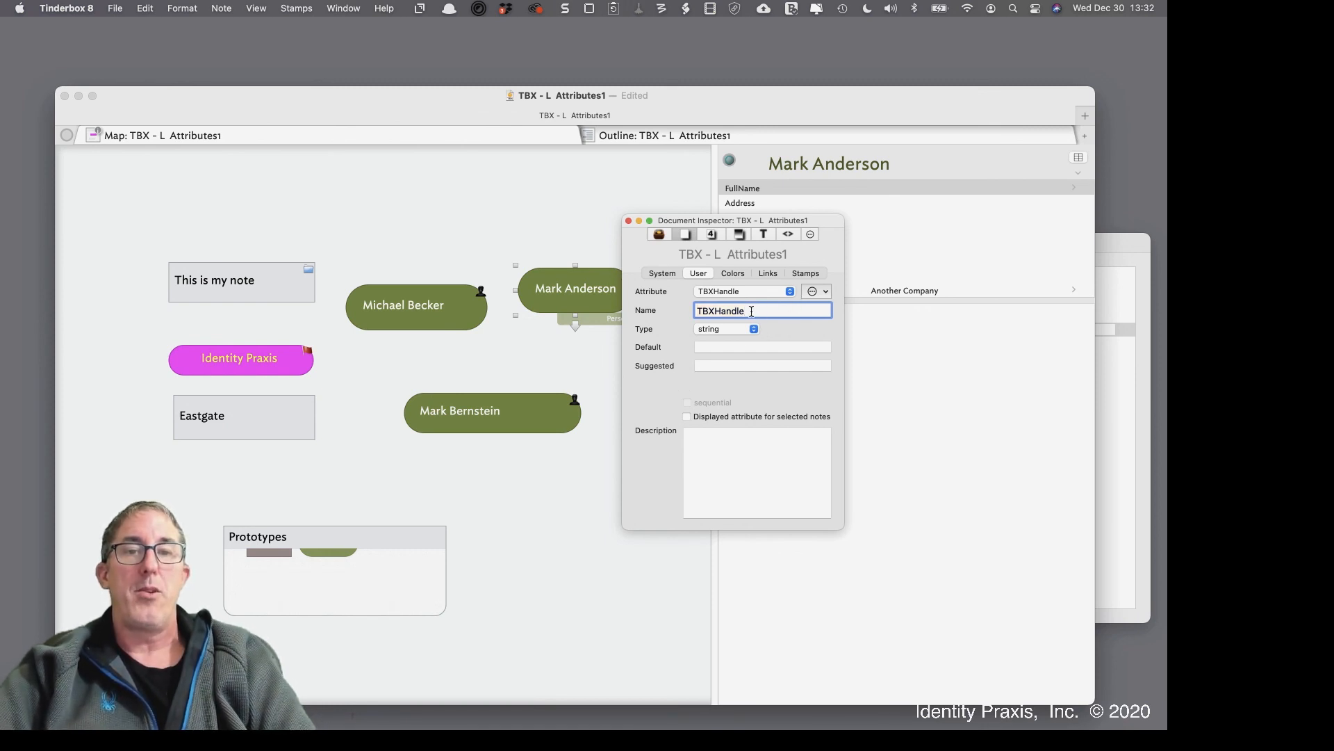
drag(749, 311, 677, 310)
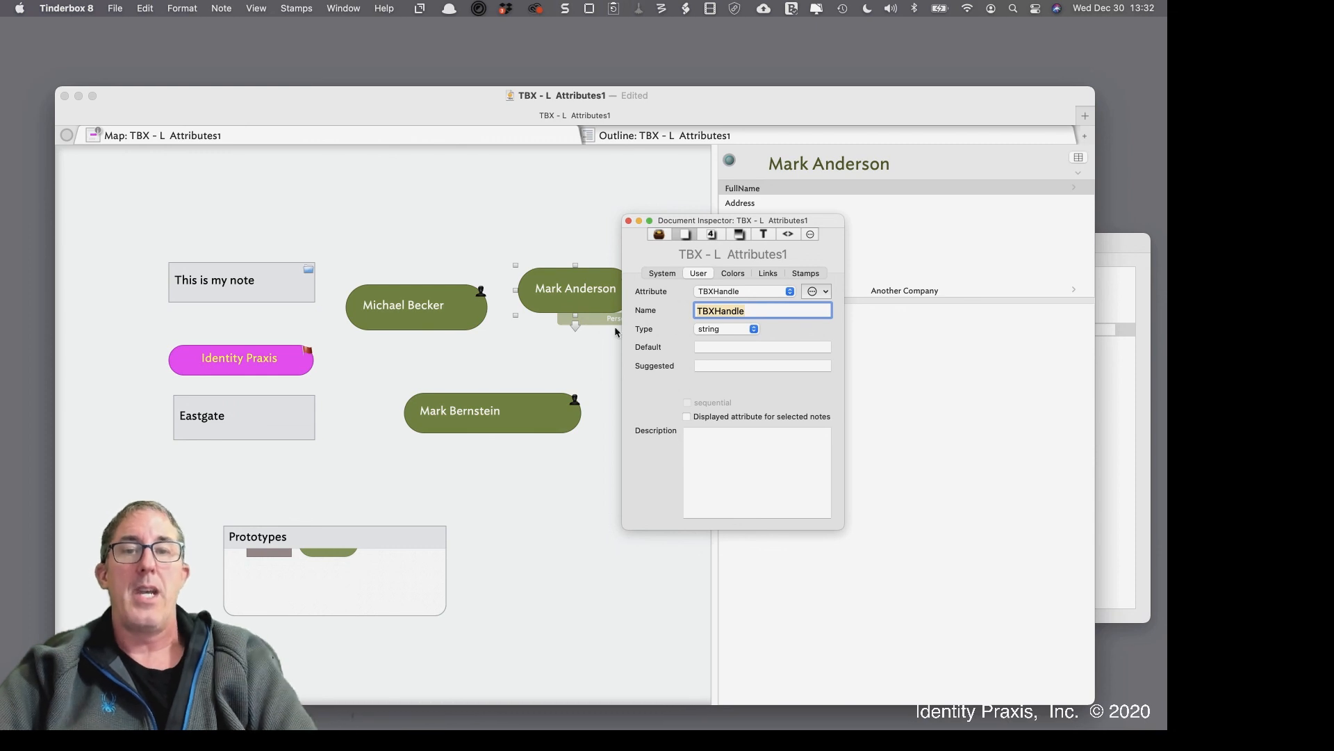
click(566, 356)
click(459, 309)
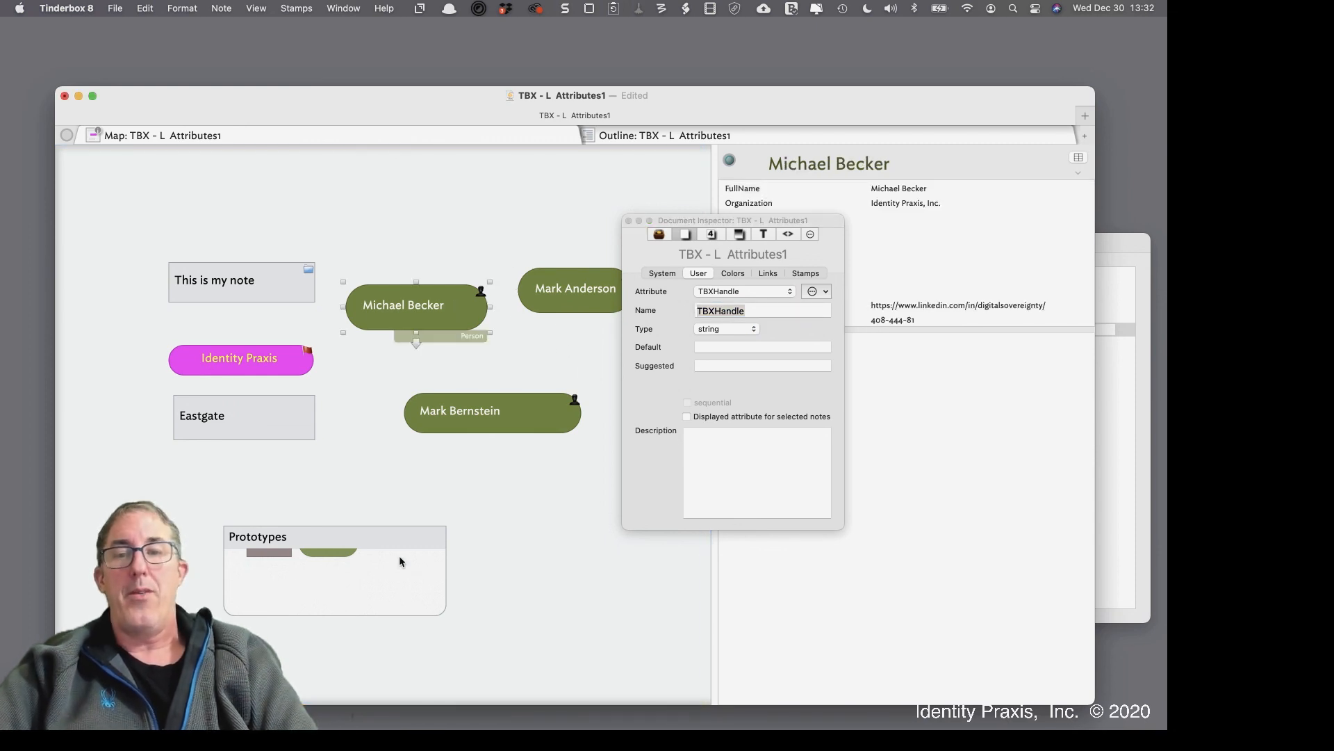
Inside Prototypes, type TBX in the Person prototype's key attributes and choose TBXHandle, then return to the top level
double_click(399, 556)
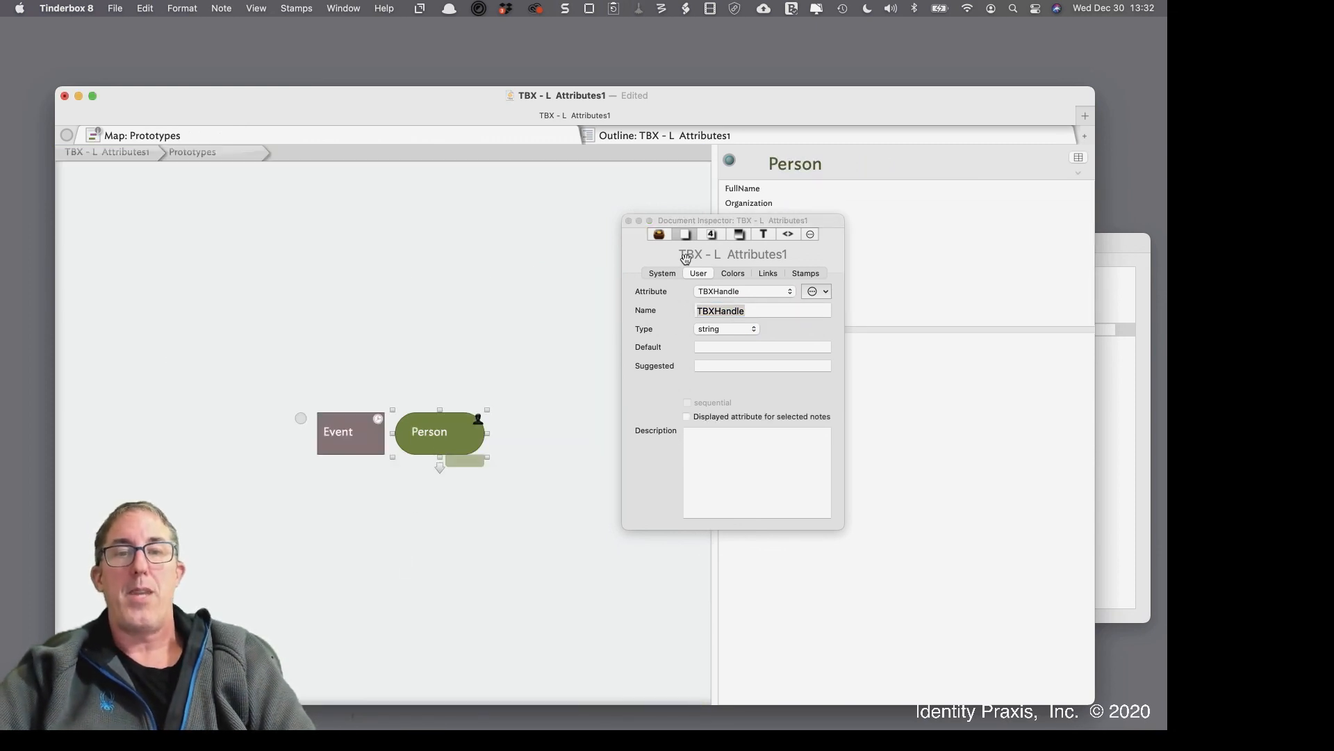
drag(723, 223, 116, 184)
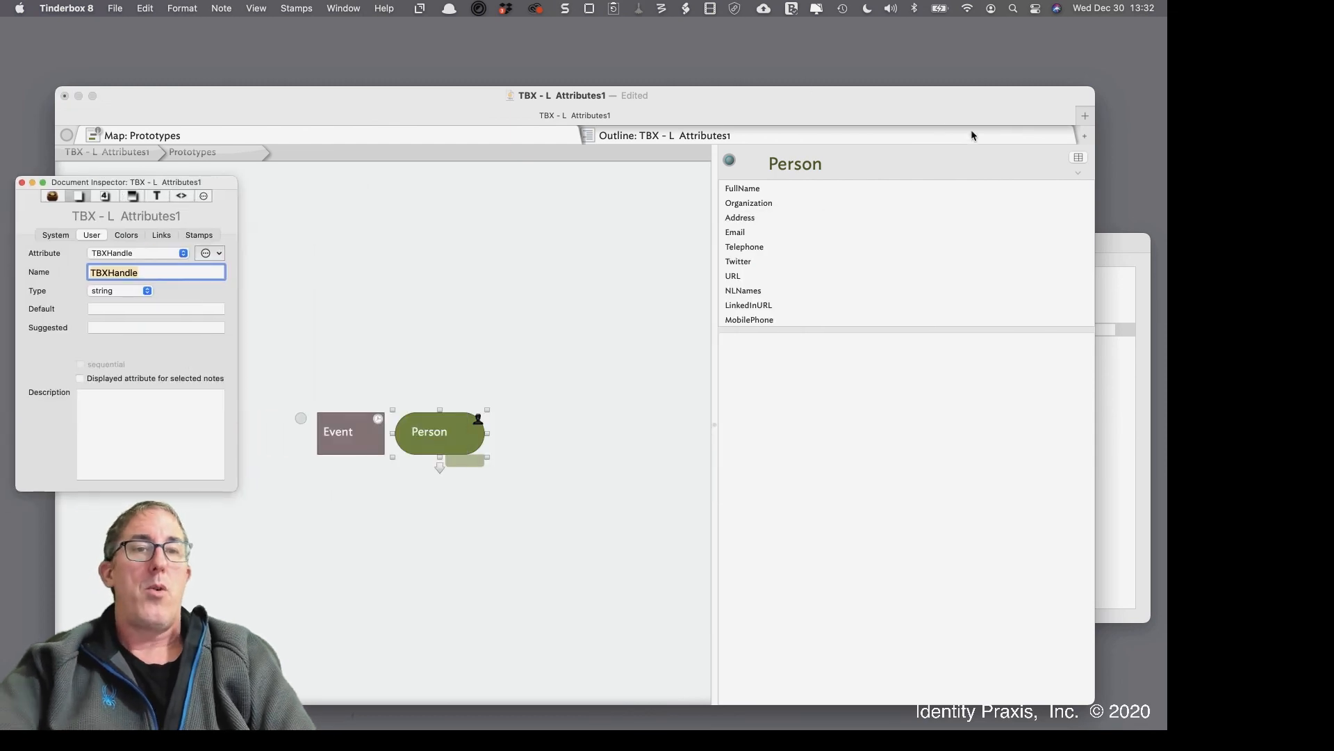
click(1078, 157)
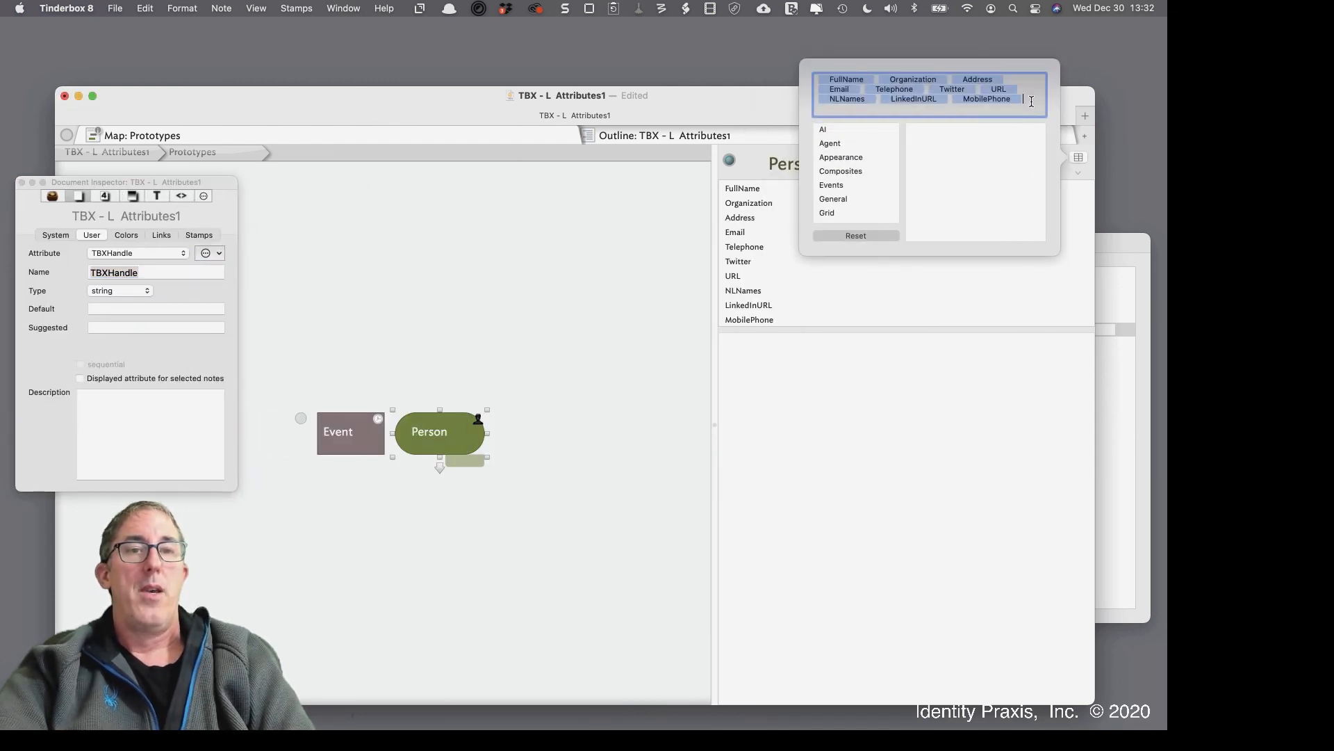
text(H)
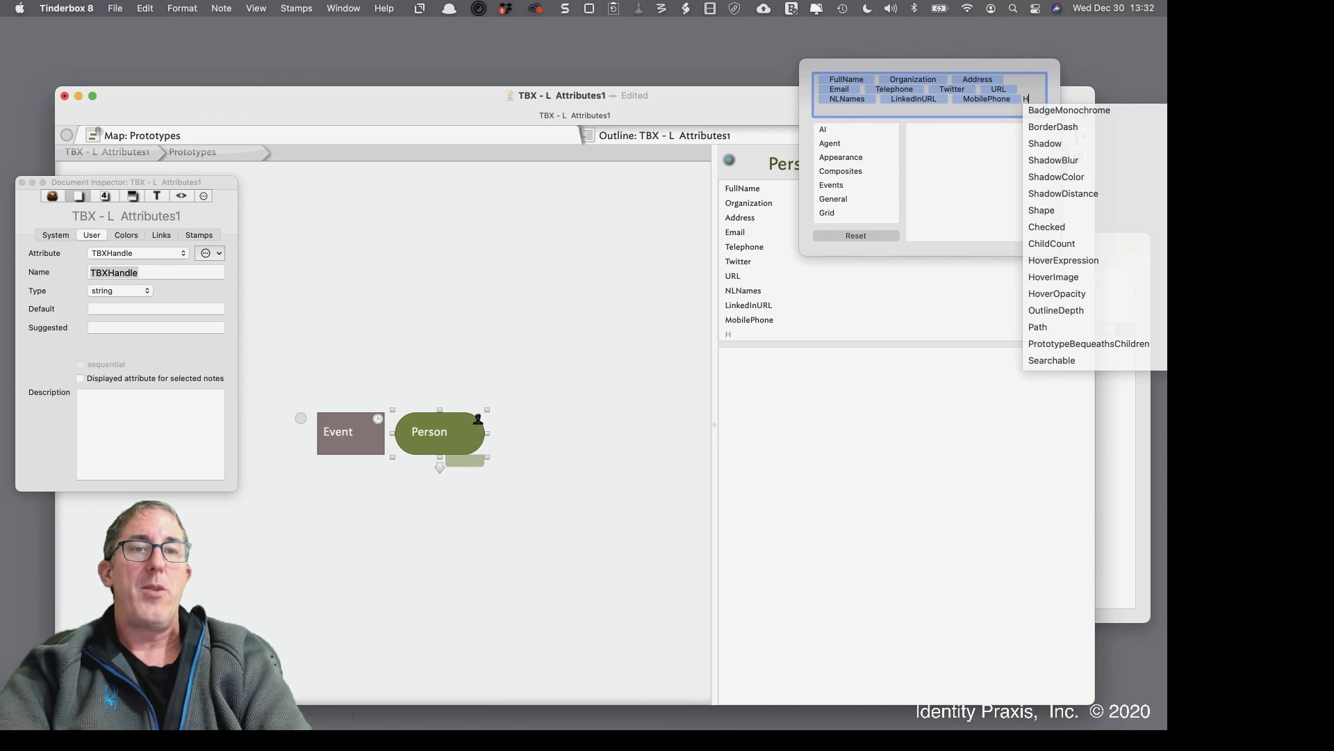
key(BackSpace)
text(T)
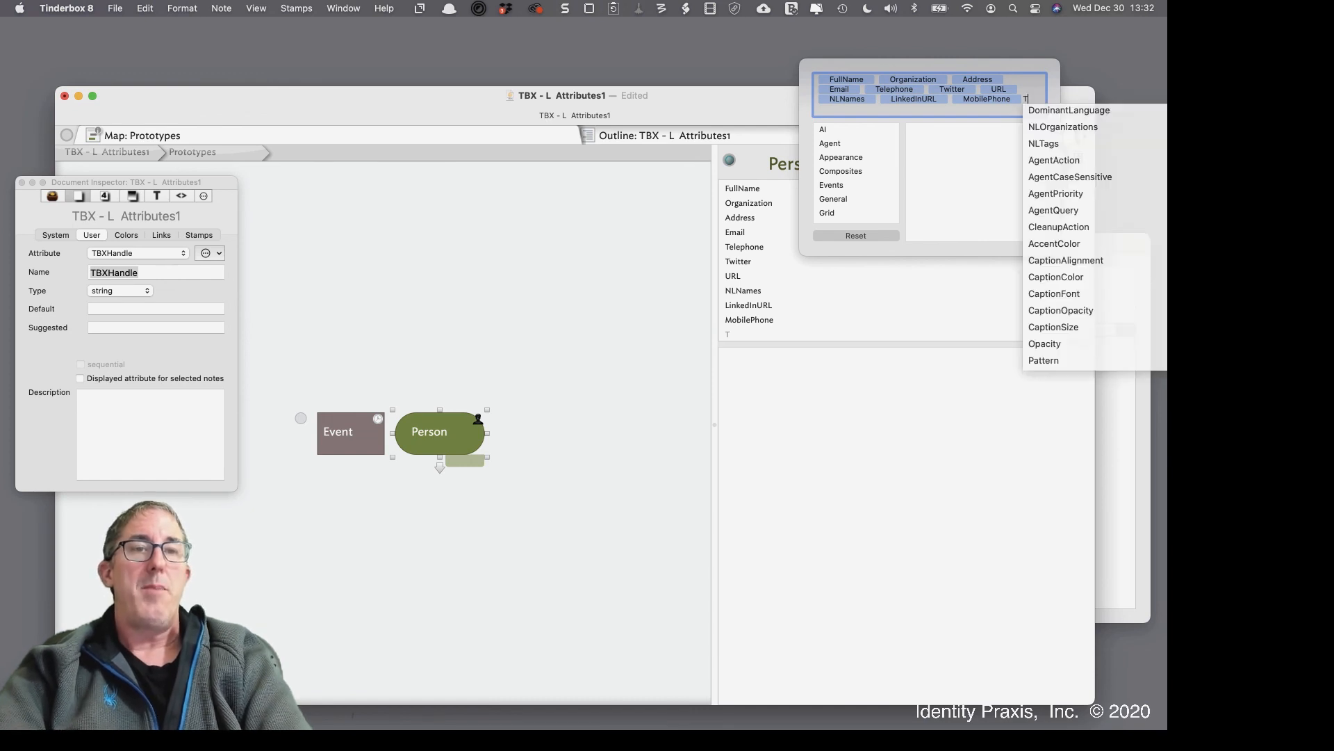
text(XB)
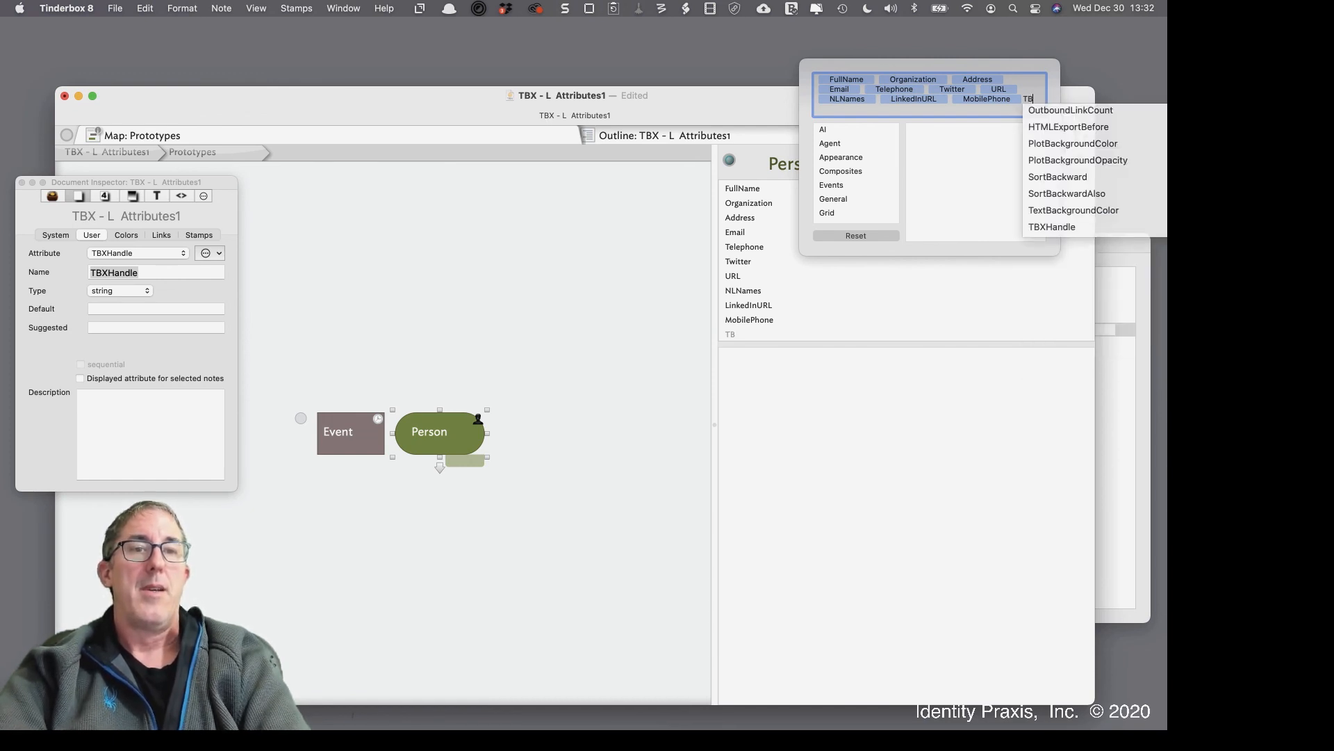
click(1051, 226)
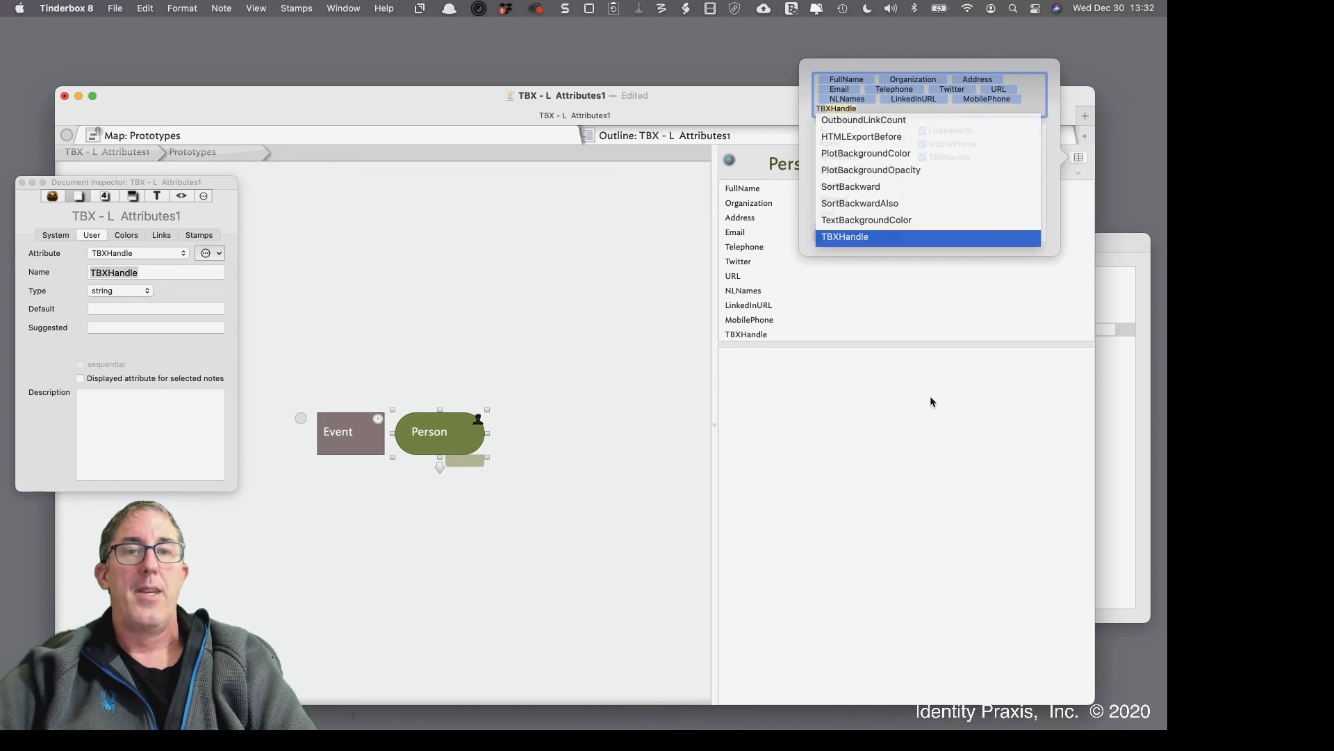
click(923, 417)
click(552, 364)
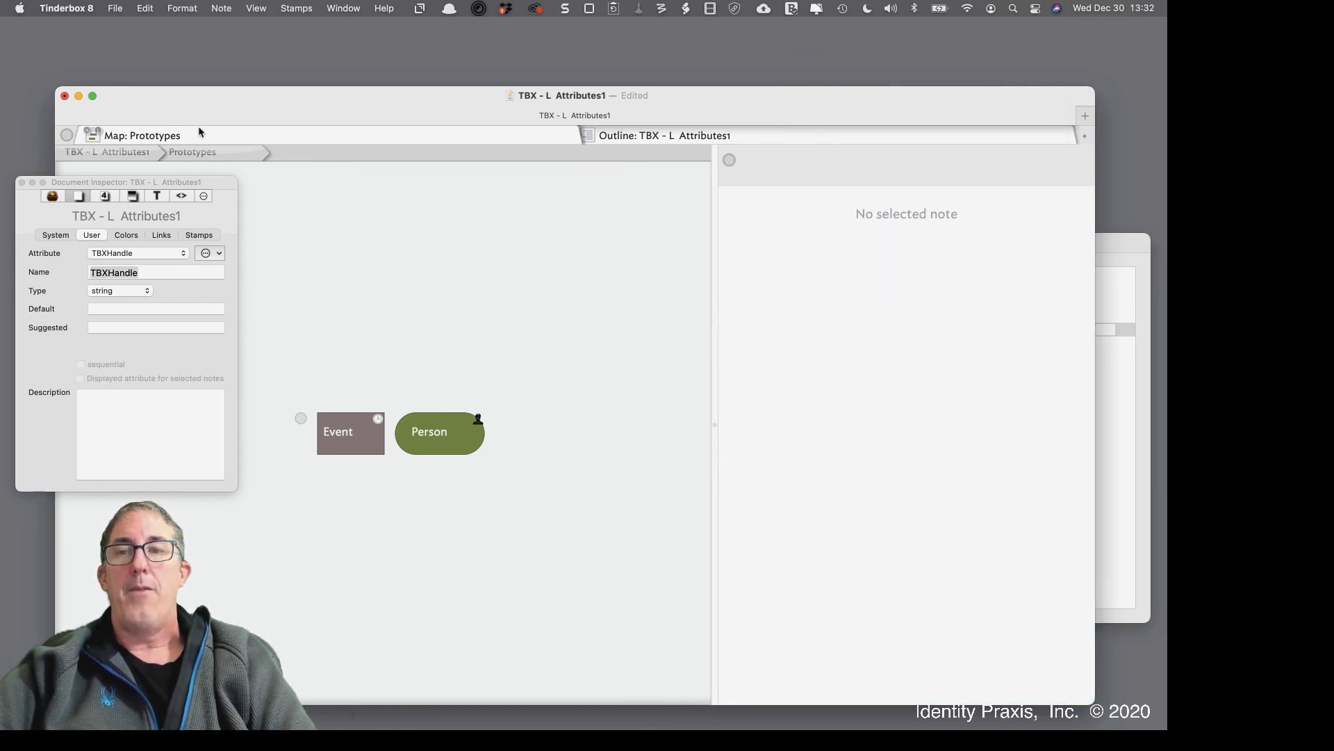
click(104, 151)
Reset the Identity Praxis and Another Company notes' key attributes to the Person prototype's
click(575, 347)
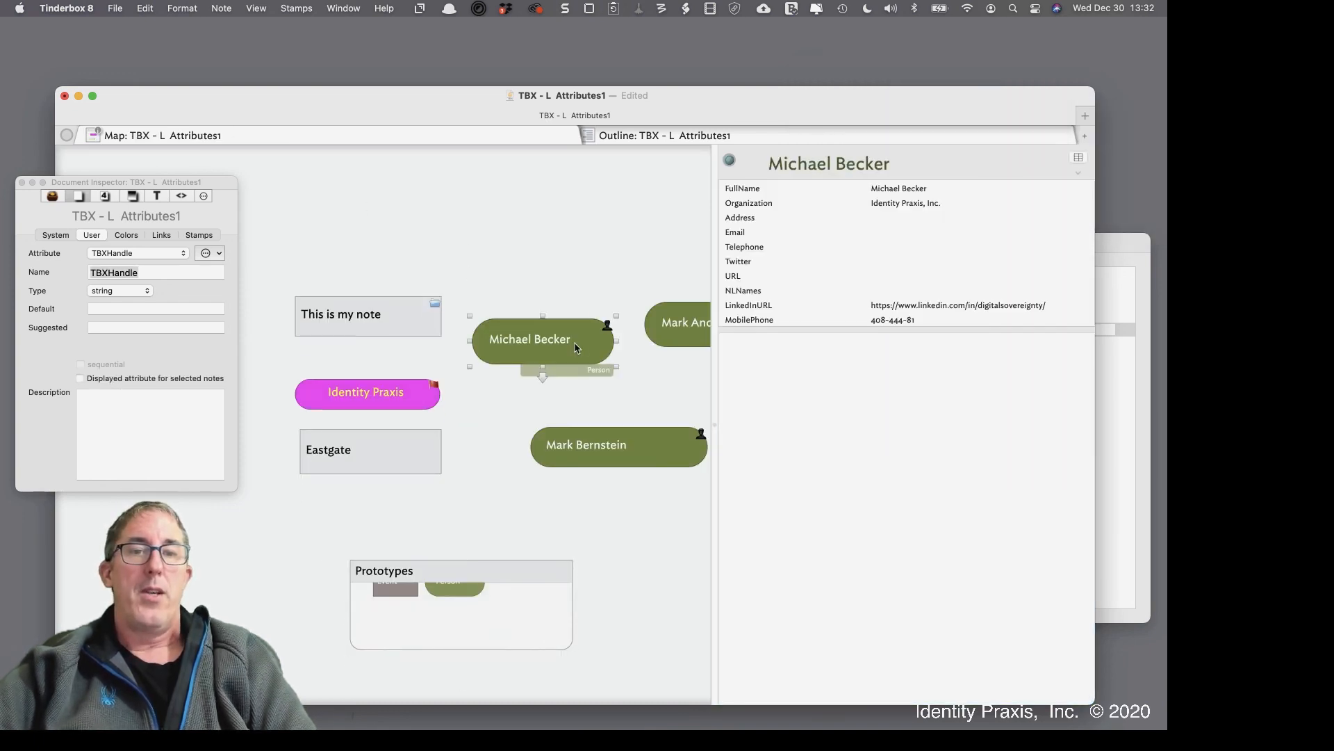
click(1079, 157)
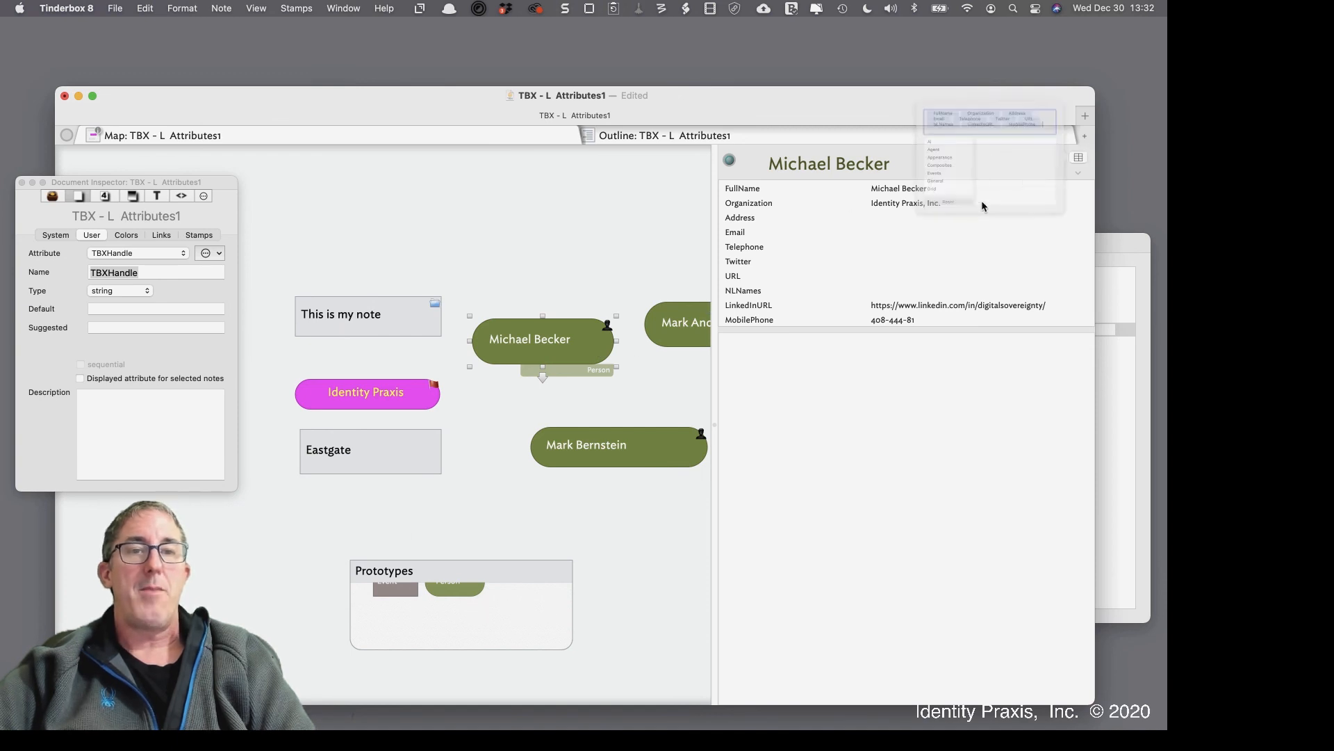
click(864, 235)
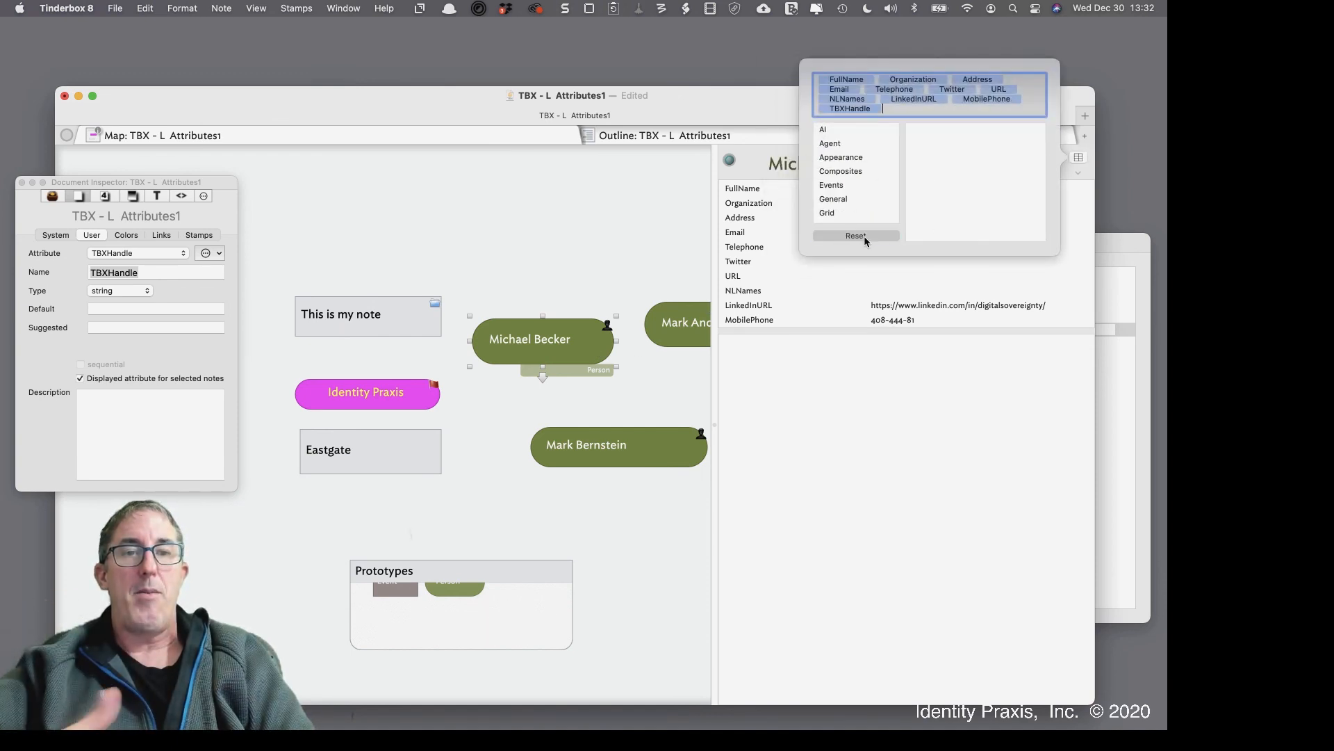
click(656, 455)
click(1078, 157)
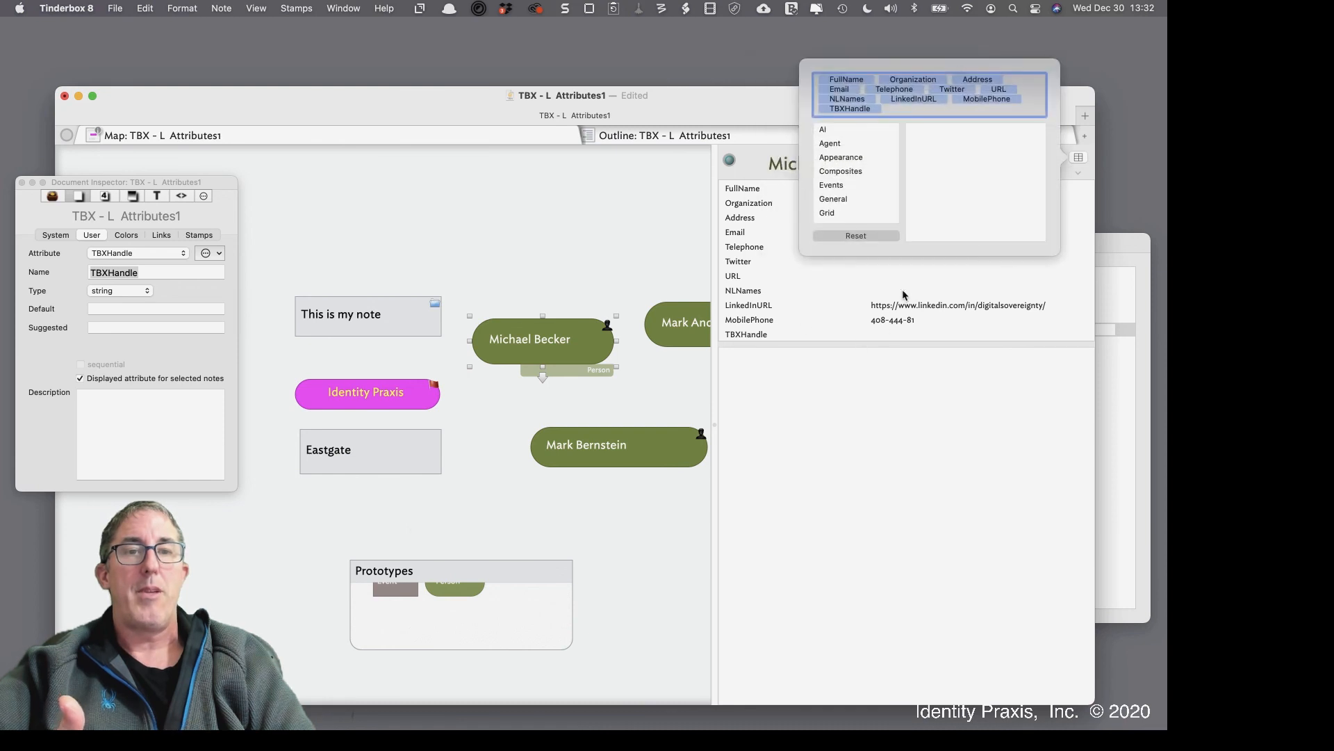
click(673, 353)
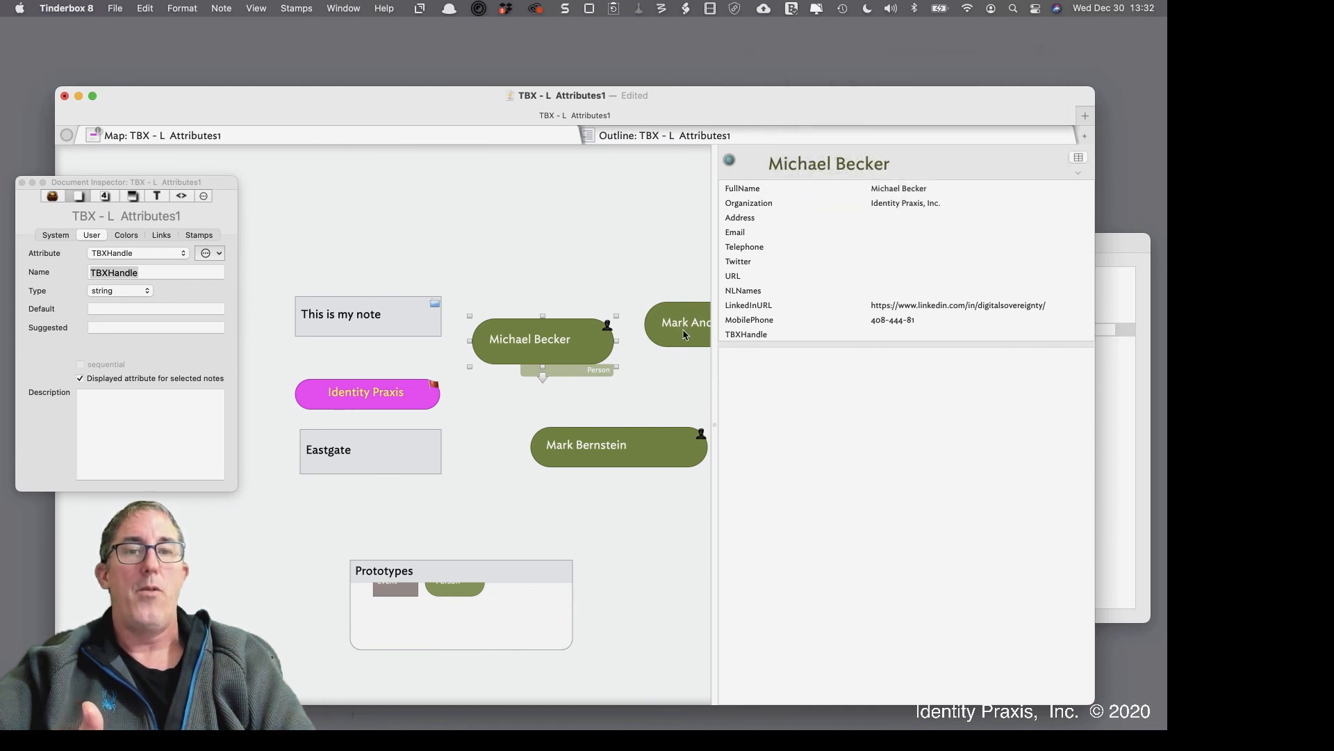
click(684, 335)
click(1082, 159)
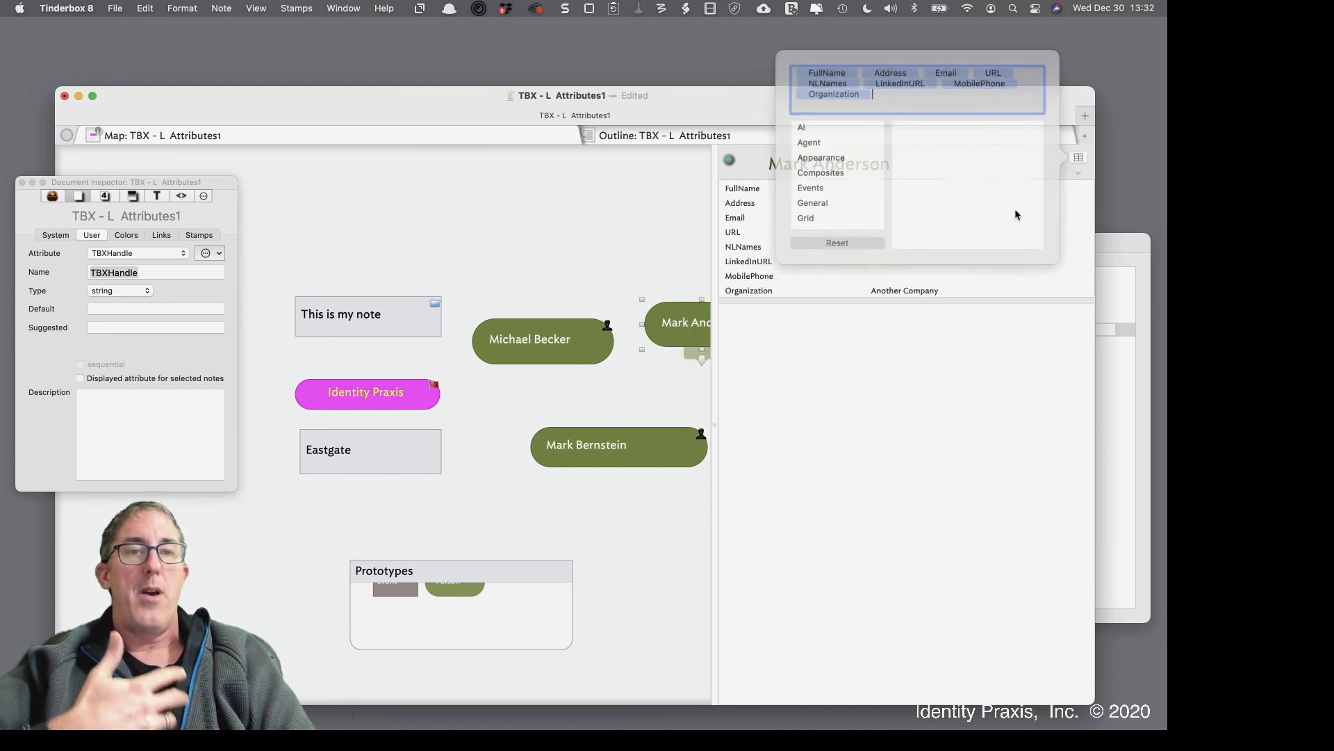
click(861, 235)
click(870, 402)
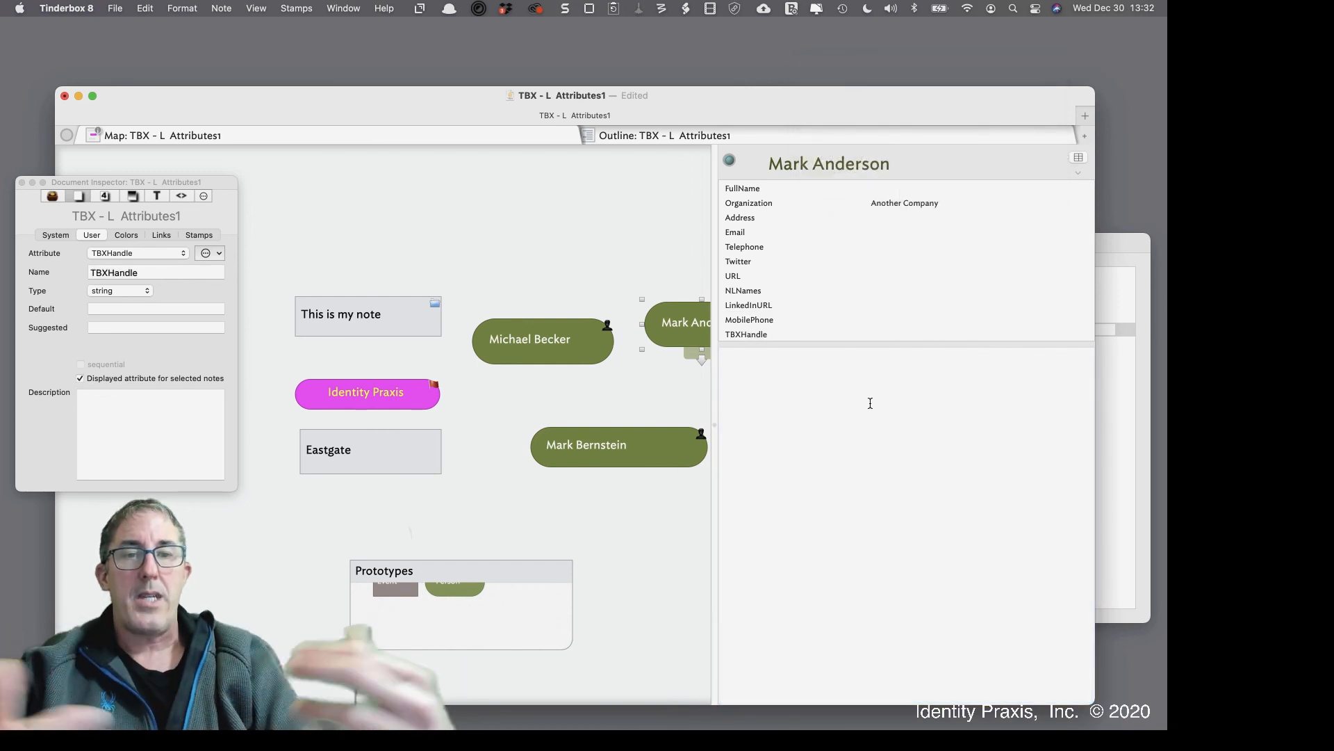
Enter the Another Company note's TBXHandle, typing 'wa'
click(597, 349)
click(907, 334)
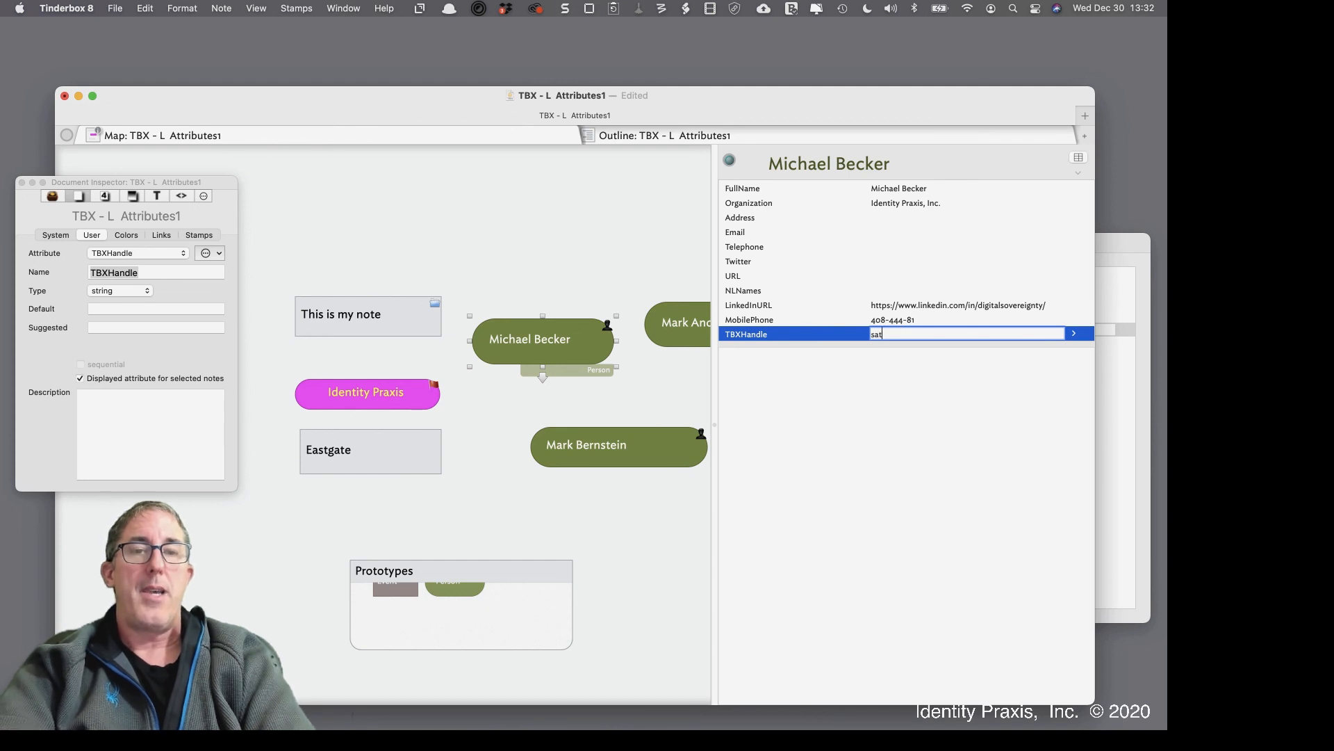
click(705, 312)
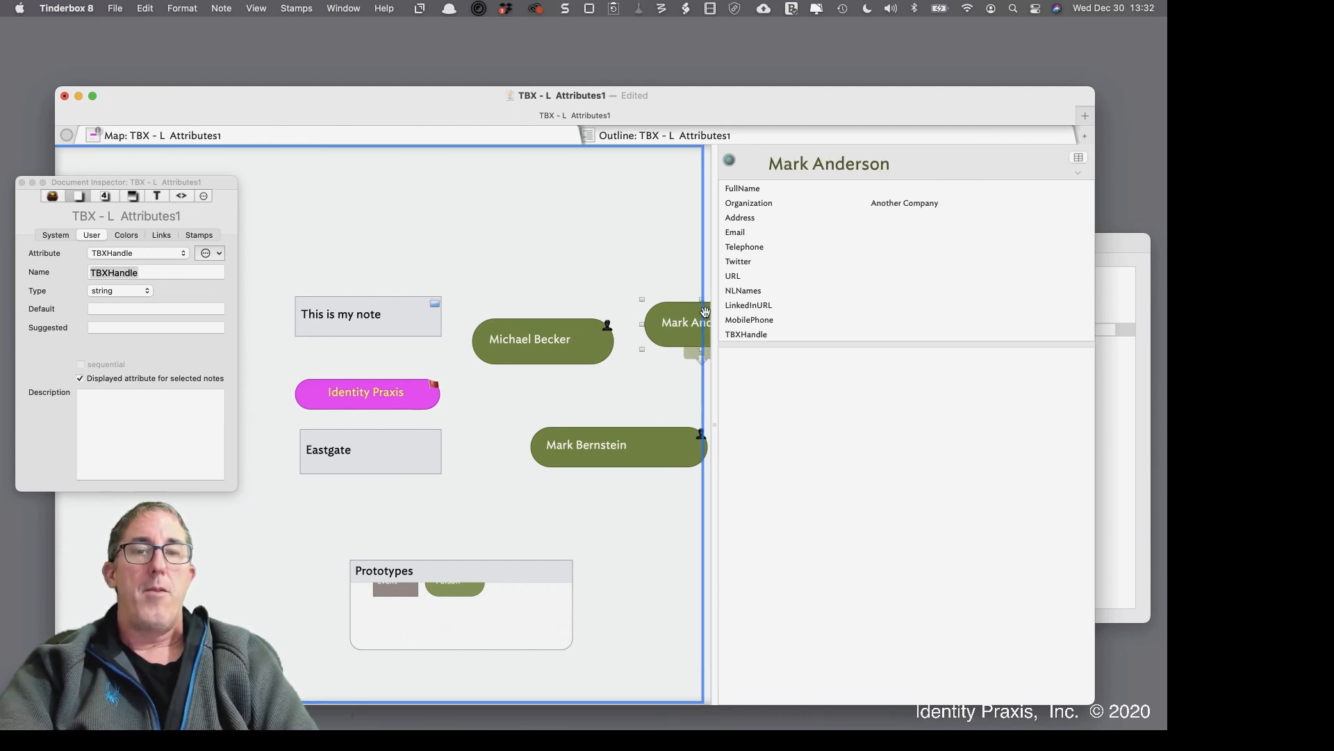
click(872, 323)
click(864, 334)
text(w)
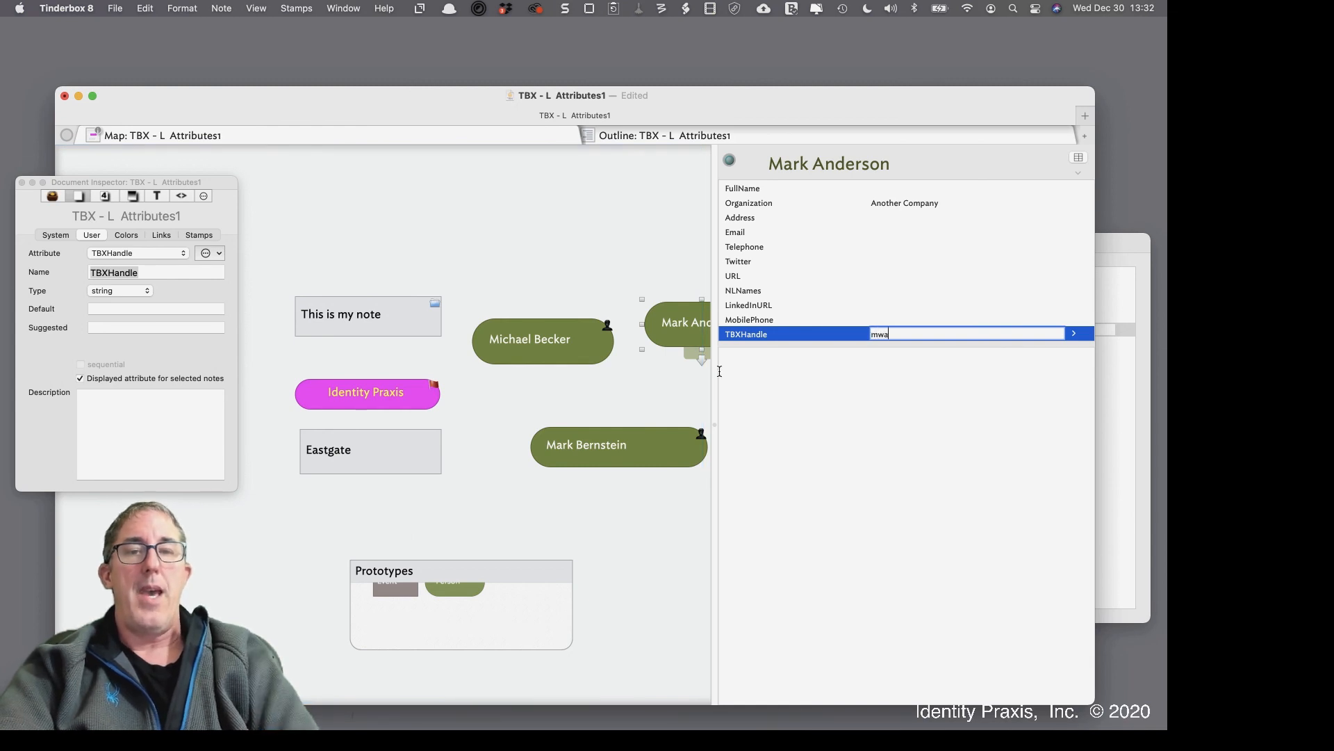
text(a)
click(628, 449)
Enter 'eastgate' as the Eastgate note's TBXHandle and nudge the Identity Praxis note slightly right
click(870, 335)
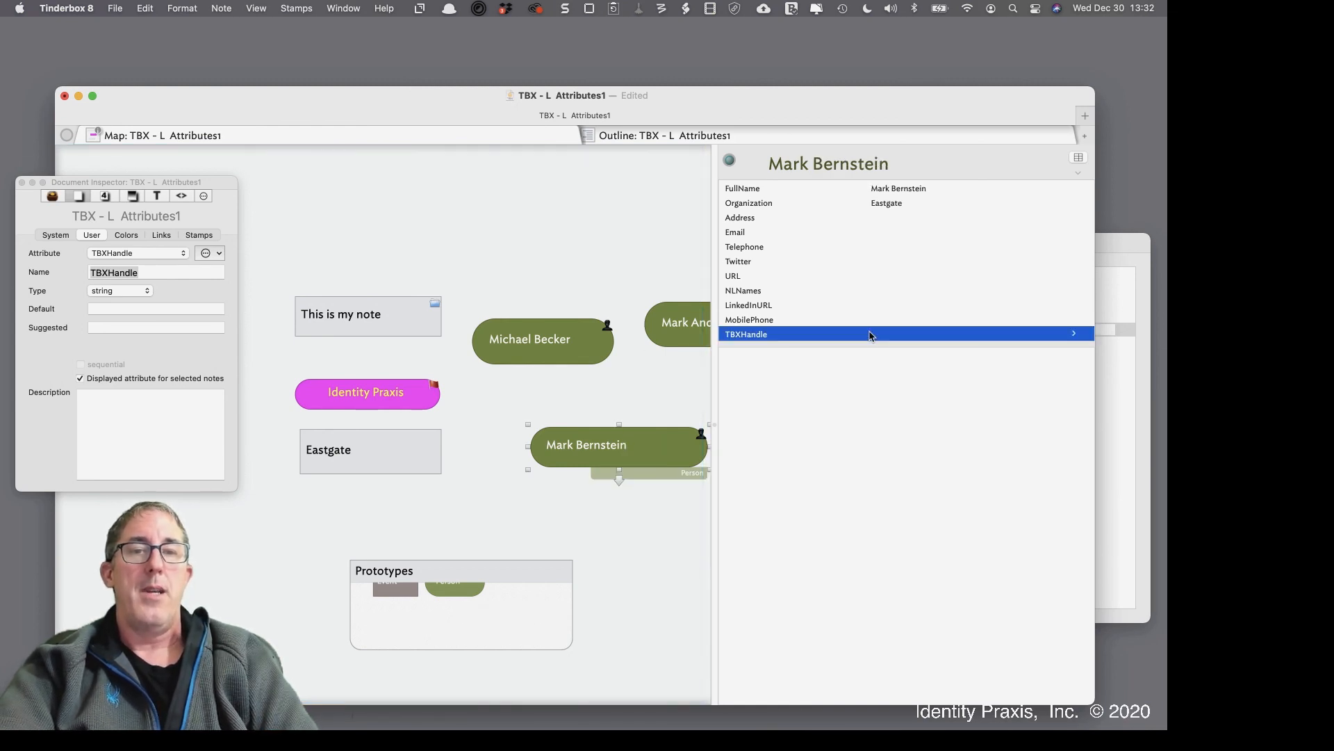
text(eastgate)
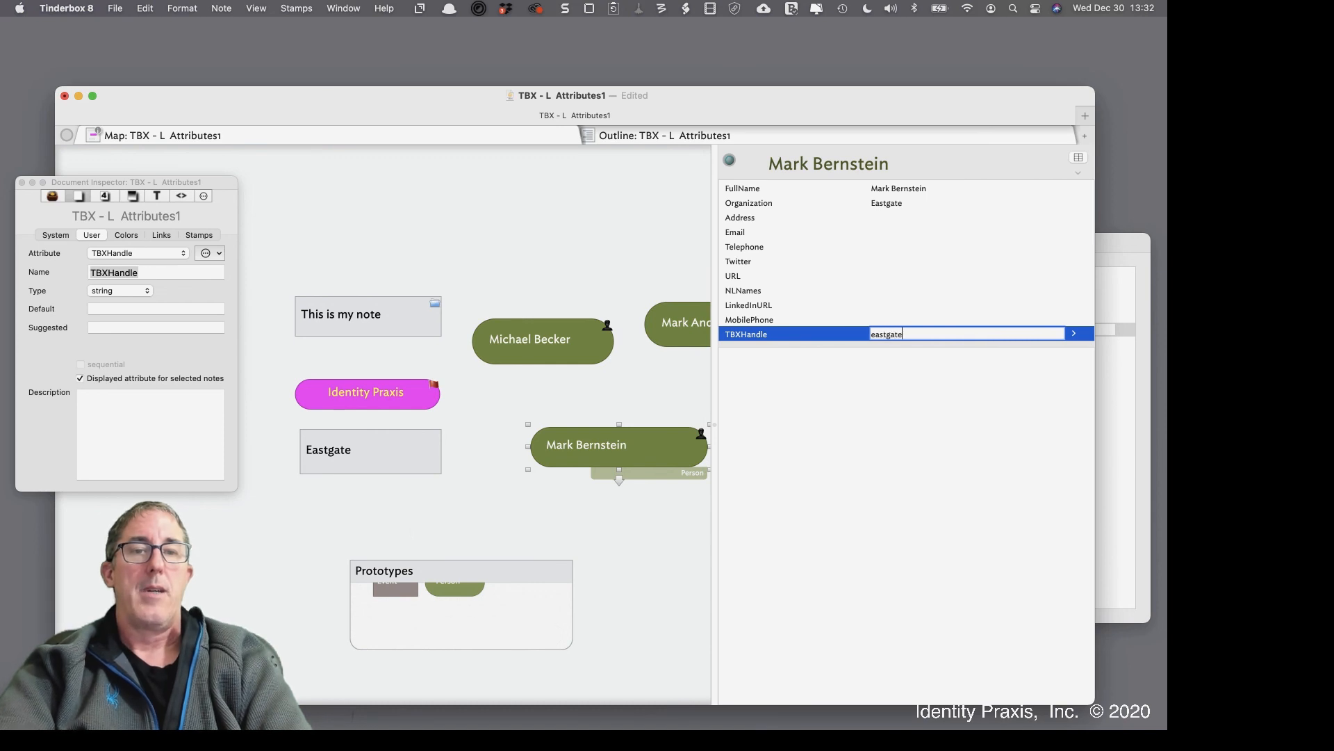
key(Return)
click(886, 410)
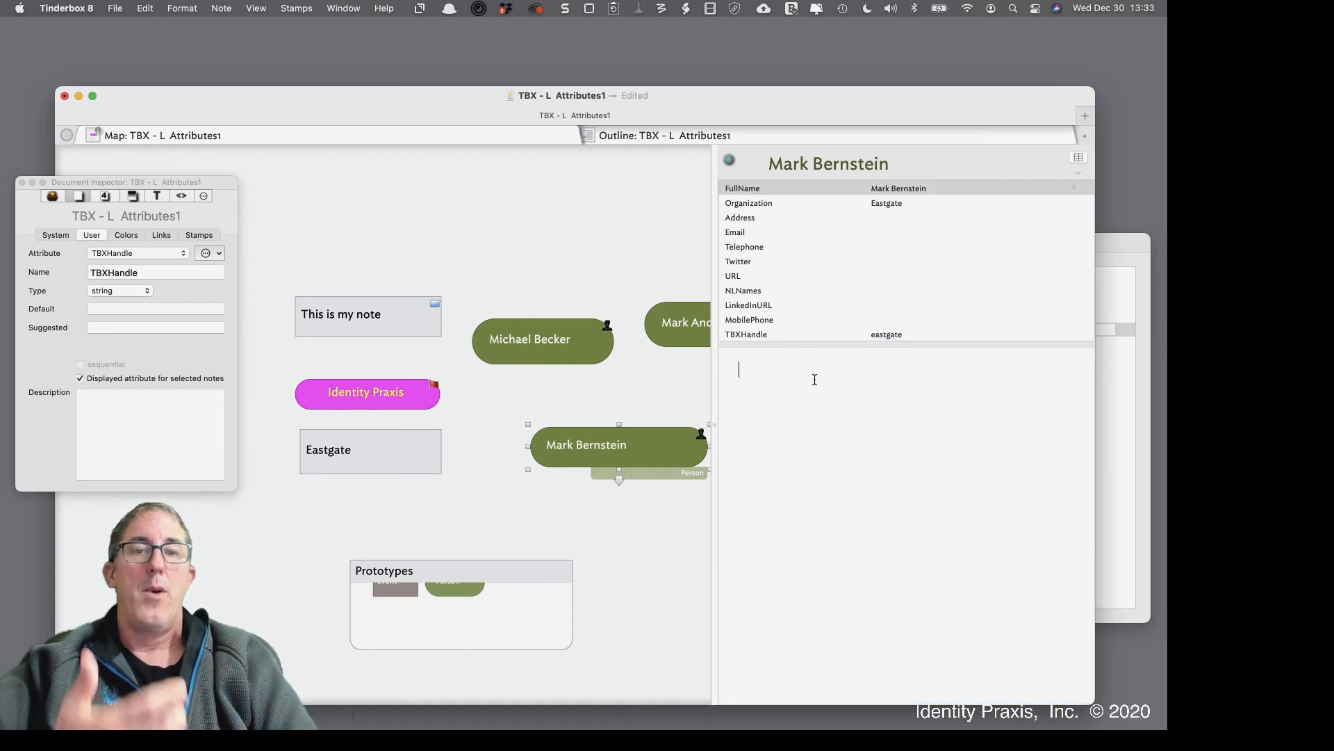
click(797, 336)
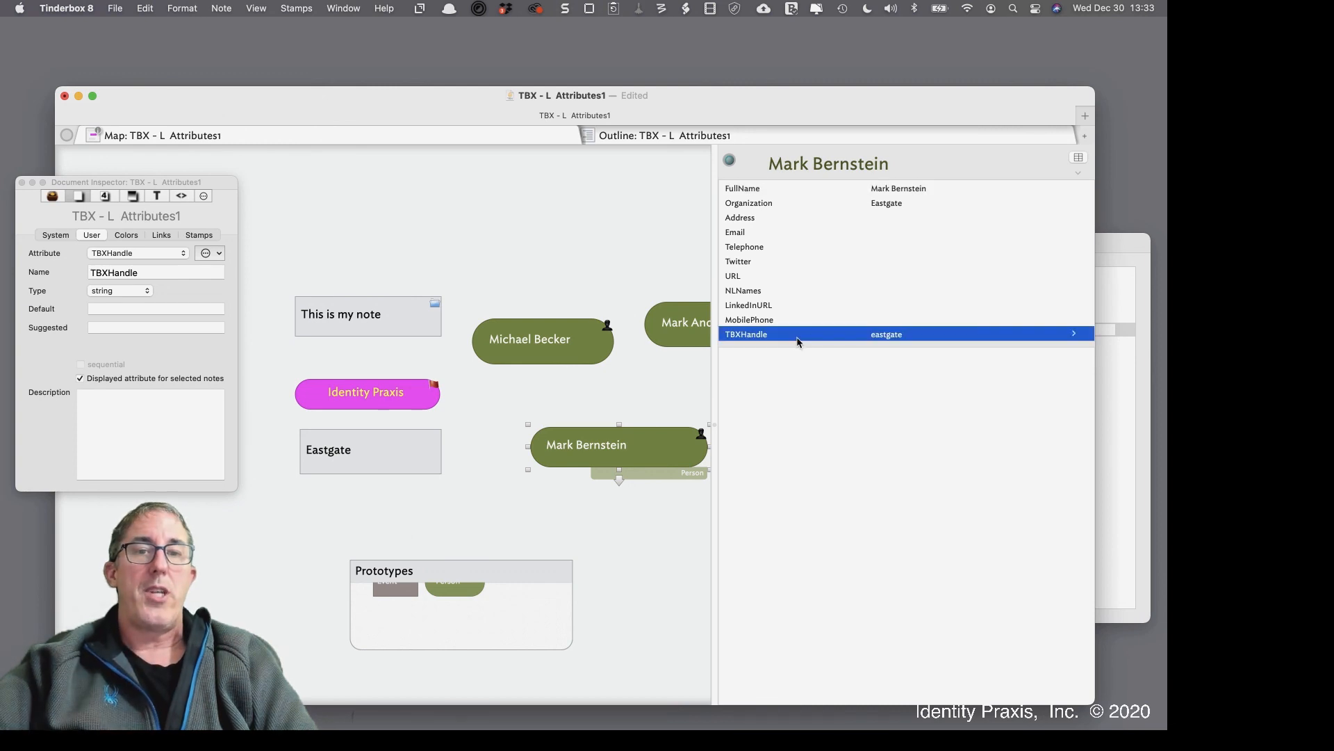
click(902, 334)
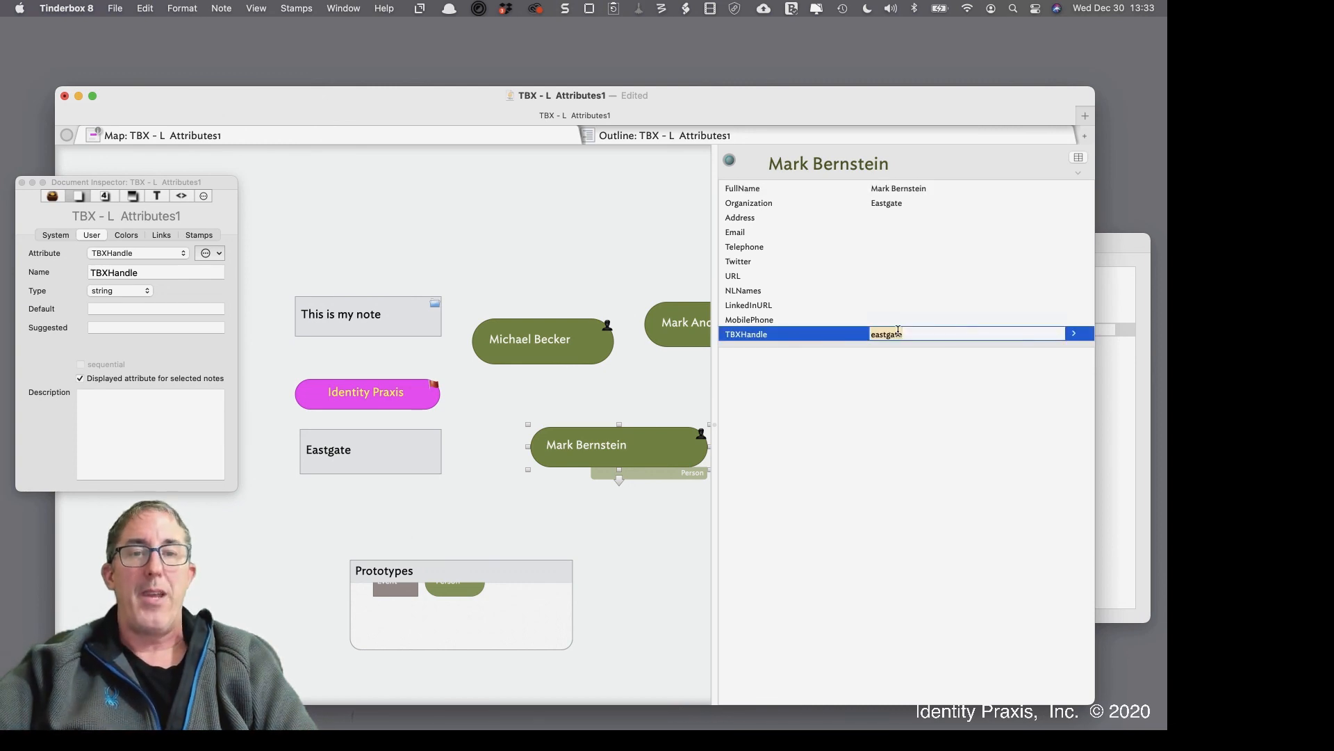
click(667, 325)
drag(527, 350, 532, 349)
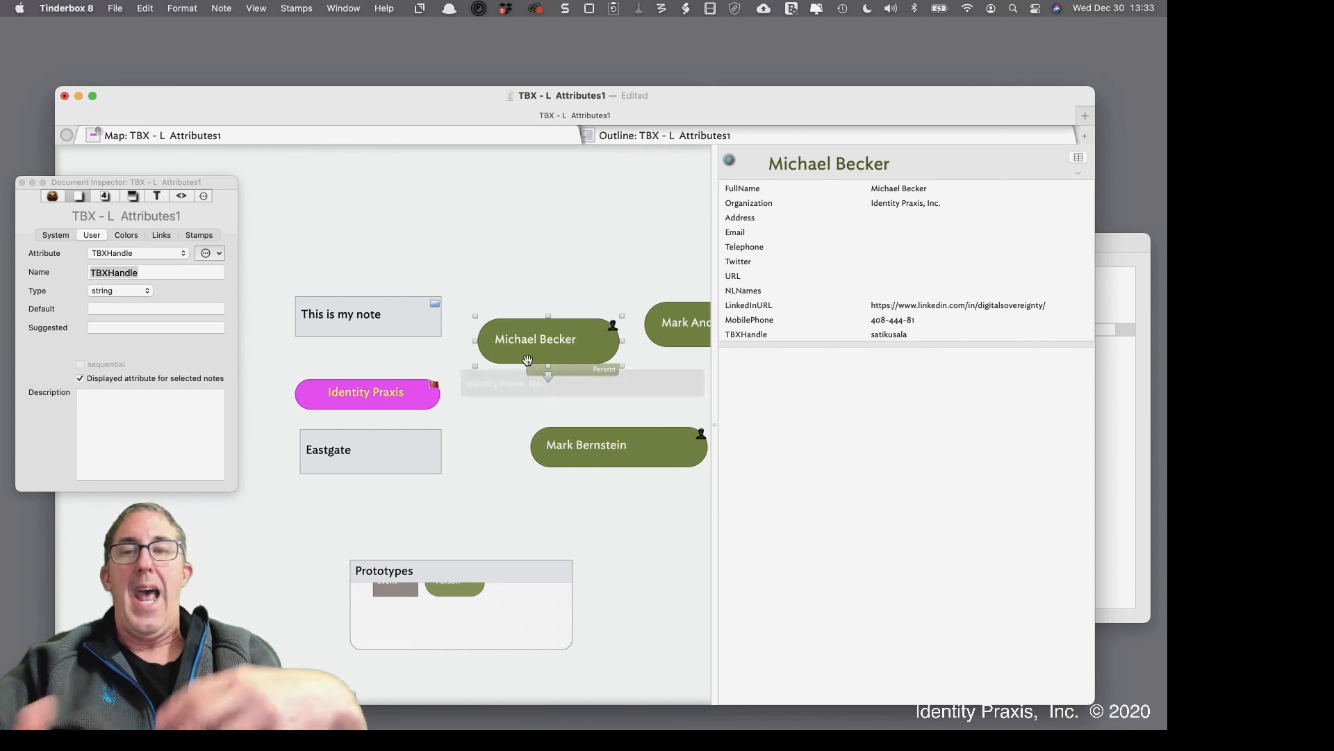